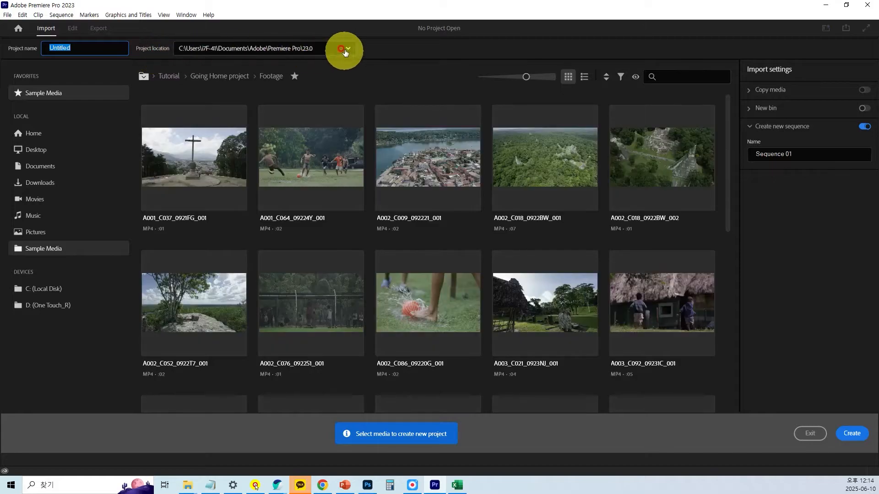
Set the project location to the 20250610 folder inside 01.1일차_20250610, within the personally named folder in Documents.
left_click(347, 49)
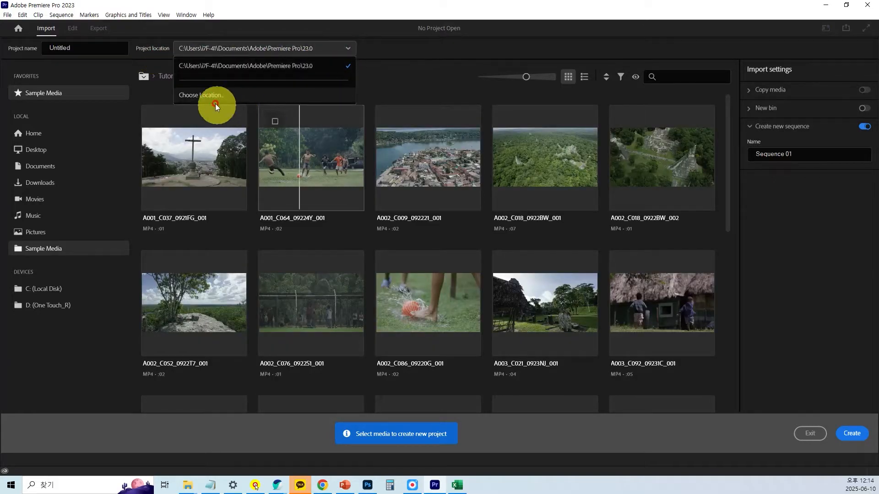
key("ctrl")
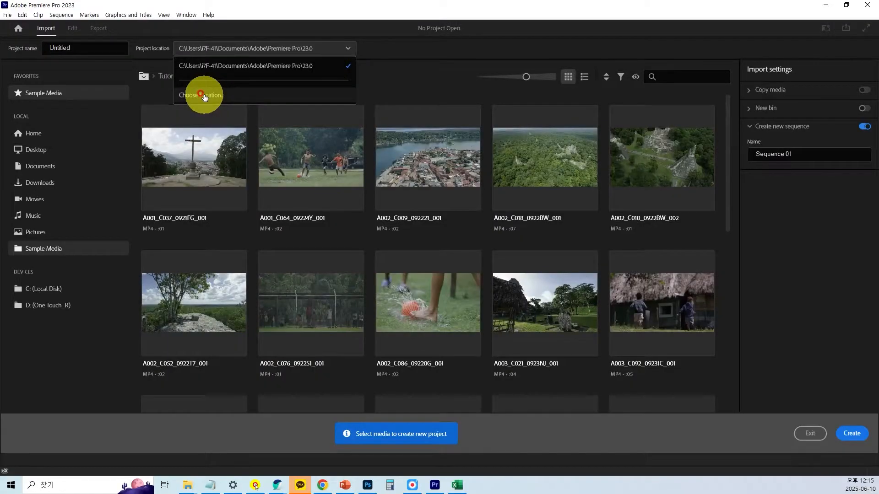
left_click(277, 189)
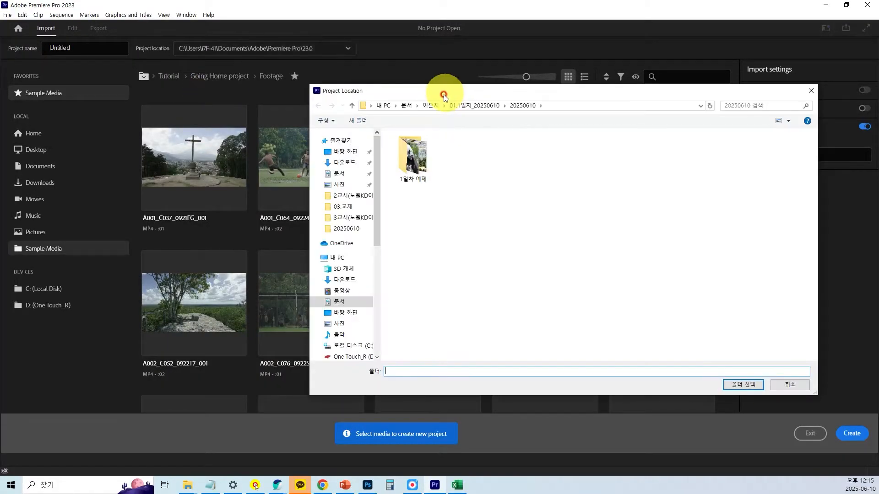
left_click_drag(444, 97, 385, 91)
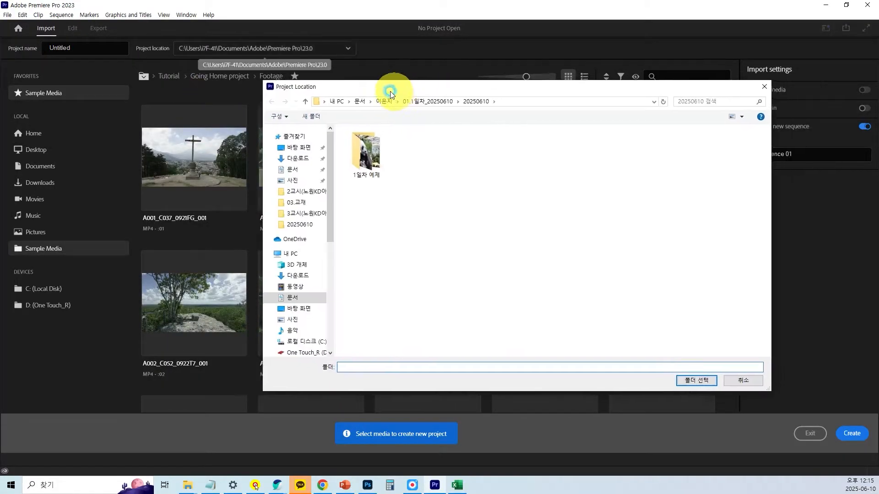
left_click(282, 169)
left_click(355, 163)
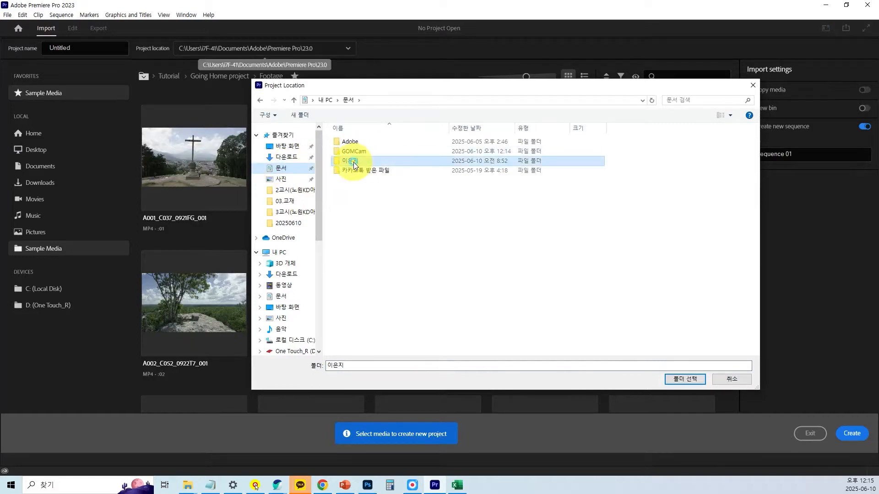
double_click(355, 163)
double_click(378, 143)
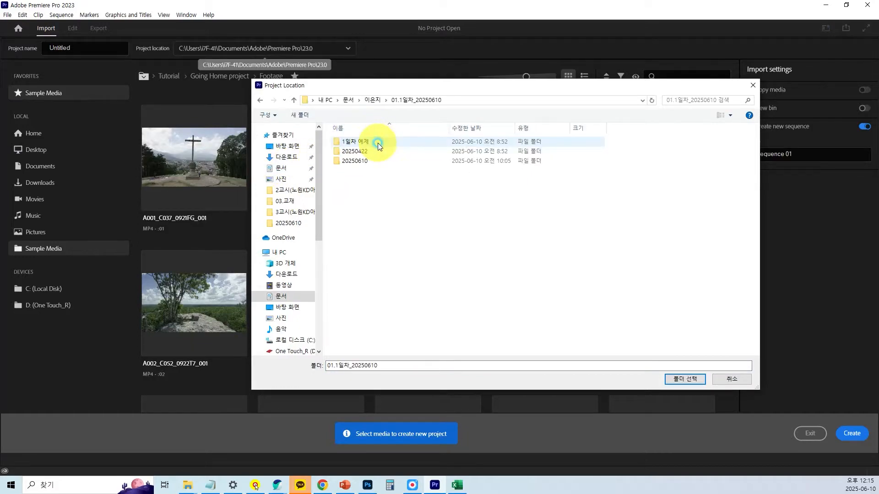
double_click(362, 161)
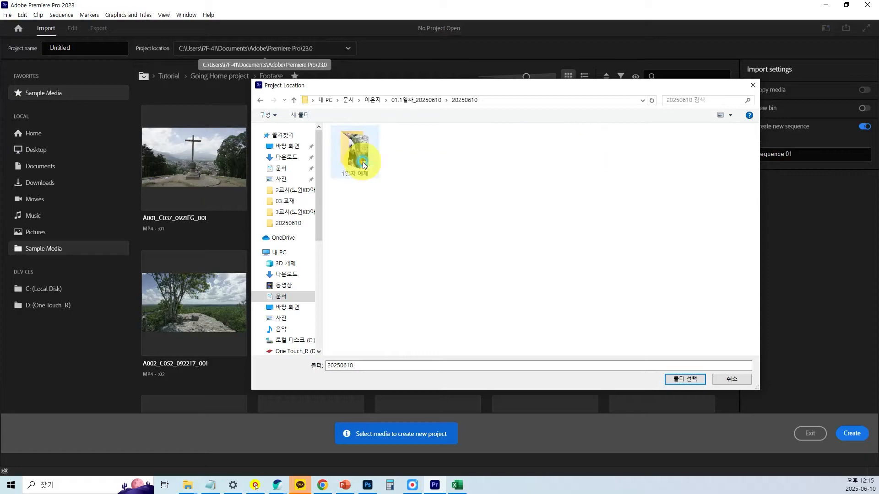
left_click_drag(426, 91, 430, 94)
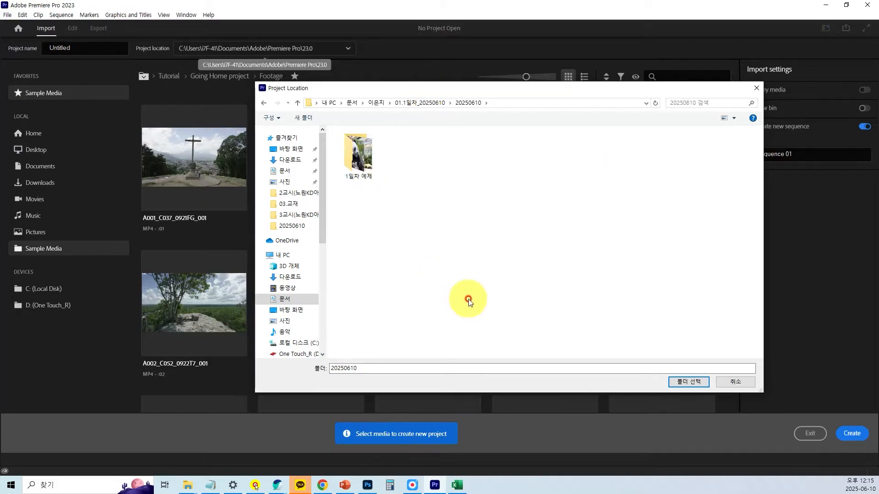
key("ctrl")
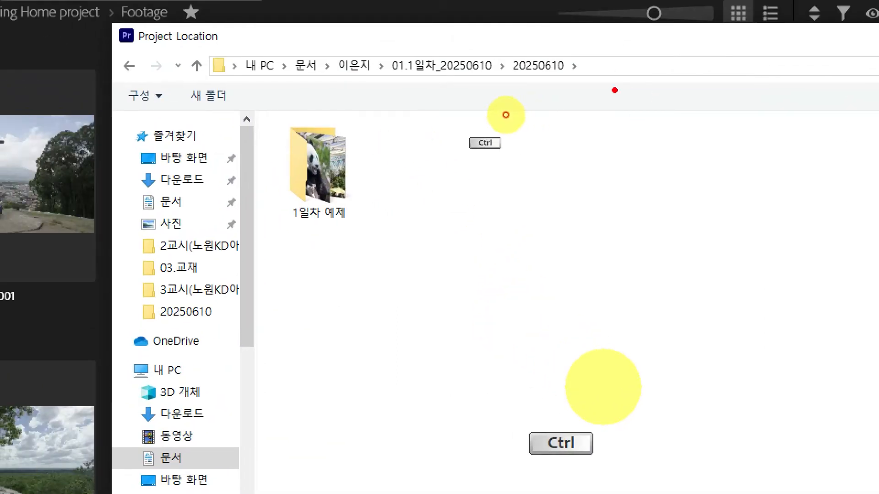
left_click_drag(615, 90, 493, 45)
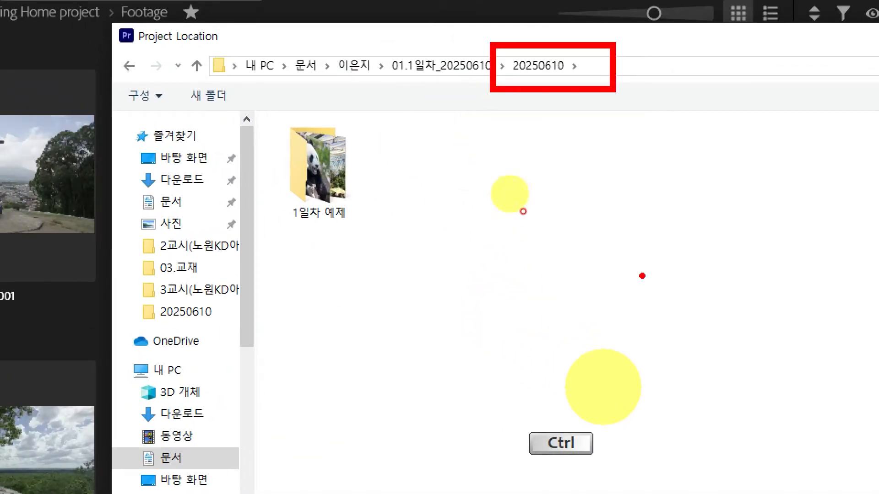
key("Escape")
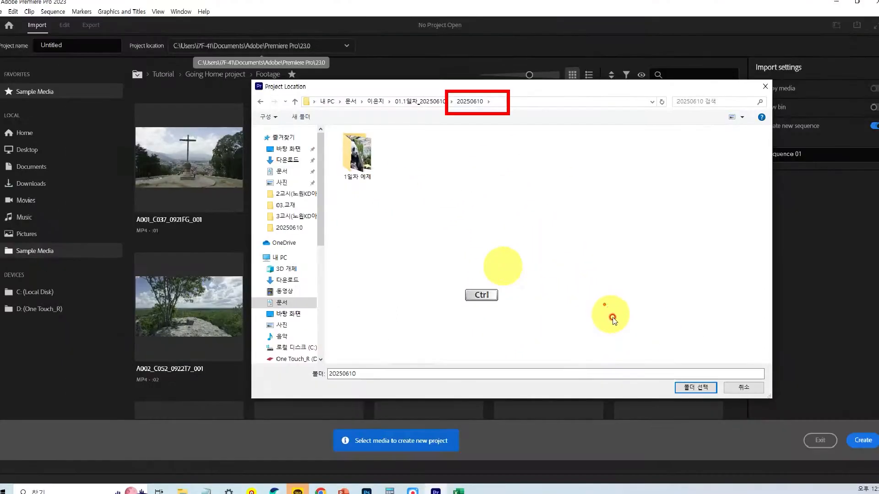
left_click(689, 384)
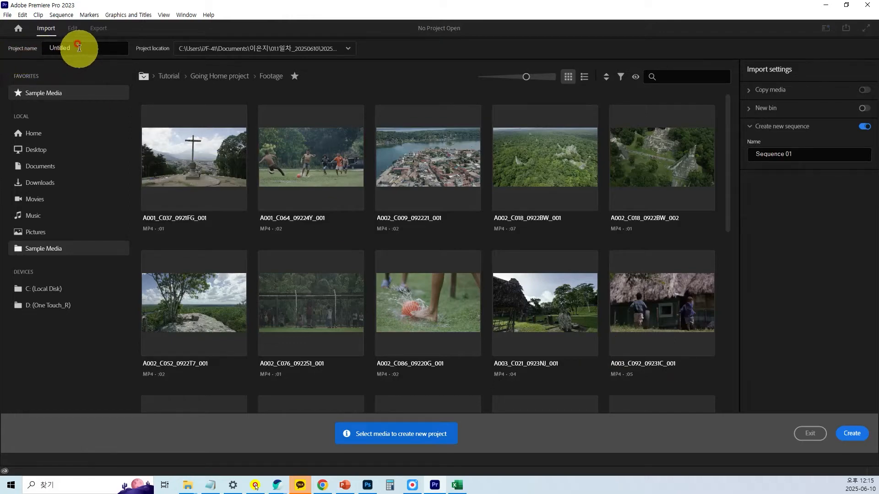
Name the project 프리미어 기초 and create it without selecting any media.
left_click_drag(75, 47, 19, 46)
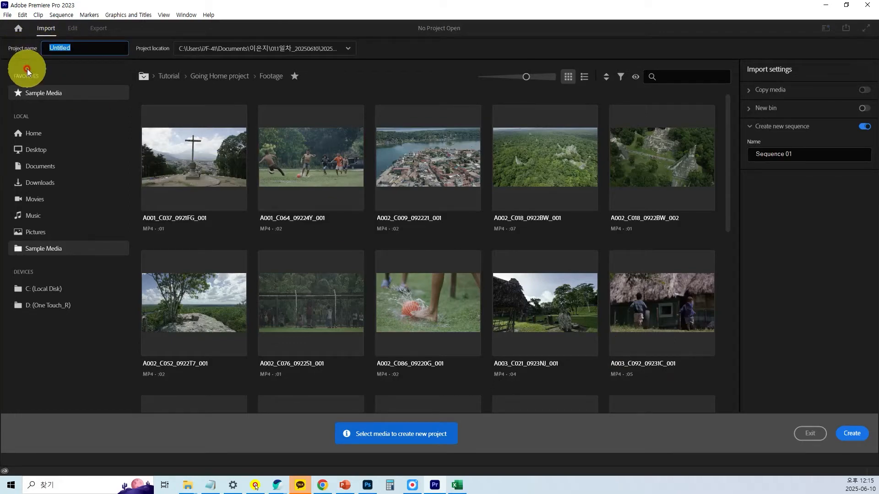
type("vm")
key("BackSpace")
key("BackSpace")
key("Hangul")
type("ㅍ")
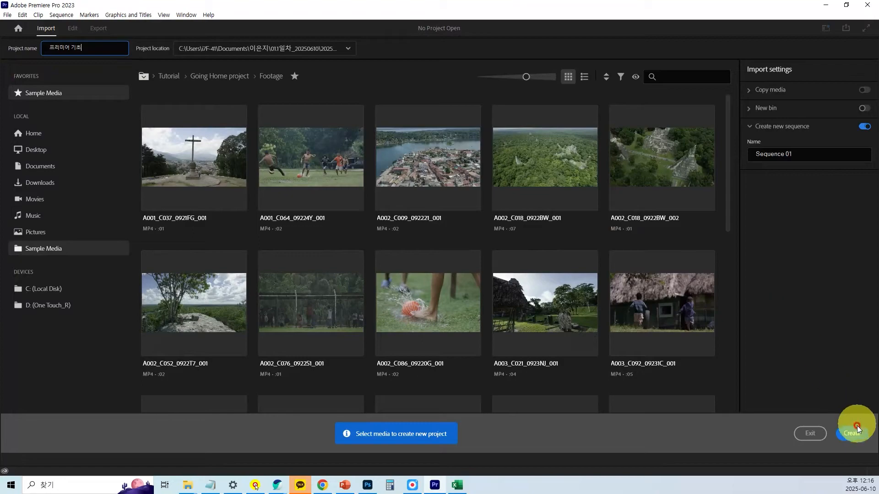
left_click(851, 434)
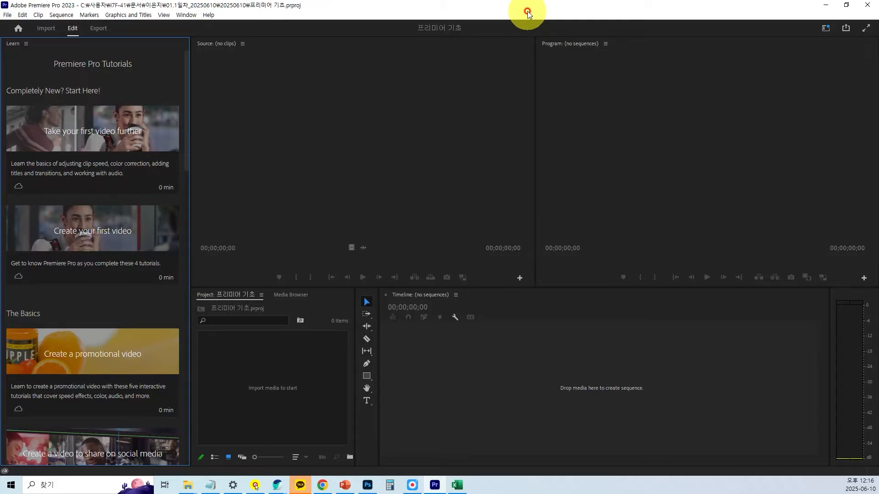
Switch the workspace to Editing.
left_click(186, 15)
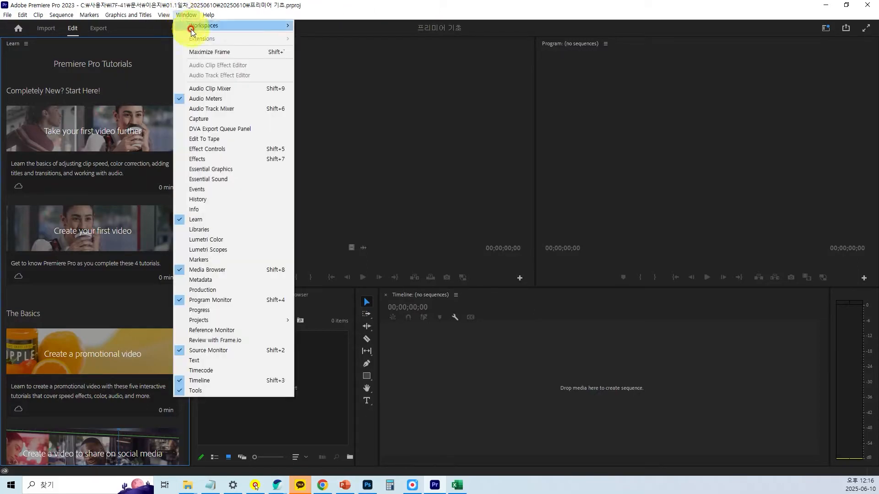
mouse_move(195, 25)
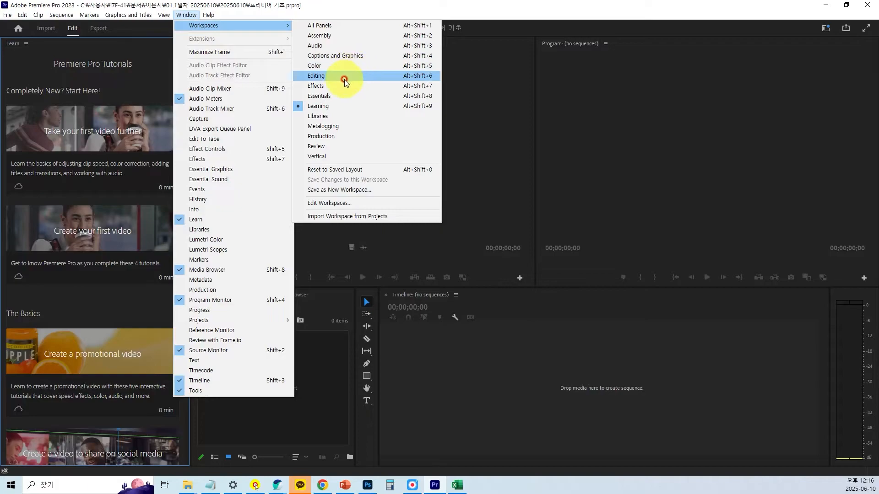
key("ctrl+1")
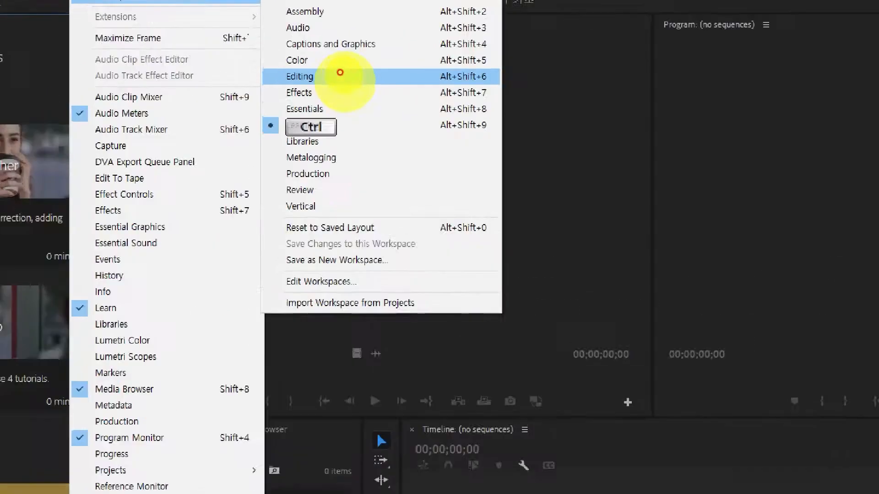
scroll(288, 50, "up", 1)
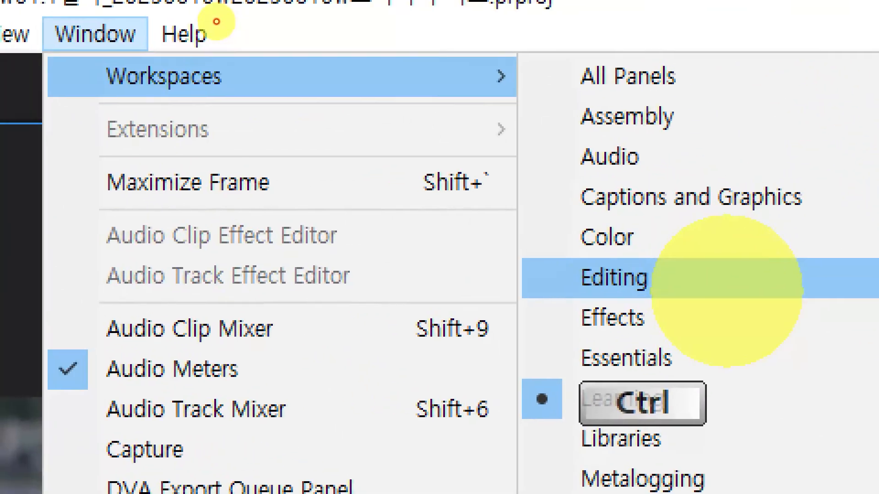
left_click(211, 17)
left_click_drag(55, 65, 286, 107)
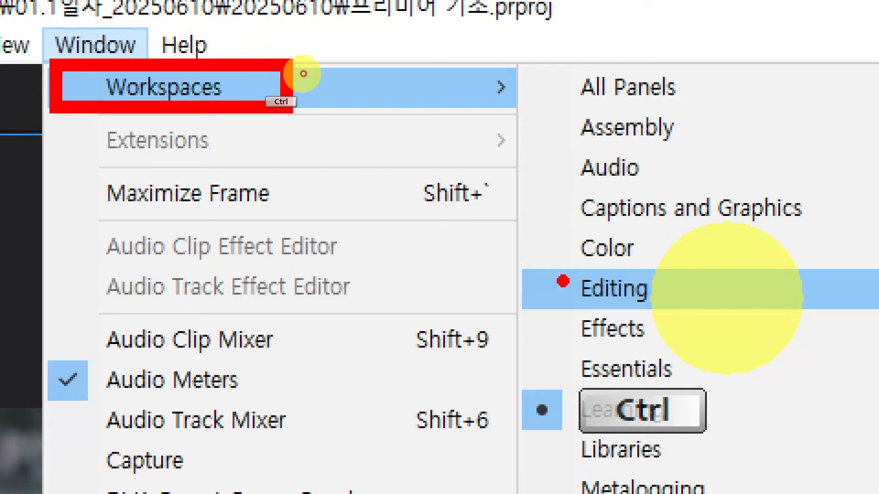
left_click_drag(558, 272, 699, 322)
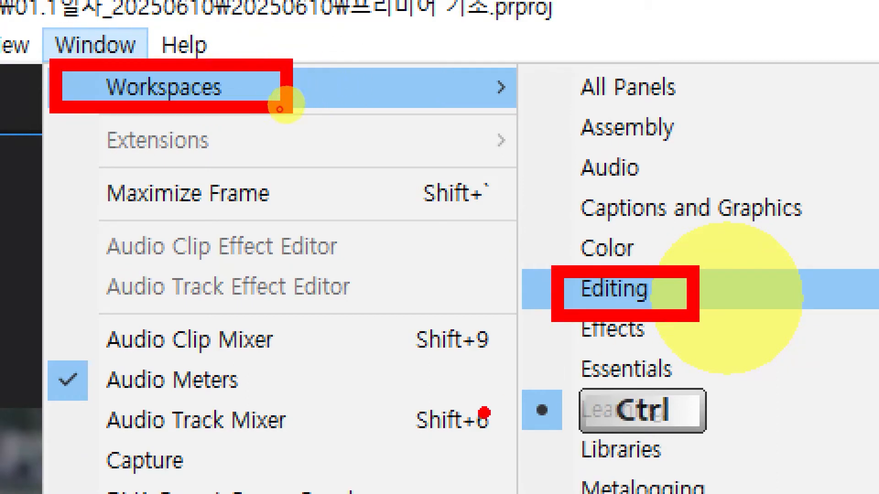
key("Escape")
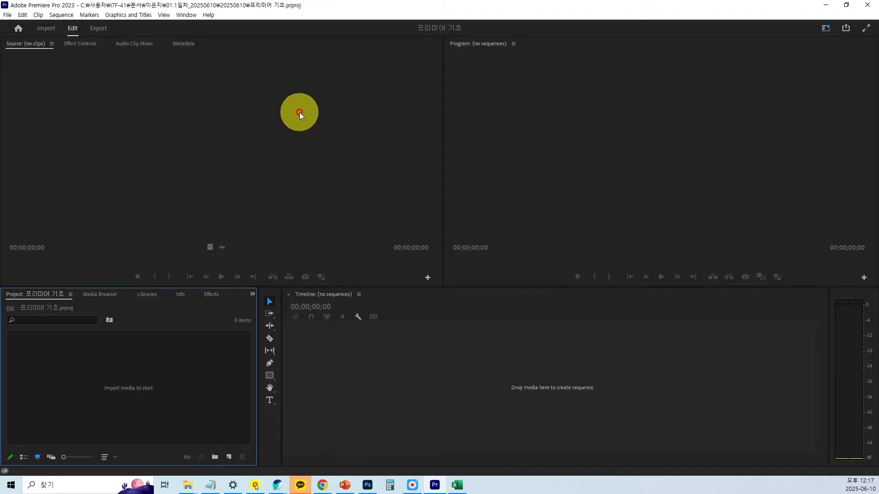
Reset the Editing workspace to its saved layout.
left_click(190, 17)
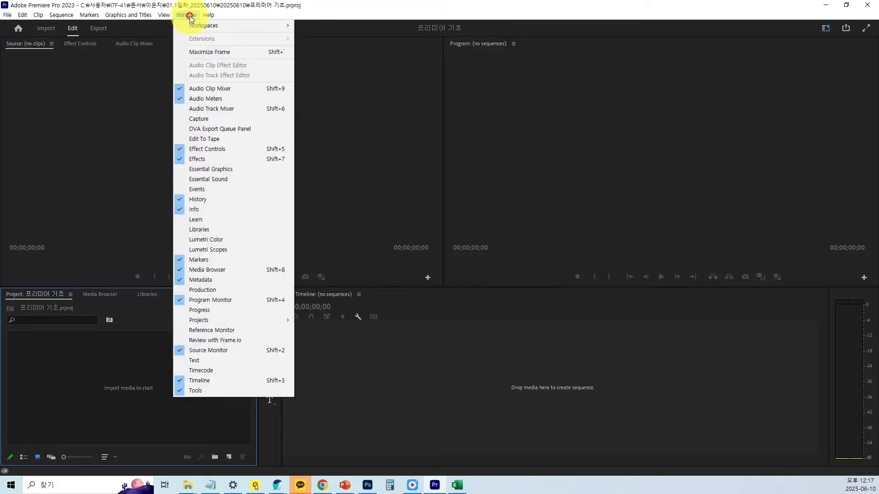
mouse_move(193, 30)
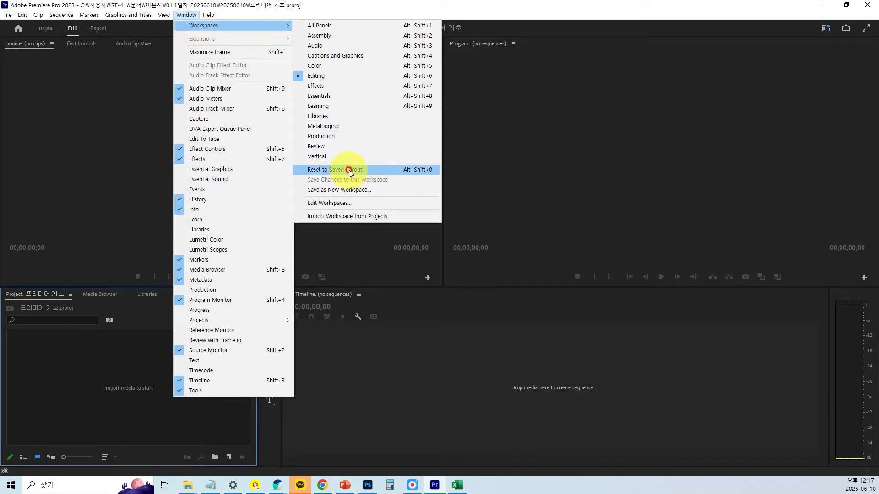
key("ctrl")
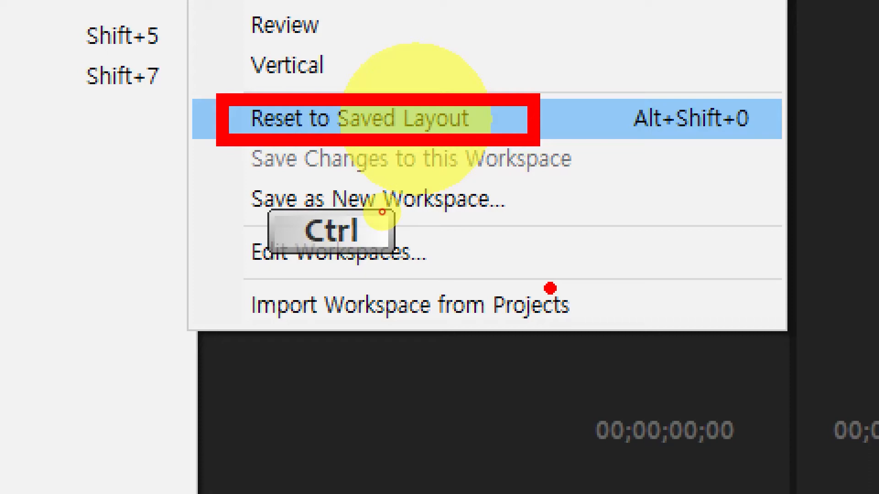
left_click(417, 119)
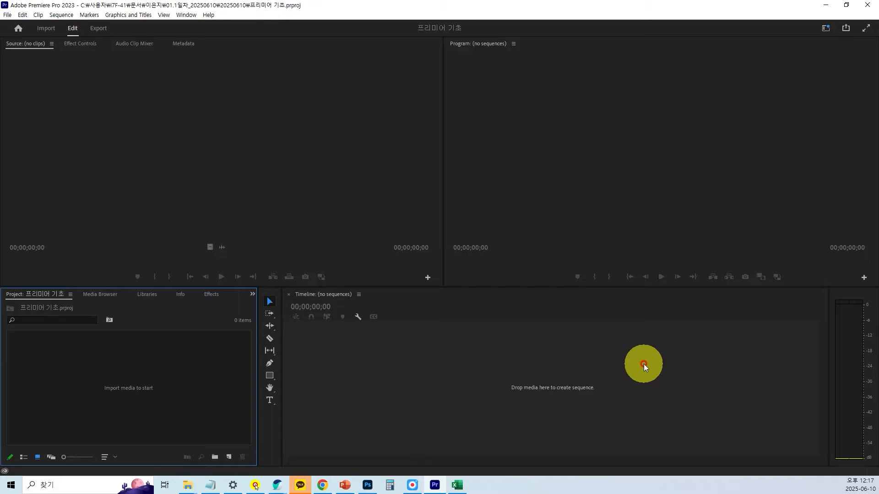
Examine the layout by activating the Source, Program, Timeline and Project areas one after another.
left_click(362, 135)
left_click(595, 150)
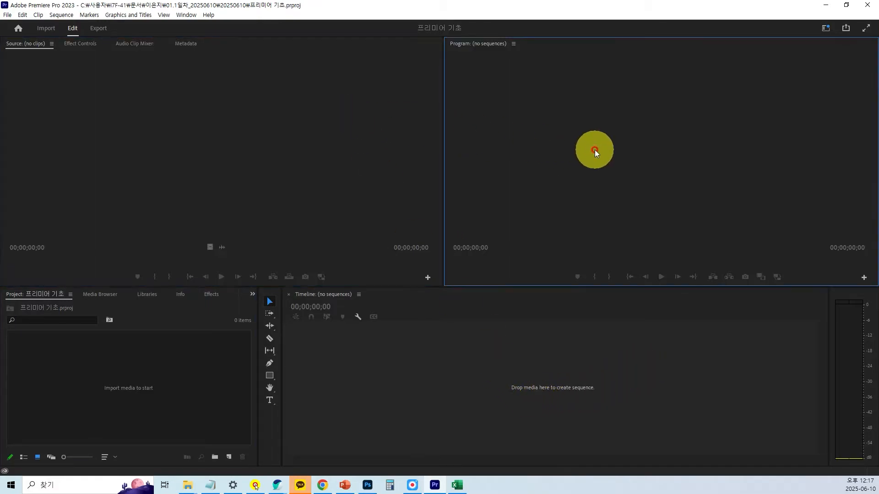
left_click(380, 118)
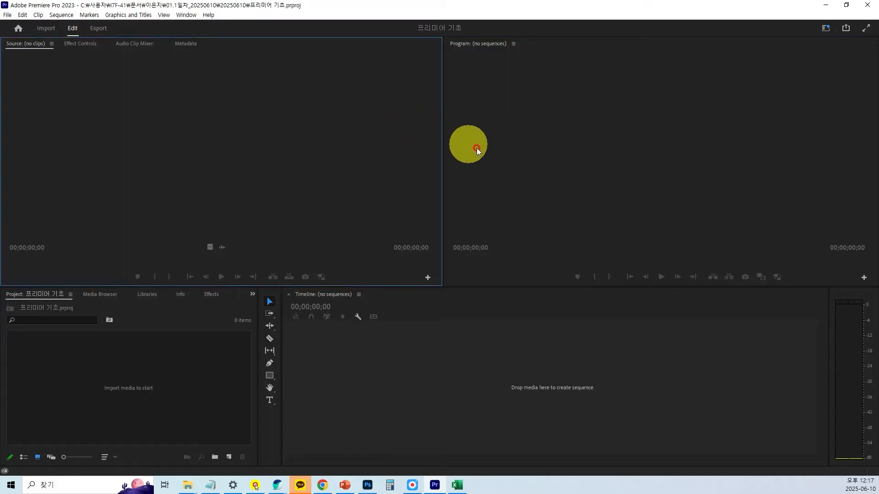
left_click(557, 401)
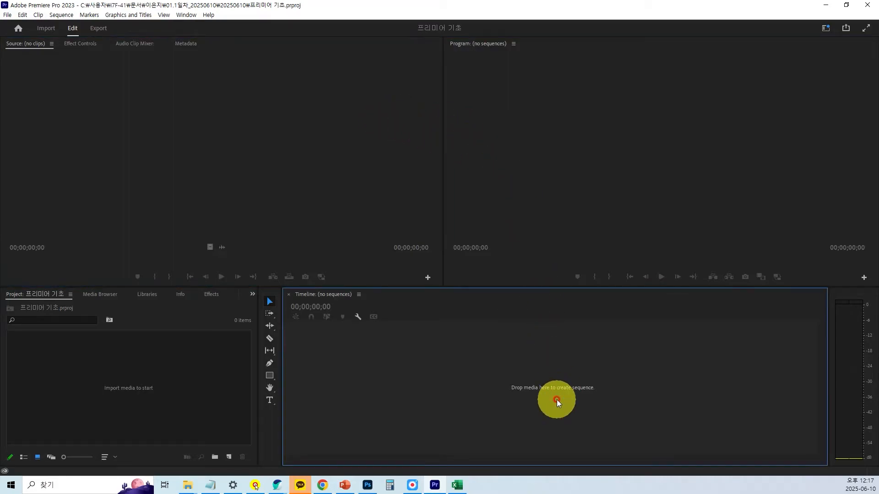
left_click(71, 370)
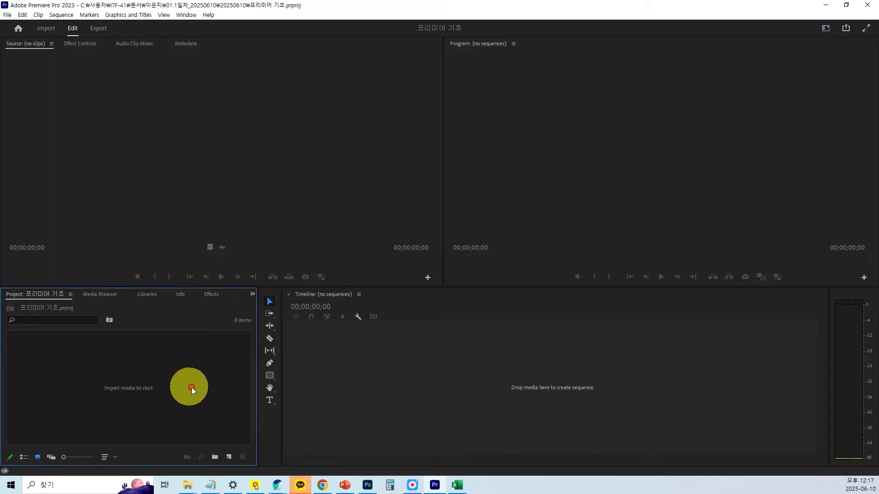
left_click(492, 413)
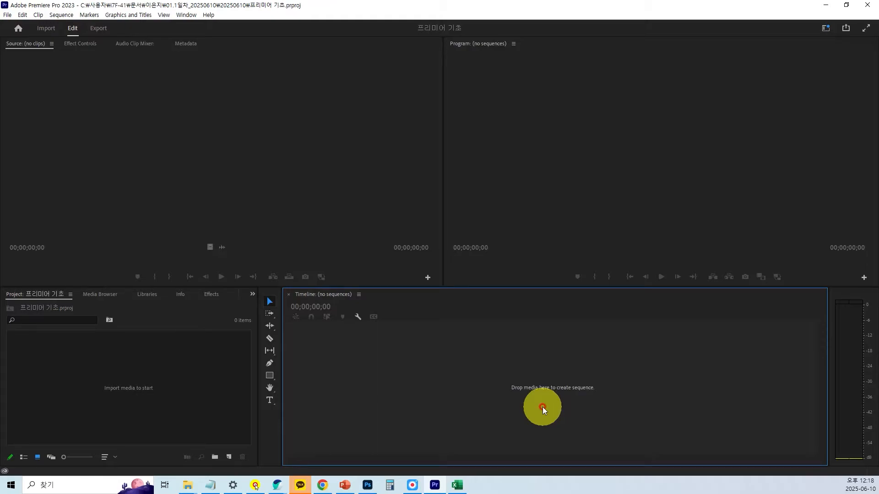
left_click(126, 130)
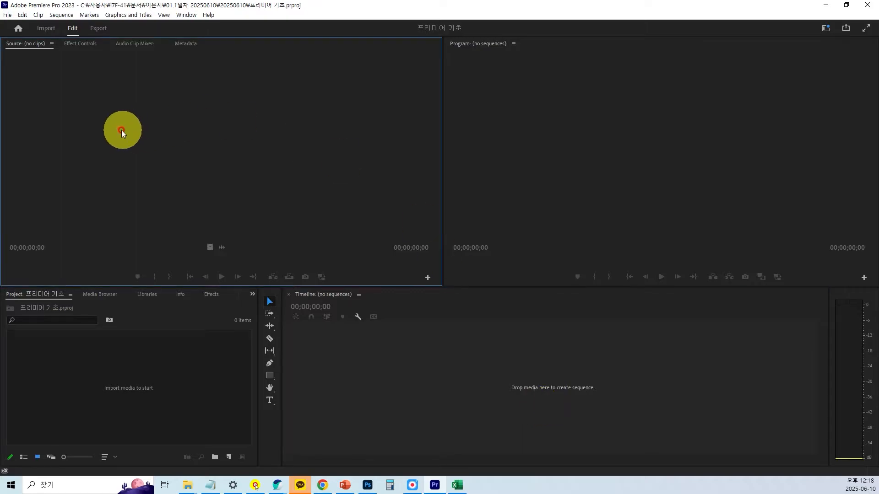
Look through the Effect Controls, Audio Clip Mixer and Metadata views grouped with the Source monitor.
left_click(83, 46)
left_click(137, 44)
left_click(187, 45)
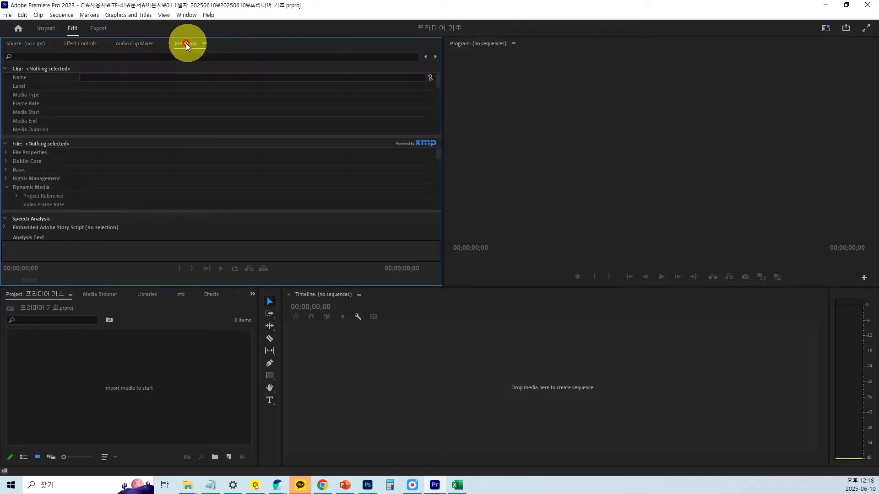
left_click(135, 44)
left_click(70, 44)
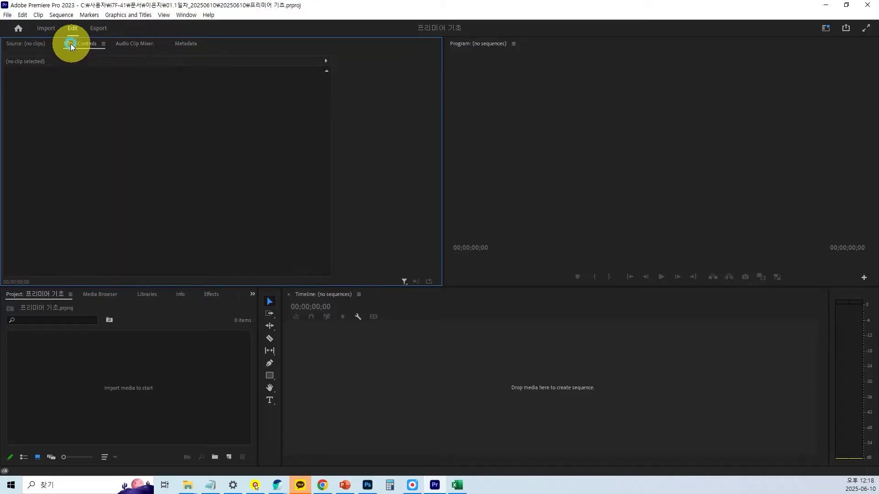
left_click(36, 43)
left_click(99, 43)
left_click(134, 43)
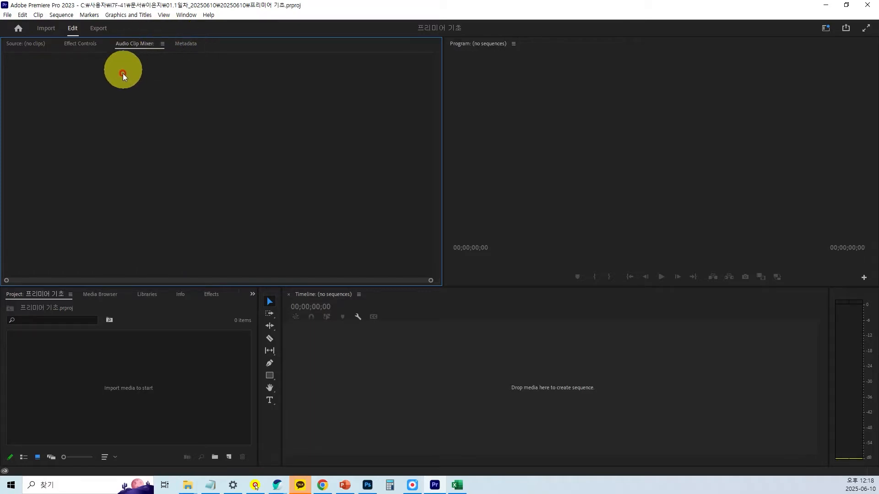
Close the Audio Clip Mixer panel in the Source monitor group.
key("ctrl+1")
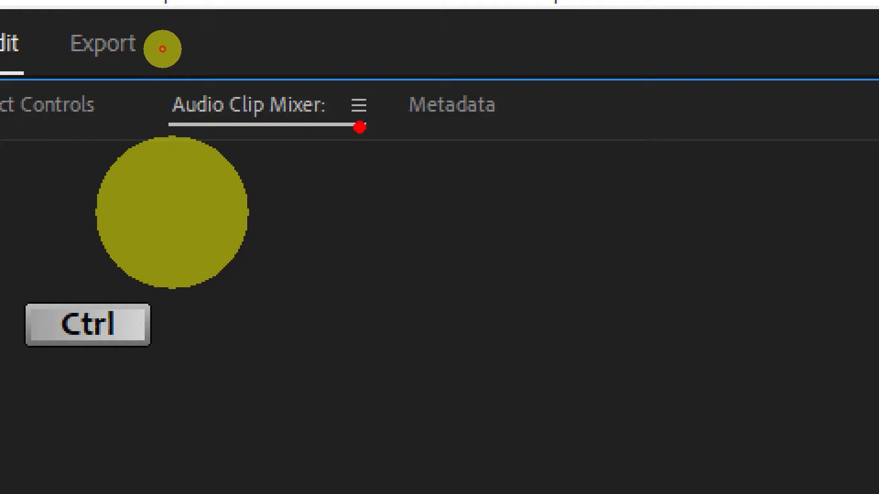
key("Escape")
left_click(163, 44)
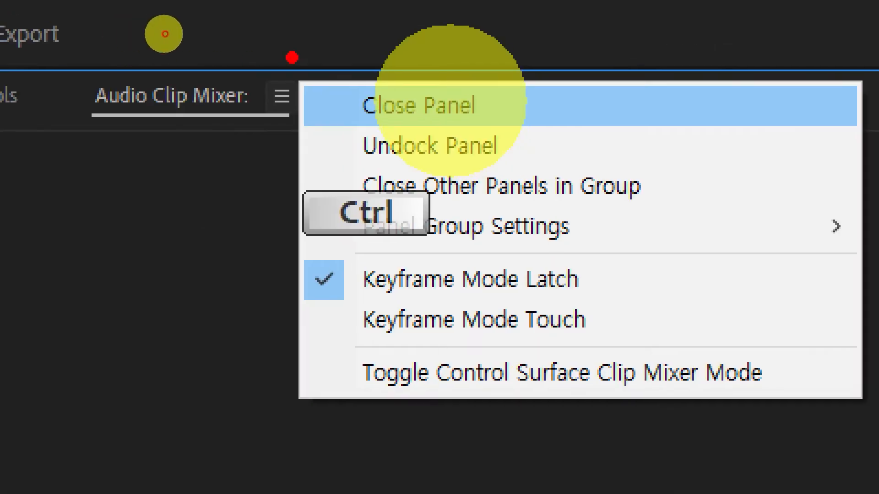
left_click_drag(326, 53, 381, 41)
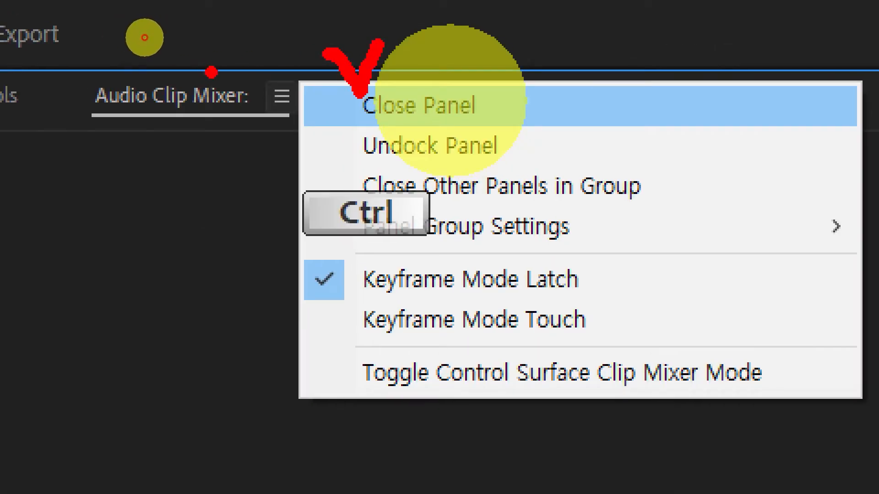
key("Escape")
left_click(196, 46)
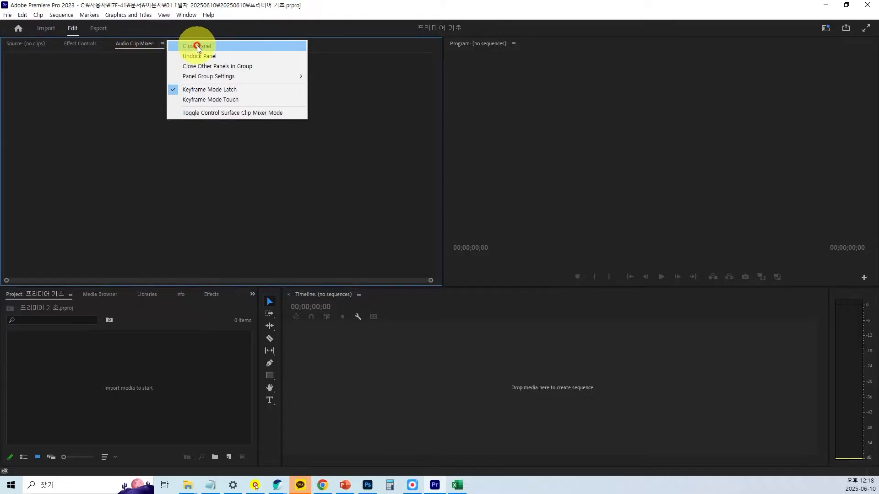
Close the Metadata panel in the Source monitor group, keeping Source and Effect Controls.
left_click(148, 45)
left_click(145, 45)
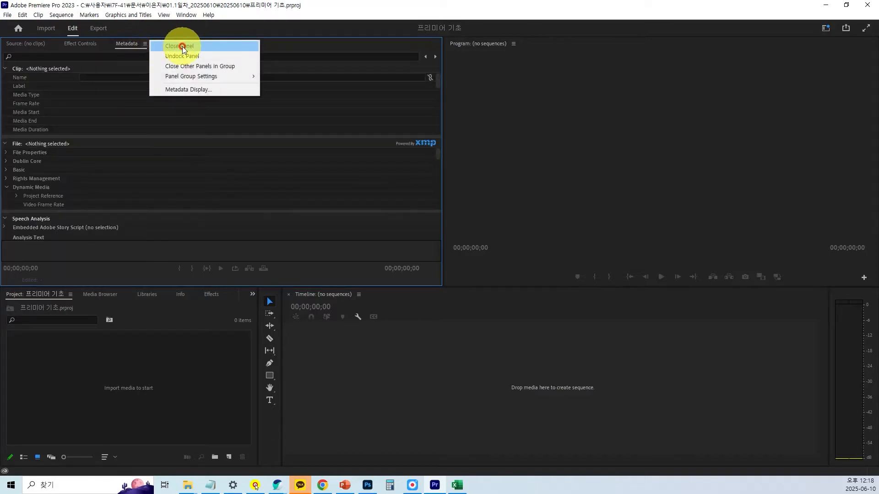
left_click(182, 47)
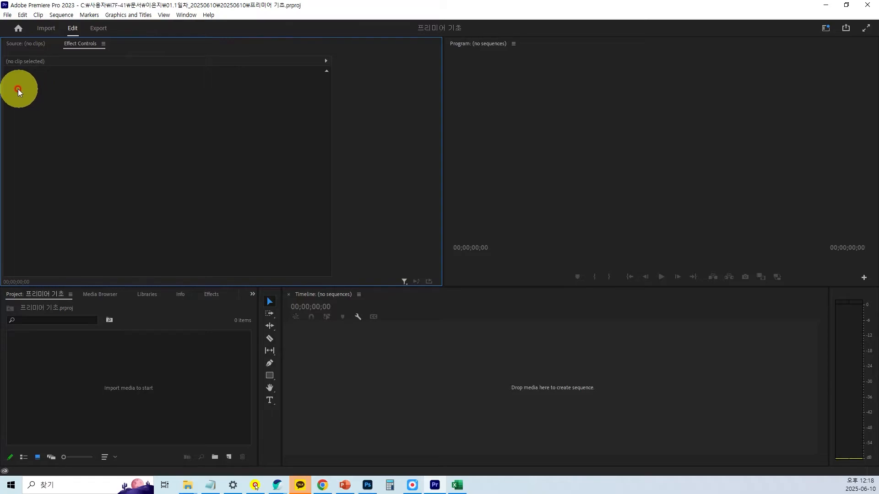
key("ctrl")
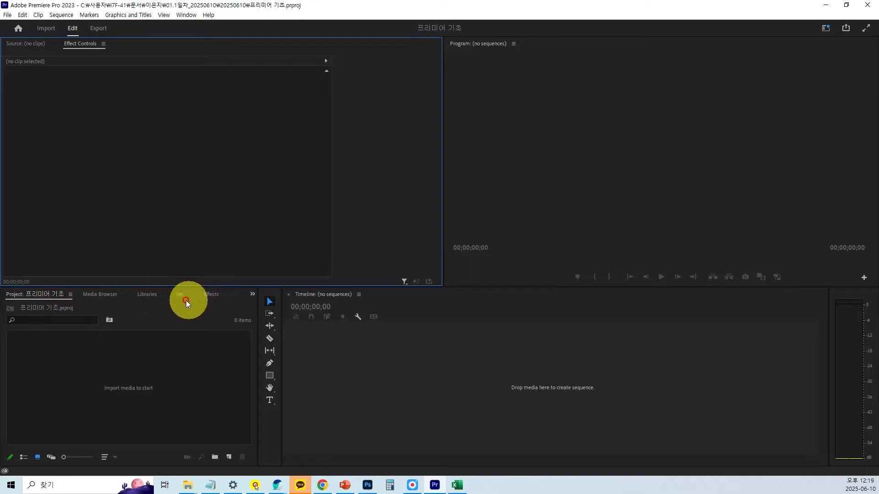
Close the Media Browser, Libraries and Info panels in the Project panel group.
left_click(103, 294)
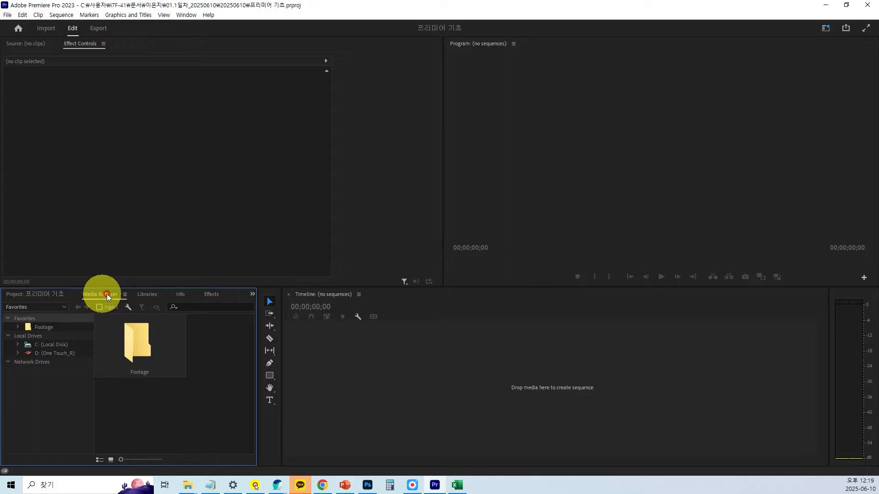
left_click(127, 295)
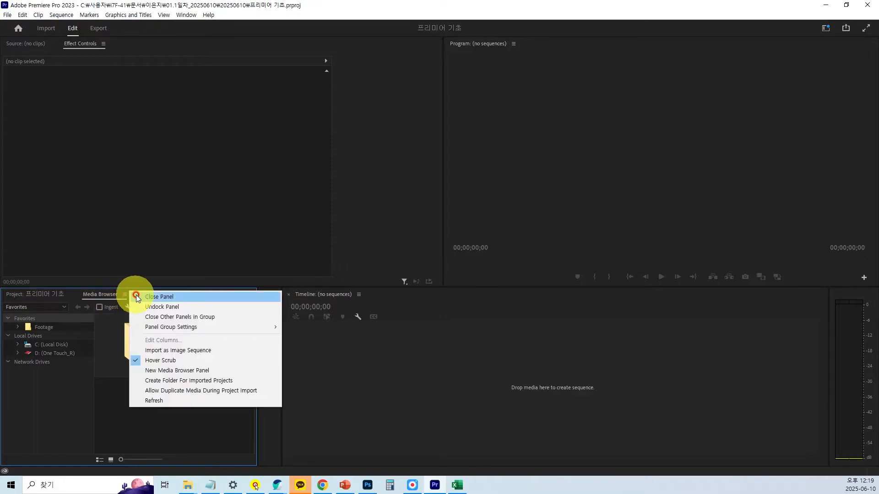
left_click(146, 300)
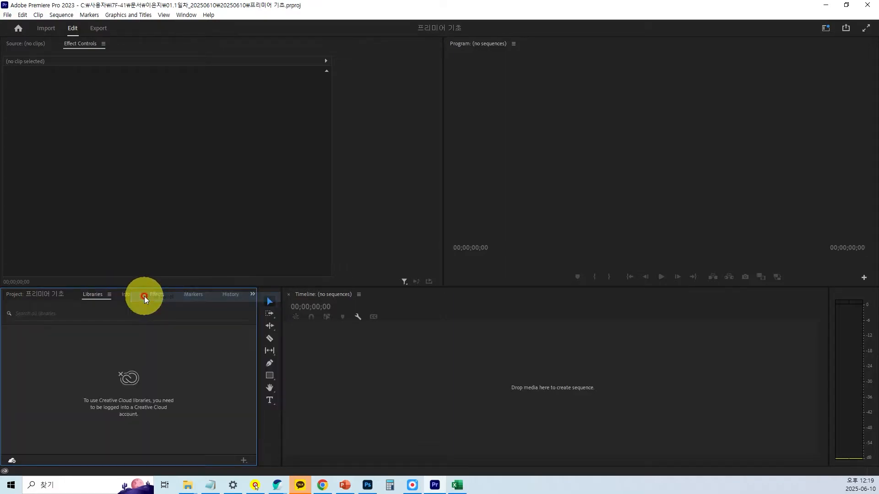
left_click(111, 295)
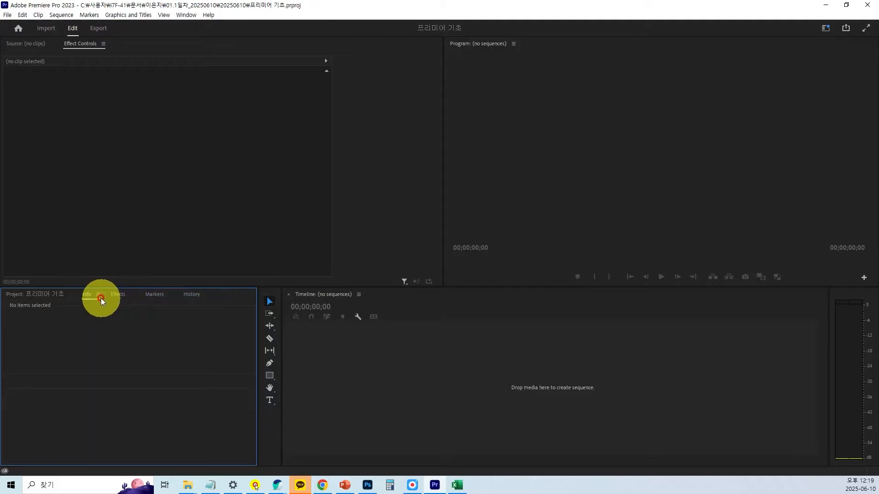
left_click(99, 296)
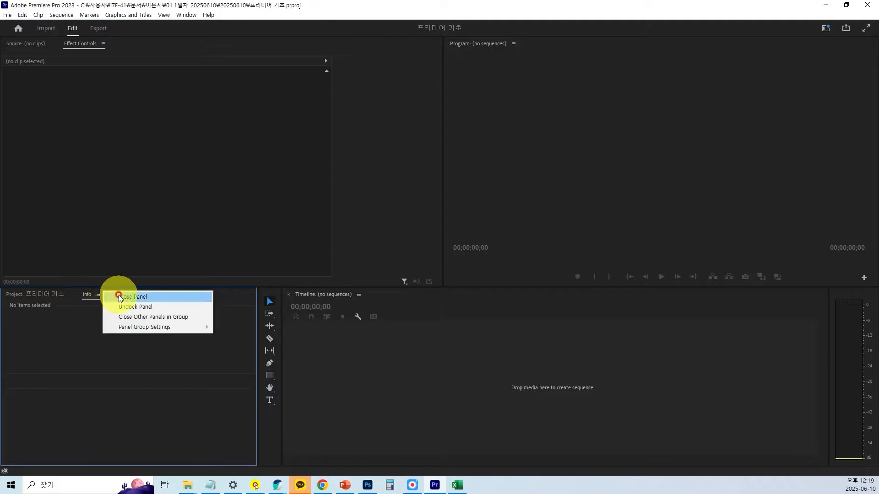
left_click(120, 298)
Close the Markers and History panels and bring the Project panel to the front of its group.
left_click(136, 297)
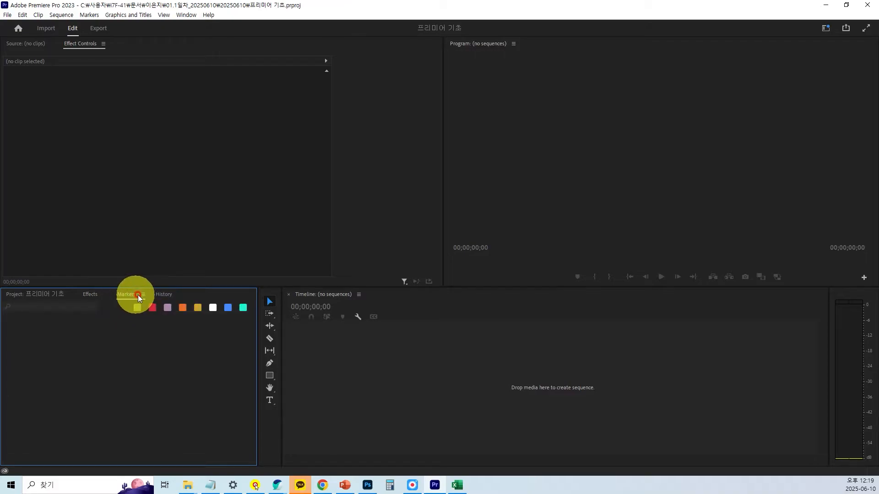
left_click(143, 295)
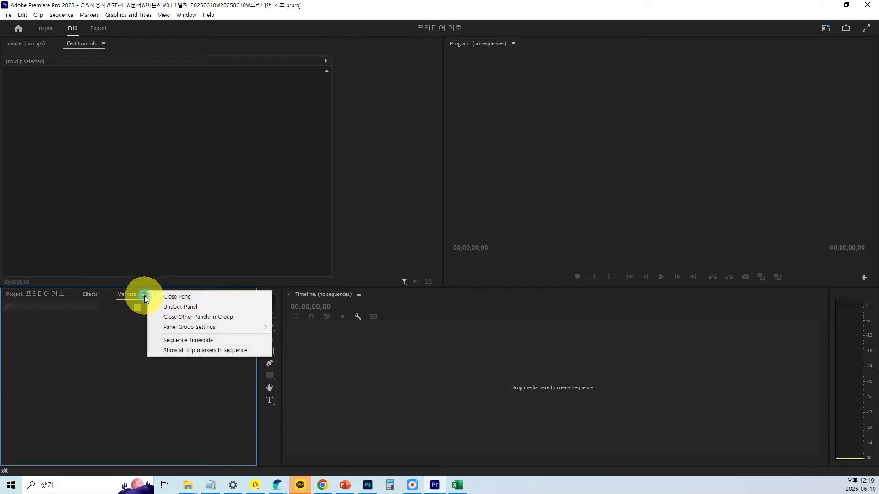
left_click(170, 298)
left_click(141, 294)
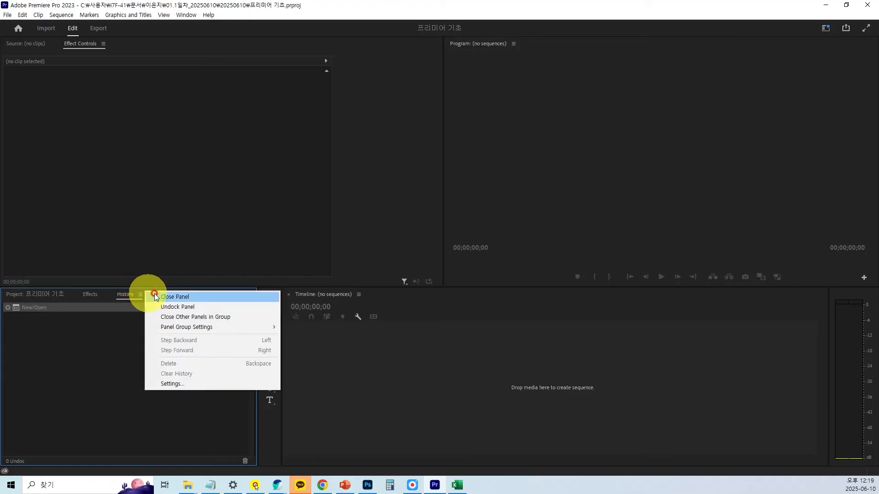
left_click(158, 296)
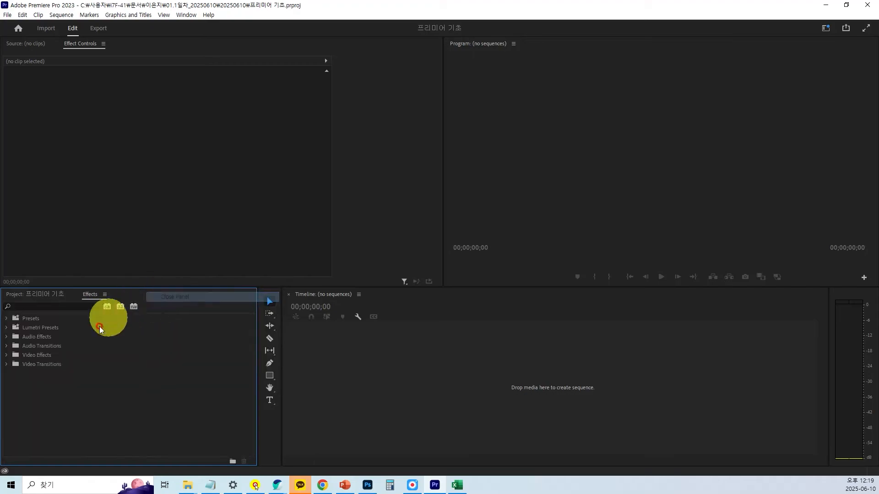
left_click(49, 291)
Examine the remaining Project and Effects panels and review the list of panels that can be shown or hidden.
key("ctrl")
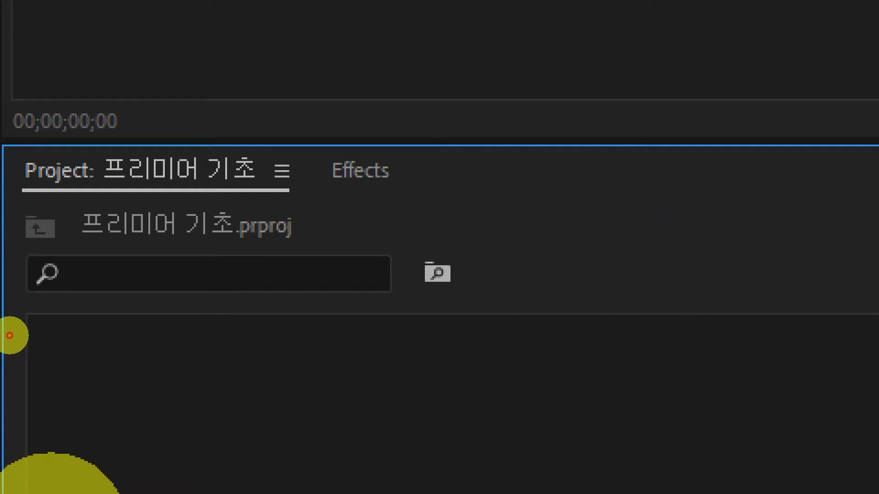
left_click(10, 336)
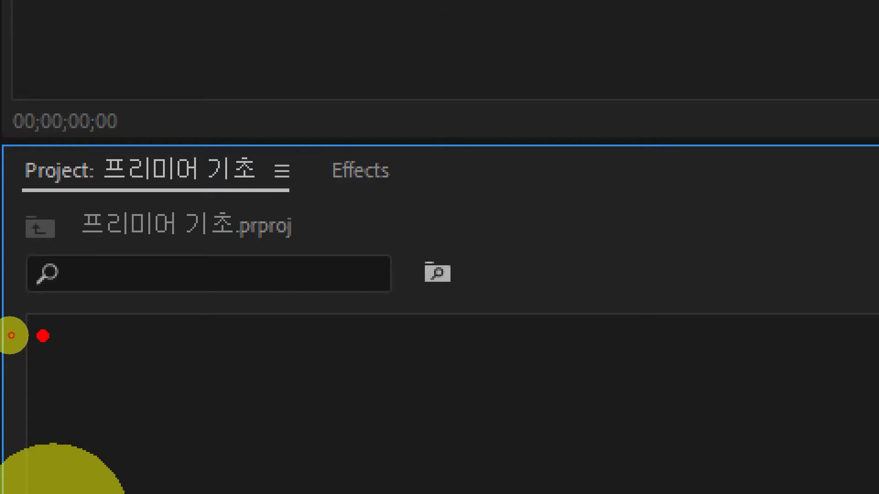
key("Escape")
left_click(180, 14)
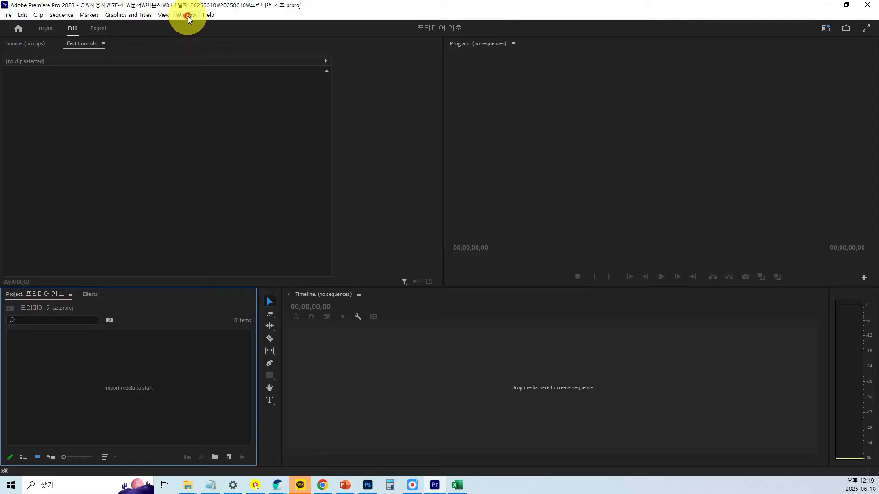
left_click(187, 15)
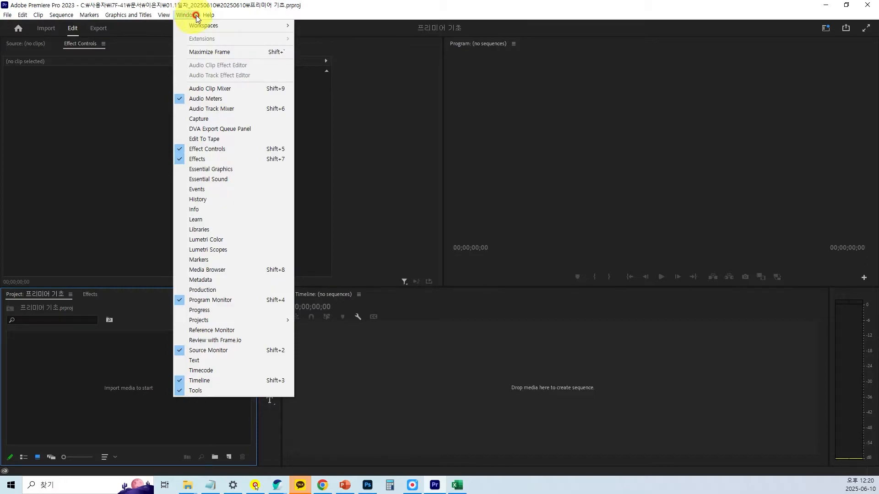
mouse_move(212, 13)
mouse_move(183, 11)
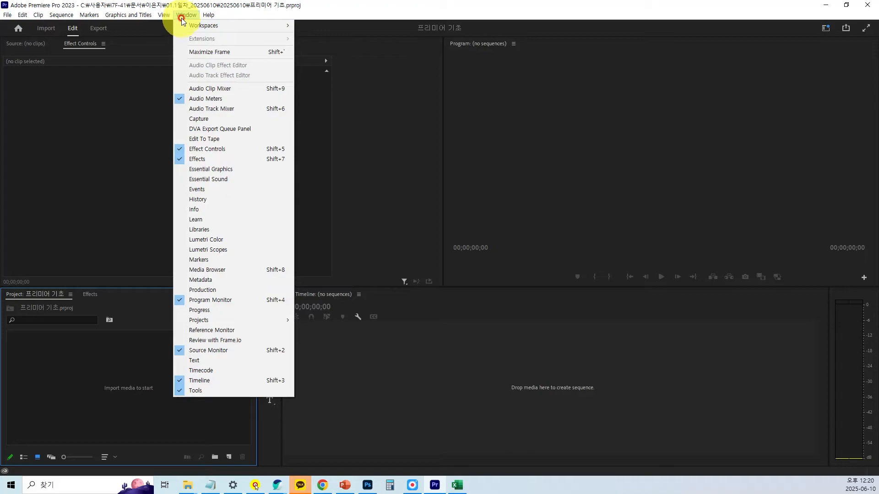
left_click(182, 9)
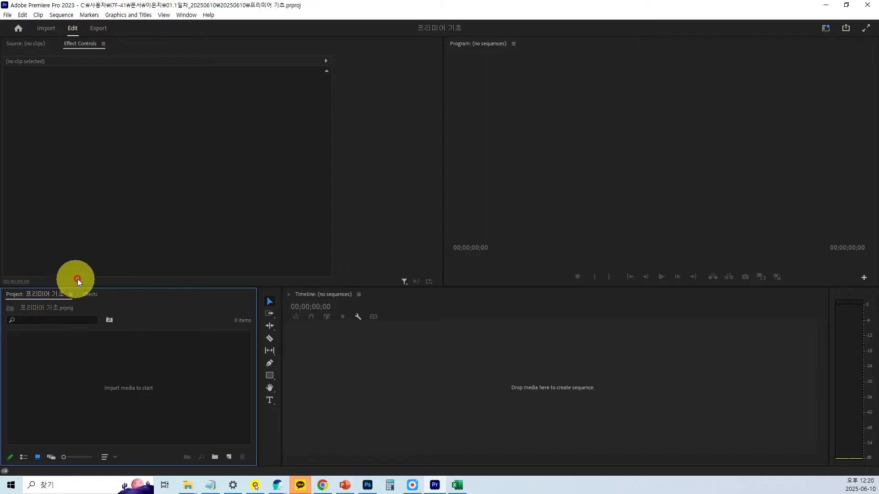
Save the current panel layout as a new workspace named LEJ.
left_click(185, 15)
mouse_move(192, 29)
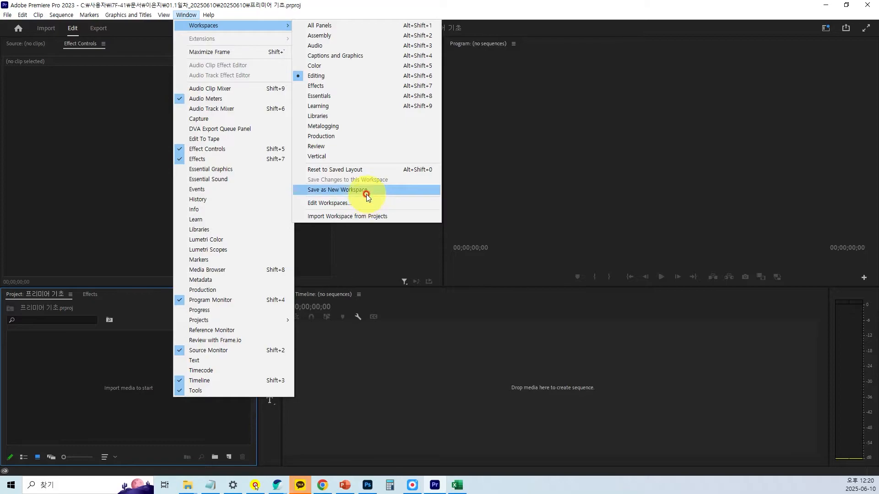
key("ctrl")
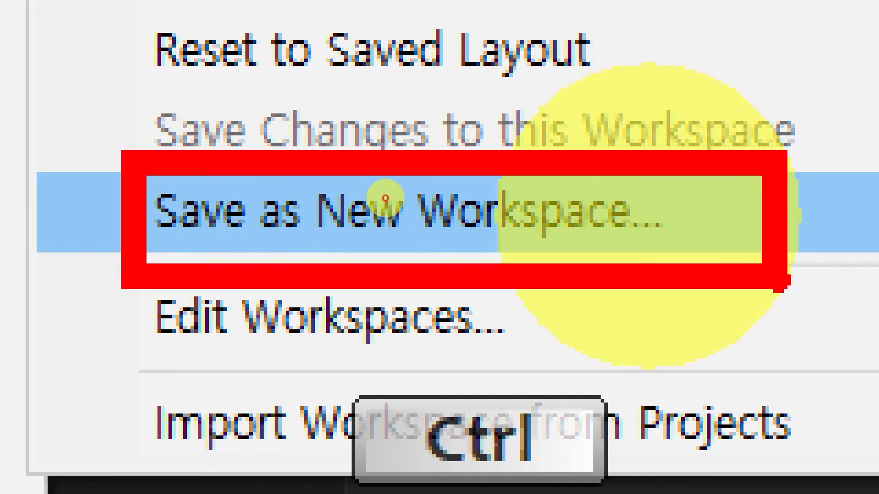
left_click(386, 198)
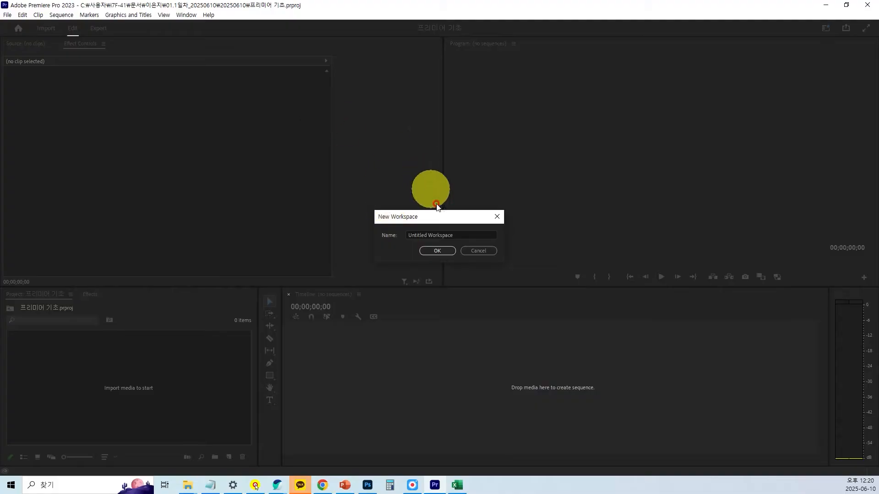
left_click(456, 235)
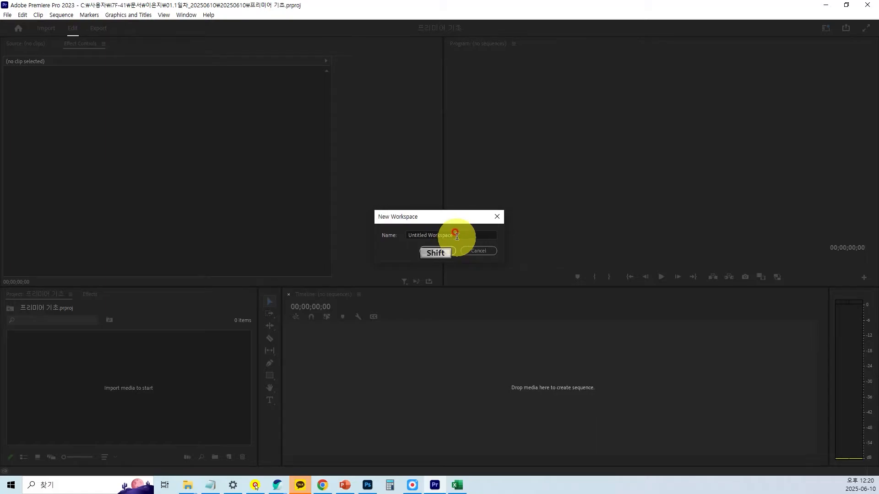
left_click(456, 236)
type("LEJ")
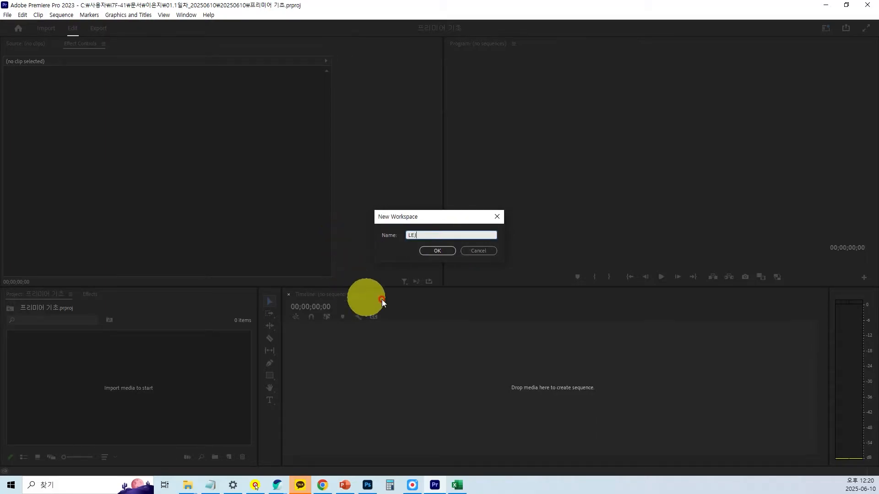
left_click(443, 250)
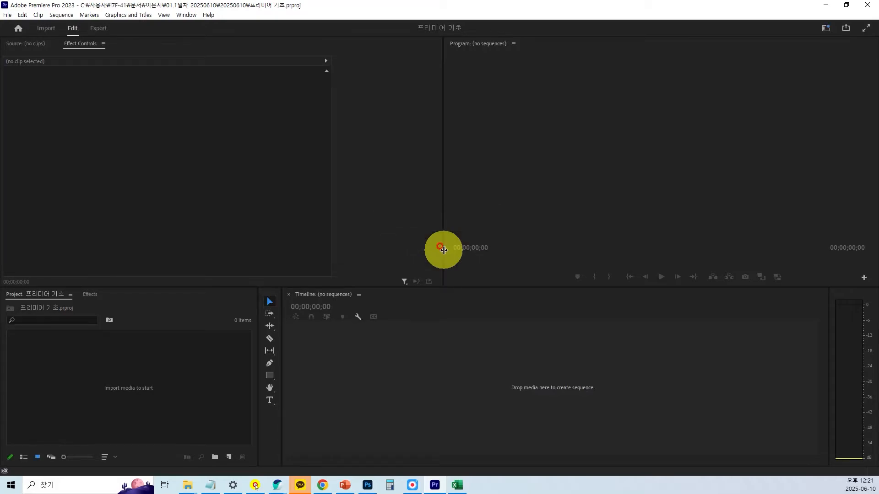
Look for the LEJ workspace in the list of available workspaces.
left_click(185, 16)
mouse_move(197, 25)
key("ctrl")
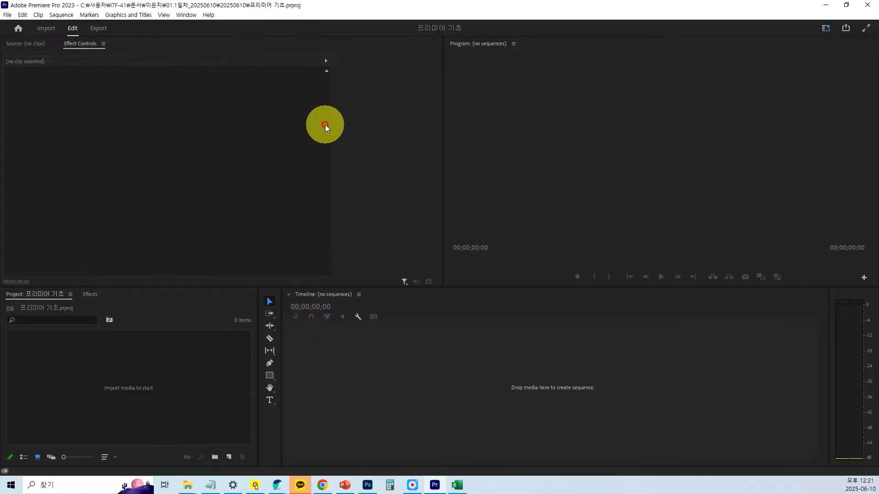
Move the Effects panel into the Source monitor group and close the Timeline panel to disturb the layout.
left_click_drag(95, 295, 108, 196)
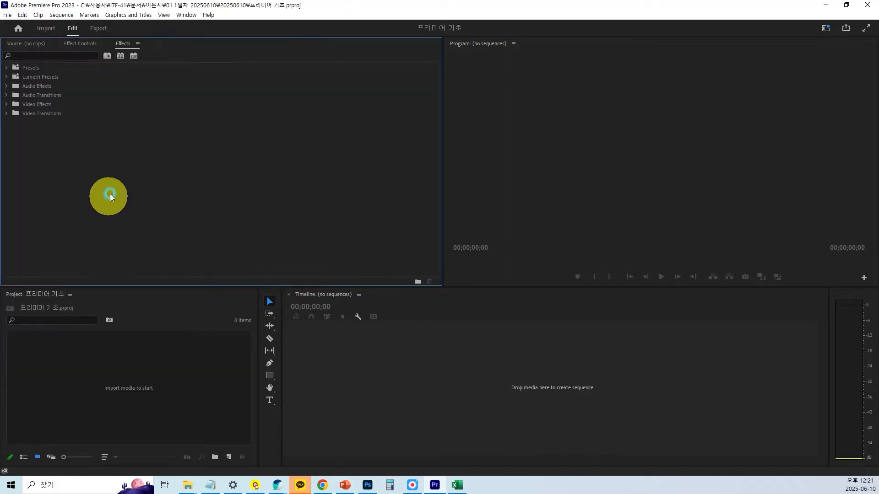
left_click(288, 296)
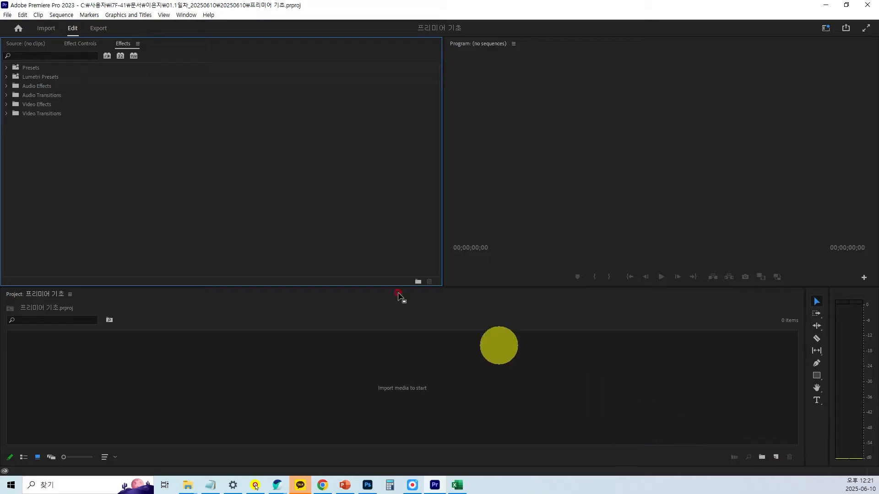
Reset the LEJ workspace to its saved layout.
left_click(195, 18)
mouse_move(192, 28)
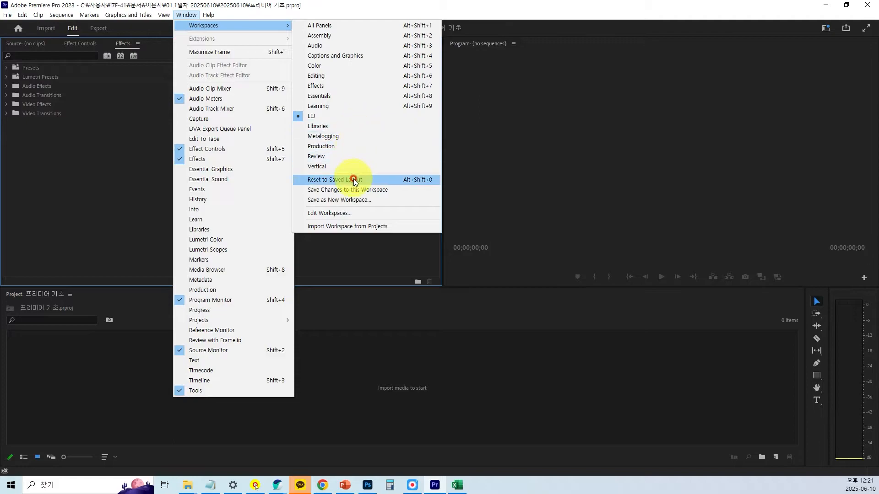
key("ctrl")
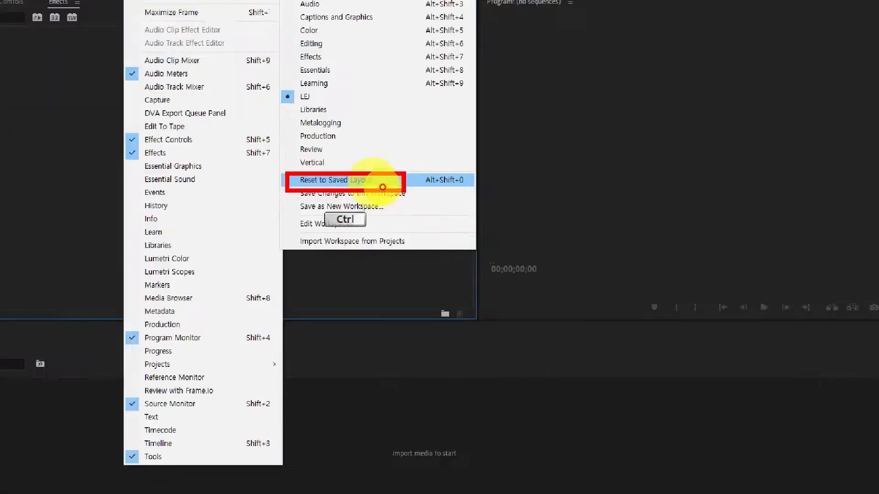
left_click(386, 187)
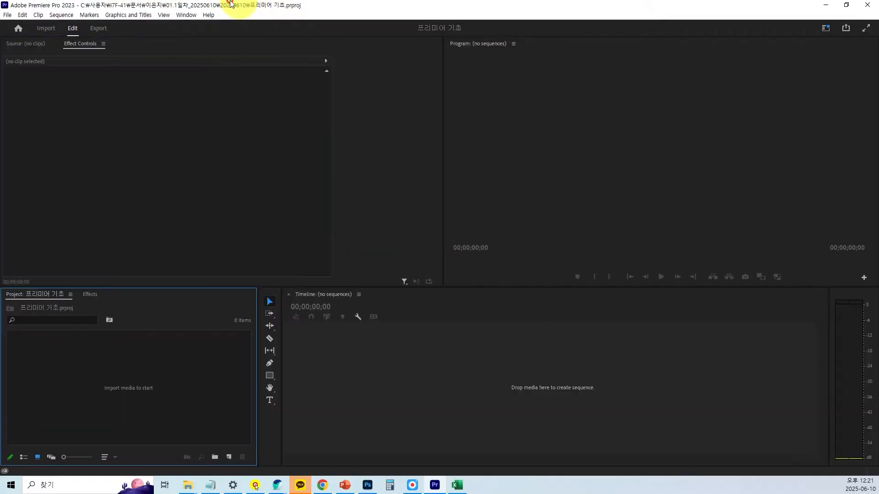
Restore the saved panel arrangement of the LEJ workspace once more.
left_click(186, 14)
mouse_move(215, 25)
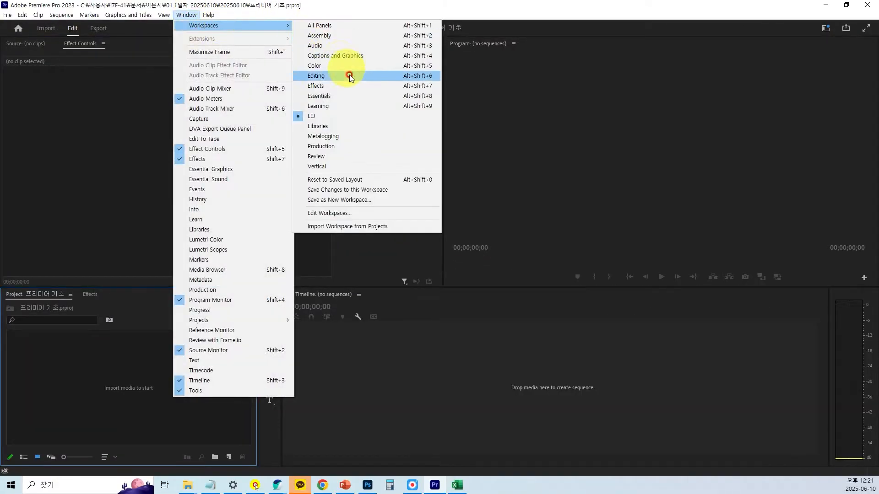
left_click(379, 180)
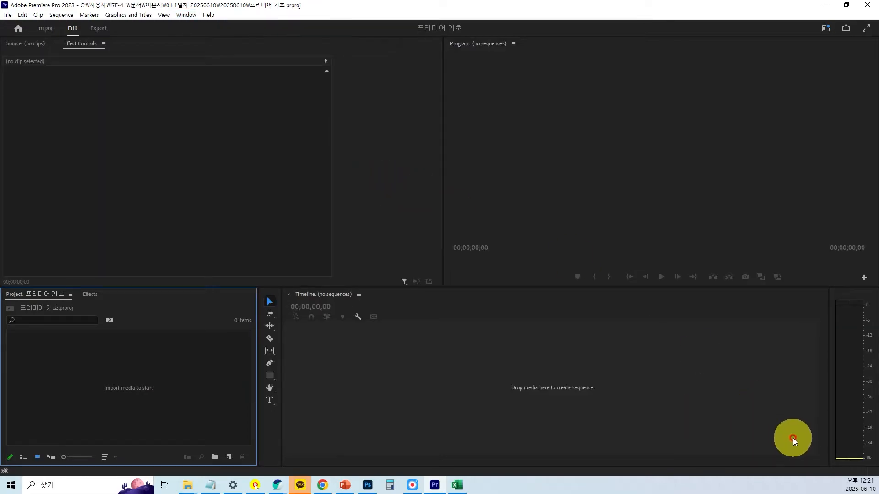
Examine the quick workspace list, including the Color, Effects and Audio presets and the custom LEJ entry.
left_click(824, 29)
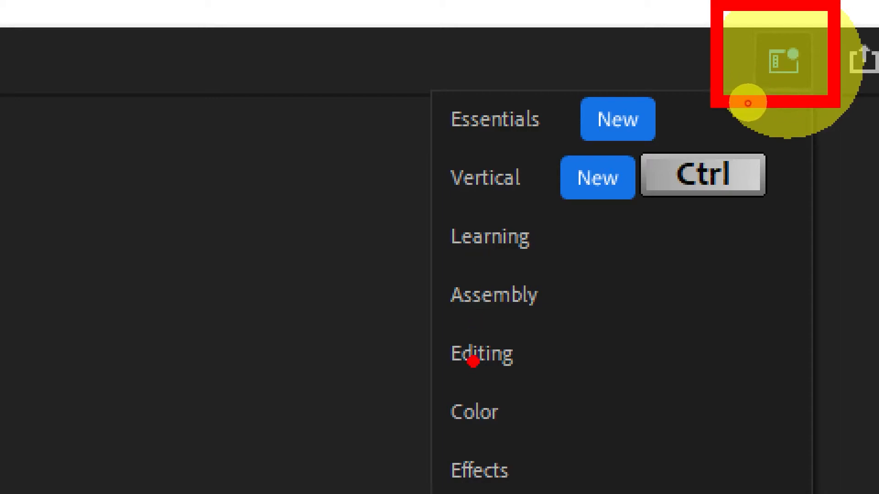
left_click(784, 64)
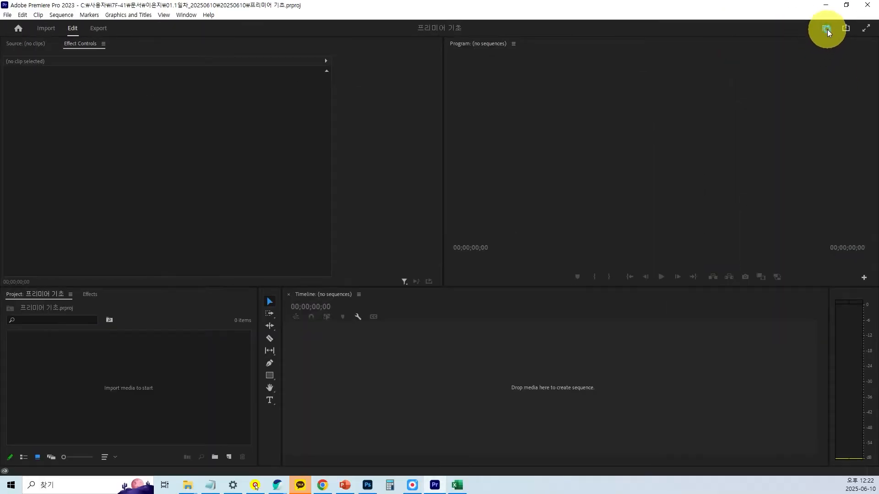
left_click(828, 30)
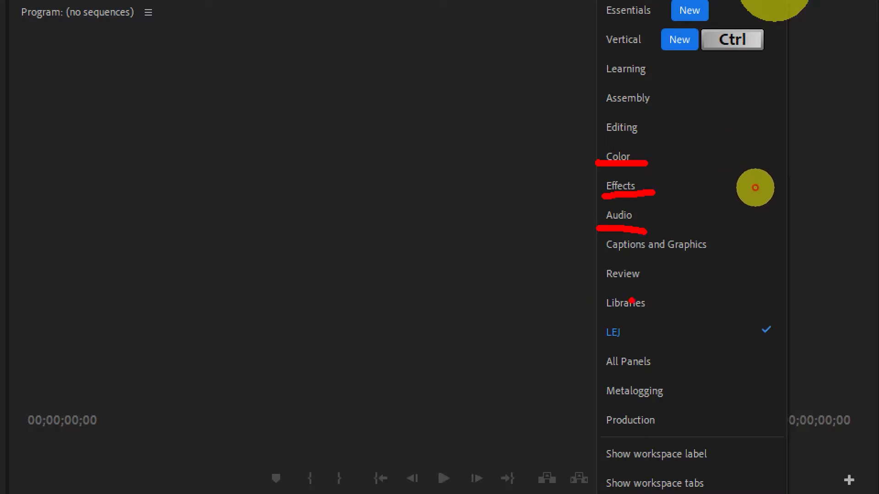
key("Escape")
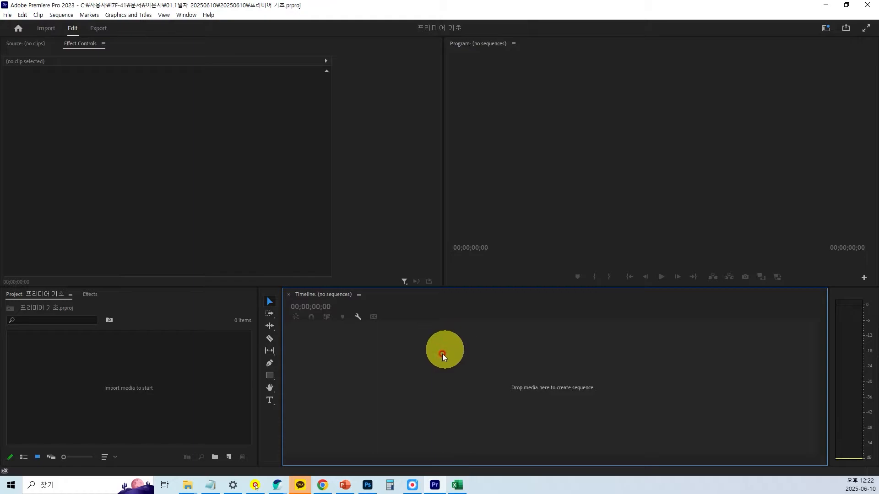
Start a media import into the empty Project panel and open the 1일차 예제 folder.
left_click(151, 369)
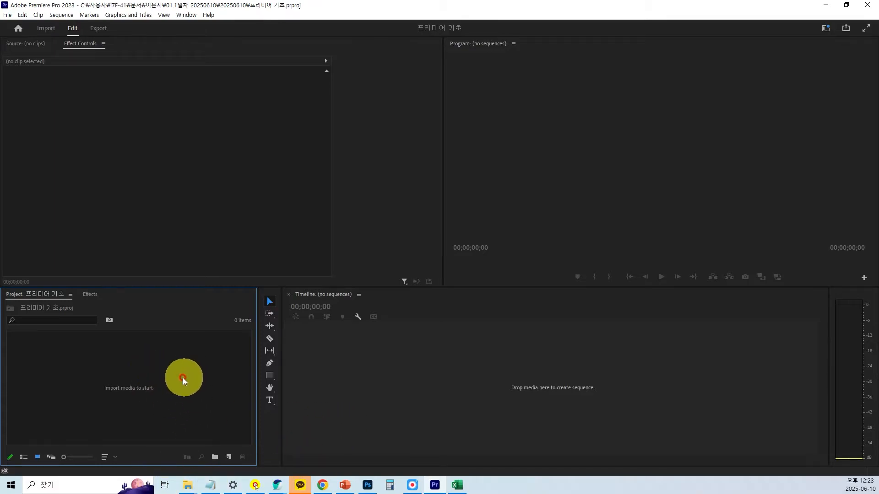
key("ctrl+1")
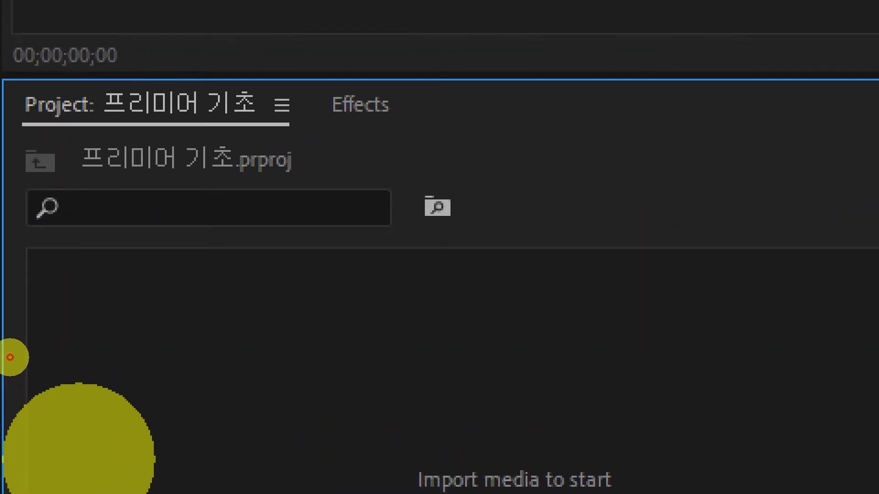
mouse_move(424, 363)
left_mouse_down()
mouse_move(474, 430)
mouse_move(515, 376)
left_mouse_up()
mouse_move(441, 316)
left_mouse_down()
mouse_move(465, 366)
mouse_move(493, 298)
left_mouse_up()
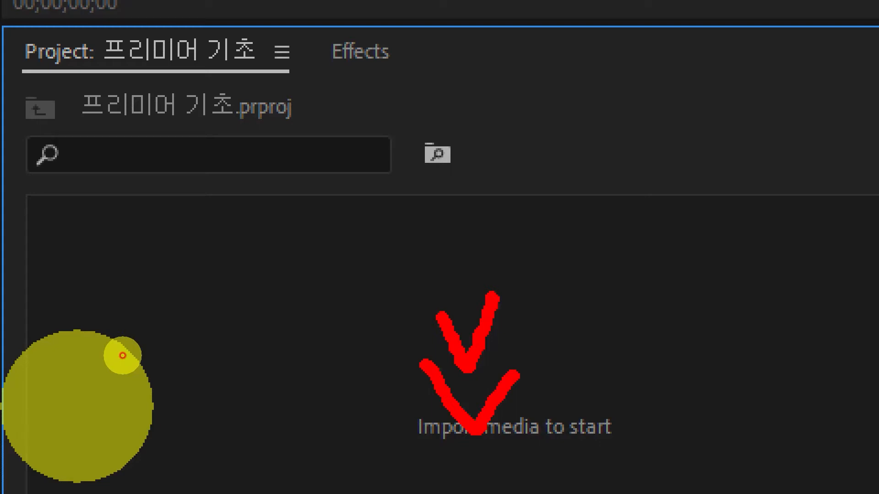
left_click_drag(384, 78, 426, 75)
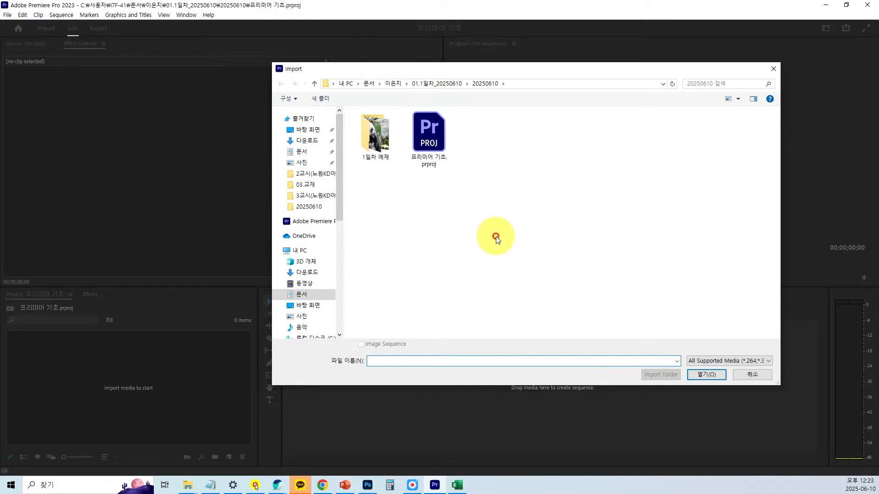
double_click(375, 146)
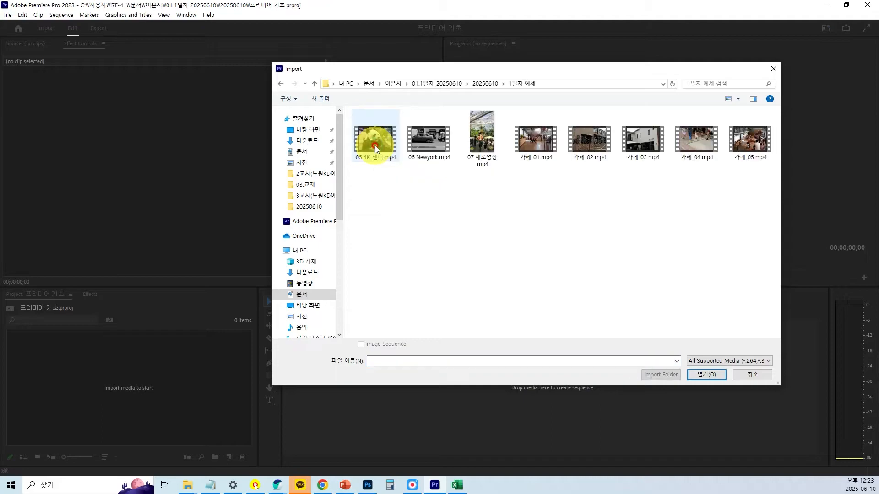
left_click_drag(483, 67, 460, 63)
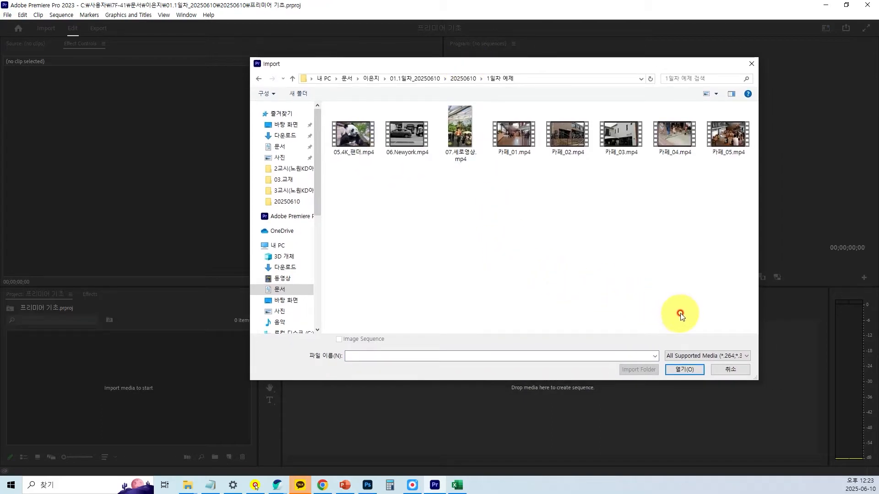
left_click_drag(542, 65, 527, 64)
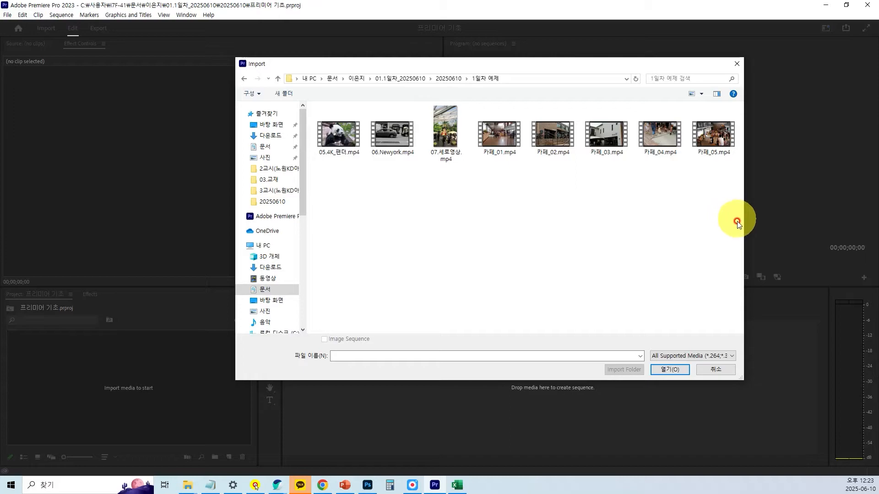
Import all the clips in the 1일차 예제 folder, from 05.4K_팬더.mp4 through 카페_05.mp4.
left_click_drag(729, 225, 314, 109)
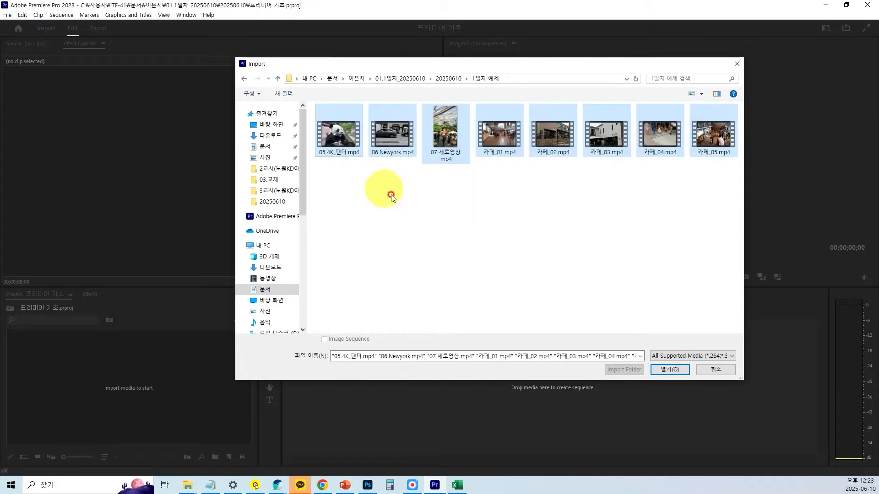
left_click(461, 227)
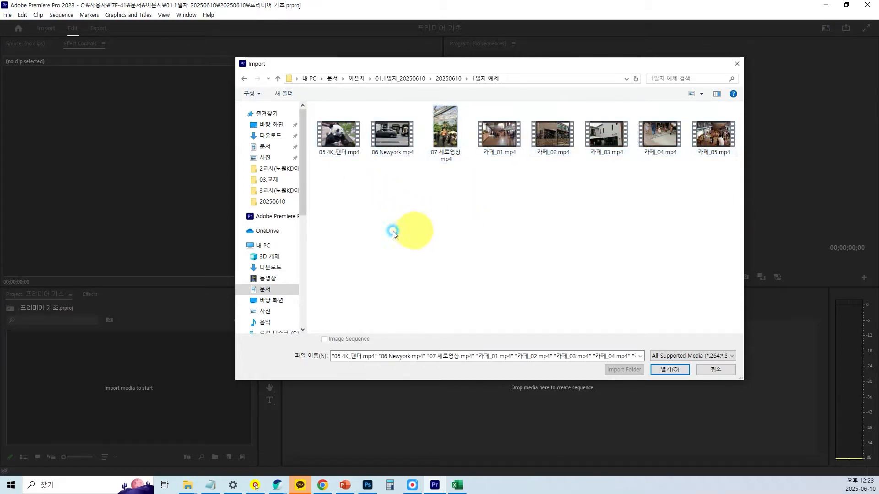
left_click(336, 137)
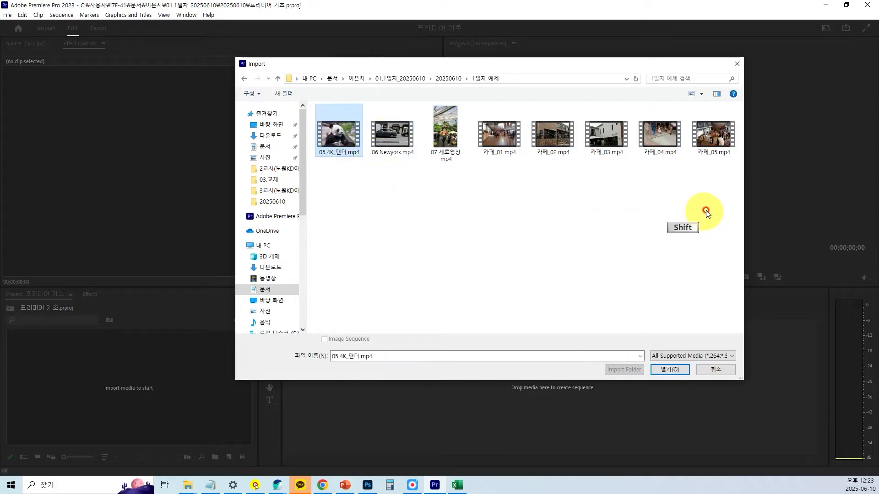
left_click(719, 133, "shift")
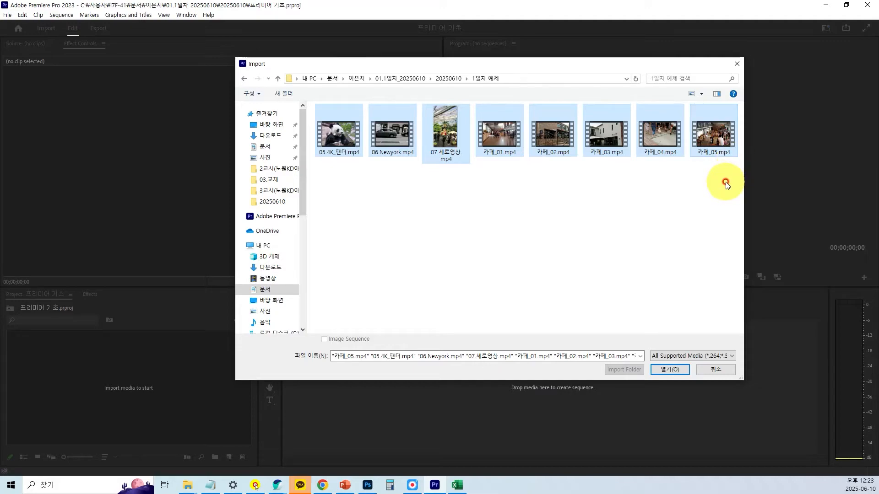
left_click(667, 372)
Make the Project and Timeline panels taller and display the imported clips in list view.
left_click_drag(144, 287, 143, 271)
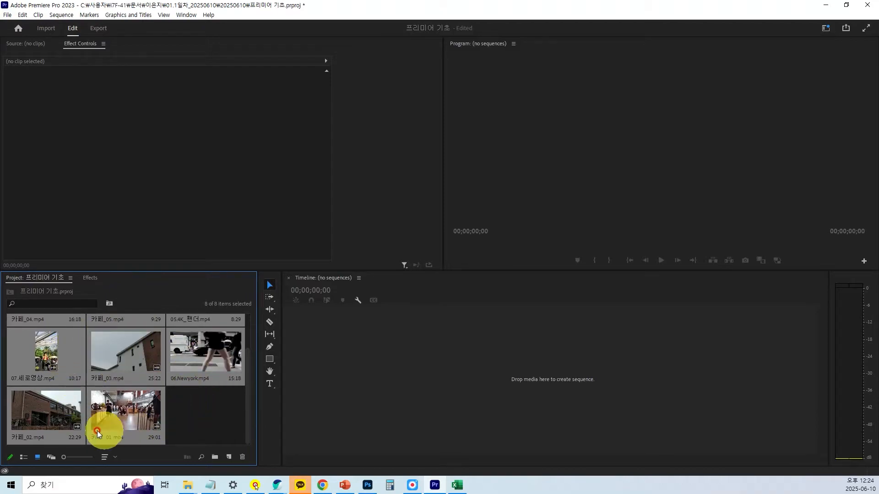
left_click_drag(176, 378, 182, 264)
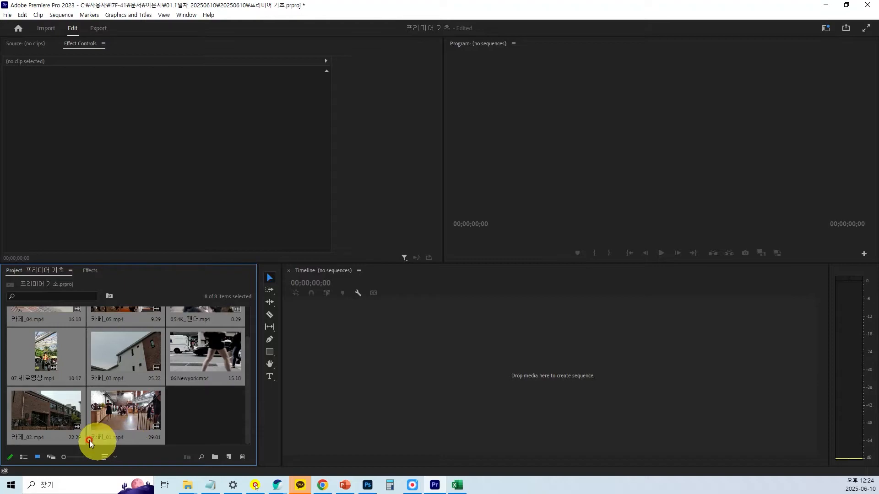
left_click(23, 459)
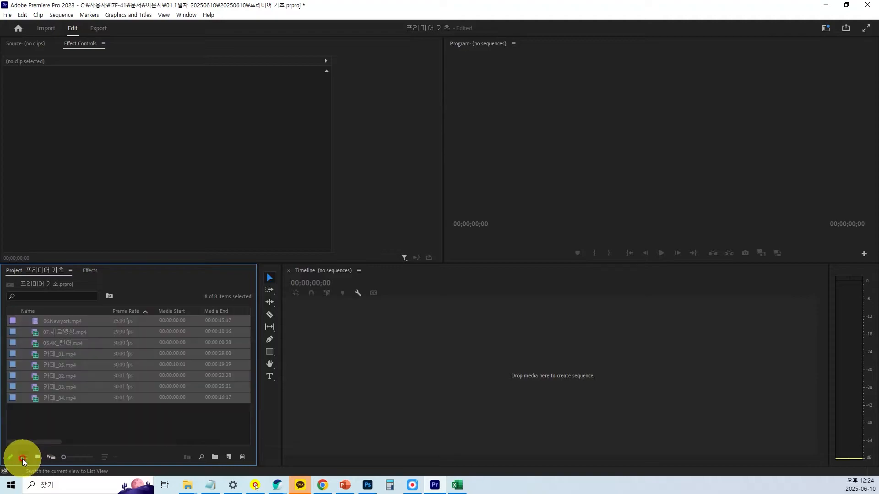
key("ctrl+1")
scroll(7, 472, "up", 1)
left_click(4, 473)
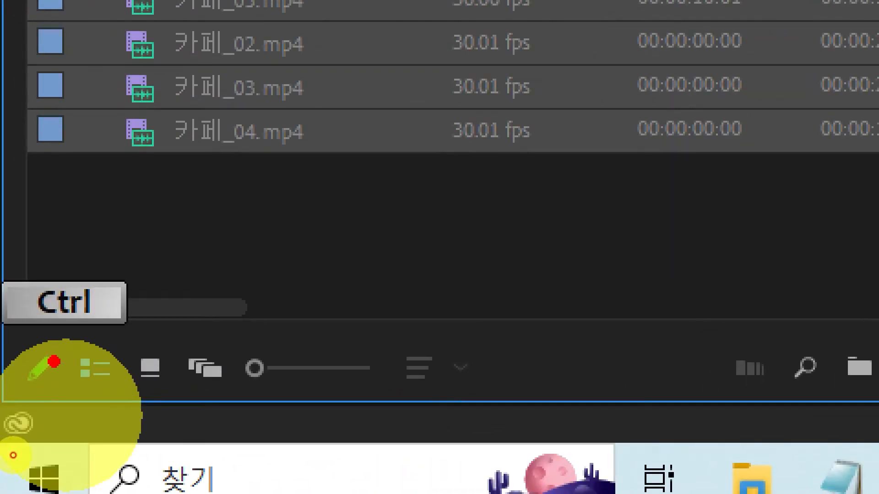
left_click_drag(65, 333, 118, 405)
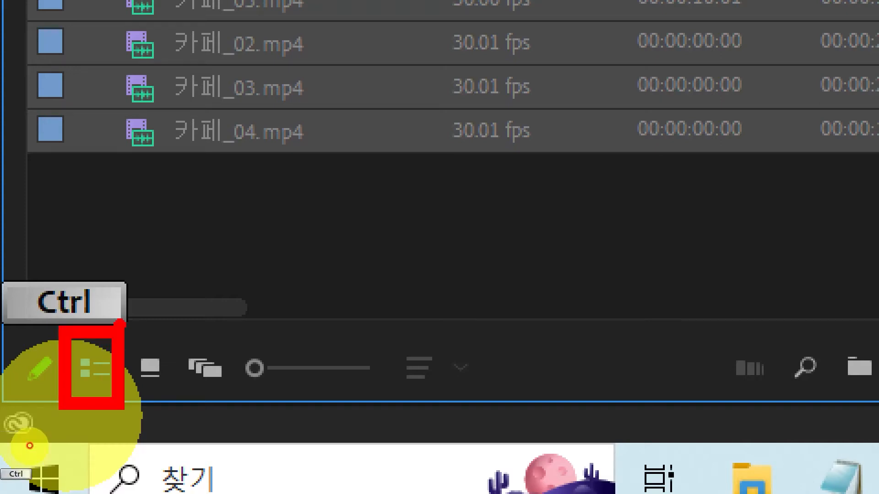
left_click_drag(153, 375, 188, 418)
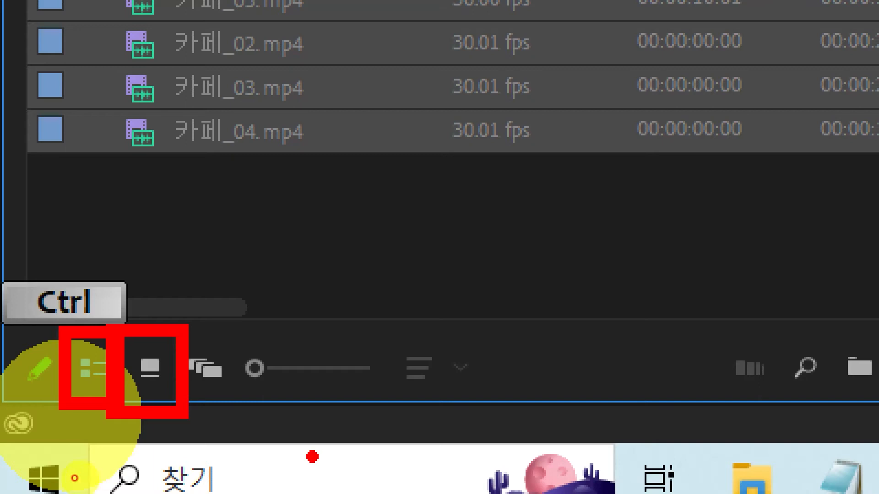
key("Escape")
left_click(25, 457)
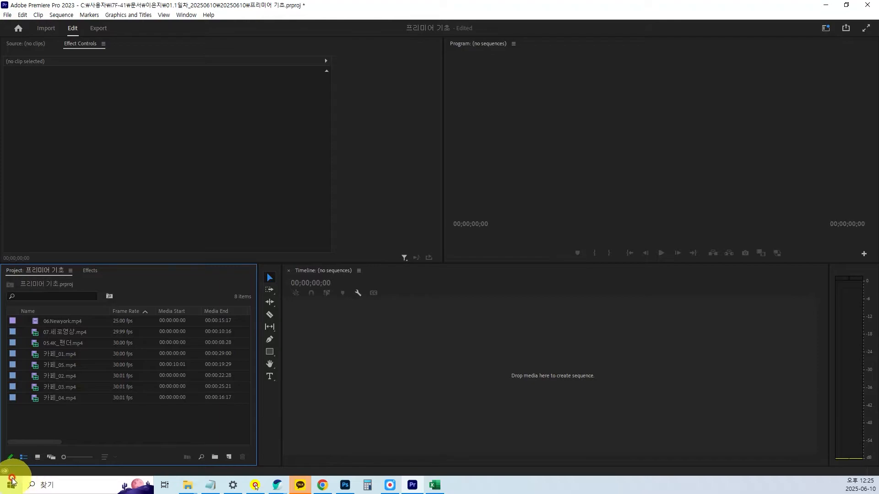
key("ctrl+1")
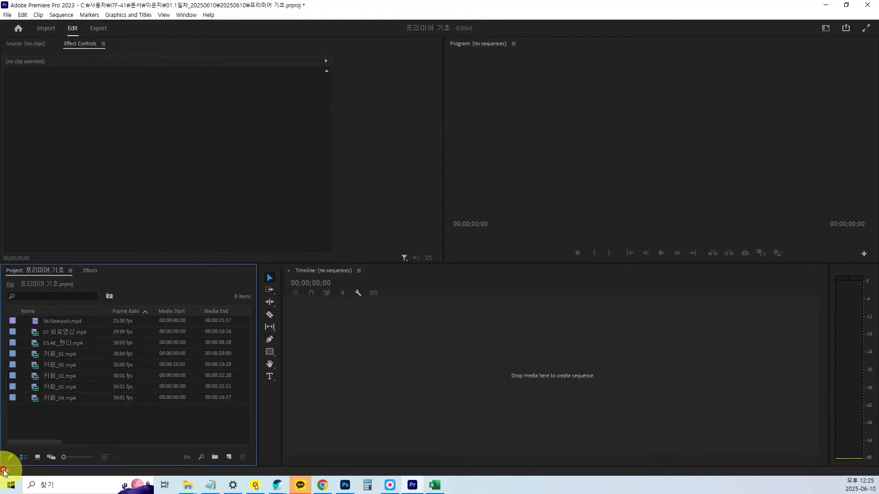
Display the Project panel's clips in icon view and look through their thumbnails.
left_click(37, 458)
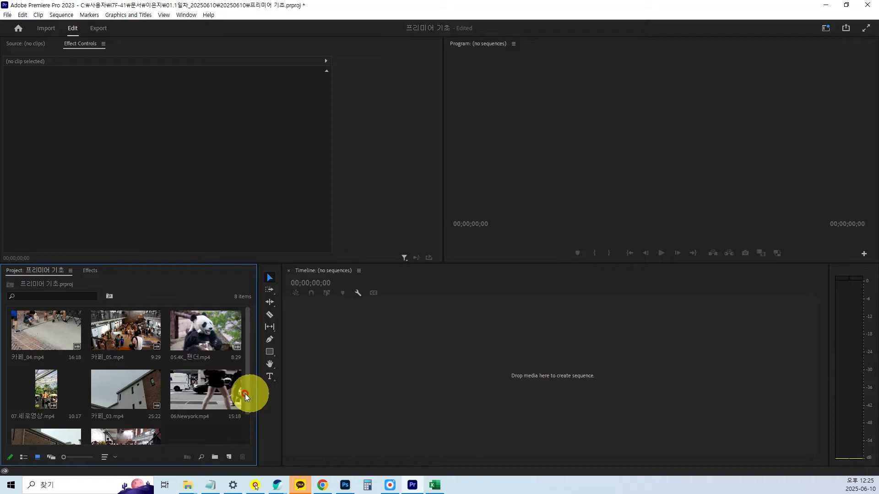
scroll(248, 420, "down", 3)
scroll(246, 419, "up", 3)
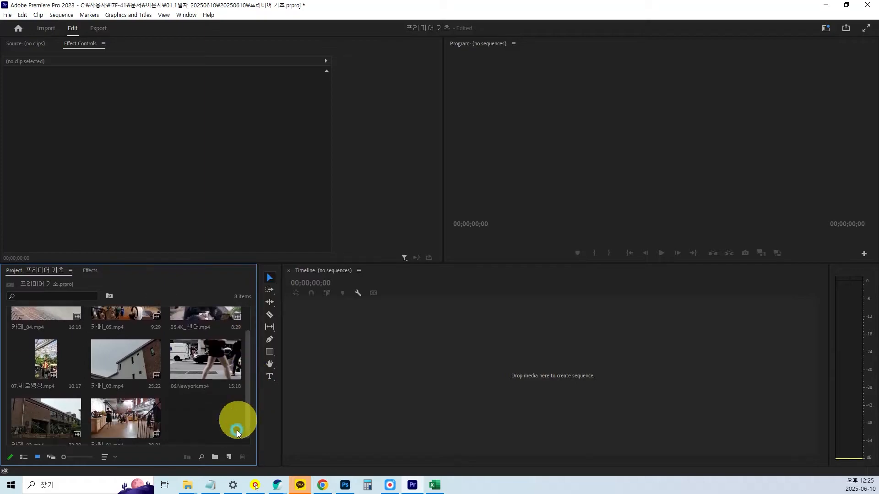
Return the Project panel to list view.
left_click(21, 459)
key("ctrl+1")
left_click_drag(11, 448, 31, 469)
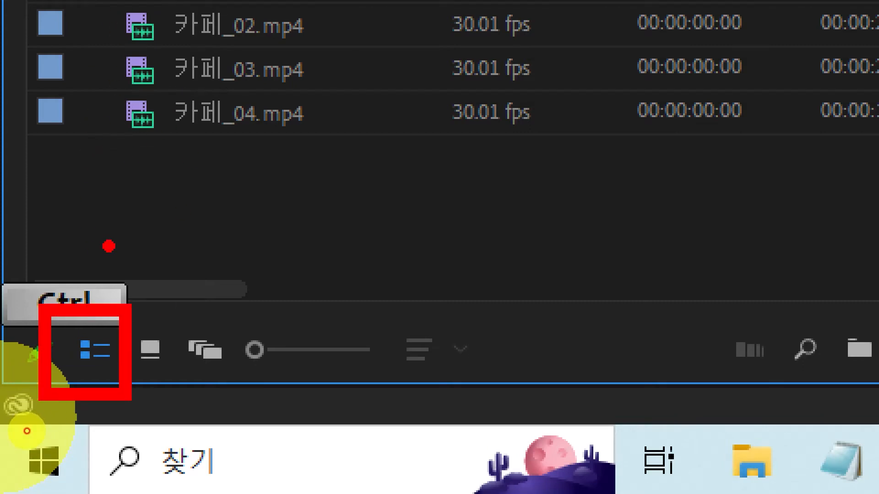
key("Escape")
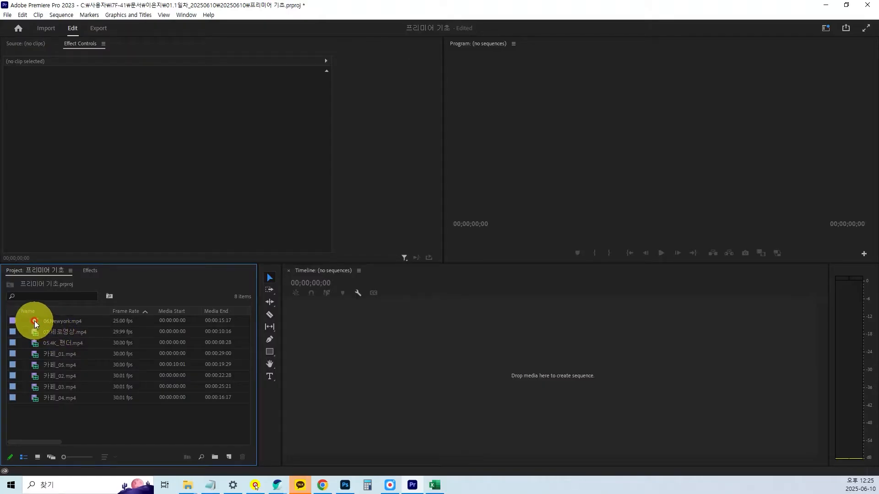
Open the clip 06.Newyork.mp4 in the Source monitor for preview.
double_click(34, 322)
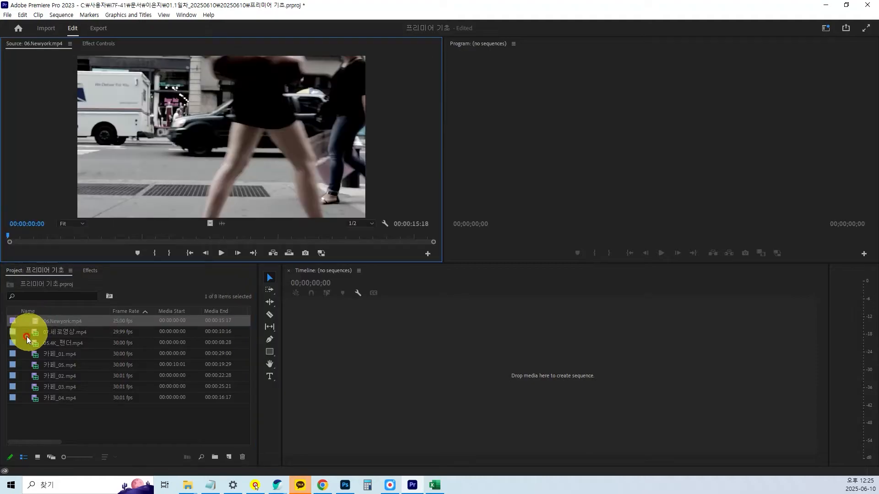
key("ctrl+1")
scroll(4, 365, "up", 2)
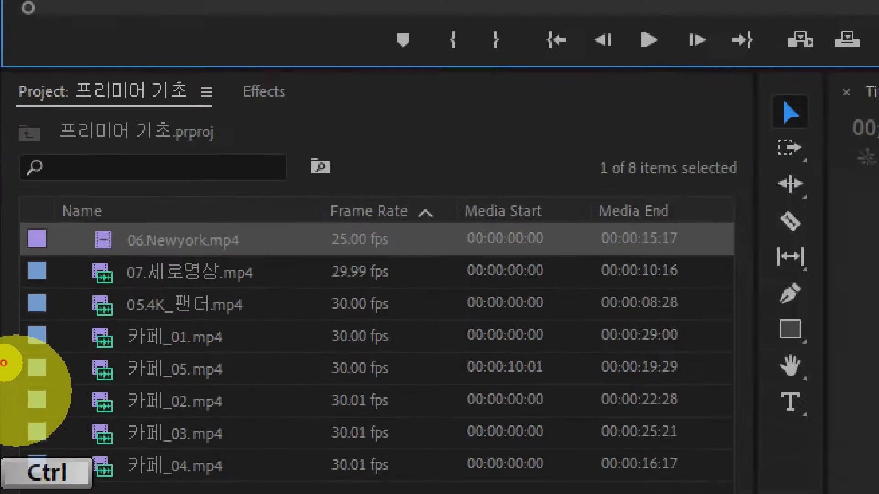
left_click(6, 356)
left_click_drag(88, 183, 364, 255)
mouse_move(109, 165)
left_mouse_down()
mouse_move(133, 184)
mouse_move(154, 172)
left_mouse_up()
mouse_move(111, 120)
left_mouse_down()
mouse_move(122, 147)
mouse_move(148, 114)
left_mouse_up()
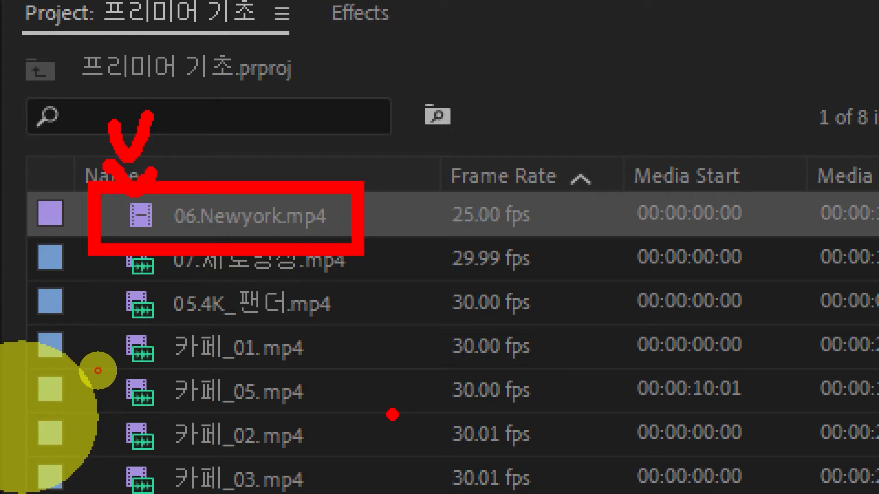
key("Escape")
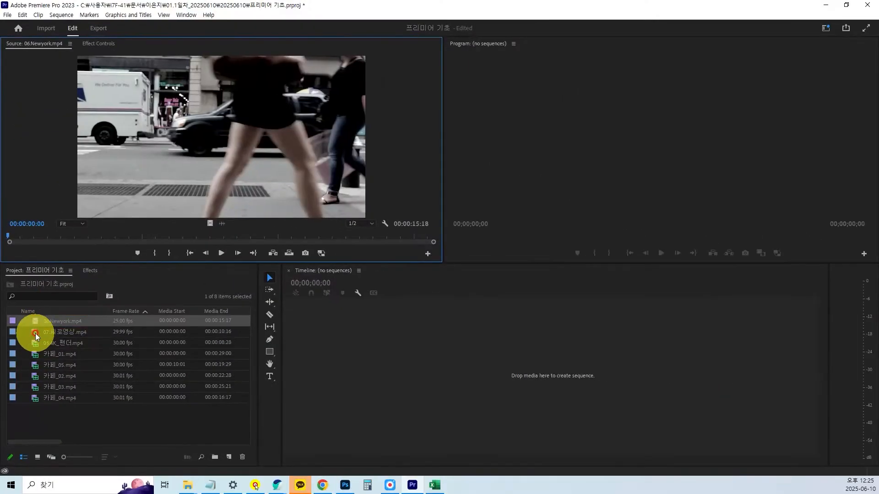
Load 07.세로영상.mp4 into the Source monitor and play it with the monitor made taller.
double_click(34, 333)
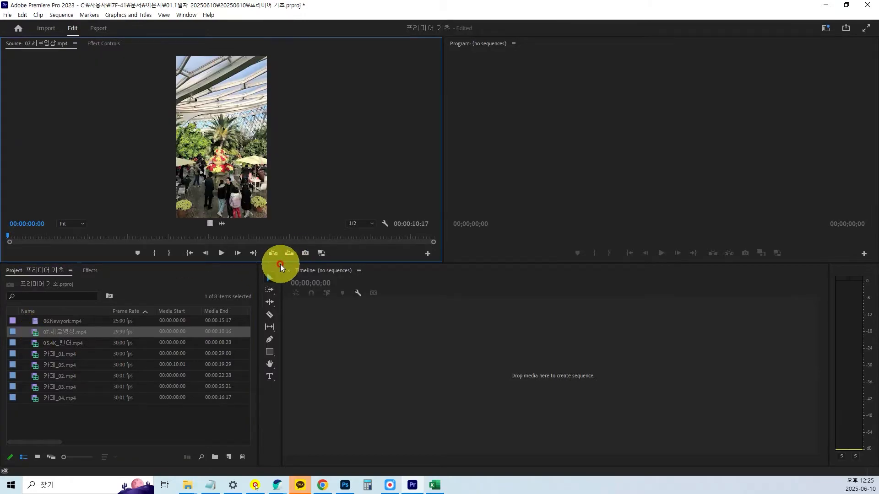
left_click_drag(281, 263, 286, 302)
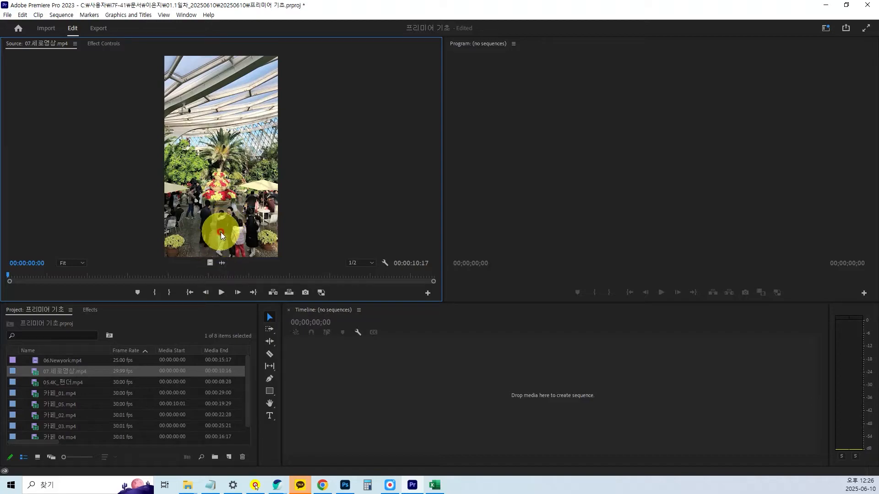
left_click(221, 294)
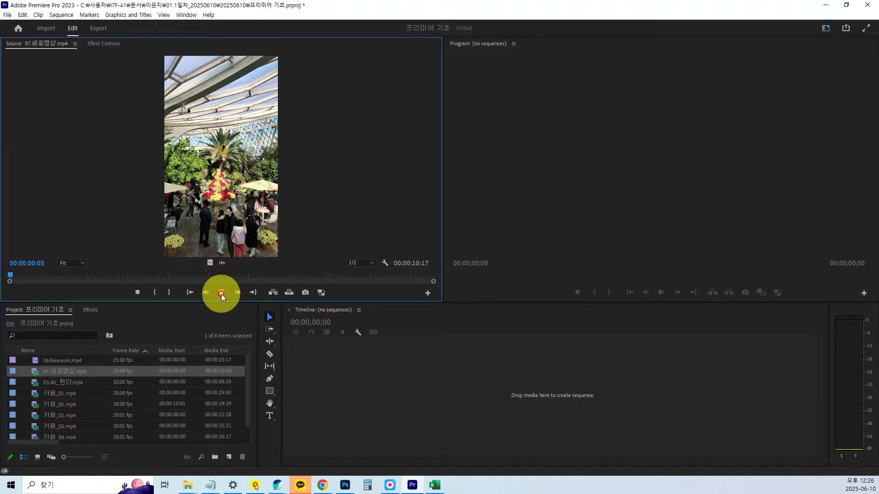
Play 07.세로영상.mp4 in the Source monitor, pausing and resuming playback partway through.
left_click(221, 293)
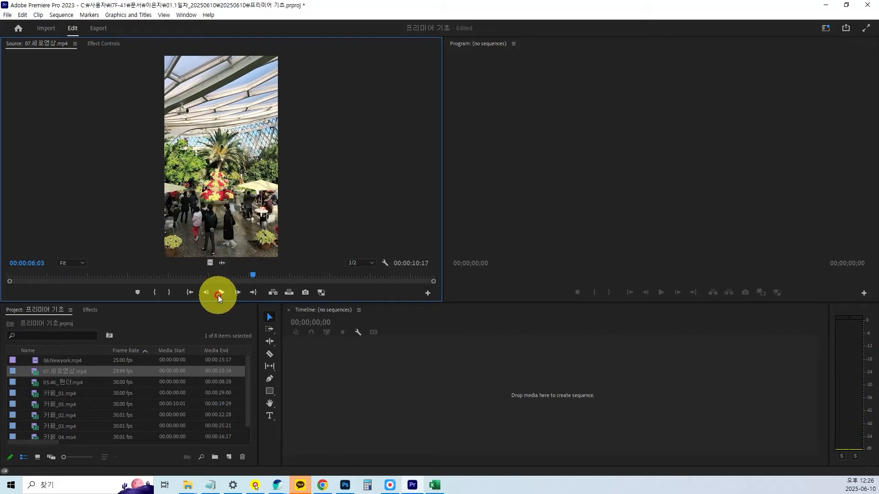
left_click(218, 296)
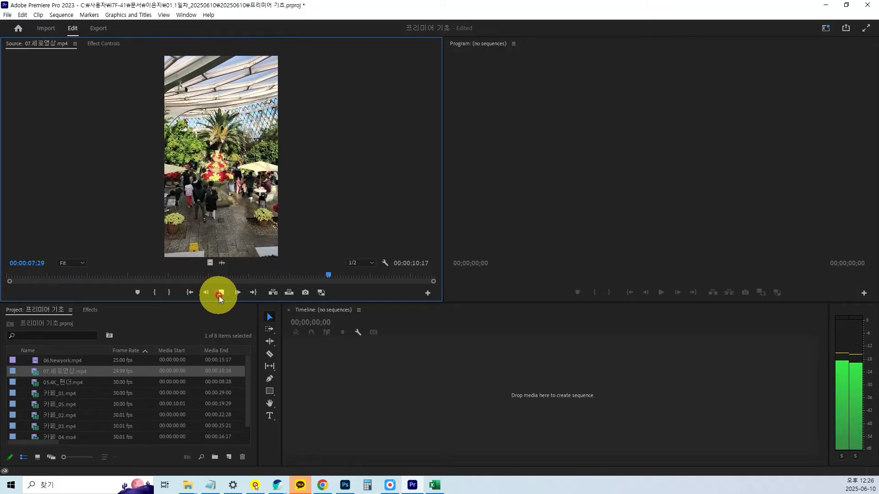
left_click(218, 296)
Preview 05.4K_팬더.mp4 in the Source monitor and load 카페_01.mp4 in its place.
double_click(37, 383)
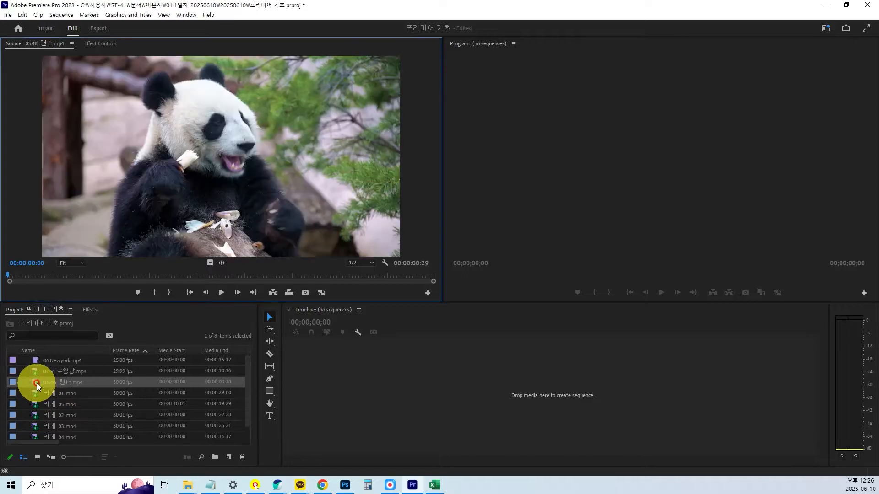
key("space")
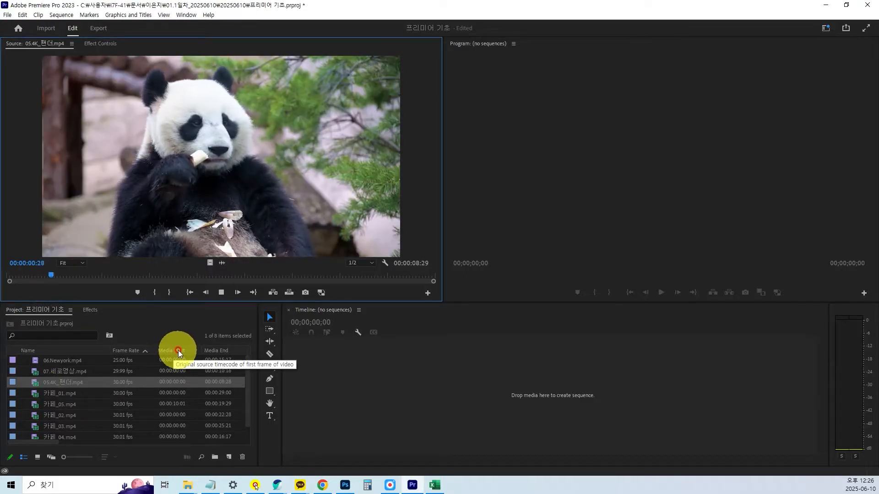
double_click(48, 397)
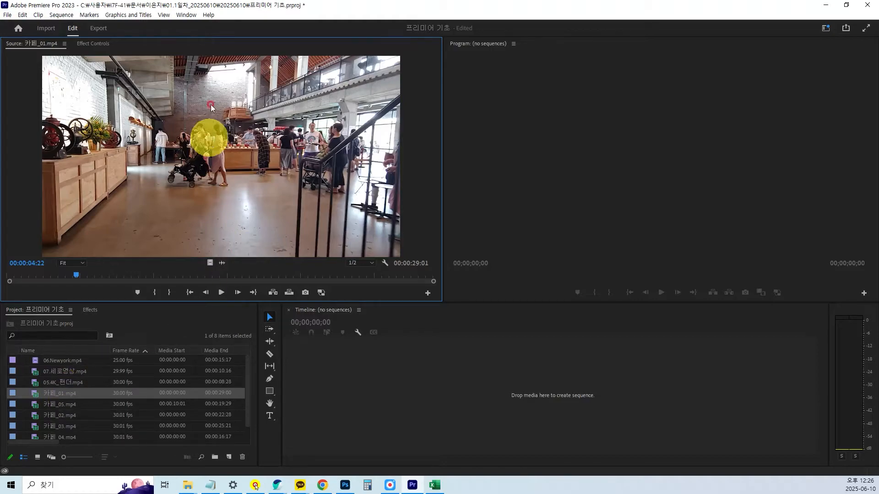
In the Audio preferences, toggle Play audio while scrubbing off and back on, and confirm the settings.
left_click(25, 14)
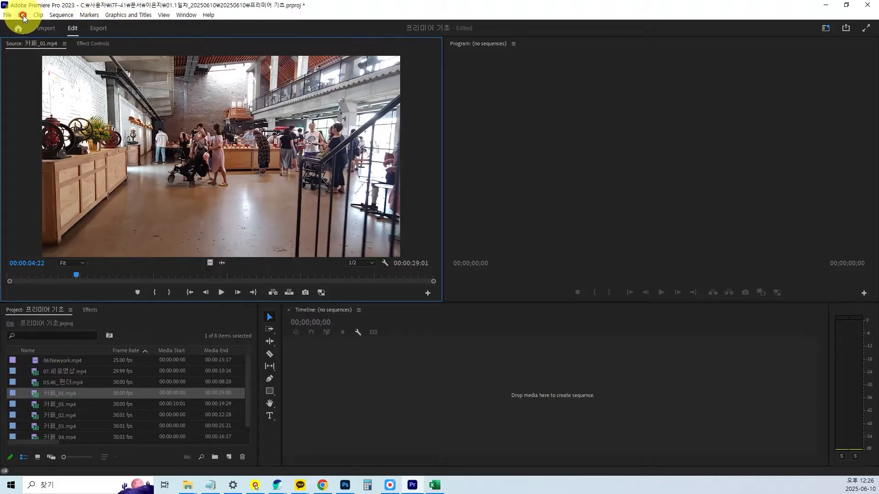
left_click(22, 16)
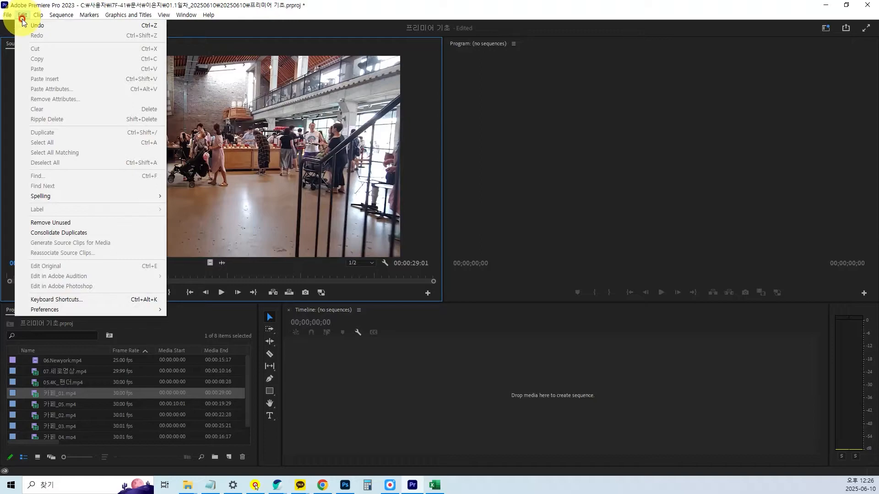
left_click(73, 311)
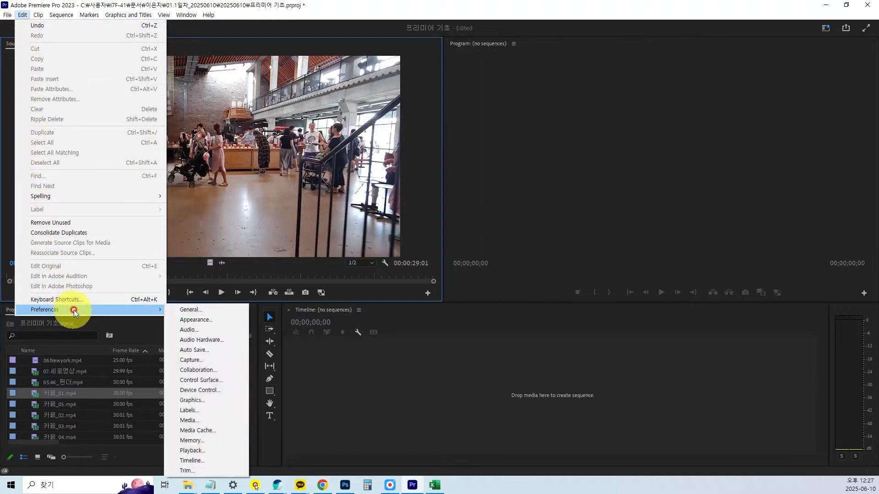
left_click(212, 311)
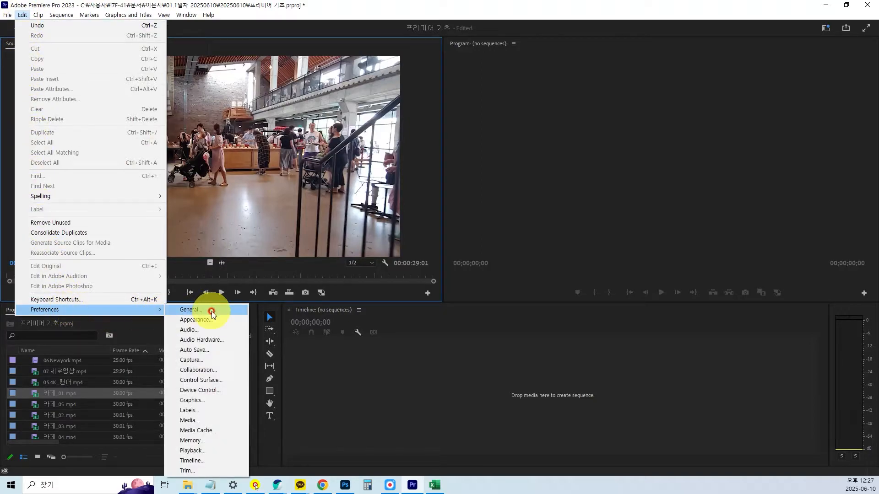
key("ctrl+1")
left_click(45, 301)
left_click_drag(23, 303, 219, 315)
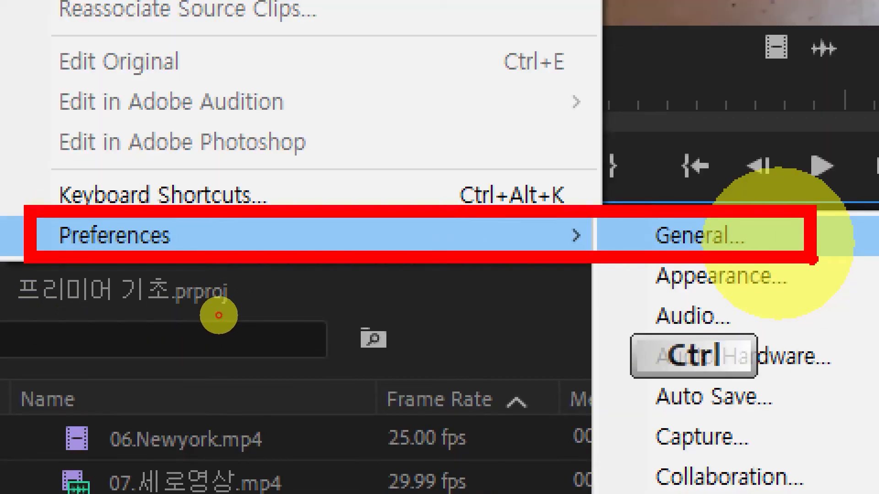
left_click_drag(595, 82, 647, 92)
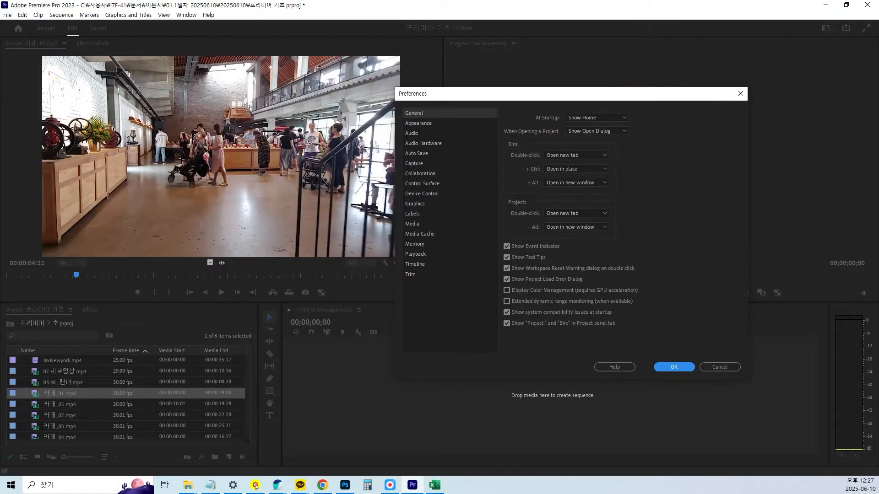
left_click(256, 486)
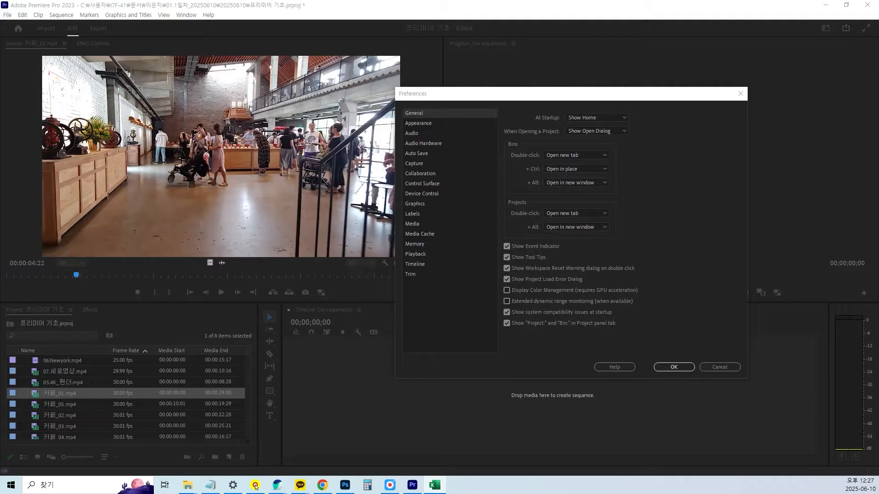
left_click(413, 134)
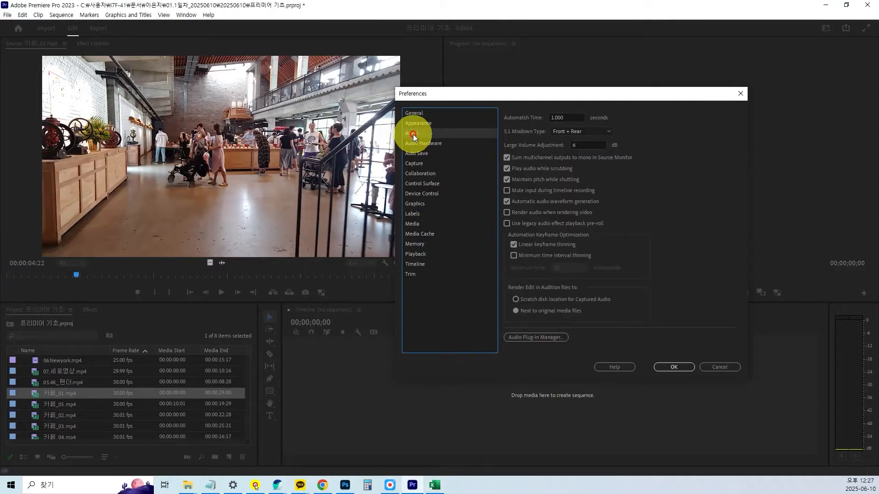
left_click(506, 171)
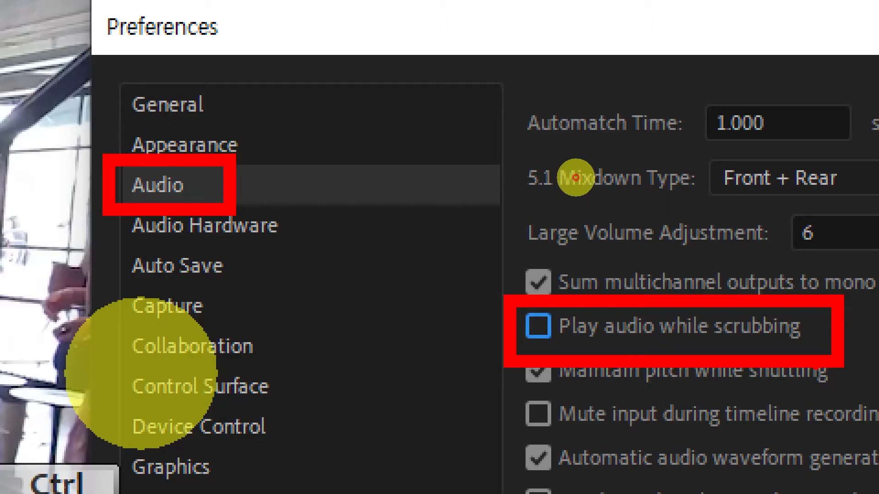
left_click(672, 366)
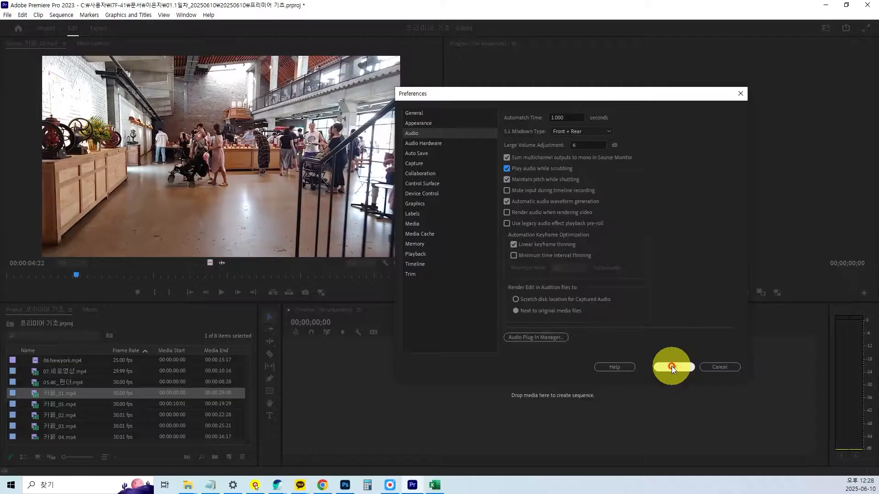
Scrub back and forth through 카페_01.mp4 in the Source monitor to check the audio while scrubbing.
left_click(75, 285)
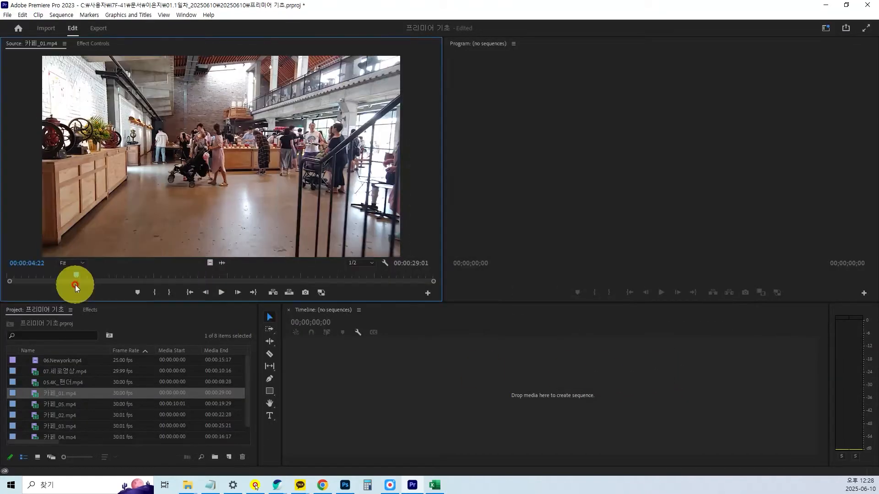
left_click(162, 276)
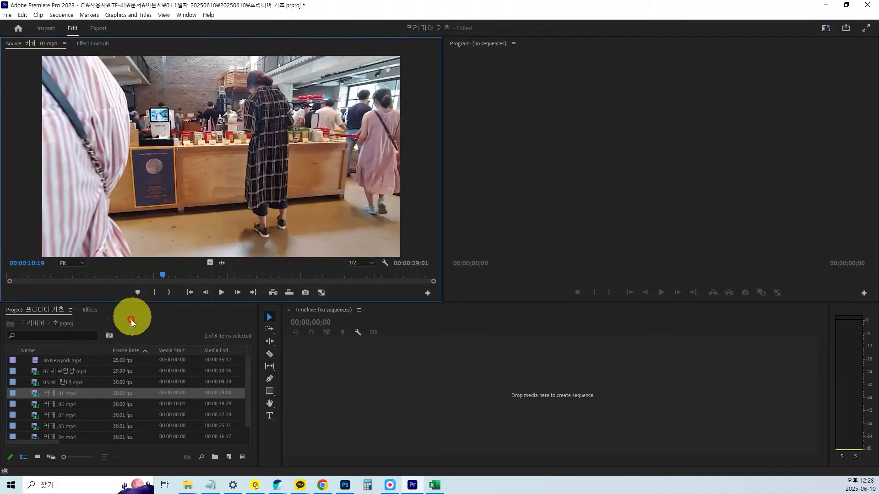
key("ctrl+1")
left_click(110, 301)
mouse_move(170, 271)
left_mouse_down()
mouse_move(169, 278)
mouse_move(167, 260)
mouse_move(156, 291)
left_mouse_up()
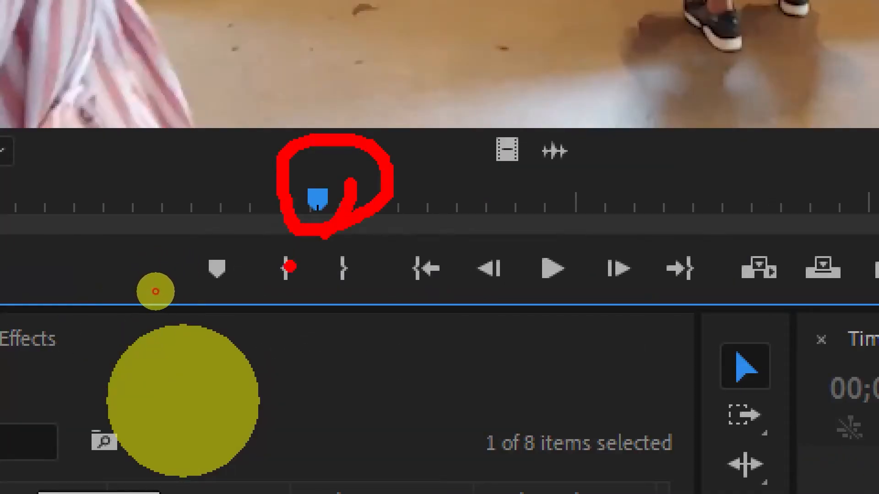
key("Escape")
left_click_drag(161, 276, 103, 274)
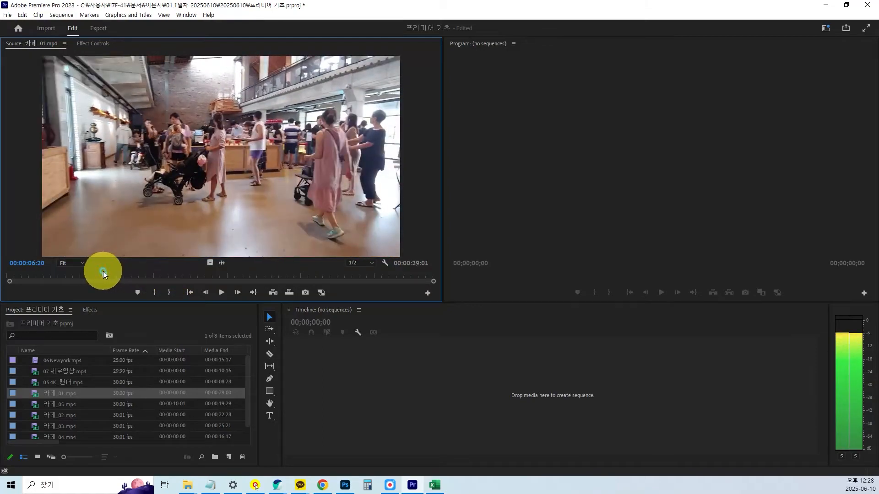
left_click_drag(103, 274, 103, 274)
Turn off Play audio while scrubbing in the Audio preferences.
left_click(27, 17)
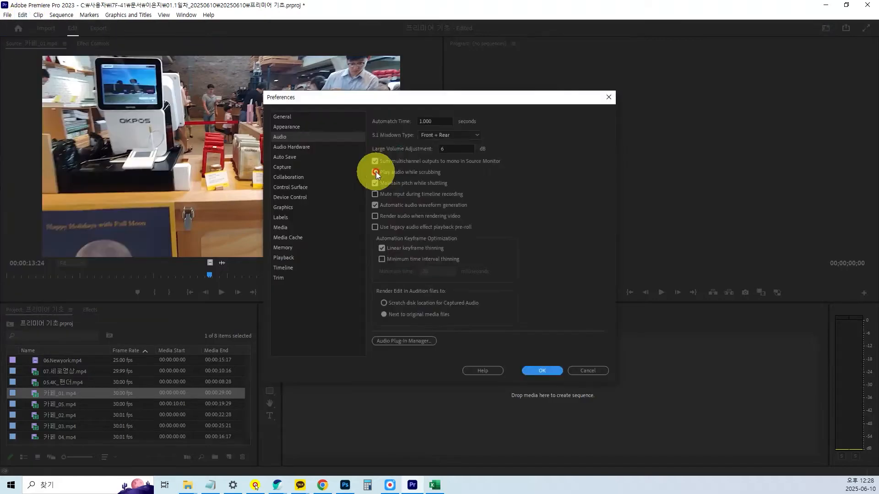
left_click(376, 172)
left_click_drag(436, 95, 462, 114)
left_click(415, 316)
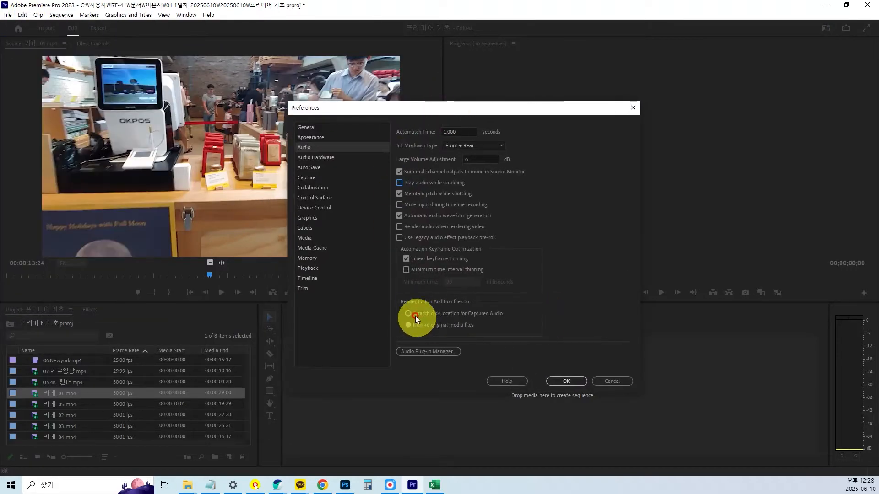
key("ctrl+1")
left_click(369, 142)
left_click_drag(293, 153, 347, 164)
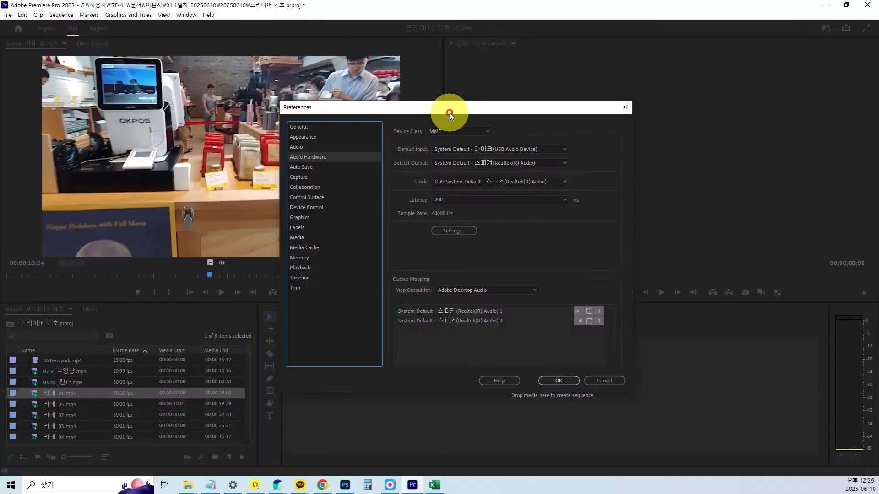
left_click_drag(449, 113, 435, 112)
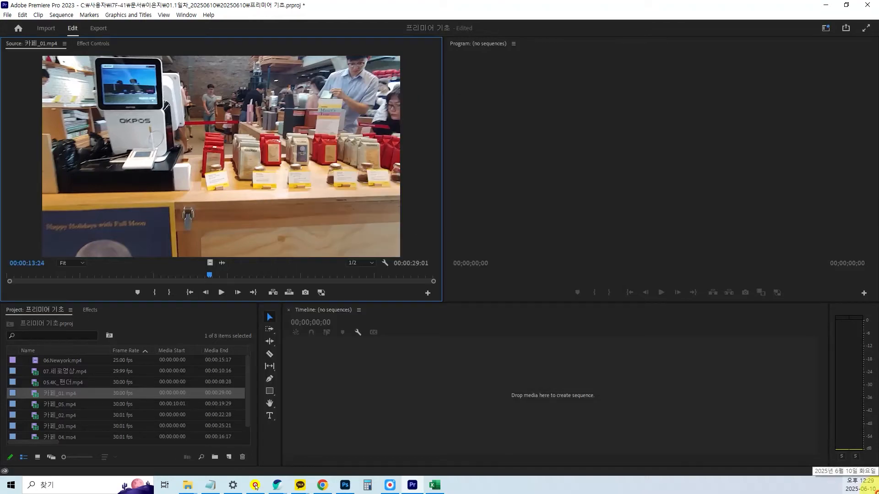
Open the Audio Hardware preferences and examine the devices available for Default Output.
left_click(255, 486)
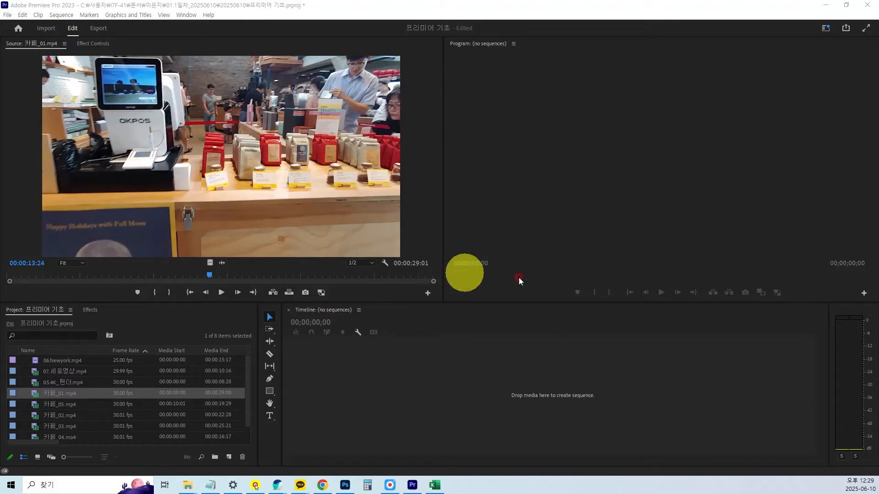
left_click(22, 15)
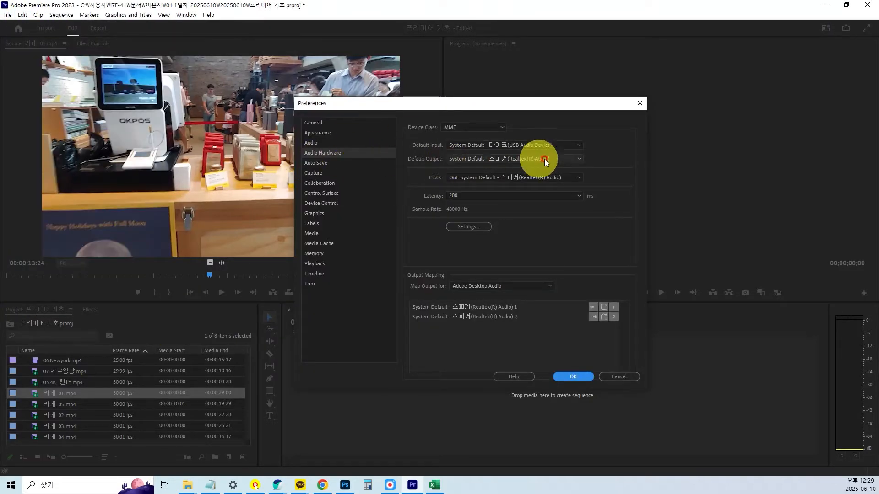
left_click(581, 161)
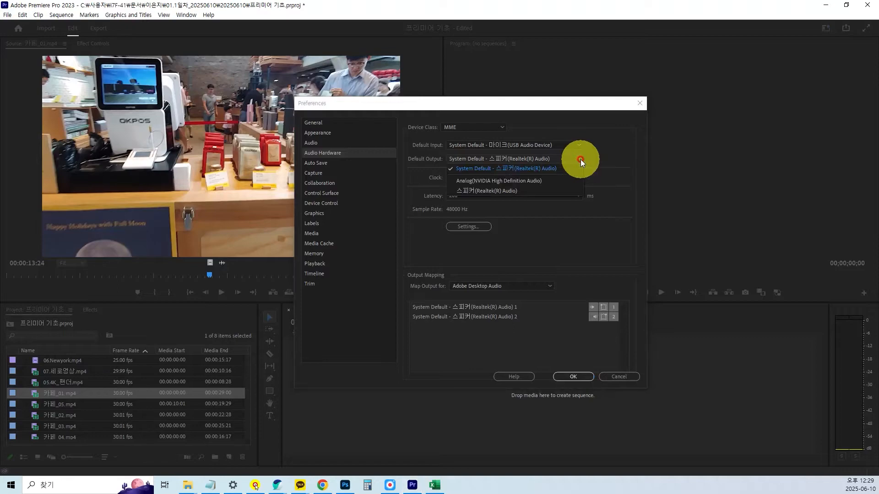
key("ctrl+1")
left_click(467, 191)
left_click_drag(451, 193, 565, 205)
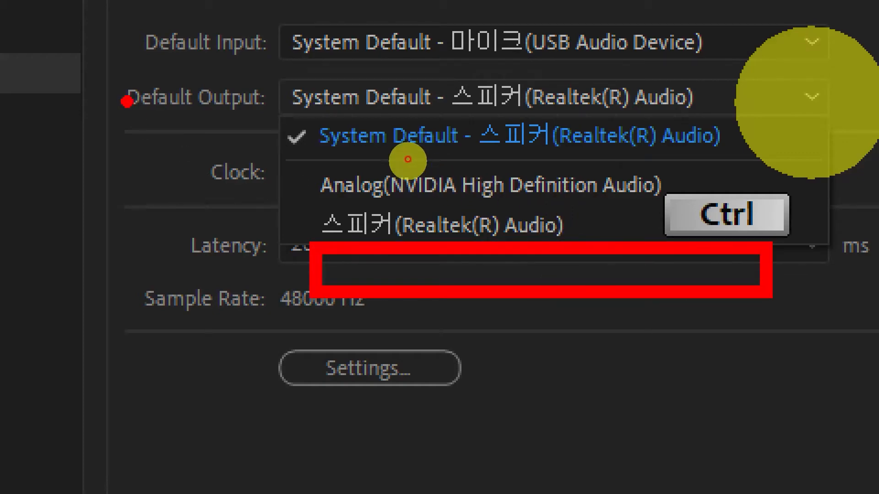
left_click_drag(107, 78, 273, 126)
mouse_move(464, 212)
left_mouse_down()
mouse_move(481, 239)
mouse_move(522, 214)
left_mouse_up()
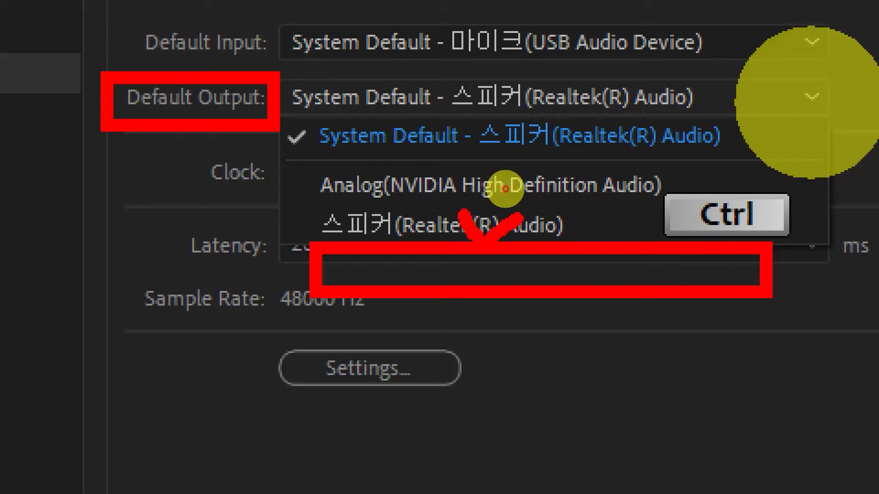
mouse_move(381, 18)
left_mouse_down()
mouse_move(397, 64)
mouse_move(379, 22)
mouse_move(389, 15)
left_mouse_up()
mouse_move(476, 17)
left_mouse_down()
mouse_move(414, 48)
mouse_move(467, 54)
mouse_move(465, 26)
mouse_move(446, 62)
left_mouse_up()
left_click(458, 42)
mouse_move(548, 8)
left_mouse_down()
mouse_move(525, 56)
mouse_move(543, 24)
left_mouse_up()
left_click(460, 68)
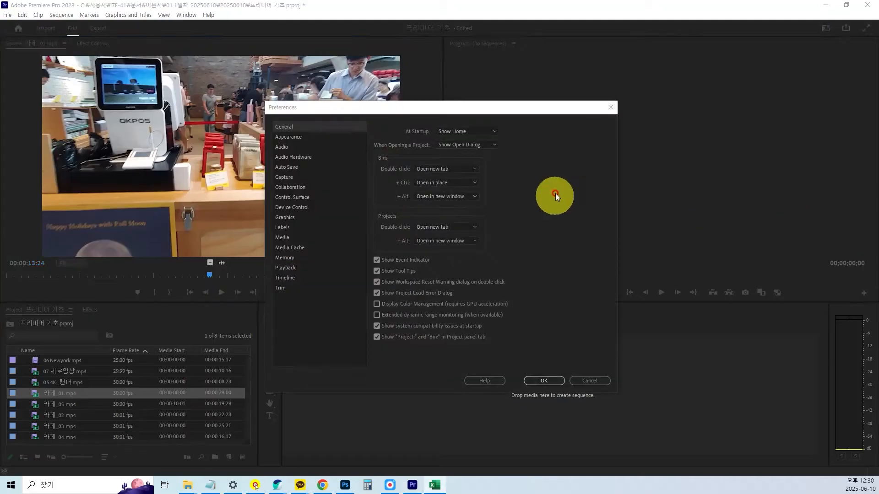
Show the Media Cache preferences and examine the option for removing media cache files.
left_click_drag(473, 106, 545, 99)
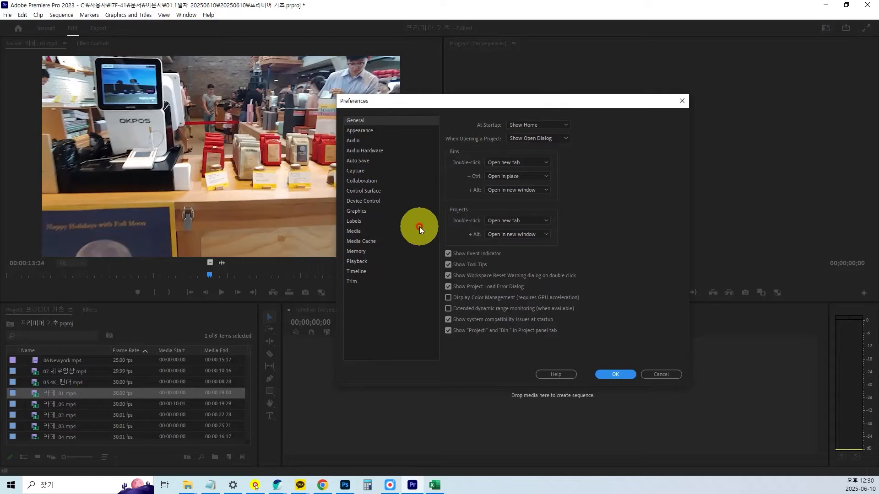
left_click(359, 241)
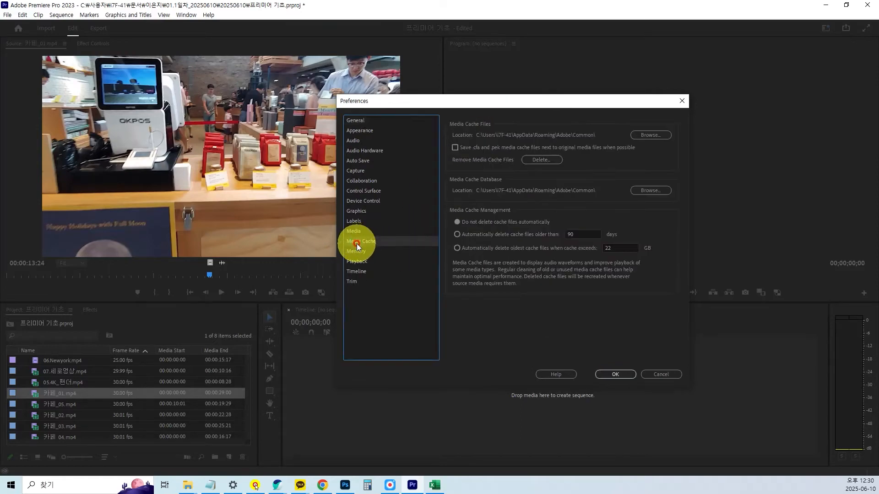
key("ctrl+1")
left_click_drag(338, 235, 385, 246)
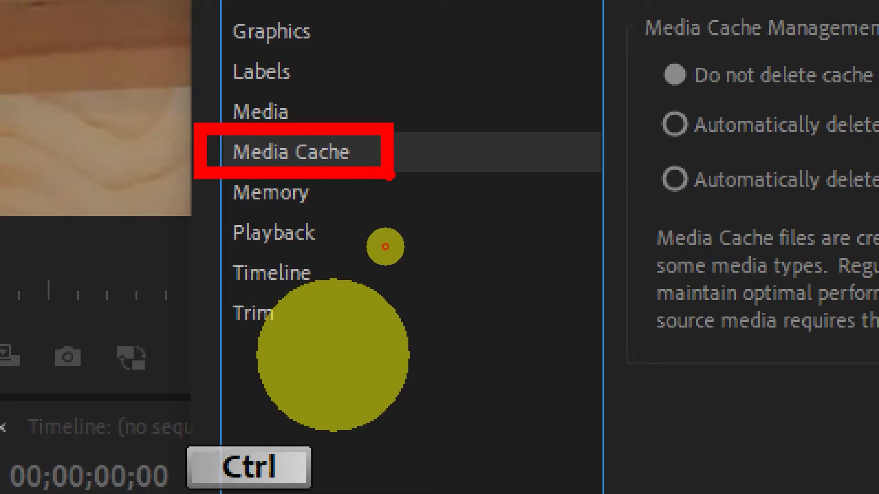
key("Escape")
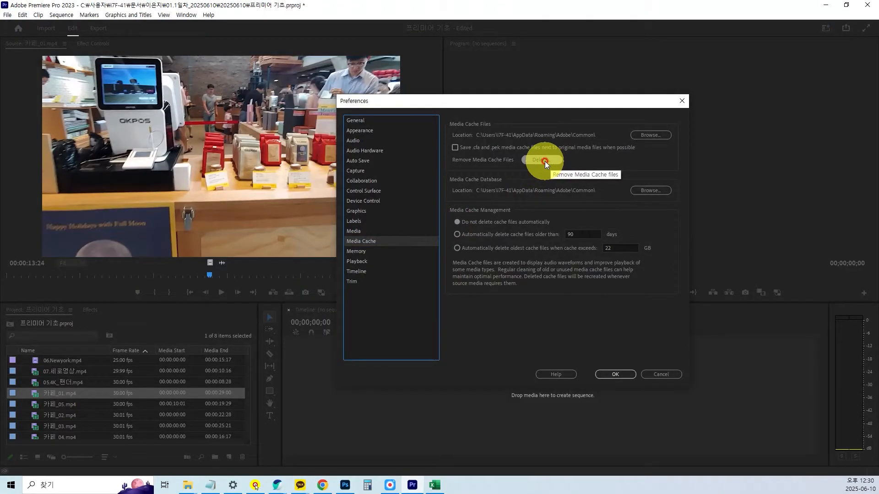
key("ctrl+1")
left_click_drag(563, 121, 591, 119)
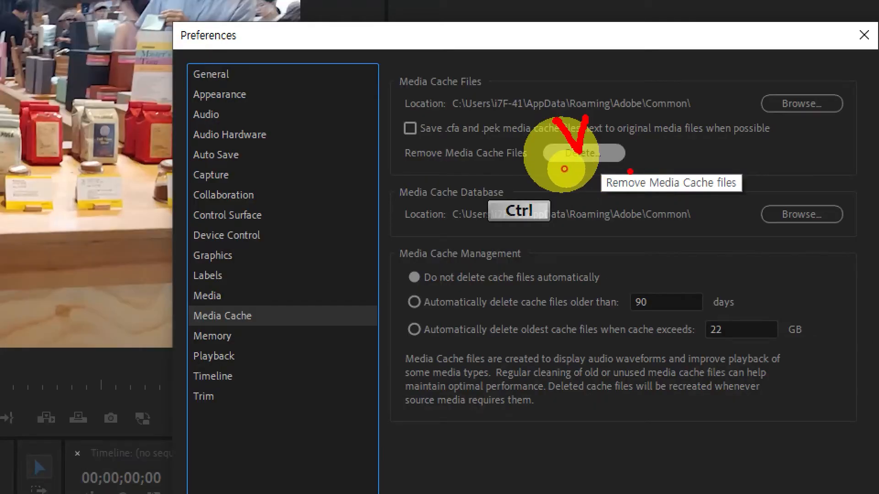
key("Escape")
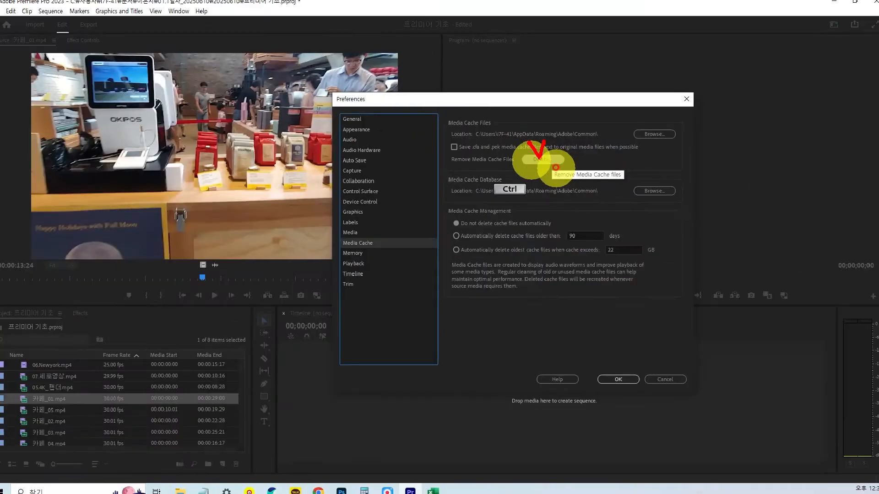
Open the option for deleting media cache files and look at its choices.
left_click(549, 159)
left_click_drag(496, 177, 615, 36)
left_click(604, 151)
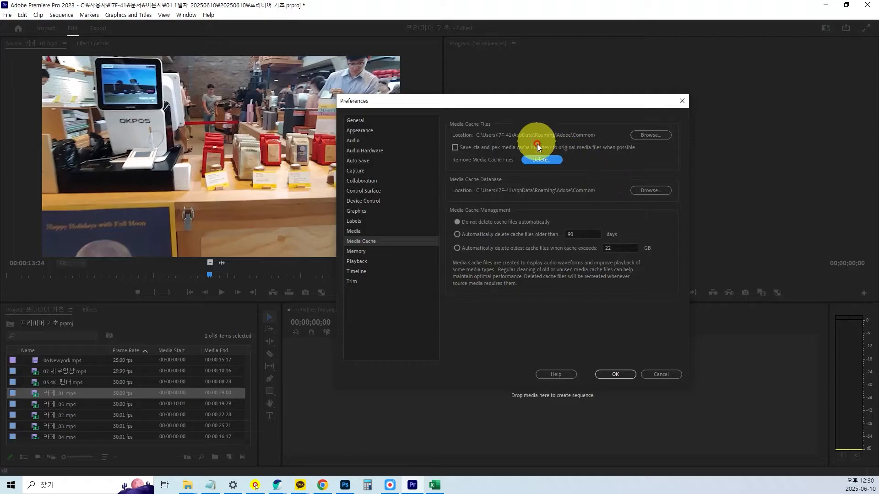
Enable automatic deletion of cache files older than 90 days, accept the cache cleaning notice and apply the preferences.
left_click(455, 236)
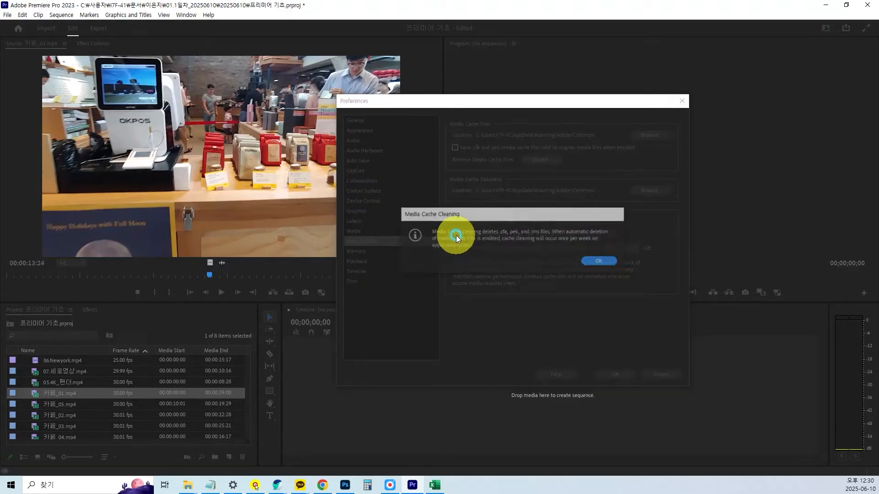
left_click(599, 264)
key("ctrl")
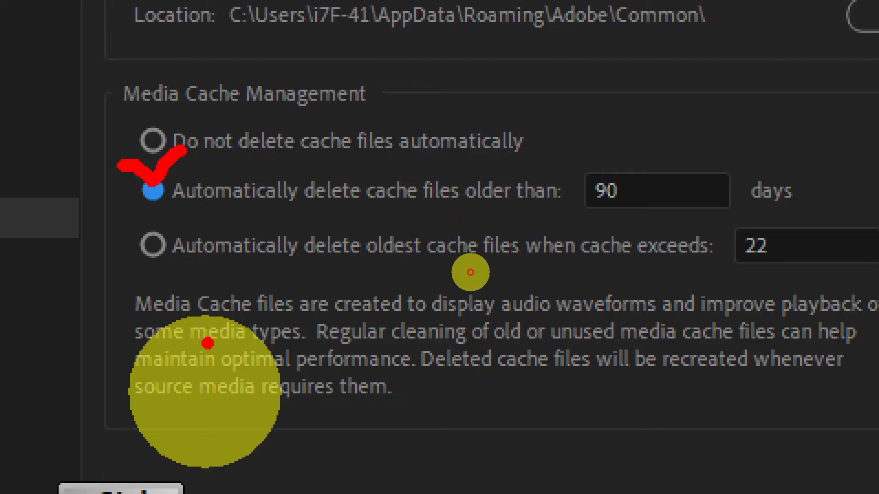
key("Escape")
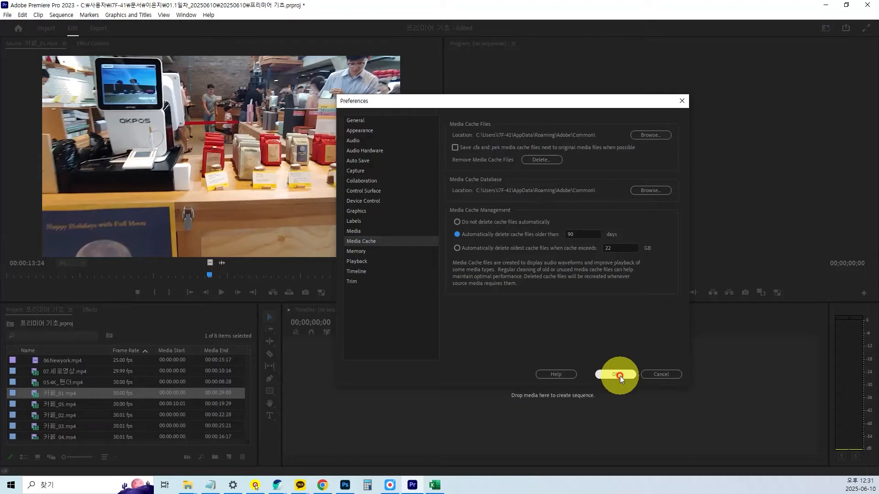
left_click(618, 375)
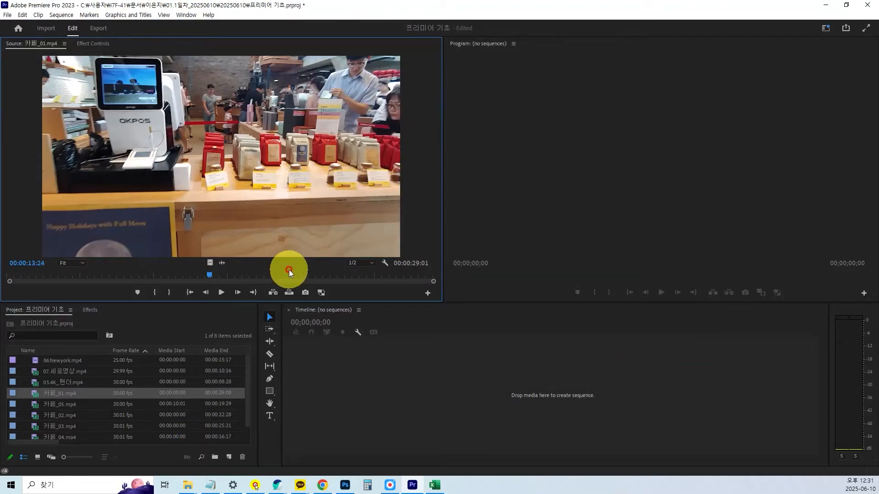
Enlarge the Project and Timeline panels by raising the divider between them and the monitors.
mouse_move(191, 301)
left_mouse_down()
mouse_move(191, 274)
mouse_move(191, 289)
left_mouse_up()
left_click(74, 427)
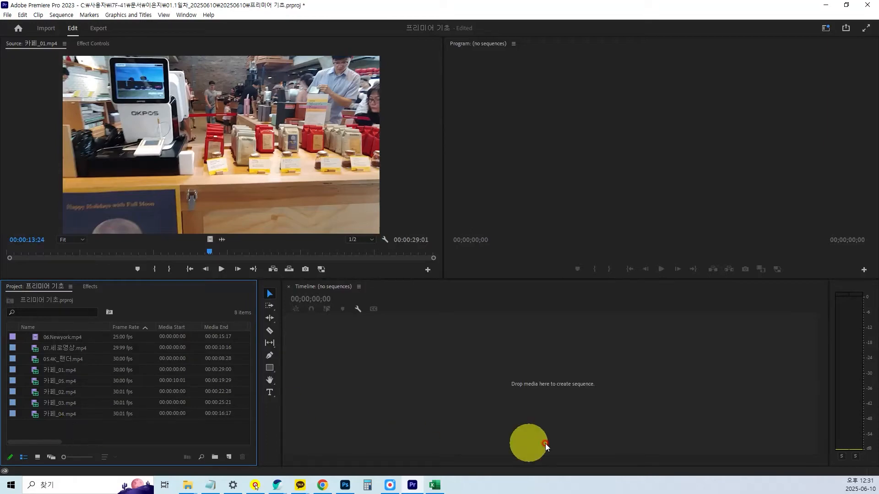
left_click(425, 407)
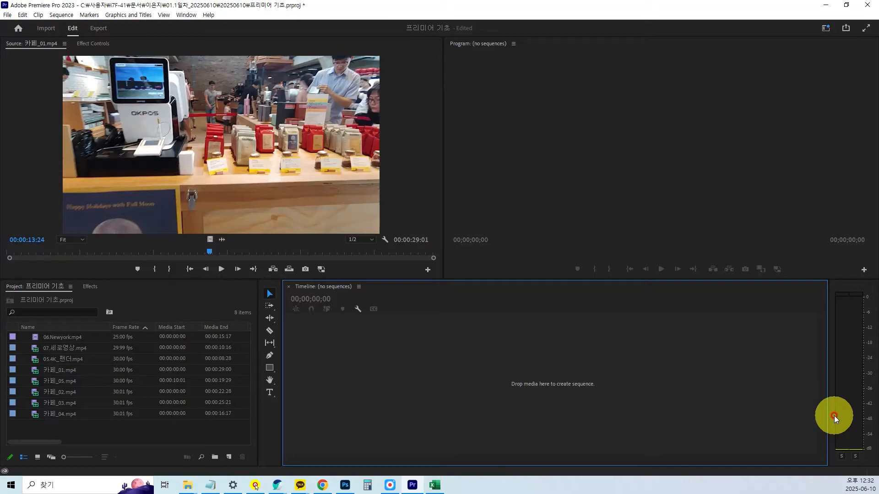
left_click_drag(437, 279, 439, 270)
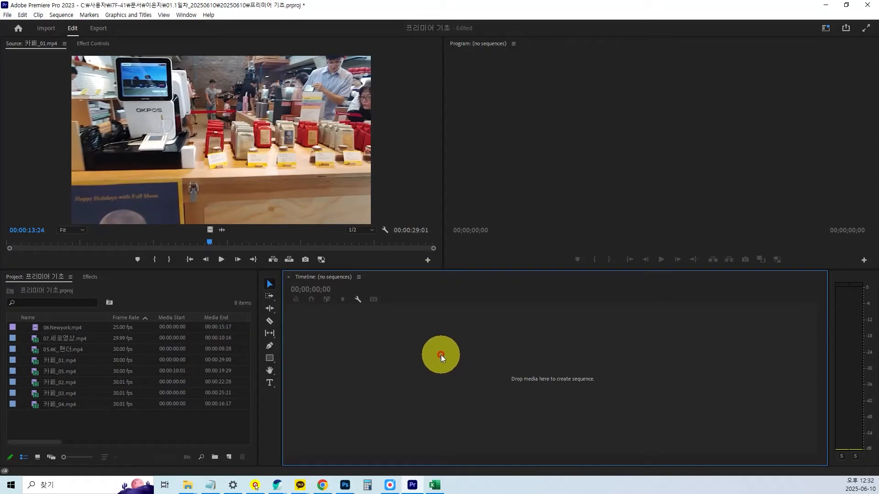
Start a new sequence and set its editing mode to Custom.
left_click(7, 15)
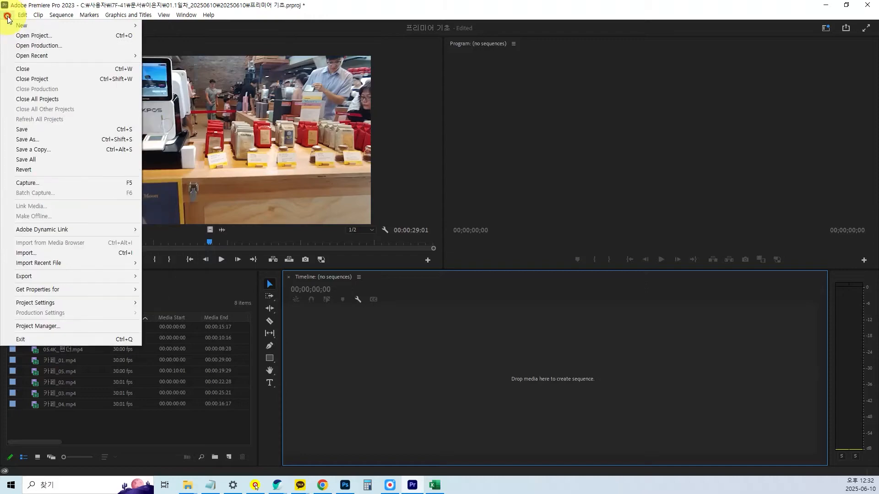
mouse_move(15, 26)
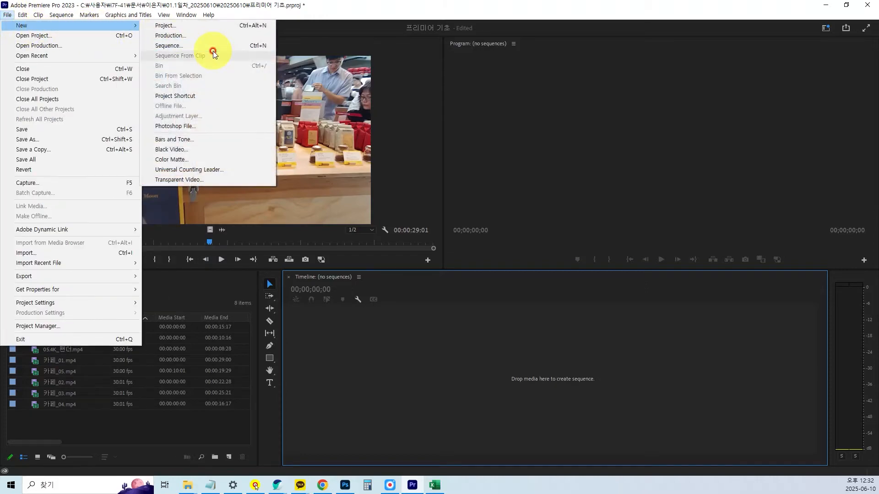
key("ctrl")
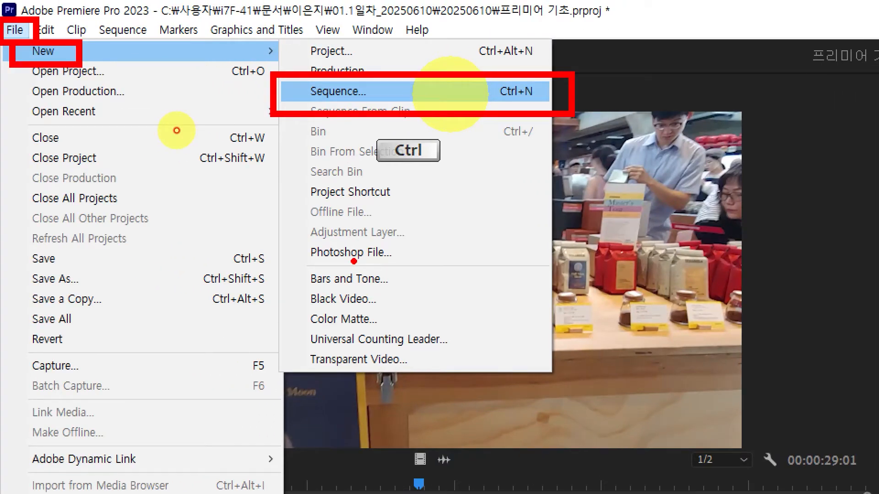
key("ctrl+n")
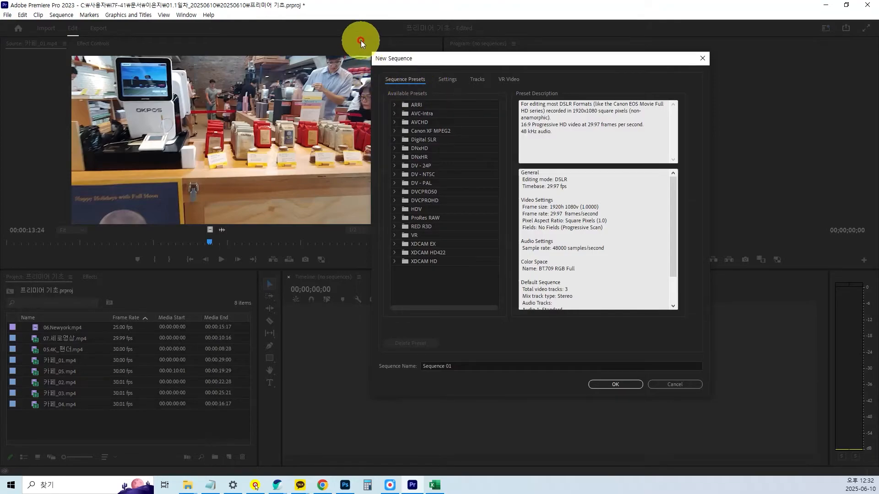
key("ctrl")
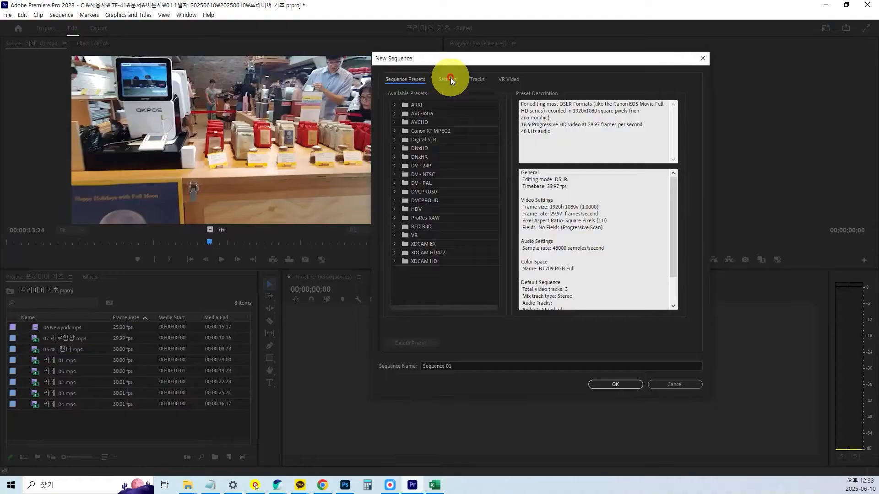
left_click(495, 77)
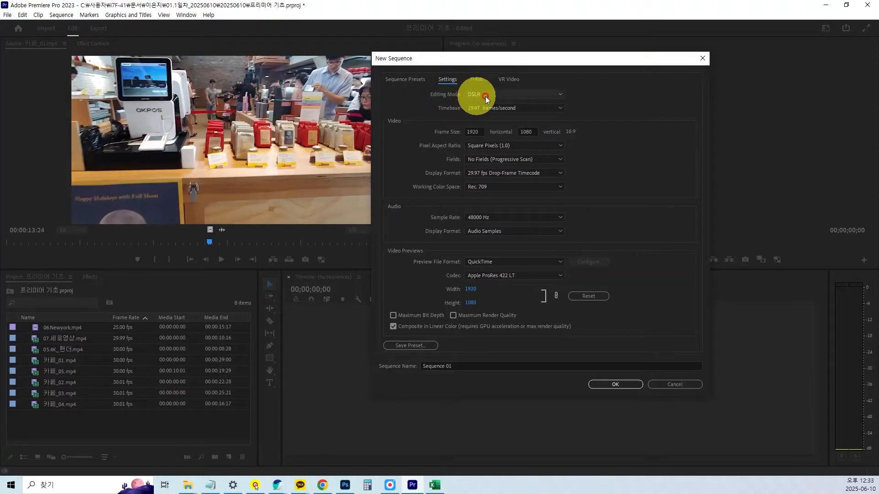
left_click(560, 95)
left_click_drag(562, 201, 563, 97)
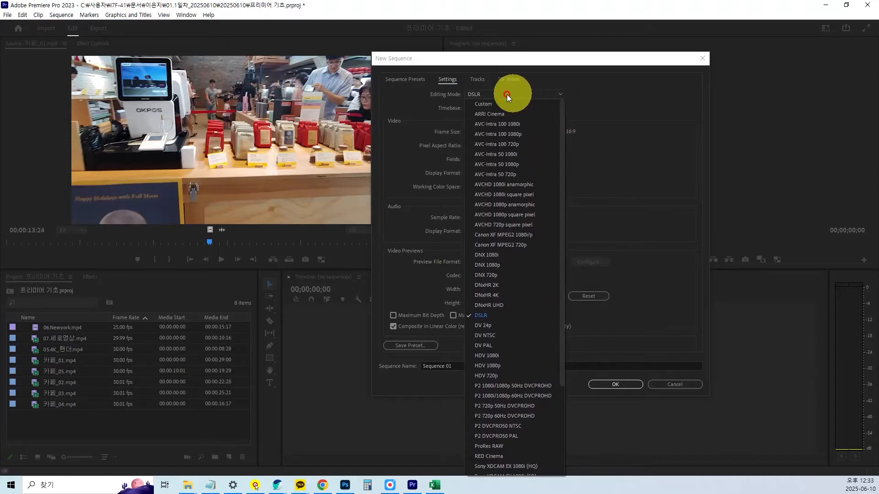
left_click(485, 104)
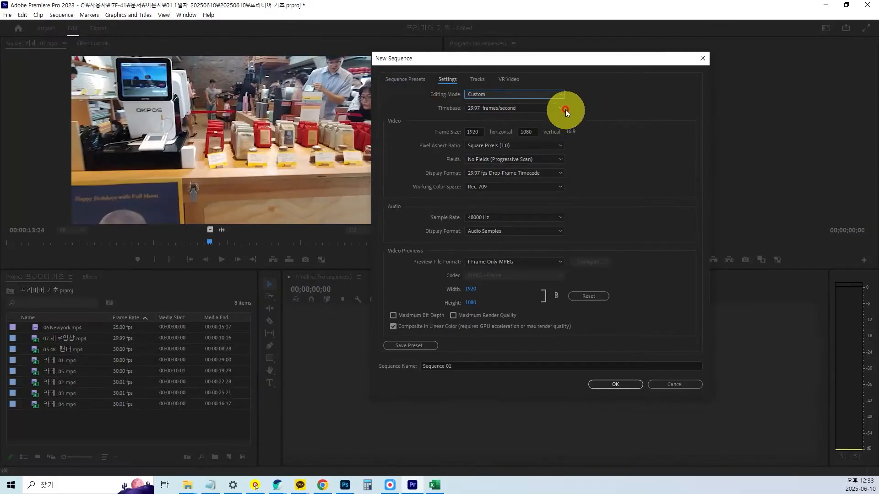
Examine the available timebase frame rates and the frame size of the new sequence, keeping 29.97 frames/second.
left_click(561, 109)
key("ctrl")
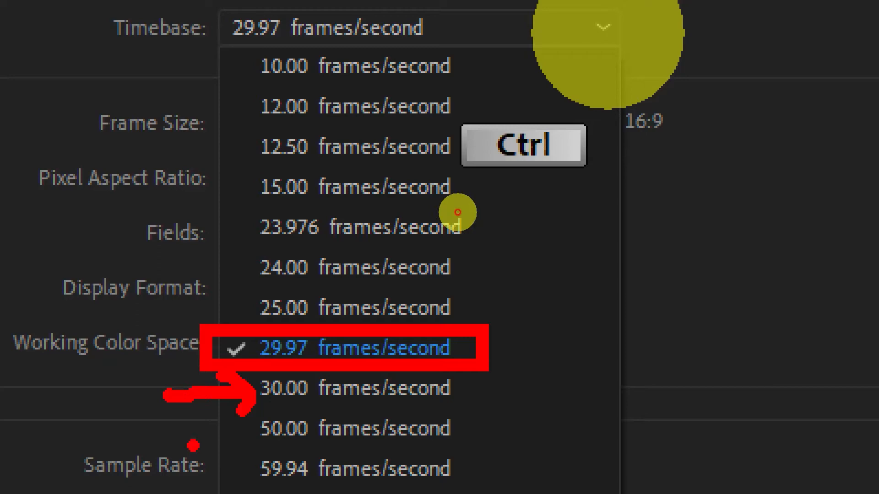
key("Escape")
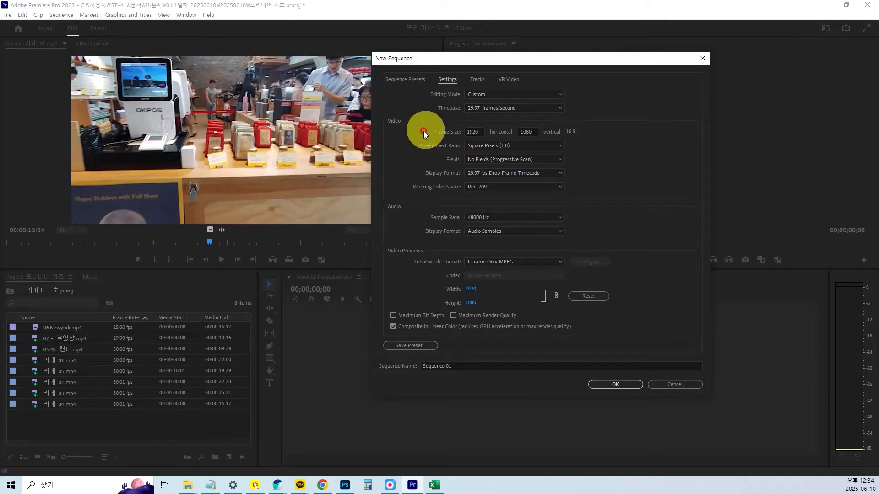
key("ctrl")
key("ctrl")
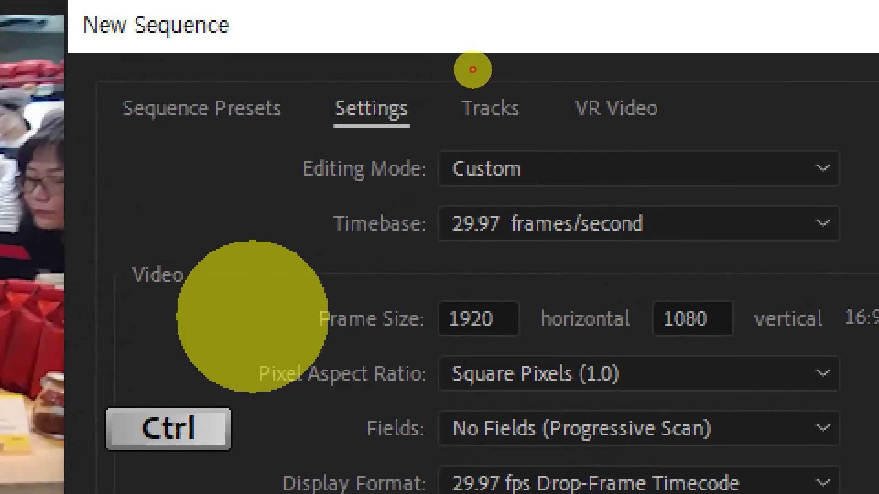
left_click(473, 70)
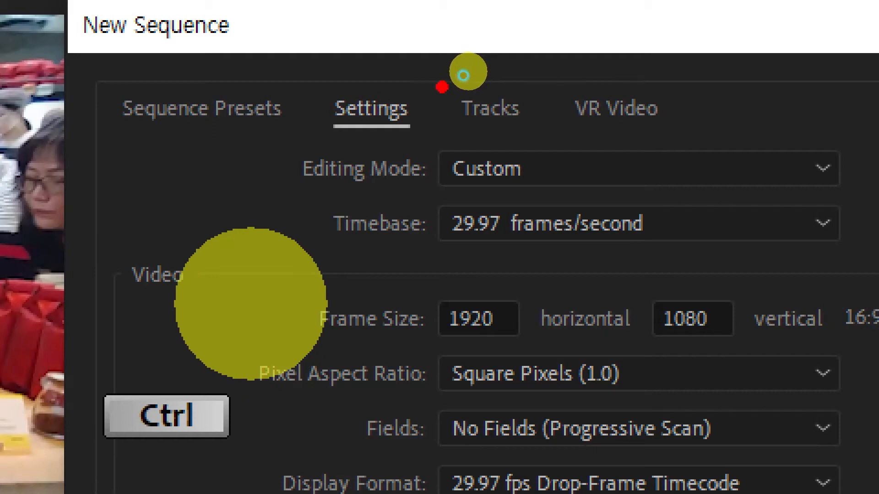
mouse_move(293, 284)
left_mouse_down()
mouse_move(459, 320)
mouse_move(740, 343)
left_mouse_up()
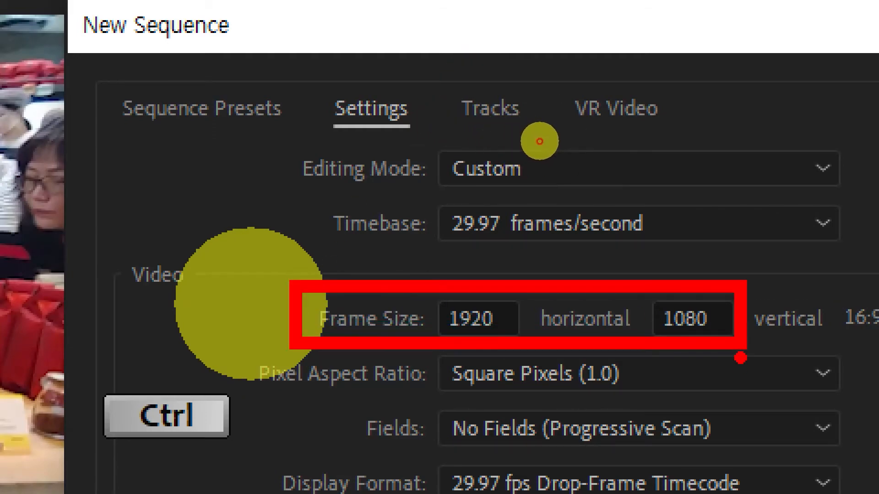
key("Escape")
key("ctrl+1")
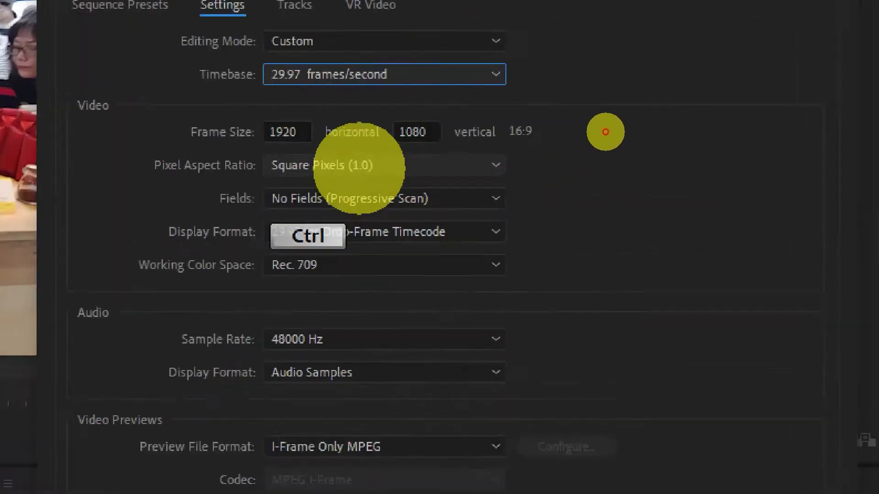
Examine the pixel aspect ratio options for the new sequence, keeping Square Pixels (1.0).
left_click(523, 60)
left_click_drag(125, 319, 779, 377)
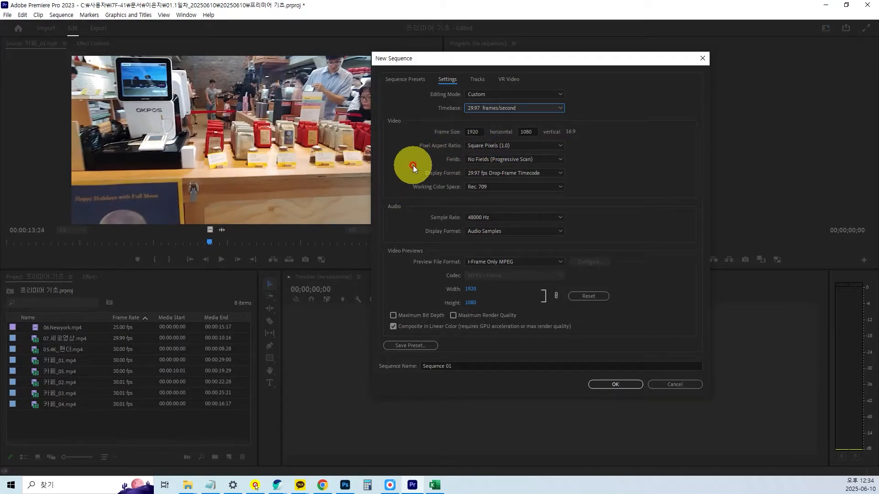
left_click(560, 145)
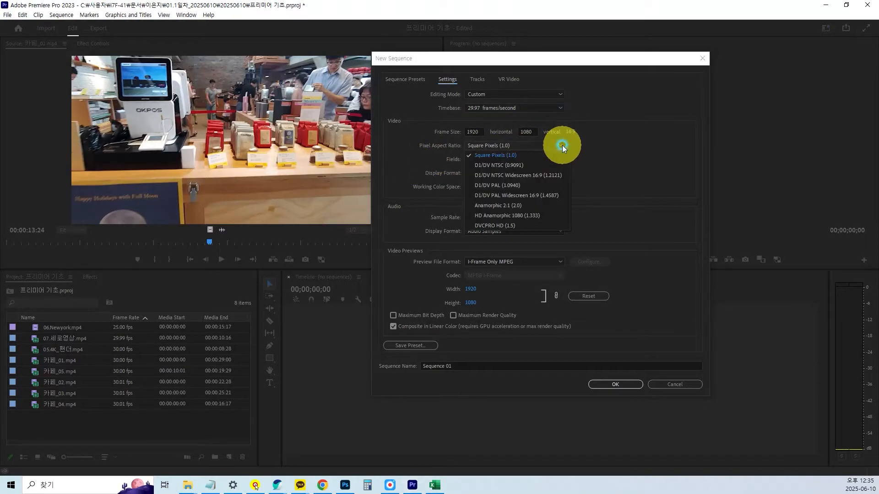
key("ctrl")
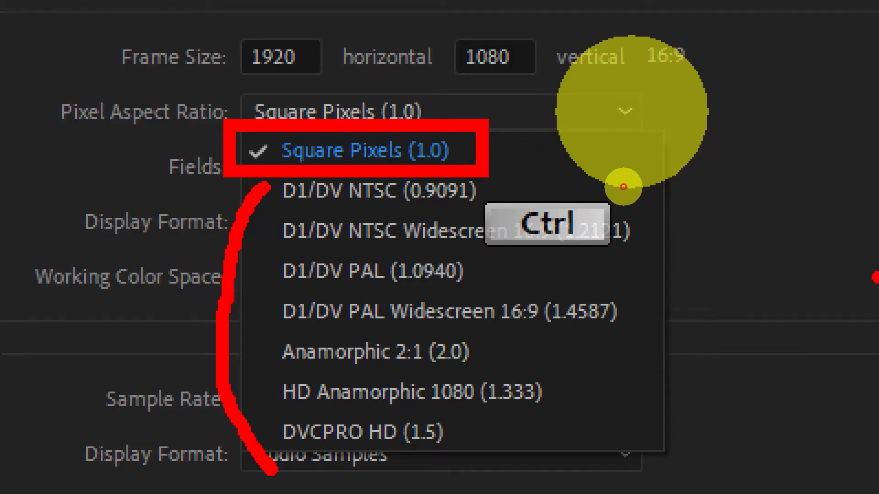
key("Escape")
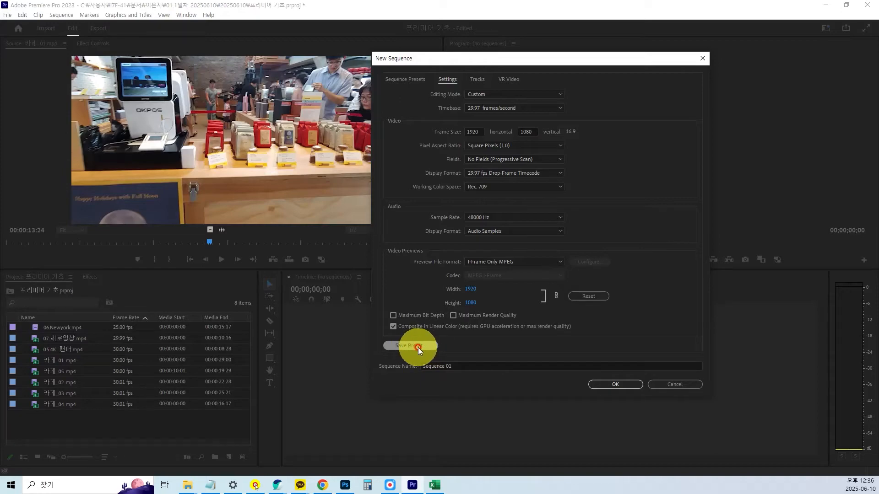
Save the sequence settings as a preset named FHD 1920x1080 (29.97fps).
key("ctrl+1")
left_click_drag(464, 225, 533, 202)
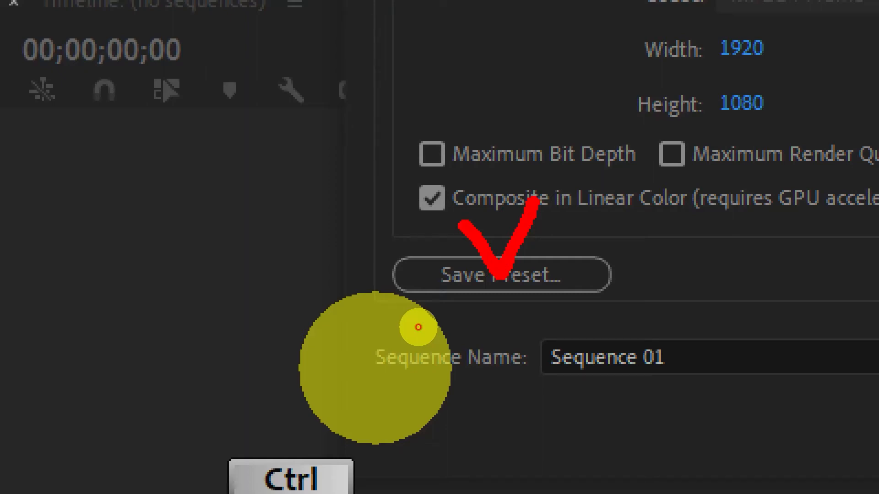
left_click(502, 274)
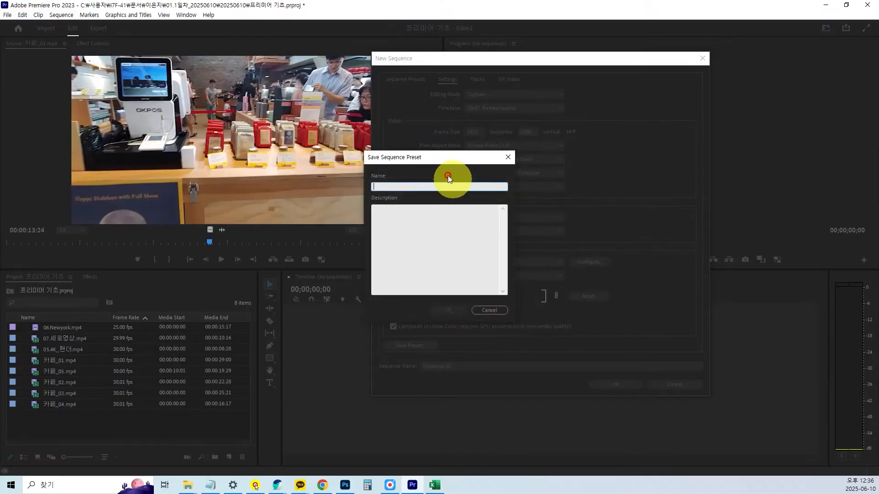
left_click_drag(435, 158, 609, 184)
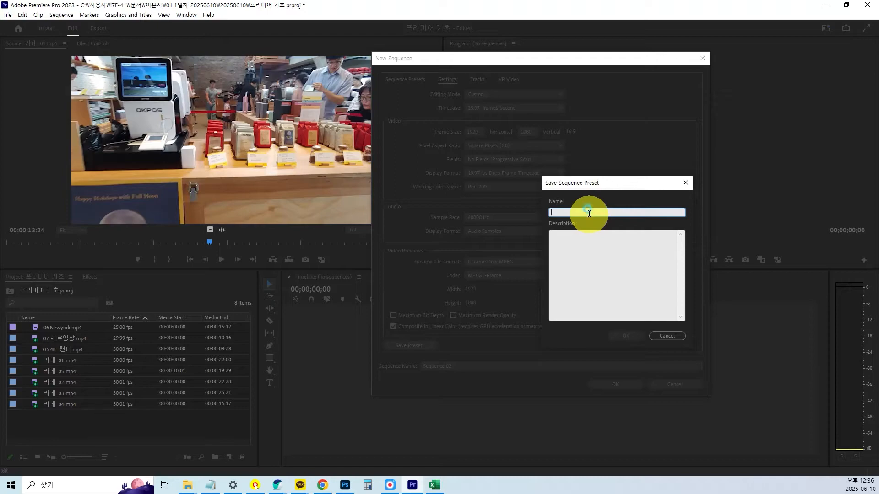
type("ㄹ")
key("BackSpace")
key("Hangul")
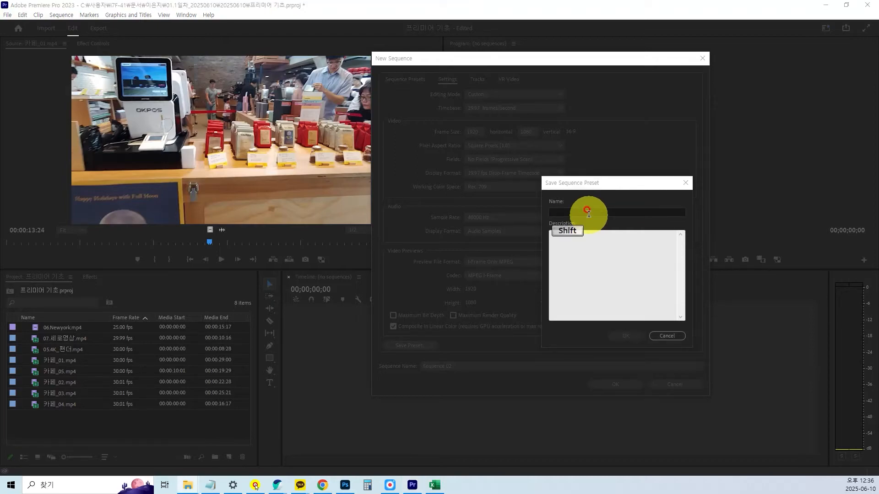
left_click(589, 212)
type("FHD ")
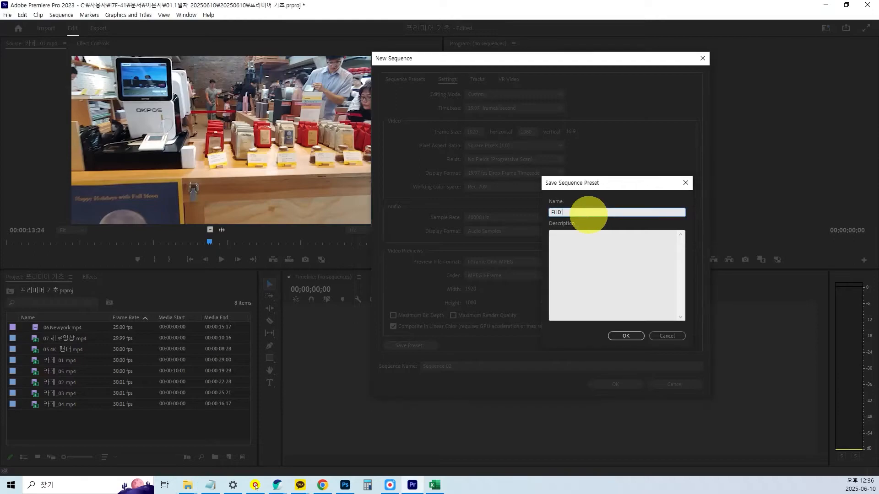
type("1920x1080")
left_click(588, 212)
type("(29.97fps)")
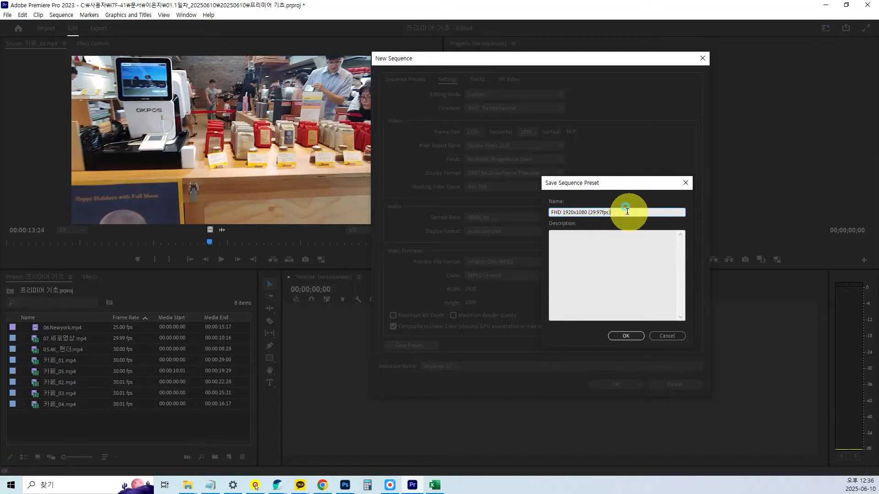
left_click_drag(625, 212, 496, 229)
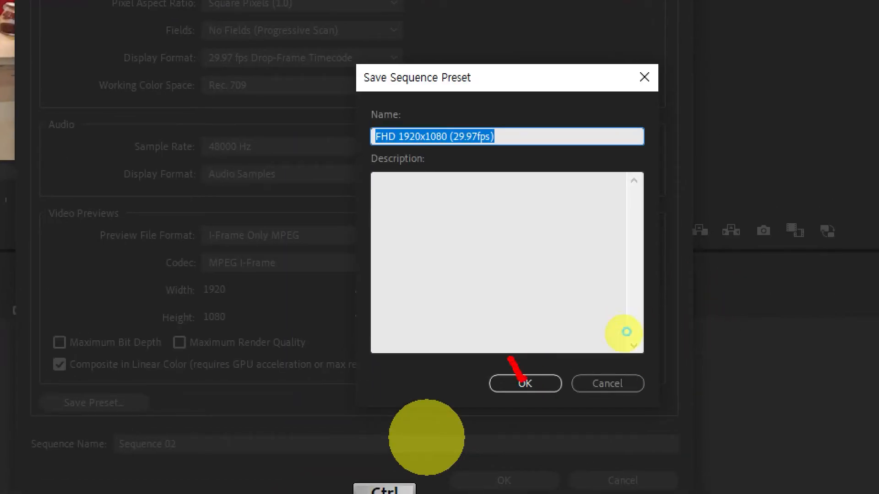
left_click(634, 321)
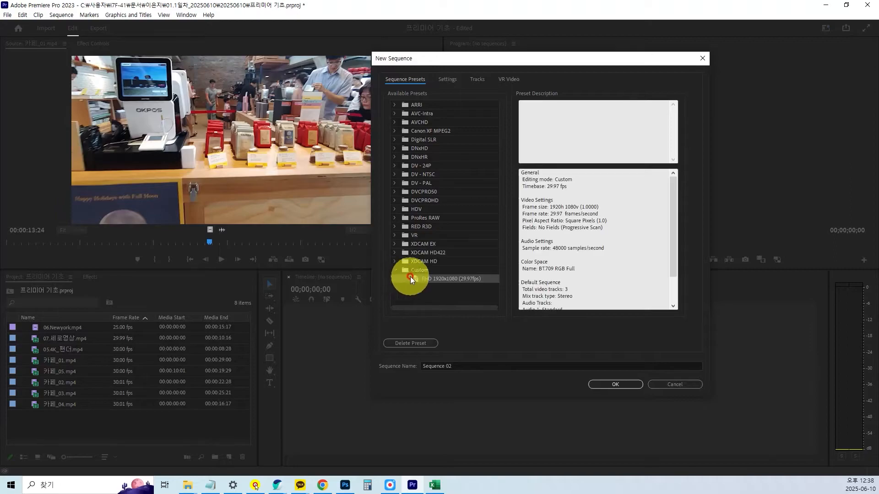
key("ctrl+1")
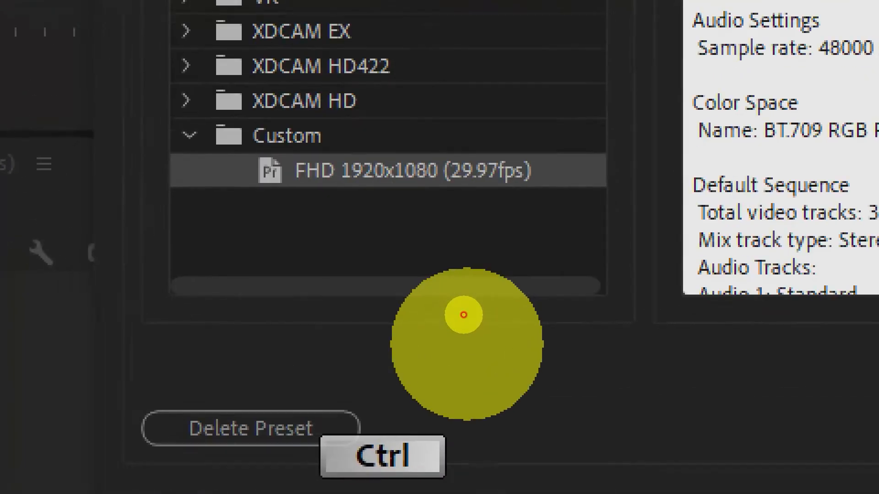
Name the new sequence 프리미어 기초 and create it from the FHD 1920x1080 (29.97fps) custom preset.
left_click(461, 303)
left_click_drag(410, 287, 490, 288)
key("Escape")
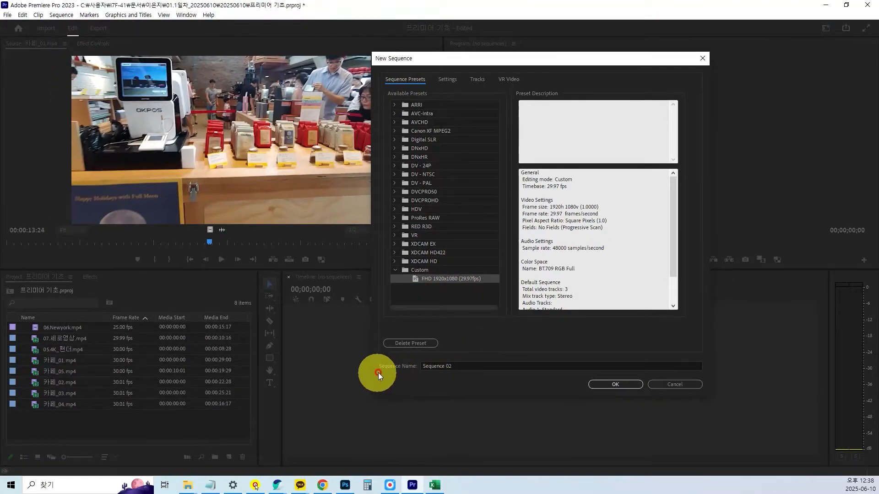
left_click(453, 368)
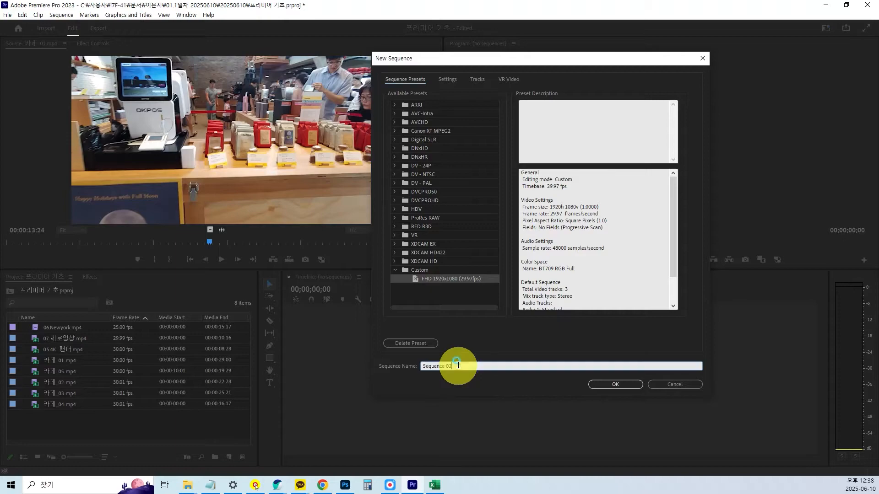
type("프리미어 기초")
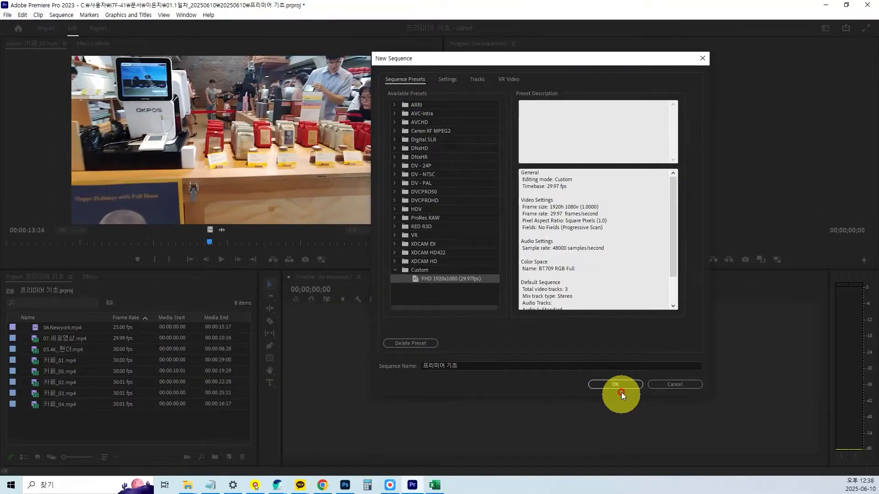
left_click(622, 385)
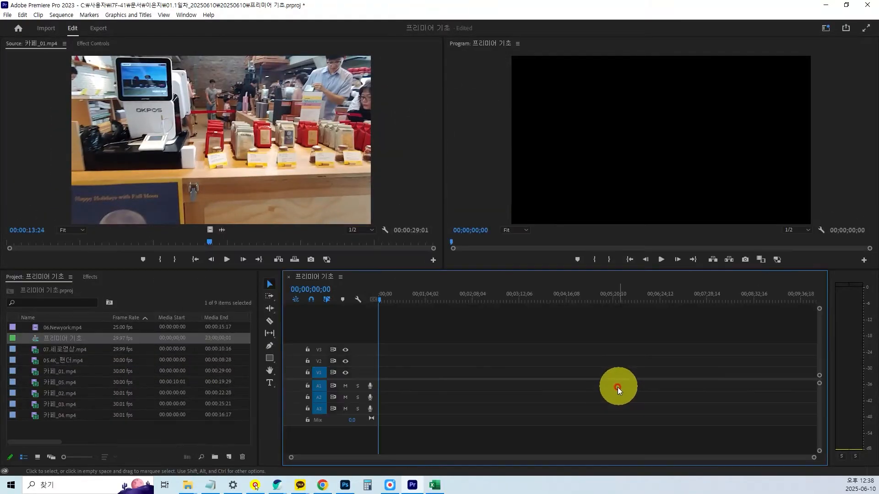
Adjust the divider between the monitors and the project and timeline panels to rebalance their heights.
left_click_drag(468, 270, 474, 288)
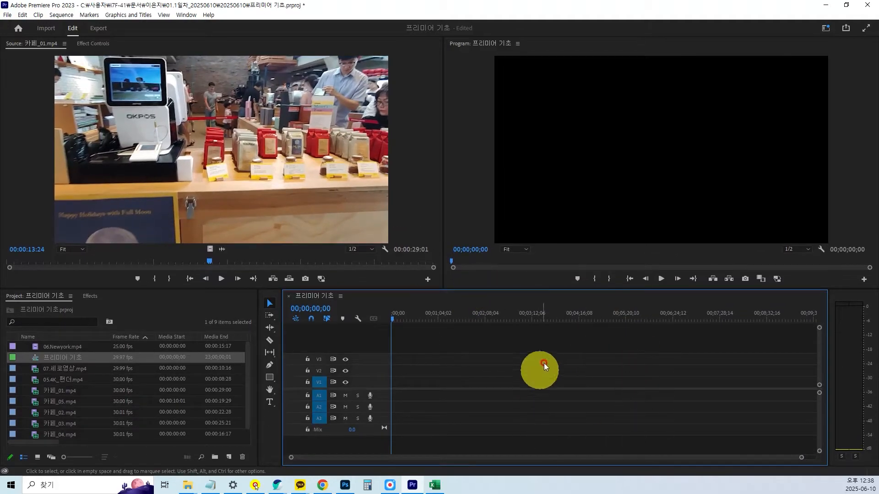
key("ctrl")
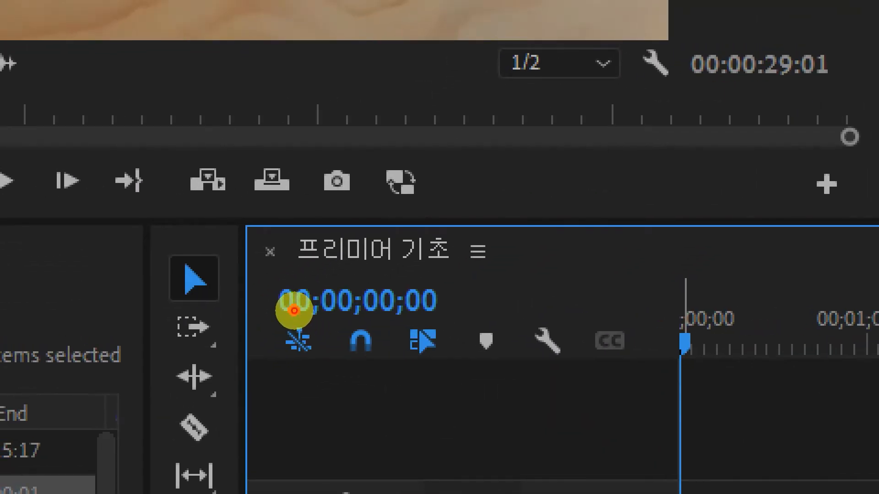
left_click(343, 303)
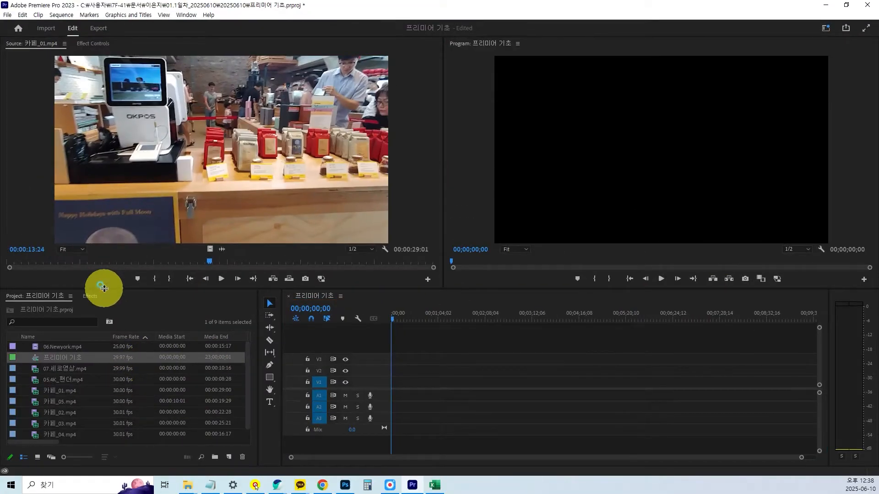
left_click_drag(105, 285, 105, 274)
Examine the project items, comparing the 프리미어 기초 sequence's icon and frame rate with those of the video clips.
left_click(38, 363)
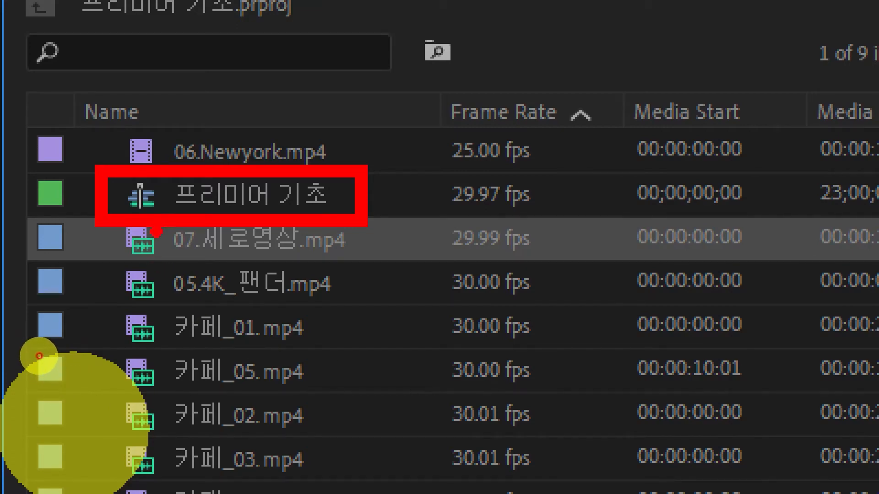
mouse_move(167, 198)
left_mouse_down()
mouse_move(133, 229)
mouse_move(135, 174)
left_mouse_up()
left_click_drag(439, 180, 591, 182)
left_click_drag(435, 224, 535, 211)
left_click_drag(433, 251, 556, 243)
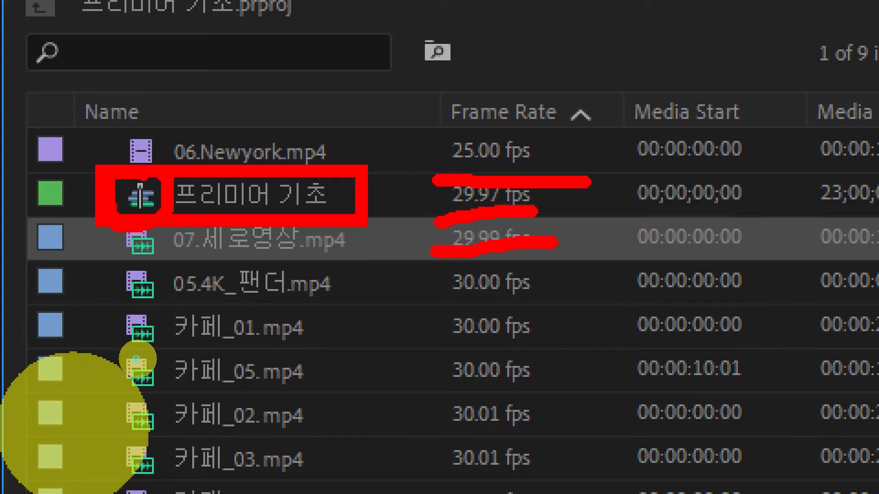
left_click_drag(476, 142, 482, 295)
left_click(566, 266)
mouse_move(595, 245)
left_mouse_down()
mouse_move(547, 292)
mouse_move(408, 236)
mouse_move(458, 132)
mouse_move(611, 199)
mouse_move(583, 299)
left_mouse_up()
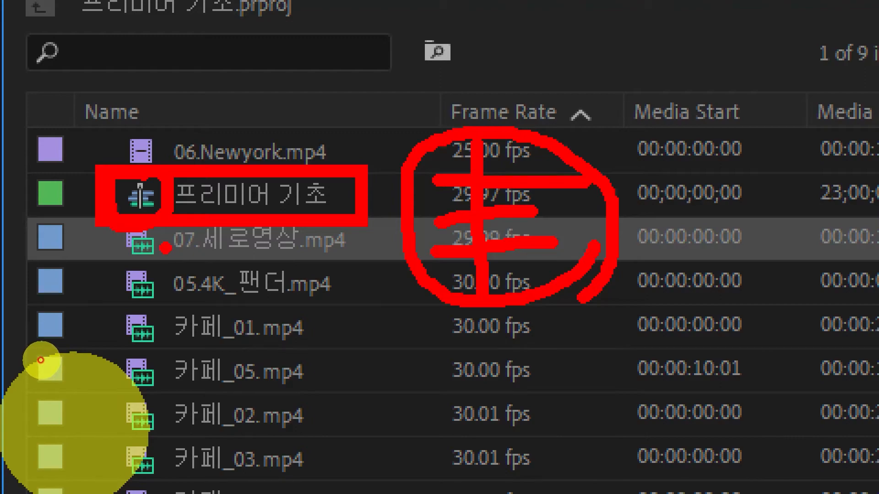
mouse_move(178, 282)
left_mouse_down()
mouse_move(126, 305)
mouse_move(147, 263)
mouse_move(187, 293)
mouse_move(149, 316)
left_mouse_up()
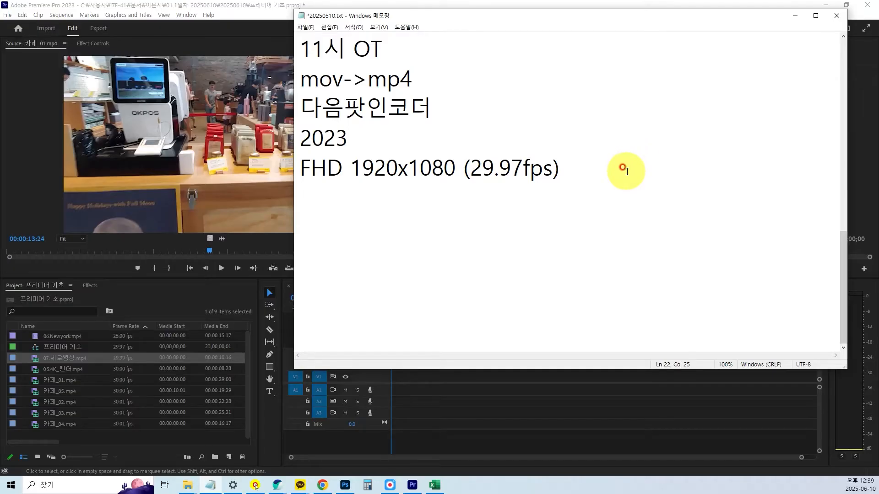
Switch to the Notepad notes and add the line "프로젝스 : 원본 파일" below the preset name.
key("Return")
type("프로")
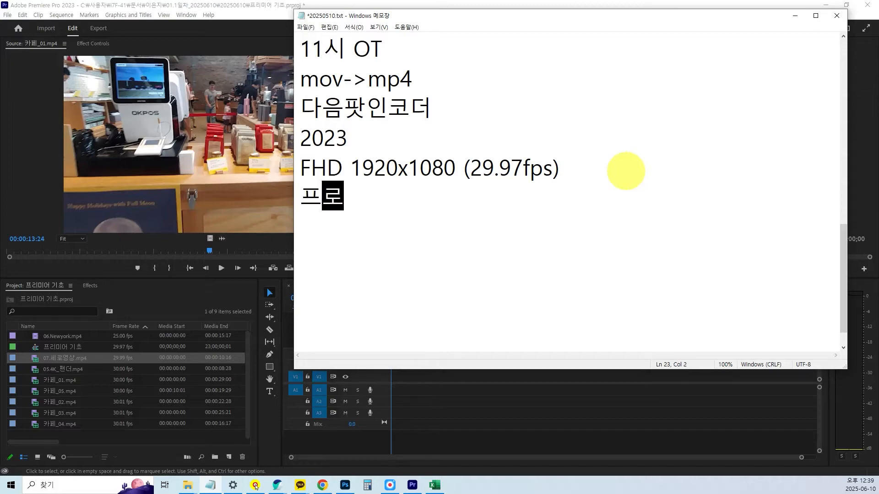
type("젝스 : ")
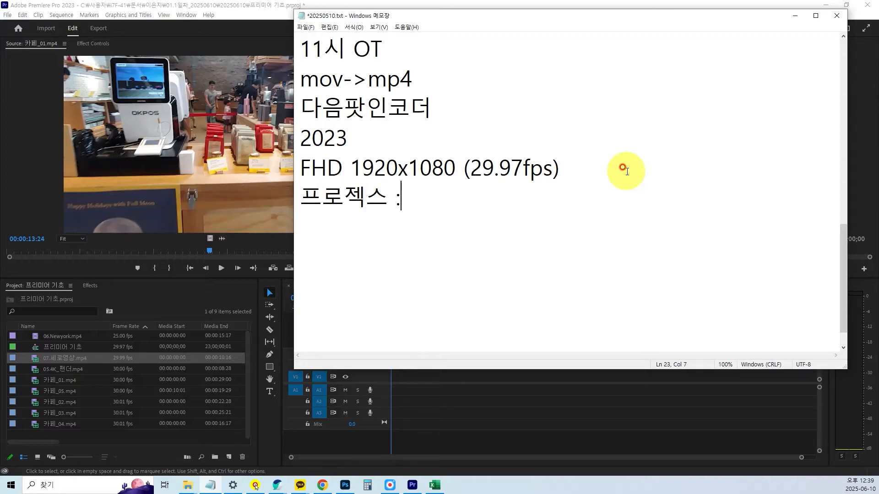
type("원본파")
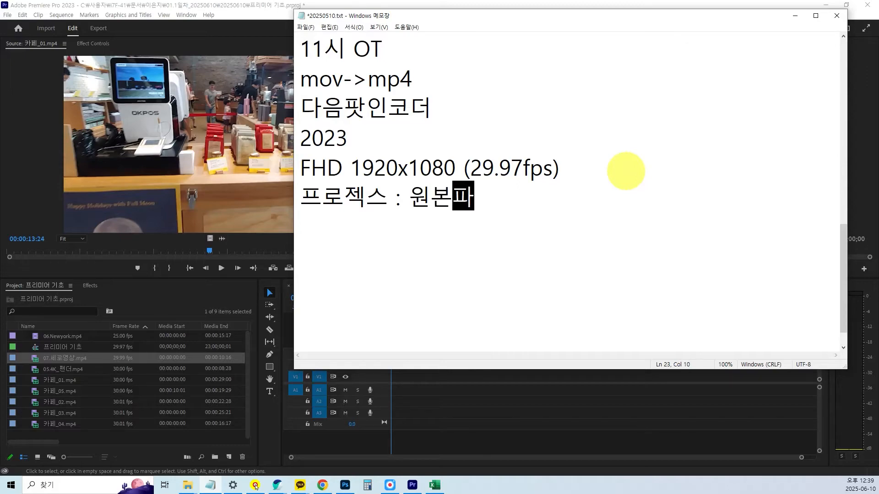
type("일")
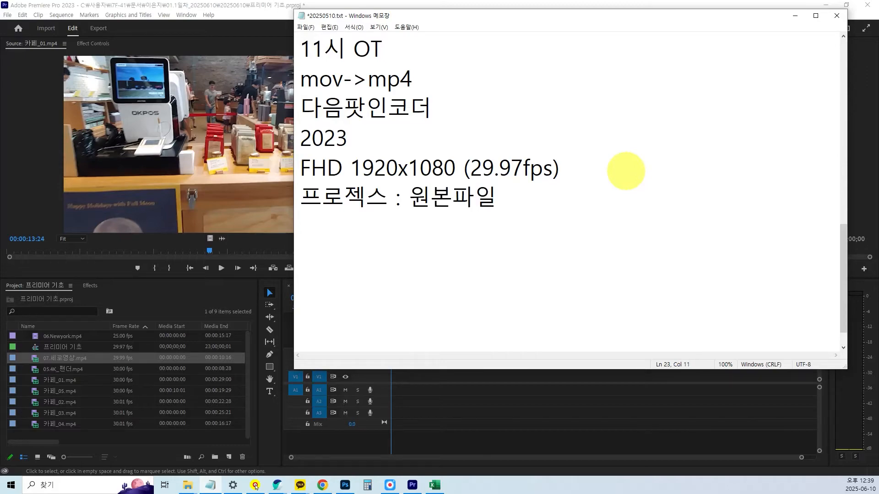
key("Left")
key("Left")
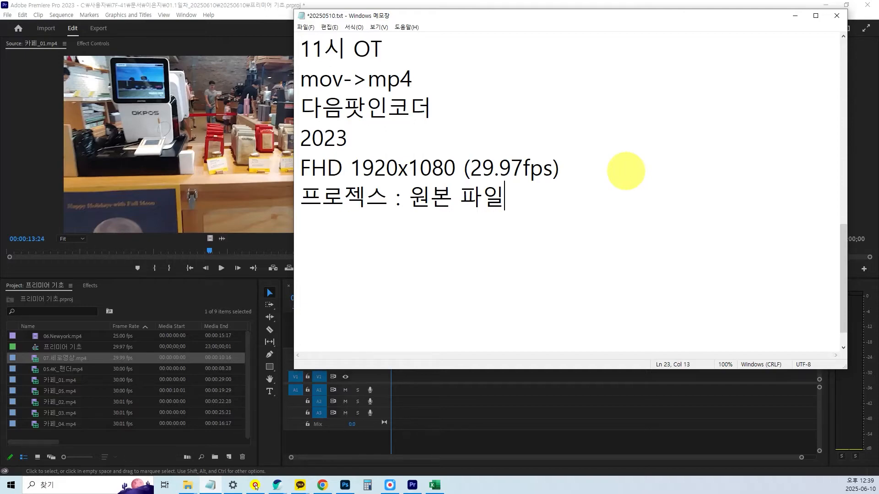
Add the line "시퀀스 : 편집을 하기 새창" to the notes, followed by an empty line.
key("Return")
type("시퀀스")
type(" : 편집으")
type("을 하기 새차")
type("ㅇ")
key("Return")
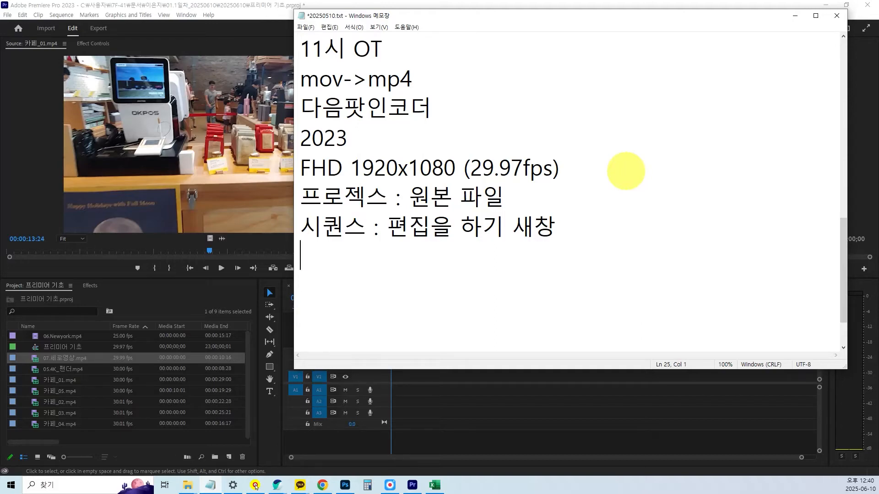
Reposition the notes window, write 클립 on the empty last line, and minimize the notes to return to Premiere Pro.
left_click_drag(785, 18, 775, 23)
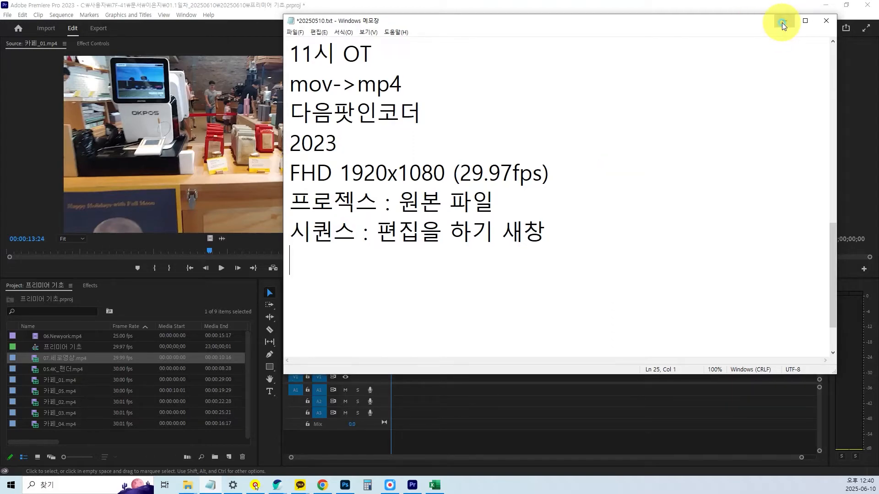
left_click_drag(736, 24, 756, 29)
left_click(333, 254)
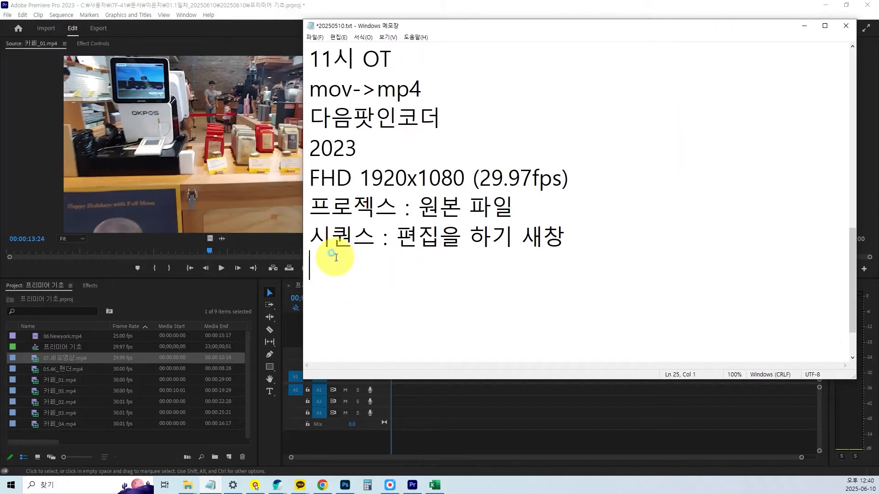
left_click(407, 306)
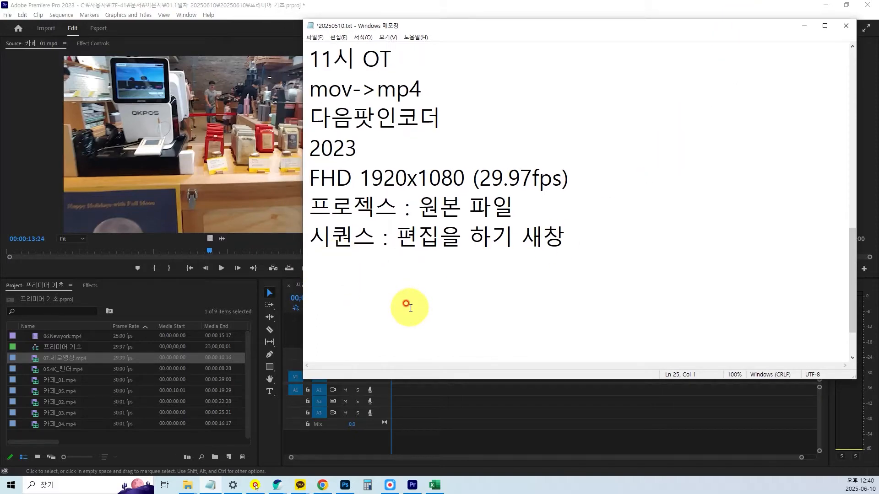
type("클립")
key("BackSpace")
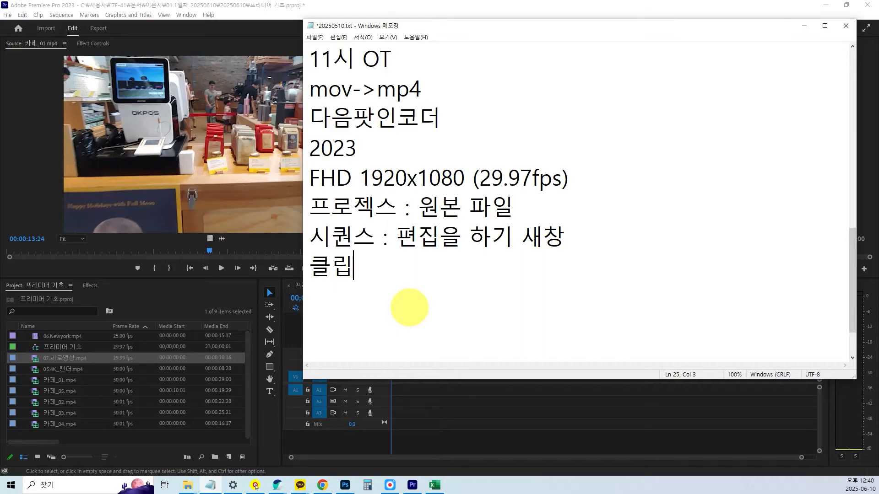
left_click(803, 26)
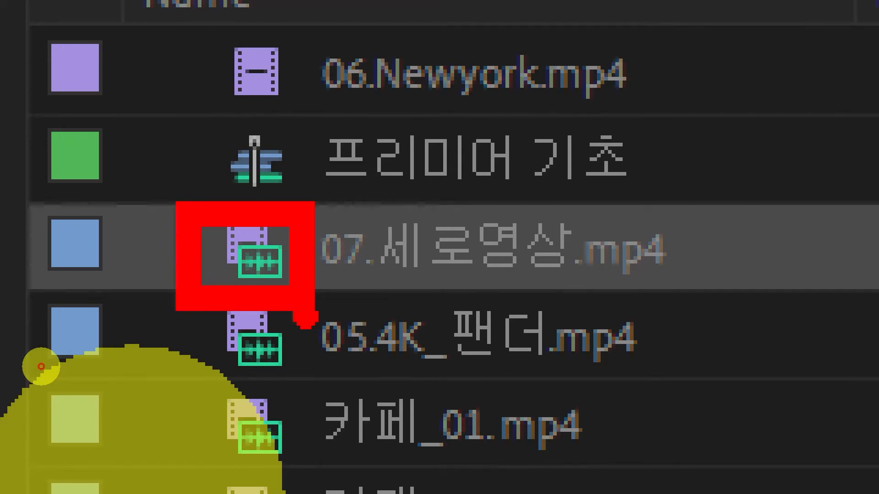
Compare the clip icons, and preview the first seconds of 06.Newyork.mp4 in the source monitor.
left_click_drag(30, 329, 38, 341)
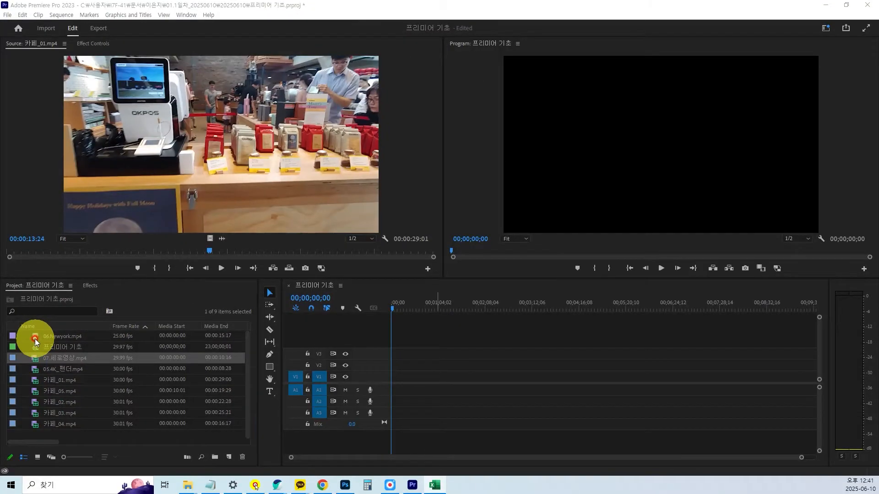
double_click(37, 334)
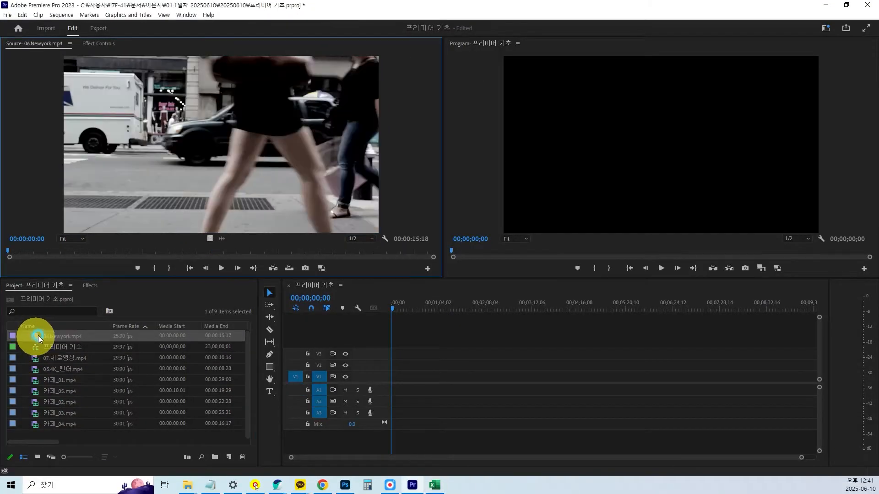
key("space")
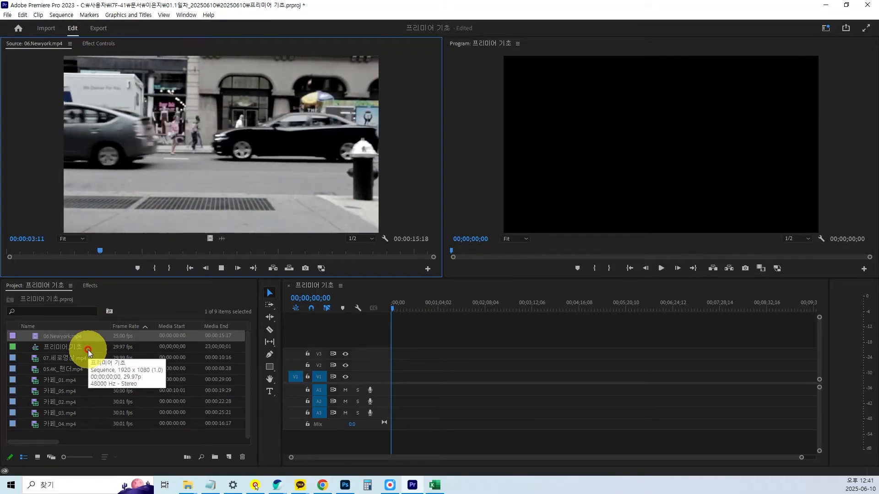
key("space")
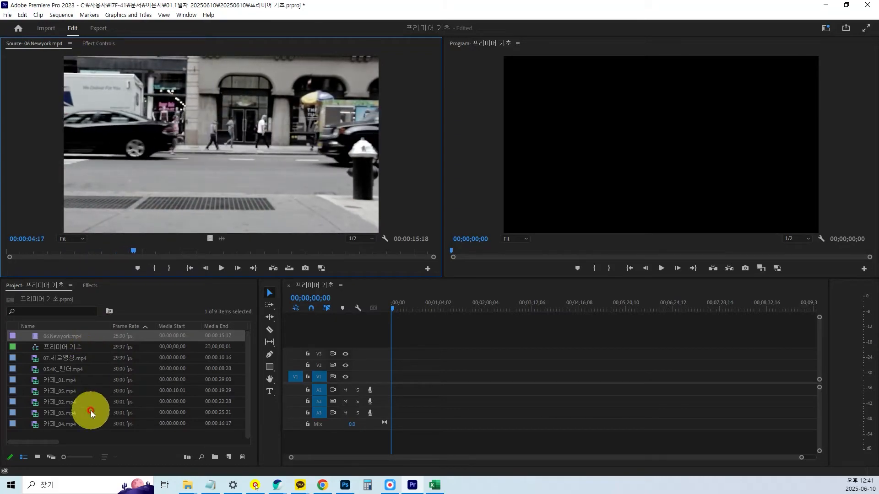
Preview a short stretch of 카페_01.mp4 with its sound in the source monitor, and deselect the clip.
double_click(36, 384)
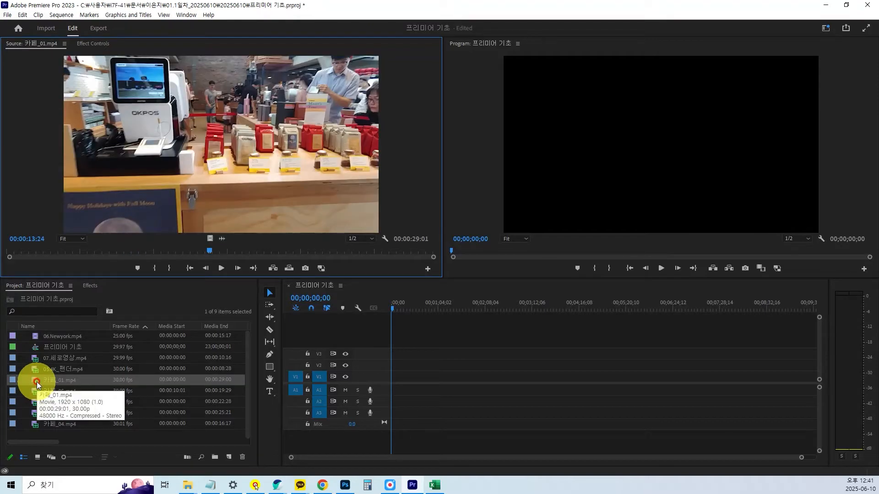
key("ctrl+1")
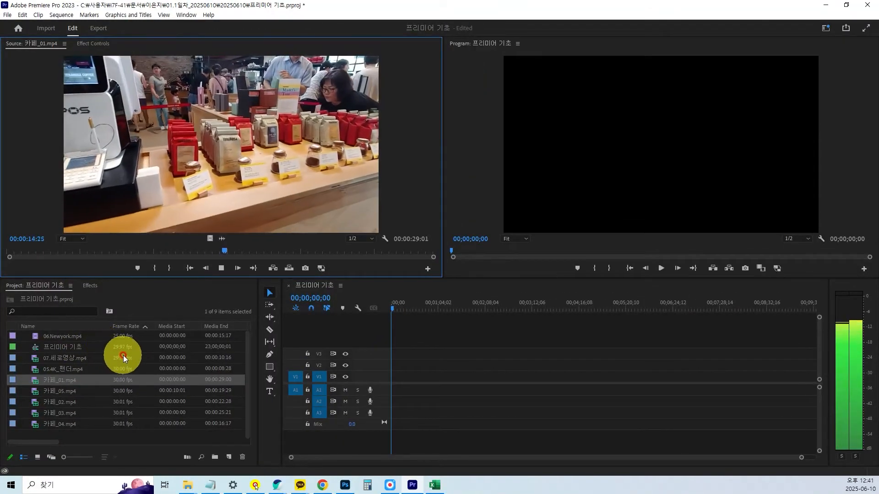
left_click(107, 433)
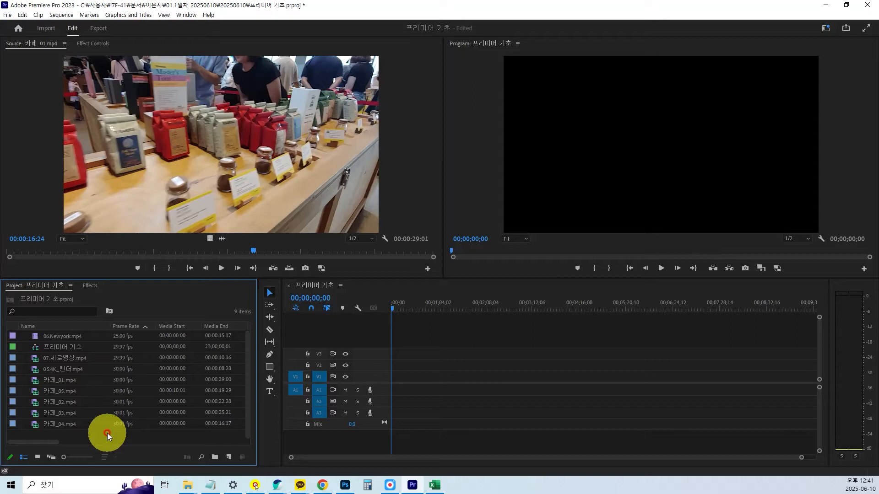
Import the End-of-Motion.m4a audio file into the project.
double_click(108, 433)
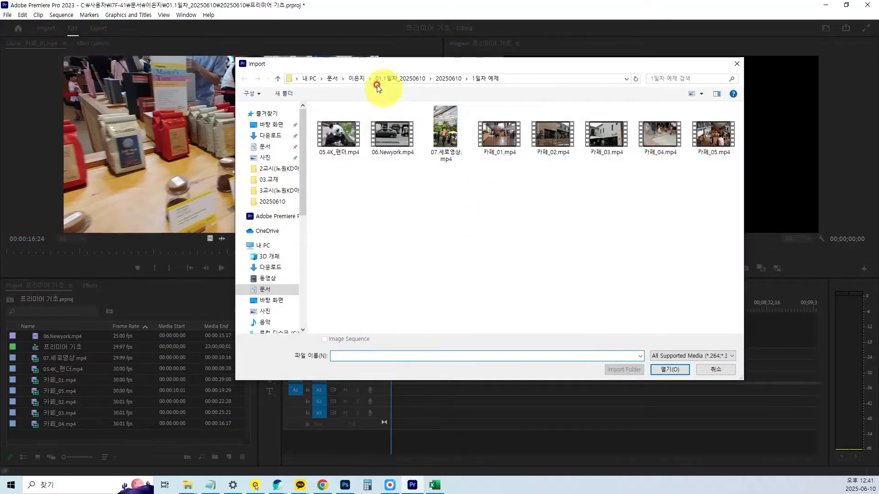
left_click(355, 78)
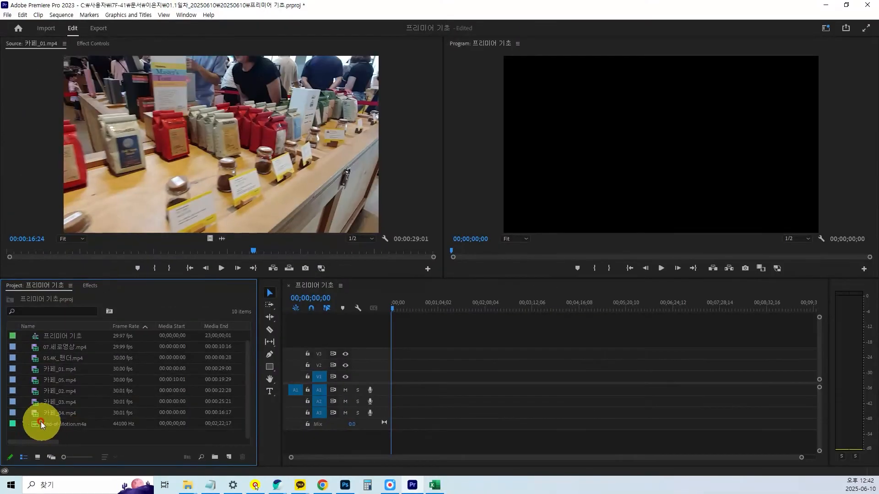
left_click(286, 312)
Preview End-of-Motion.m4a in the source monitor, and remove the audio file from the project.
double_click(35, 426)
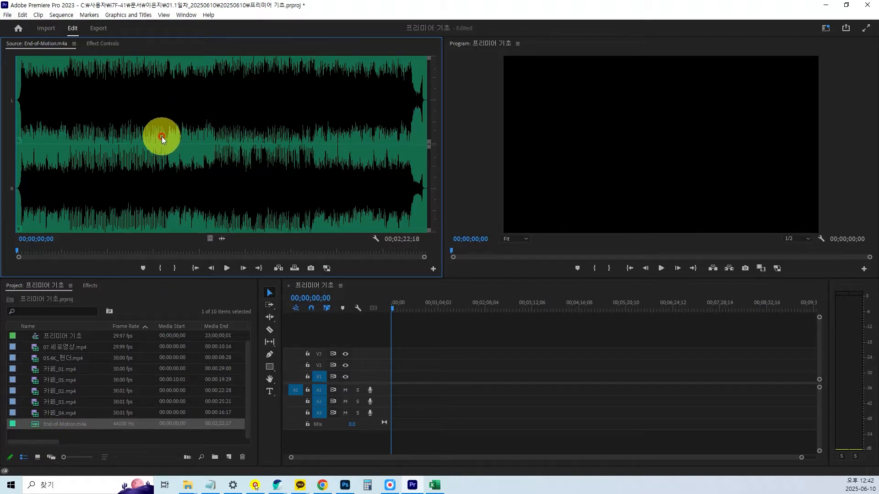
key("space")
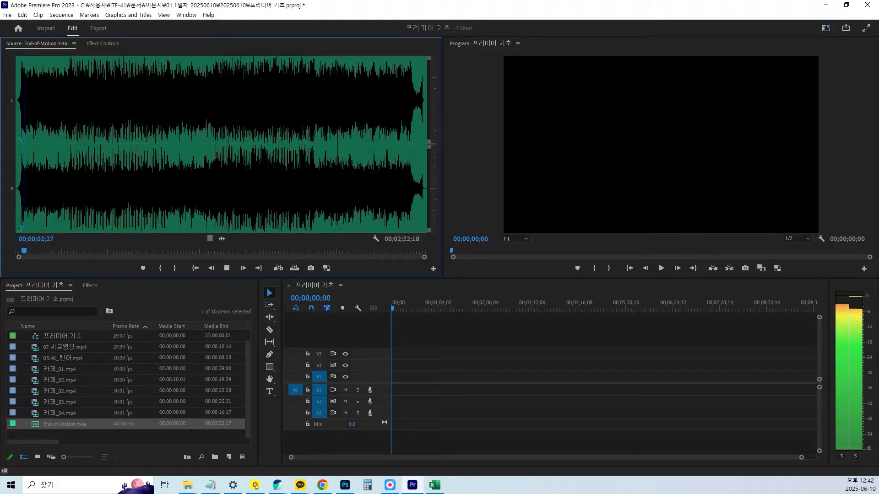
left_click(311, 301)
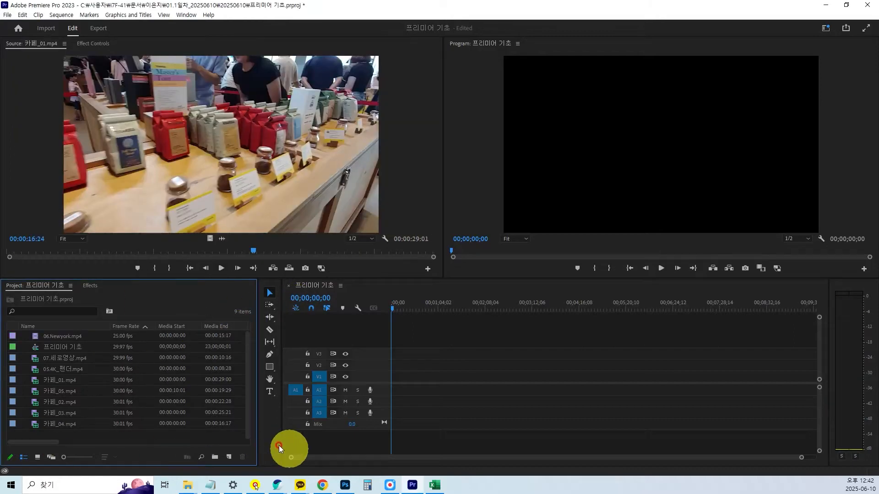
Examine the video tracks V1 to V3 and the audio tracks A1 to A3 of the empty timeline.
left_click_drag(37, 422, 599, 424)
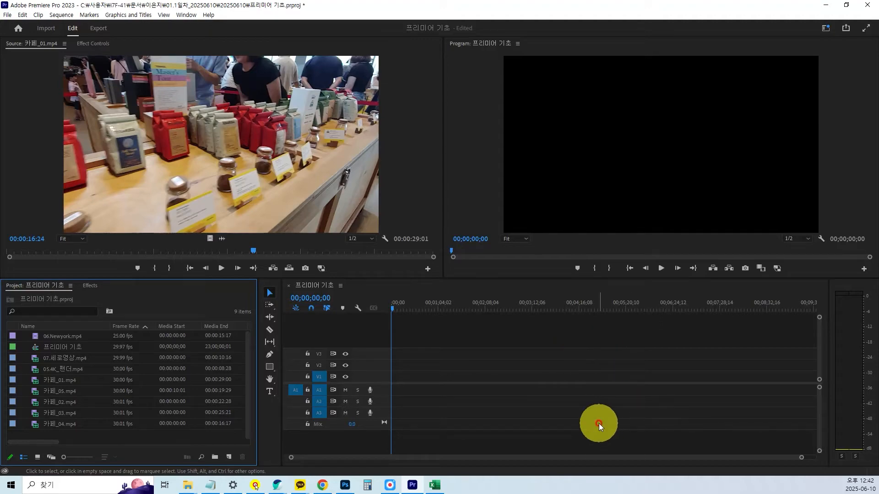
left_click_drag(599, 424, 89, 441)
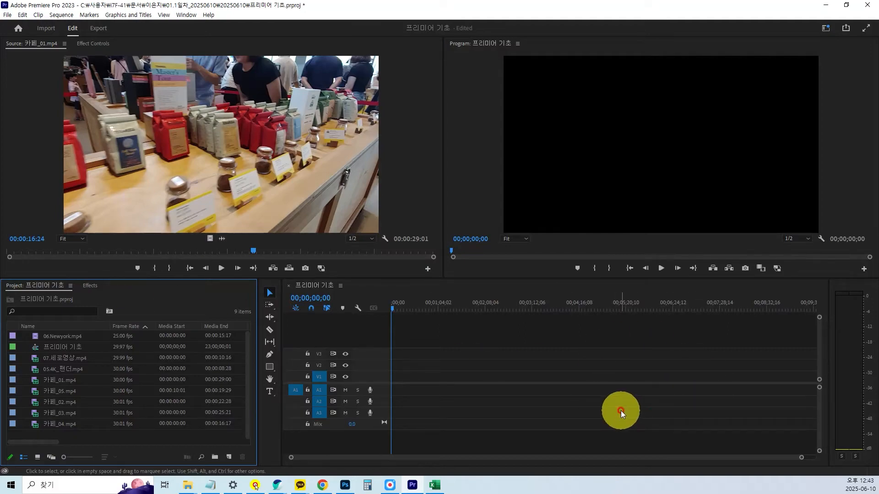
left_click(620, 353)
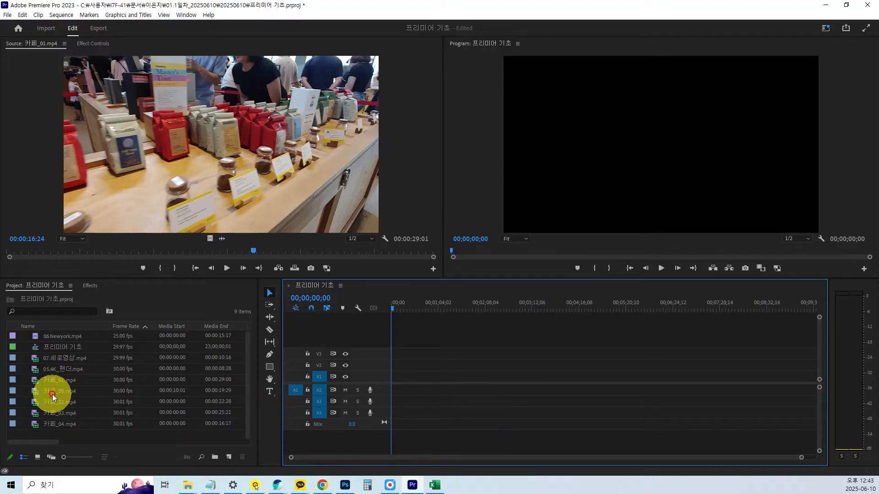
left_click(33, 379)
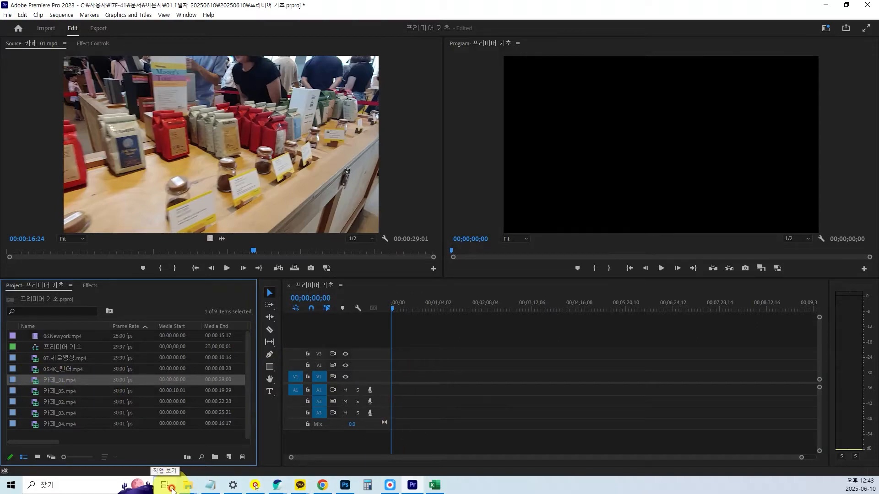
left_click(522, 383)
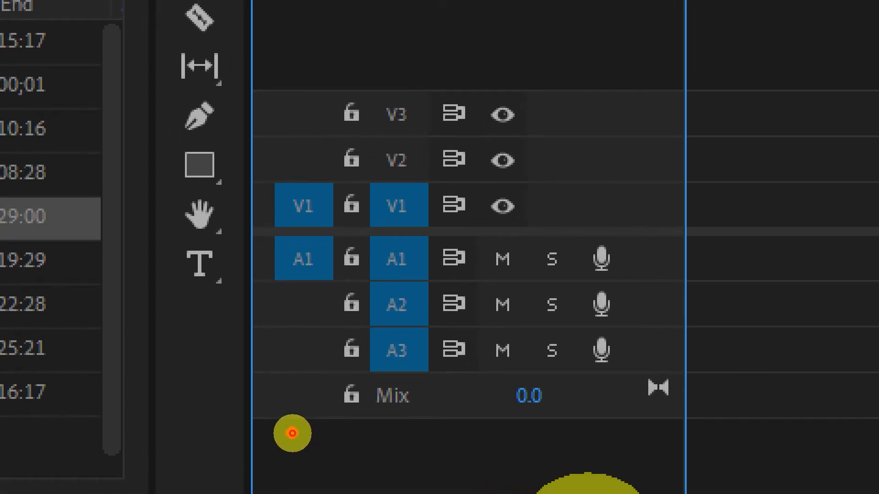
mouse_move(441, 211)
left_mouse_down()
mouse_move(365, 224)
mouse_move(358, 102)
mouse_move(387, 85)
mouse_move(444, 126)
mouse_move(452, 198)
mouse_move(421, 247)
mouse_move(395, 234)
mouse_move(358, 256)
mouse_move(339, 336)
mouse_move(380, 379)
mouse_move(443, 360)
mouse_move(448, 295)
mouse_move(409, 248)
mouse_move(389, 248)
left_mouse_up()
mouse_move(541, 218)
left_mouse_down()
mouse_move(523, 249)
mouse_move(535, 252)
mouse_move(543, 234)
left_mouse_up()
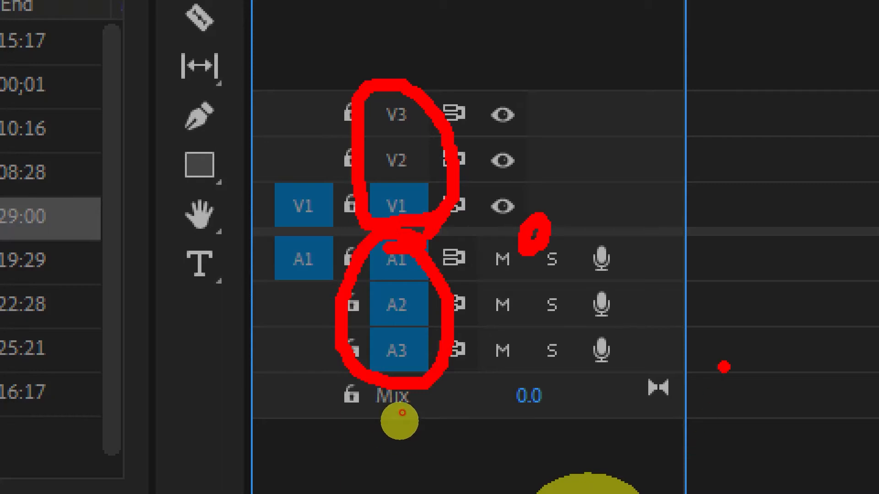
mouse_move(800, 200)
left_mouse_down()
mouse_move(734, 241)
mouse_move(720, 179)
mouse_move(766, 167)
mouse_move(799, 196)
mouse_move(794, 234)
left_mouse_up()
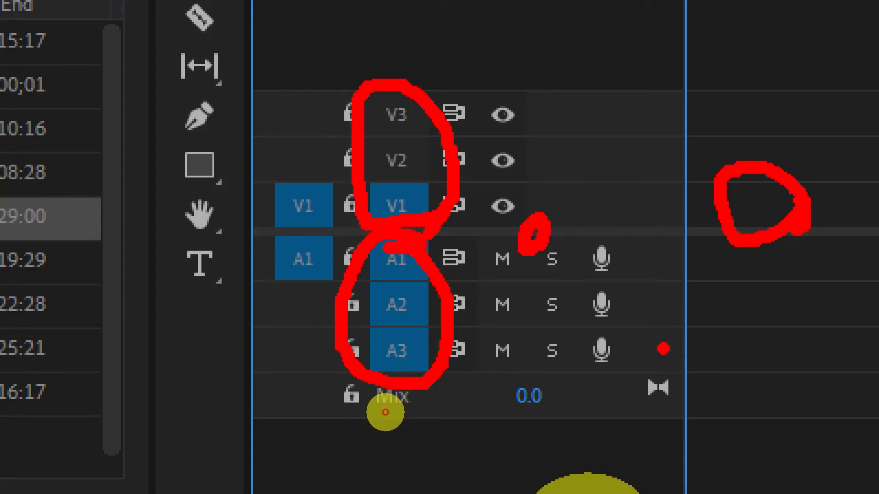
key("Escape")
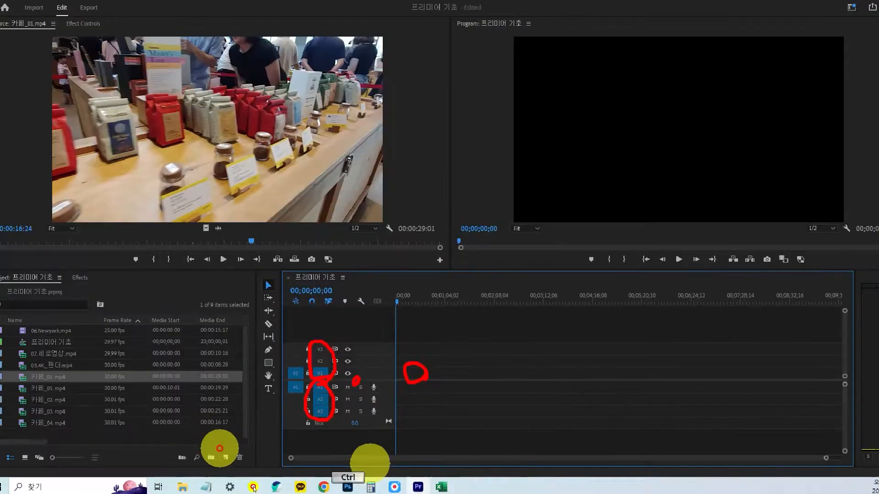
Place 카페_01.mp4 at the start of tracks V1 and A1, keeping the existing sequence settings.
left_click(60, 380)
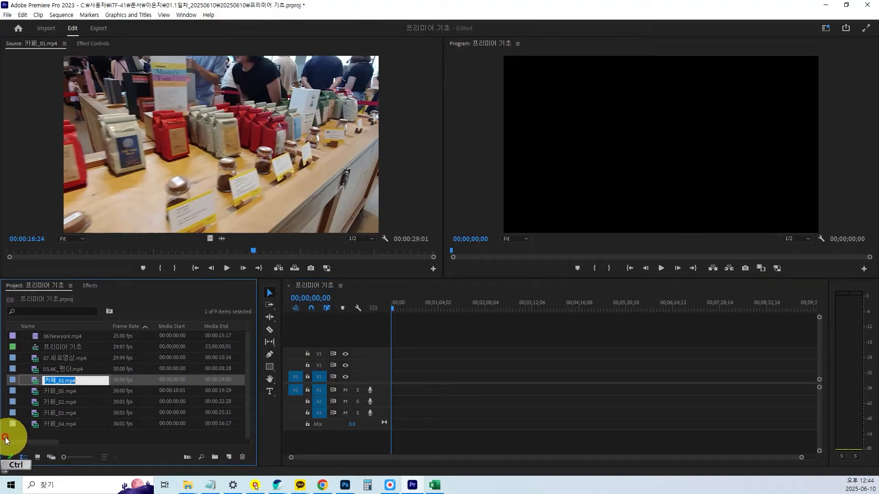
key("ctrl+1")
scroll(1, 437, "up", 2)
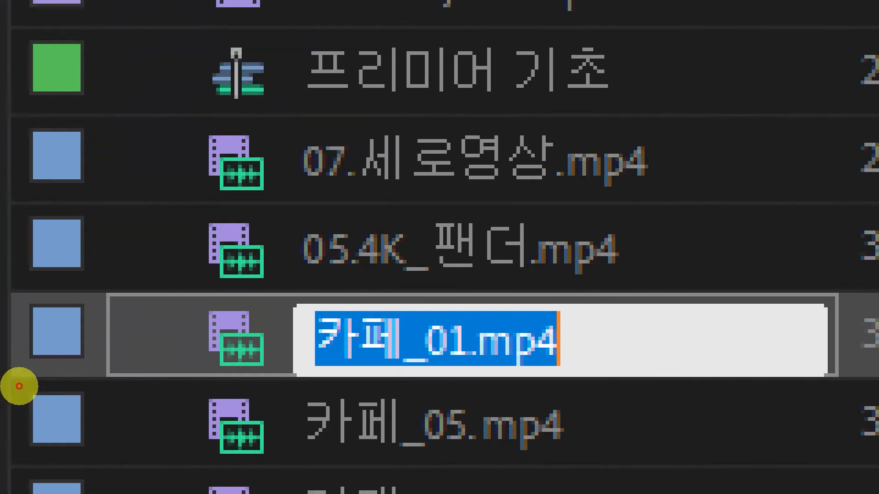
mouse_move(149, 262)
left_mouse_down()
mouse_move(184, 323)
mouse_move(211, 280)
mouse_move(225, 231)
left_mouse_up()
key("Escape")
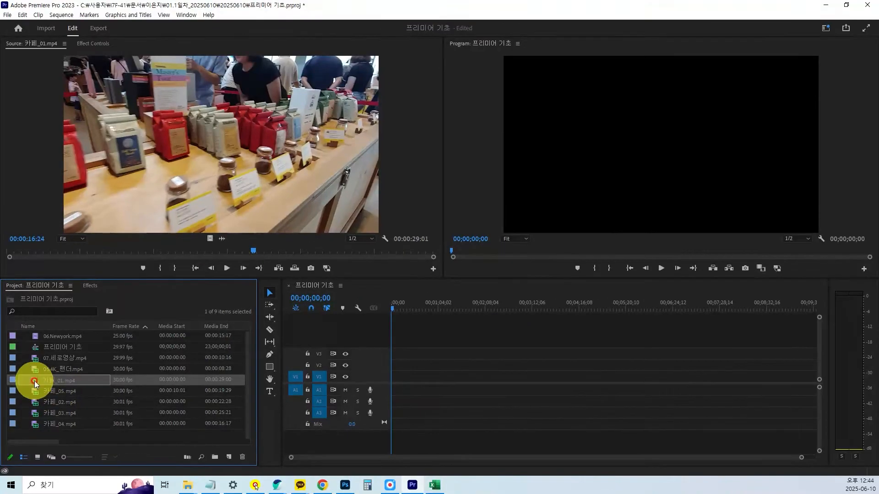
left_click_drag(35, 384, 392, 386)
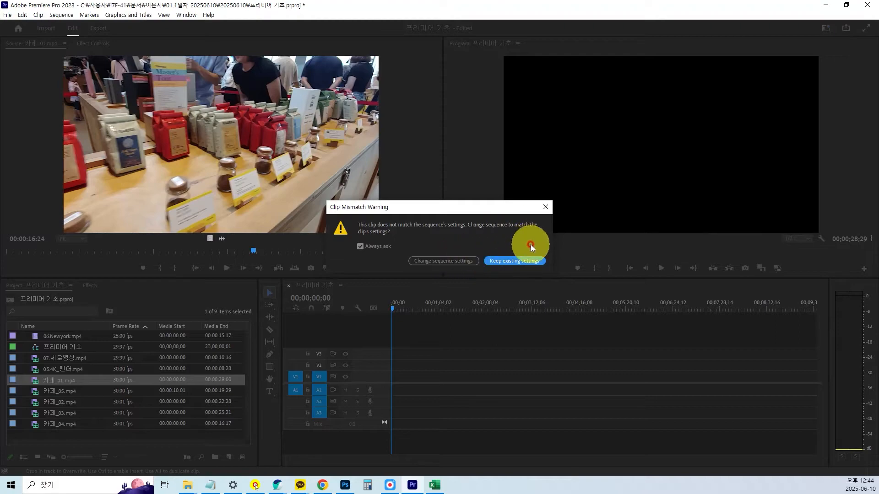
left_click(515, 262)
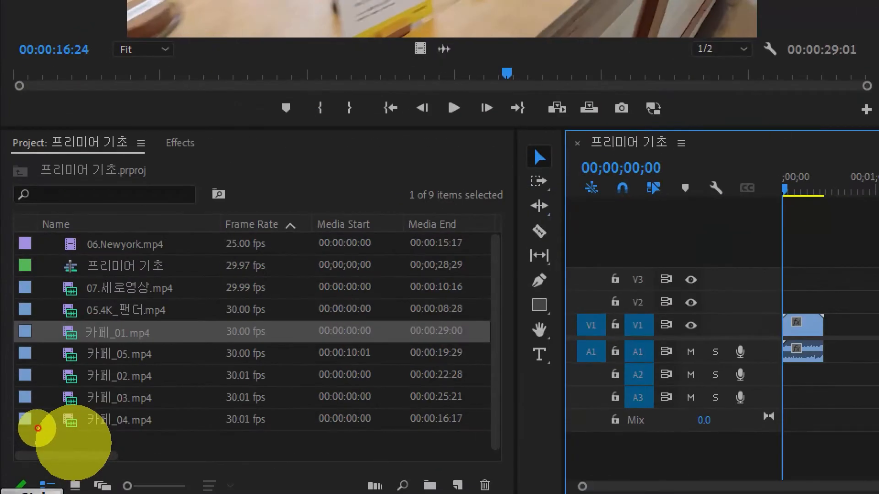
Enlarge the source and program monitors, and play the sequence from about five seconds in the program monitor.
mouse_move(65, 338)
left_mouse_down()
mouse_move(153, 263)
mouse_move(313, 243)
mouse_move(582, 237)
mouse_move(756, 288)
mouse_move(778, 309)
left_mouse_up()
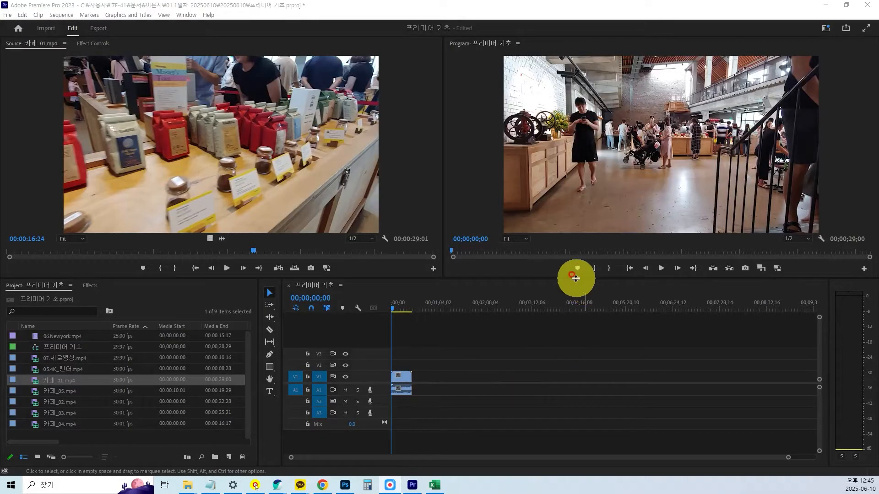
left_click_drag(576, 278, 578, 320)
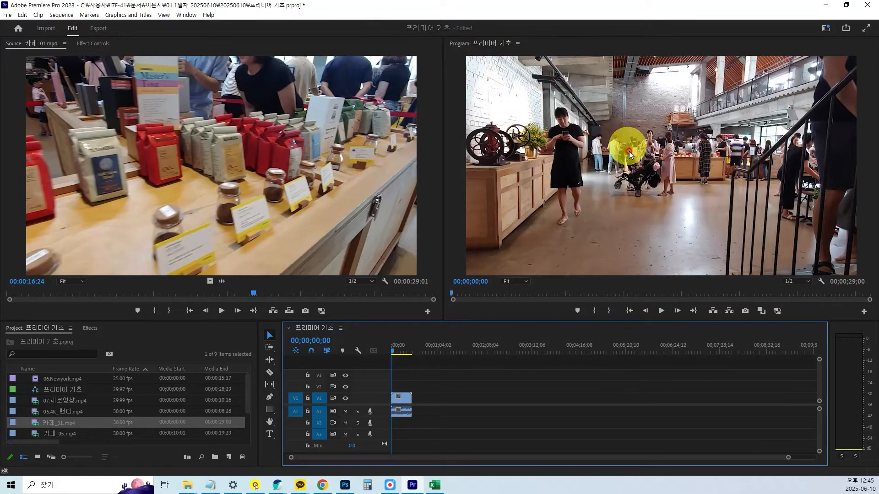
left_click(395, 349)
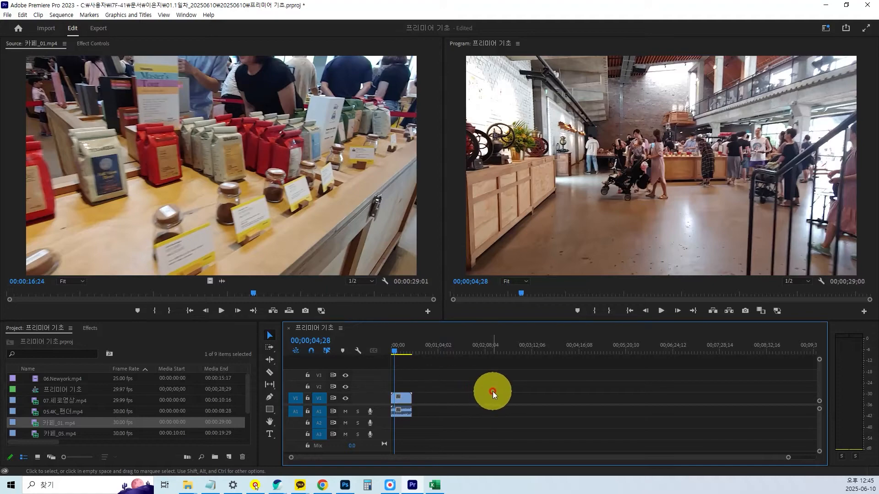
left_click(661, 311)
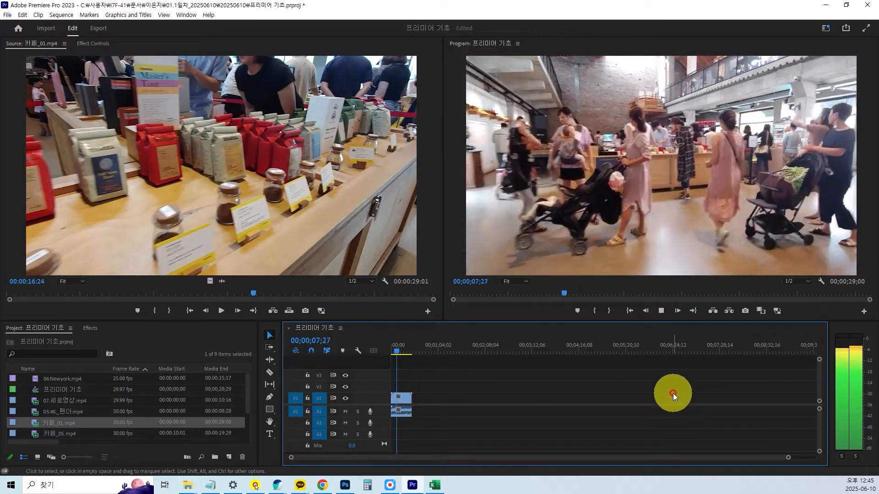
mouse_move(509, 321)
left_mouse_down()
mouse_move(506, 308)
mouse_move(507, 328)
left_mouse_up()
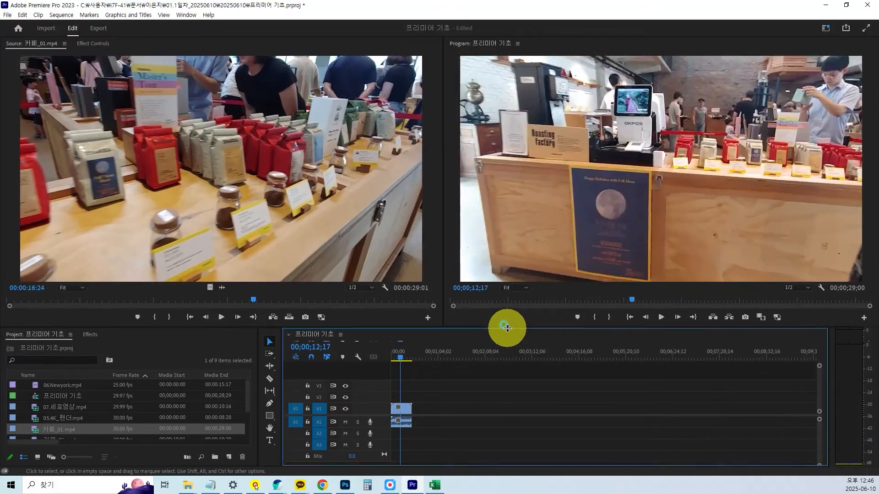
Zoom the timeline in and out repeatedly, ending with the whole 카페_01.mp4 clip spanning most of the timeline's width.
left_click(403, 412)
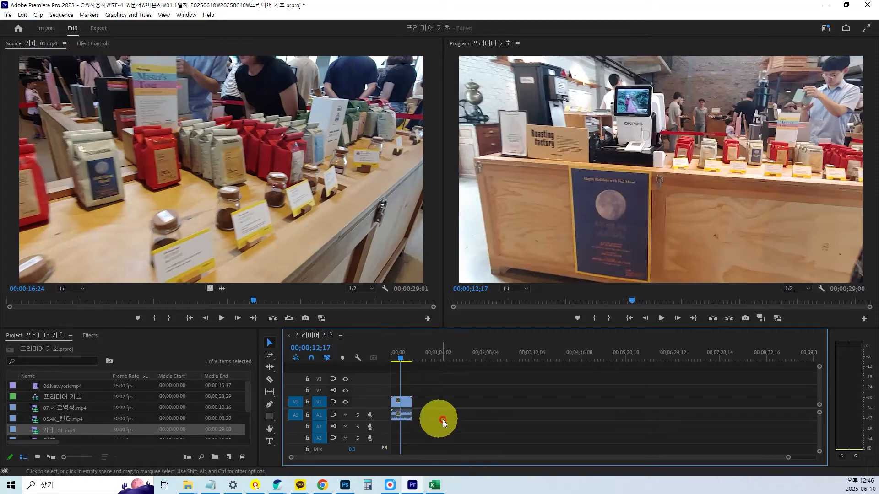
left_click(420, 436)
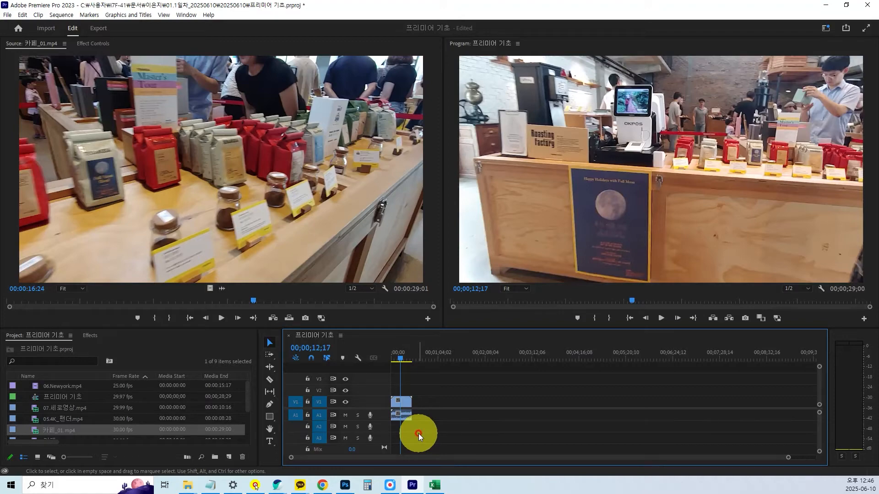
key("equal")
key("equal")
key("equal")
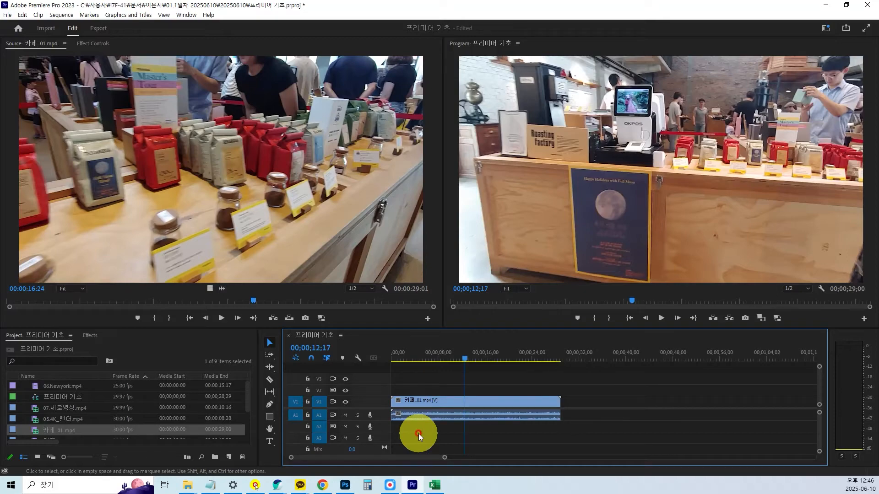
key("minus")
key("minus")
key("minus")
key("equal")
key("equal")
key("equal")
key("equal")
key("equal")
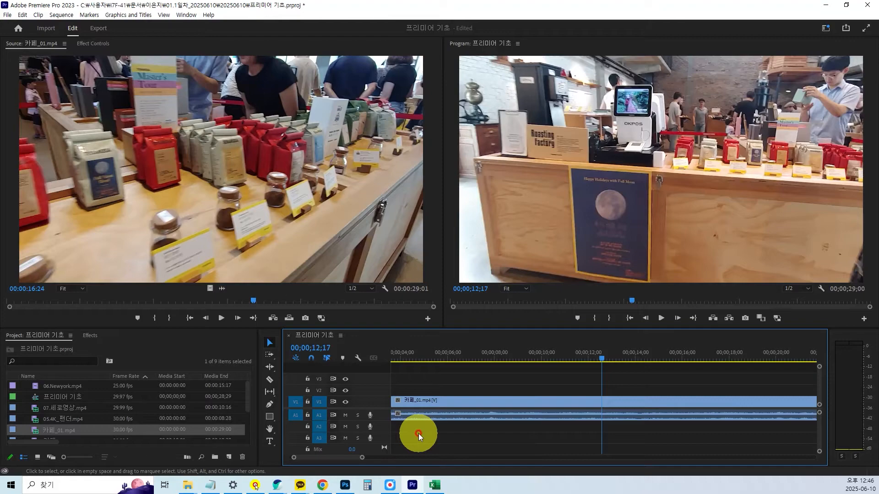
key("minus")
key("minus")
key("minus")
key("minus")
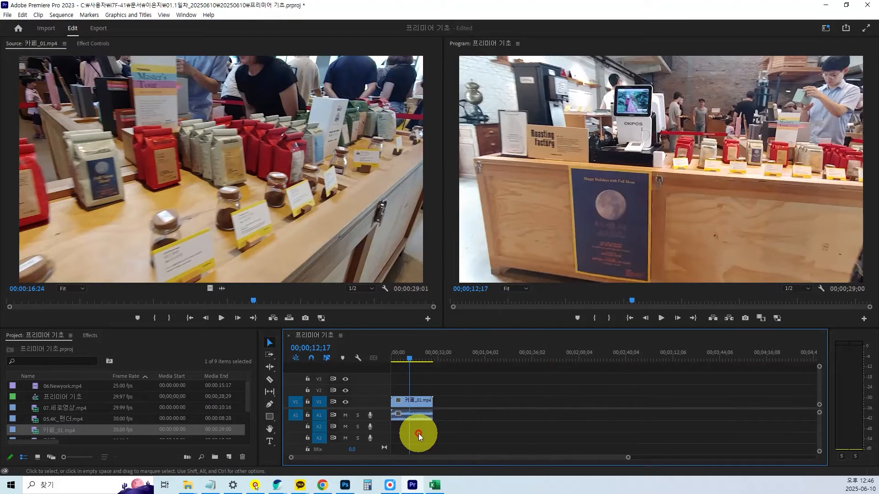
key("equal")
key("equal")
key("equal")
key("equal")
key("minus")
key("minus")
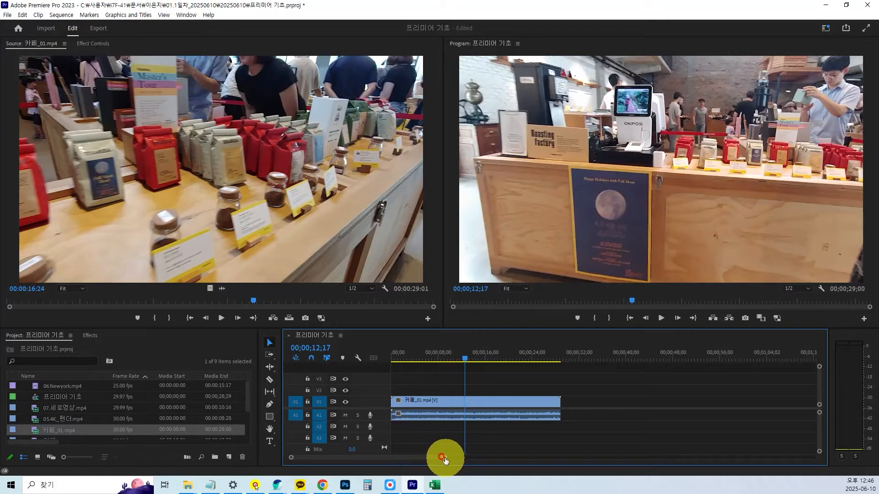
mouse_move(443, 459)
left_mouse_down()
mouse_move(398, 461)
mouse_move(608, 458)
mouse_move(628, 460)
mouse_move(492, 464)
mouse_move(697, 467)
mouse_move(586, 479)
mouse_move(685, 469)
mouse_move(608, 398)
mouse_move(477, 413)
left_mouse_up()
key("equal")
key("equal")
key("equal")
key("equal")
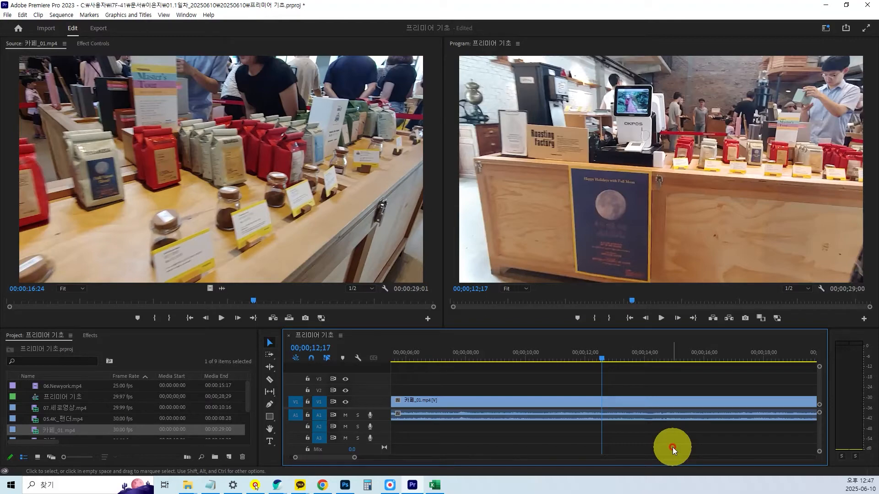
key("minus")
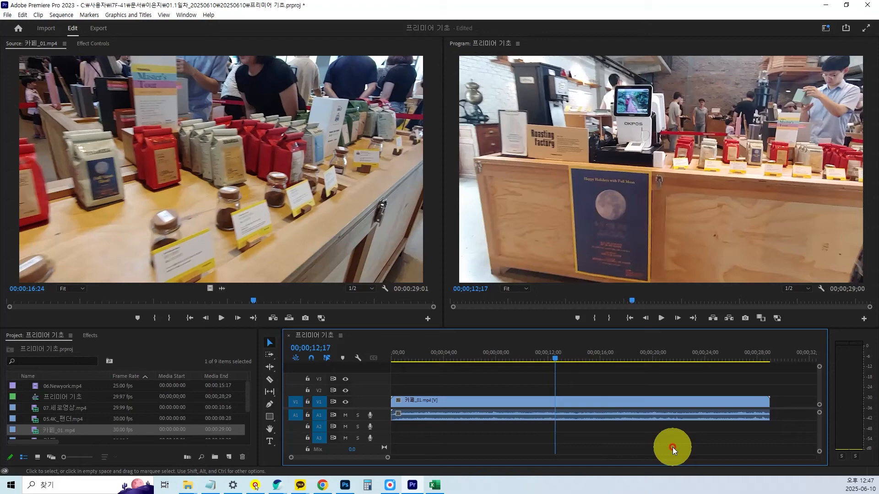
Switch to the 20250510.txt notes in Notepad, review the timeline zoom shortcuts, and minimize the notes window.
key("alt+Tab")
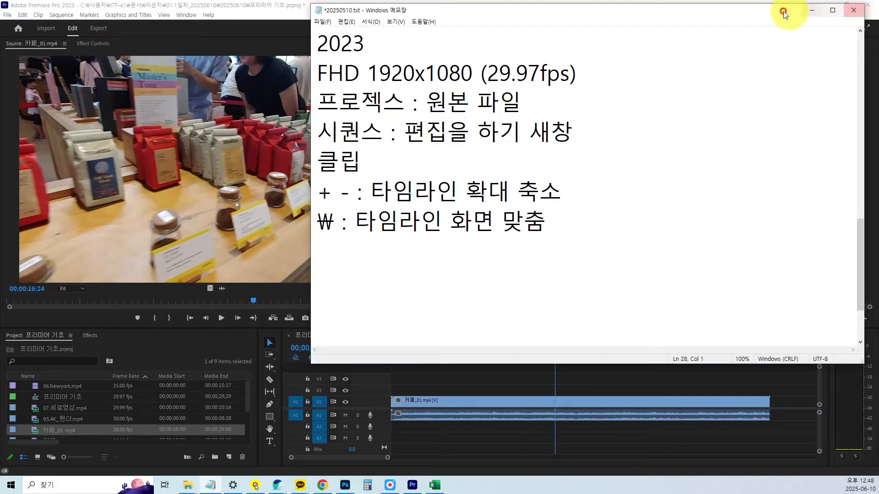
left_click_drag(772, 17, 777, 17)
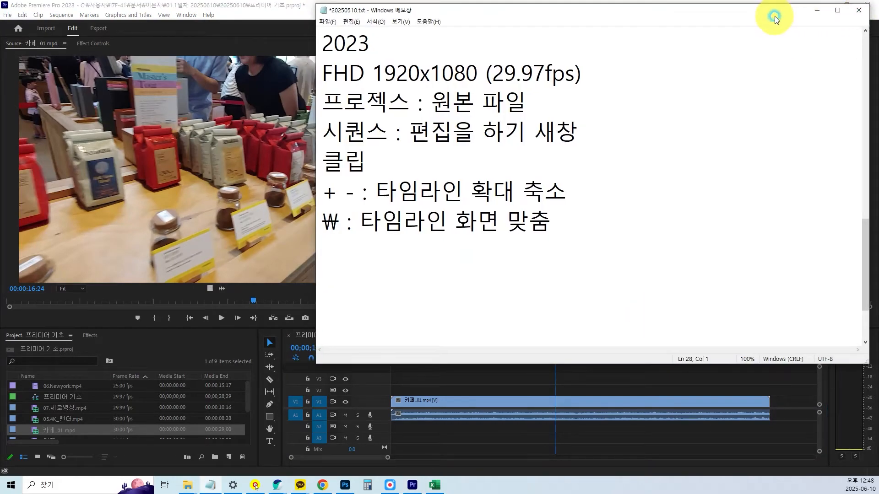
left_click(815, 10)
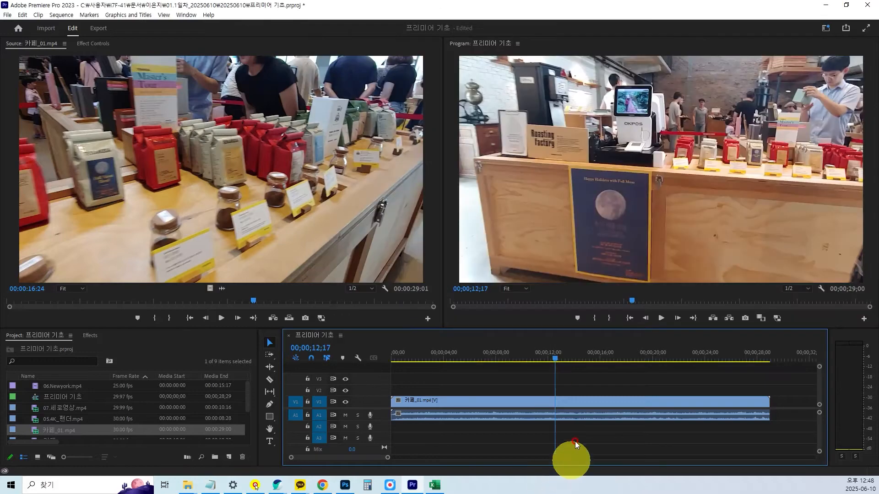
Move the linked 카페_01.mp4 clip to 00;00;14;11 in the timeline, and shift it back to start at about six seconds.
left_click(577, 405)
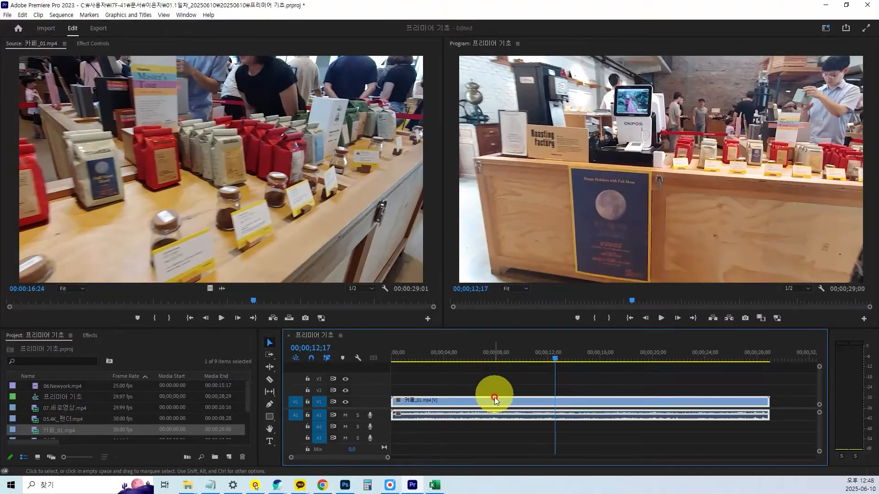
left_click_drag(494, 399, 588, 401)
key("minus")
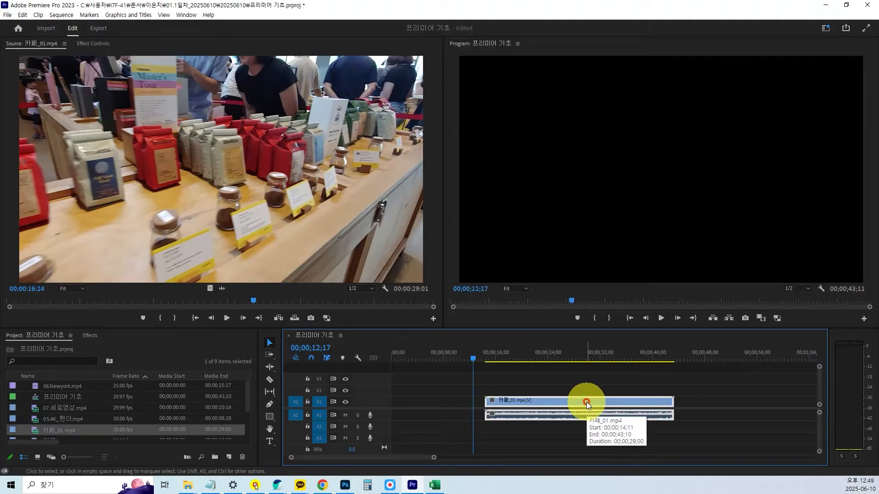
left_click_drag(586, 403, 552, 403)
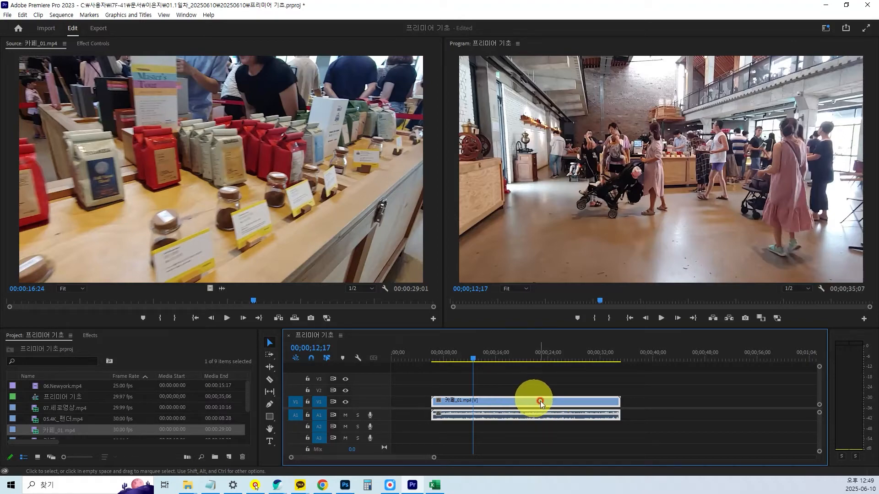
Unlink the video and audio of the 카페_01.mp4 clip in the timeline.
right_click(539, 404)
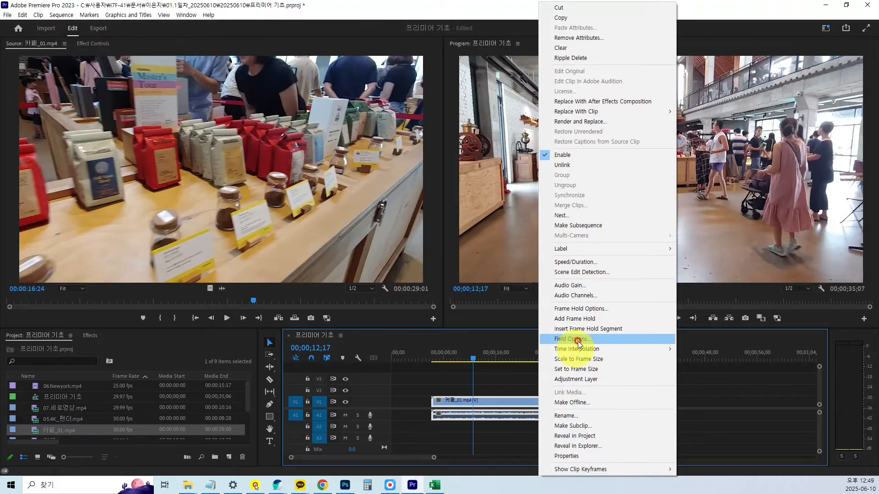
key("ctrl")
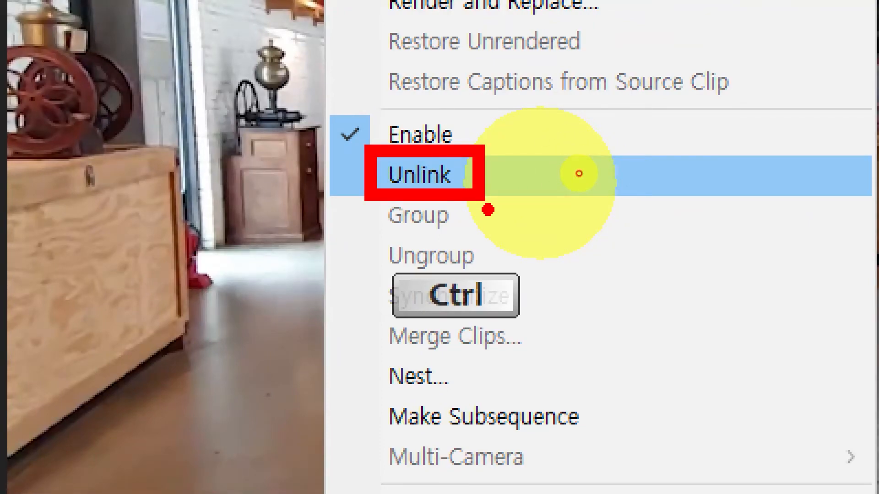
left_click(579, 173)
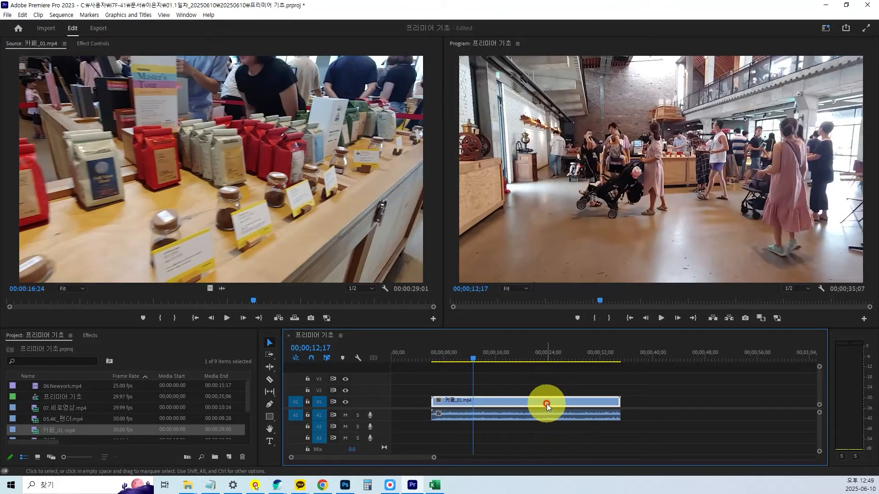
Move only the video part of the unlinked 카페_01.mp4 clip away from its audio, to start at the playhead at 00;00;16;22.
left_click_drag(547, 404, 630, 406)
left_click_drag(576, 421, 565, 405)
left_click_drag(468, 358, 500, 358)
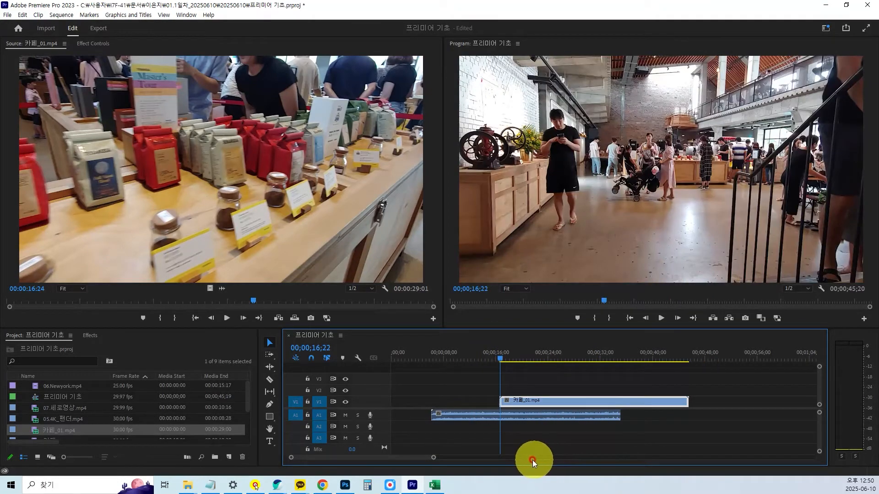
Delete the 카페_01.mp4 audio from track A1 and move the remaining video clip to the start of the sequence.
left_click(538, 418)
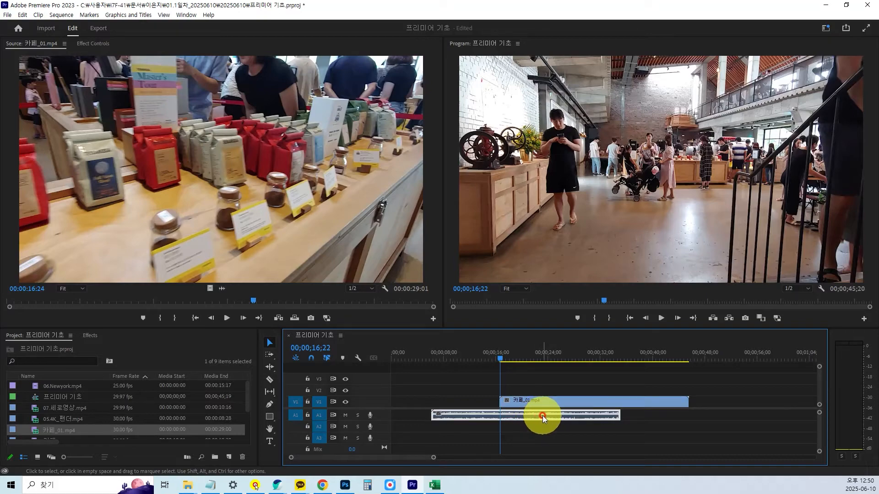
key("Delete")
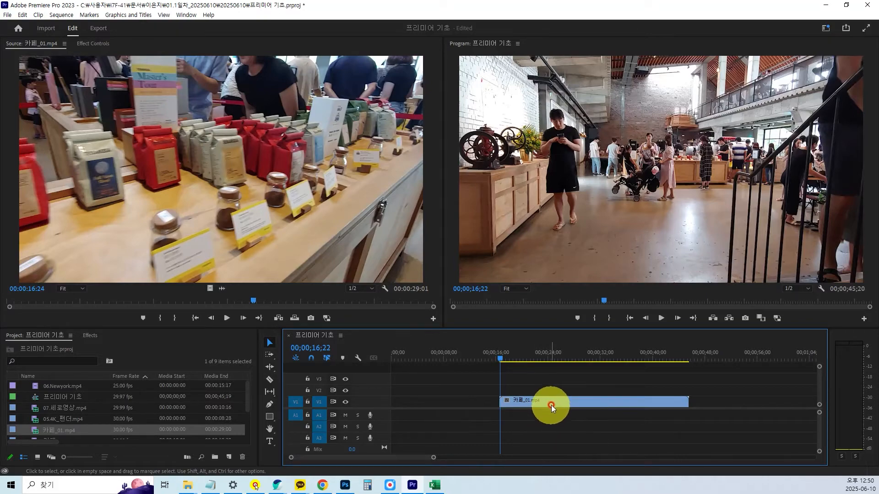
left_click_drag(554, 403, 436, 407)
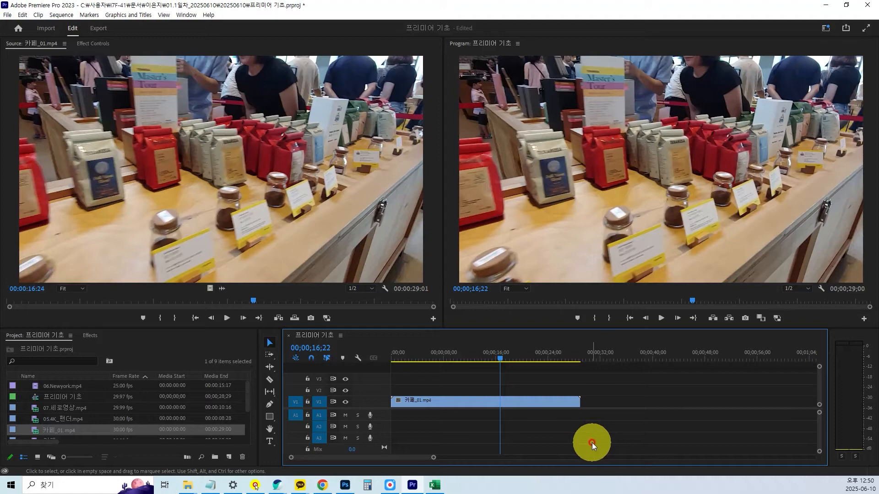
Switch to the Notepad notes, add the lines "Ctrl + Z : 전단계" and "Ctrl + Shift + Z : 다음단계", and minimize the notes window.
left_click(210, 485)
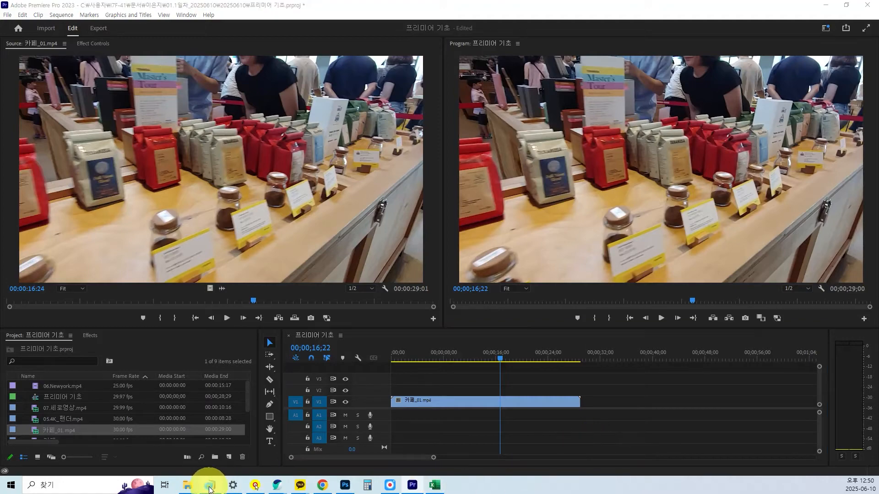
type("Ctrl + Z : 전단계")
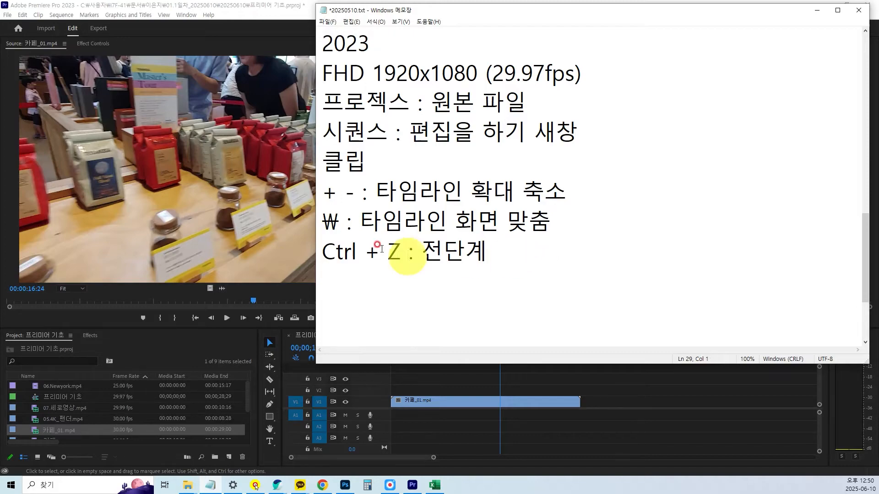
left_click_drag(326, 252, 422, 253)
key("ctrl+c")
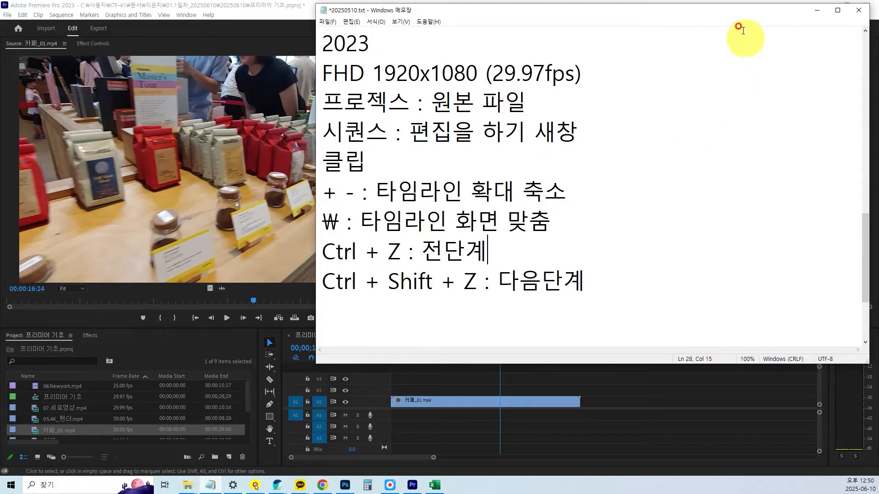
left_click_drag(737, 16, 733, 20)
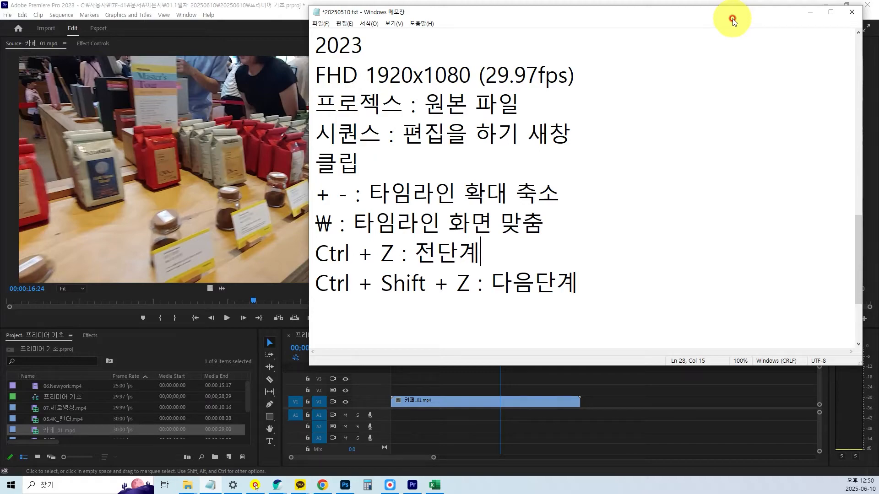
left_click_drag(733, 20, 721, 20)
left_click(798, 12)
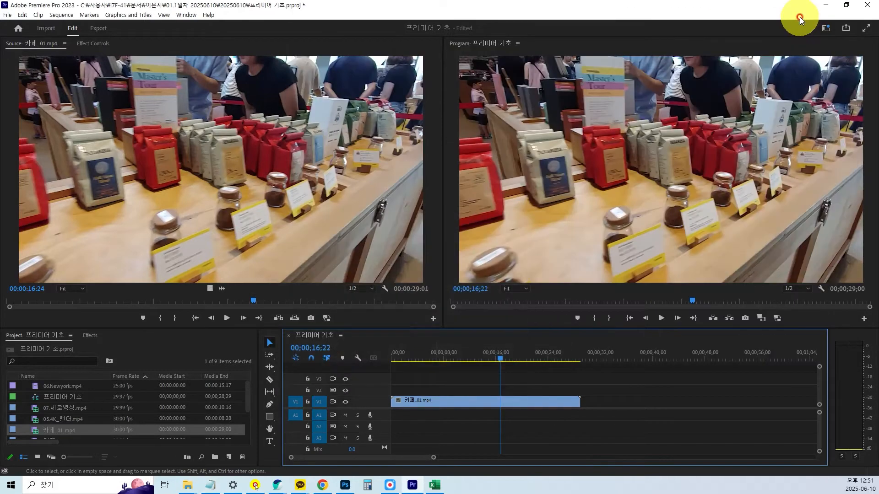
Undo the timeline edits until the linked 카페_01.mp4 clip with its audio is back at the sequence start, and select it.
left_click(640, 405, "ctrl")
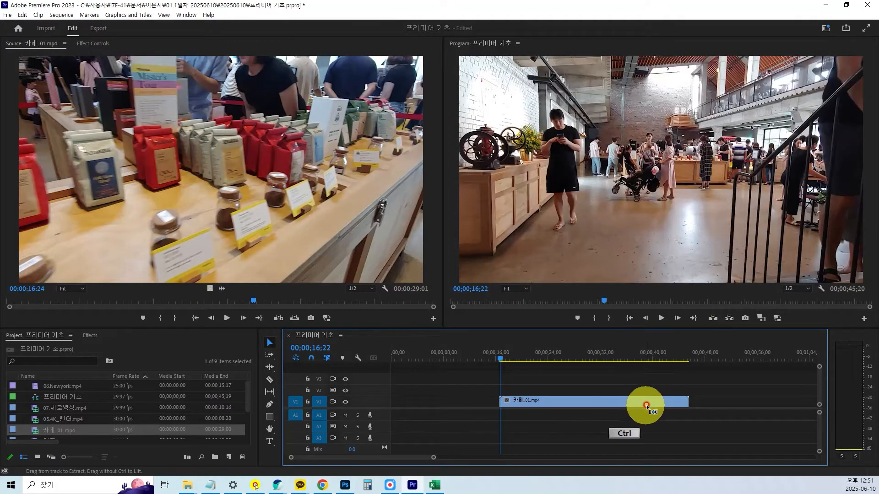
key("ctrl+z")
key("ctrl+z")
key("ctrl+z")
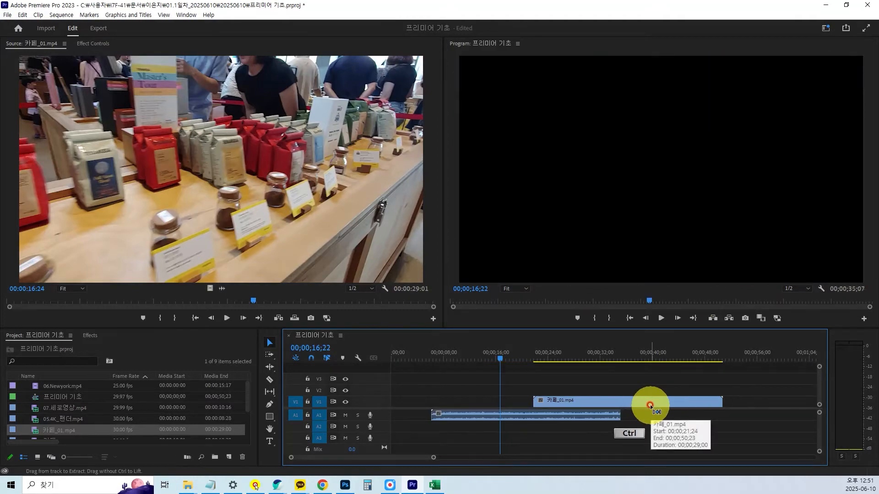
key("ctrl+z")
left_click(587, 403)
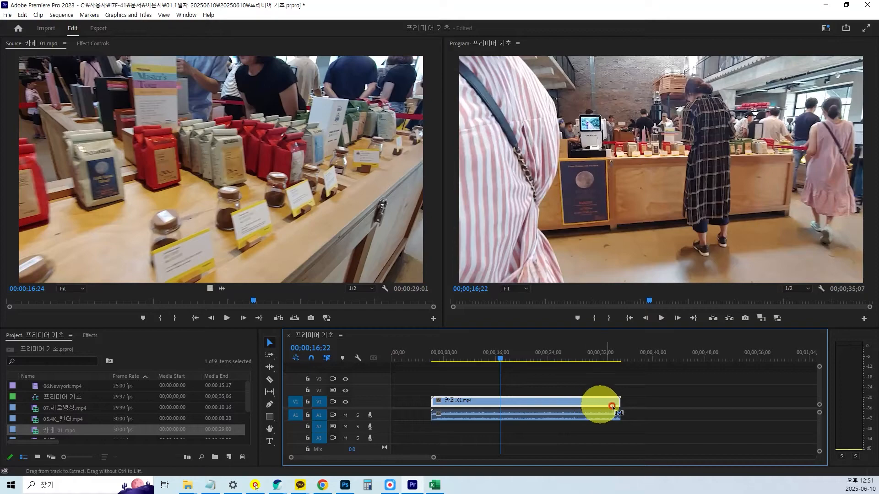
key("ctrl+z")
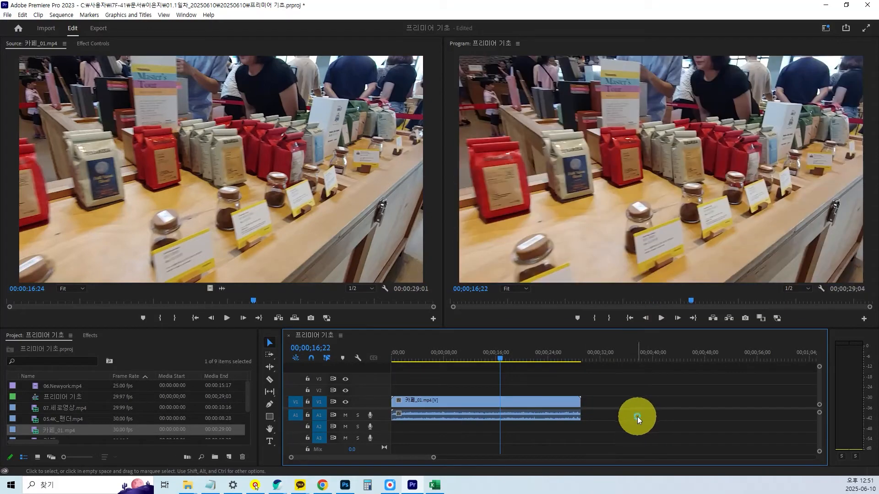
left_click(547, 403)
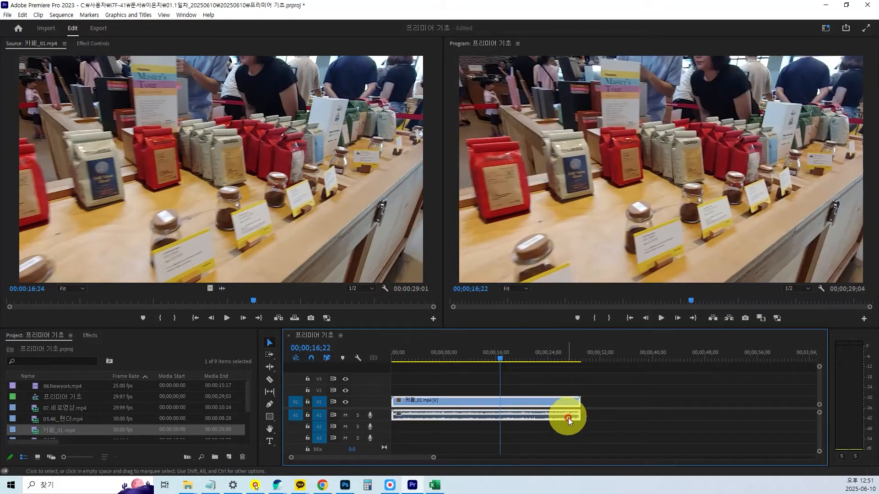
Place the timeline playhead at 00;00;13;06 and enlarge the monitor area, giving the Program monitor slightly more width than the Source monitor.
key("alt+Tab")
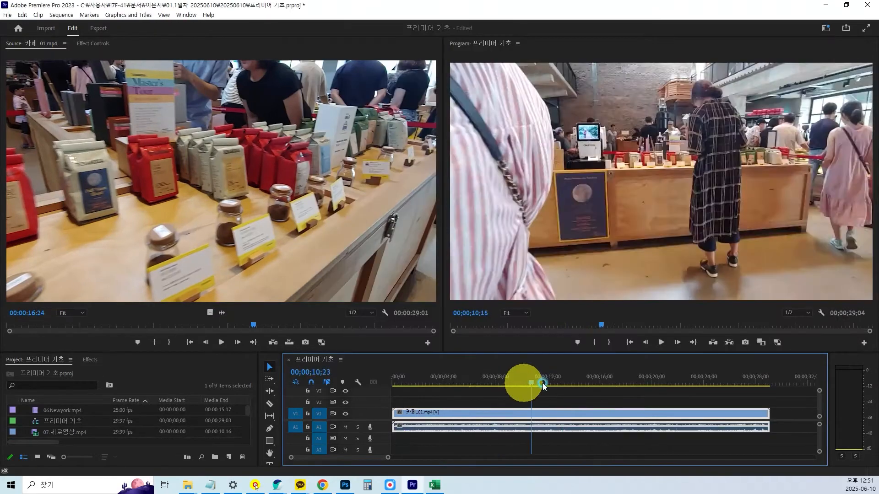
left_click_drag(530, 386, 563, 383)
left_click_drag(576, 412, 562, 415)
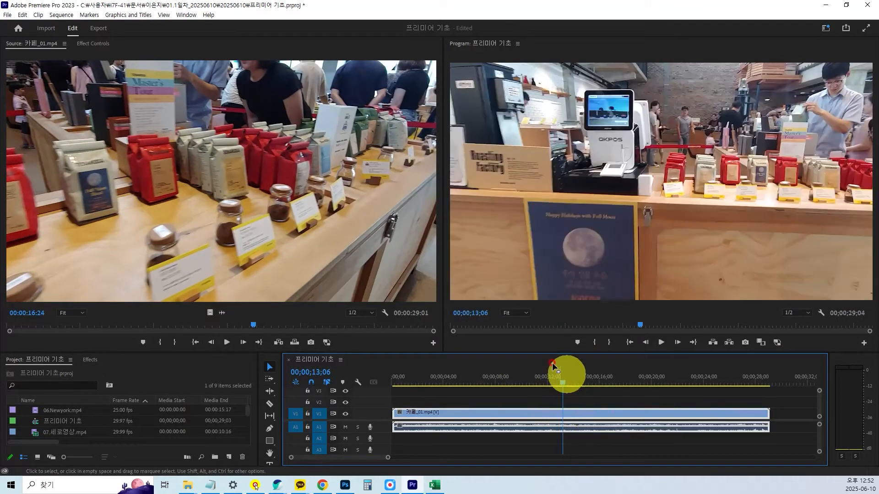
left_click_drag(509, 419, 491, 418)
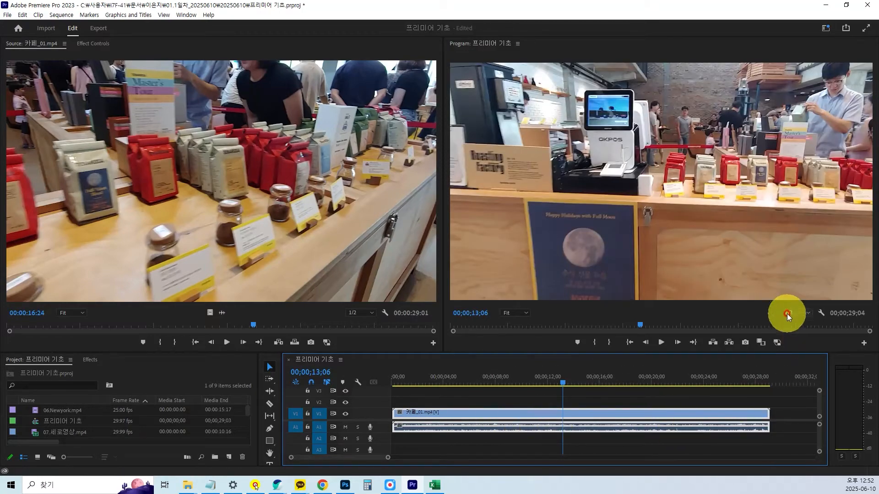
left_click_drag(438, 183, 428, 183)
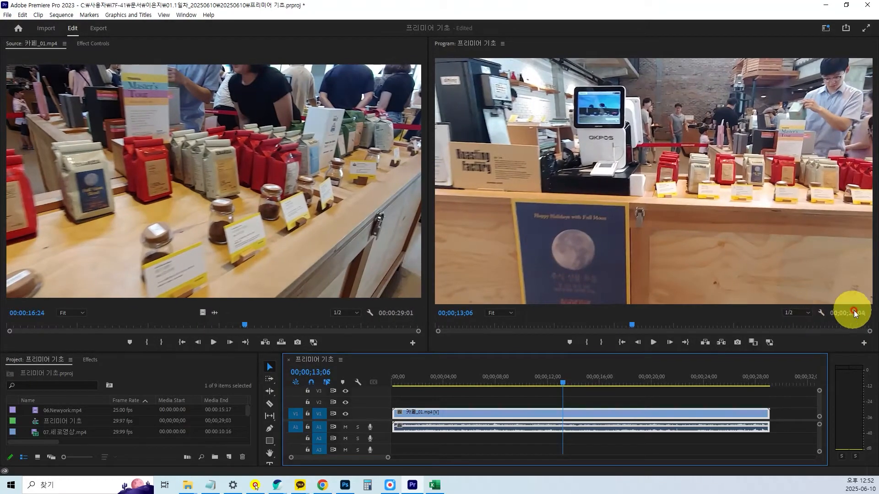
key("ctrl")
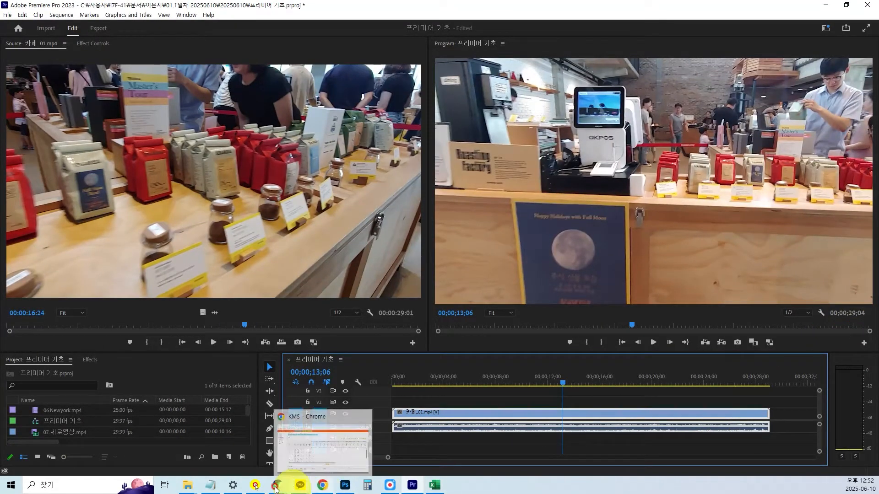
Switch to the Notepad notes, add the line "00;00;00;00 = 시:분:초:프레임" at the end, and minimize the notes window.
left_click(210, 486)
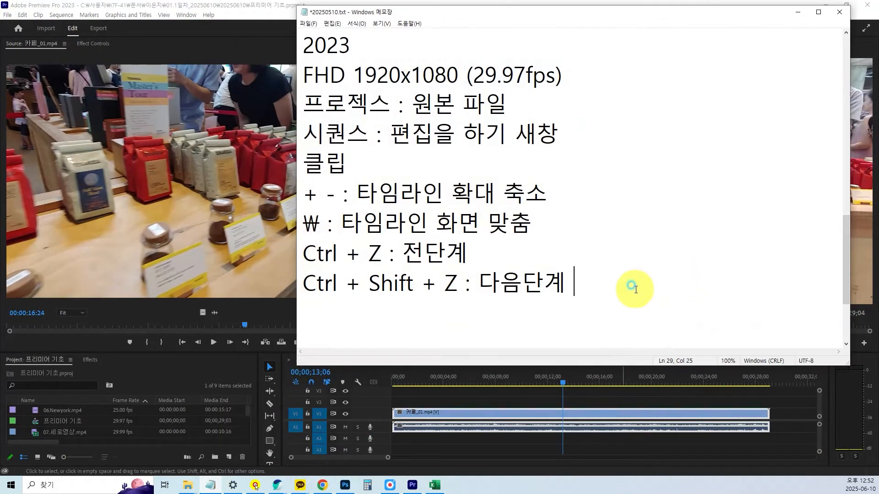
key("Return")
type("00;00;00;00 = 시:분:초:프레임")
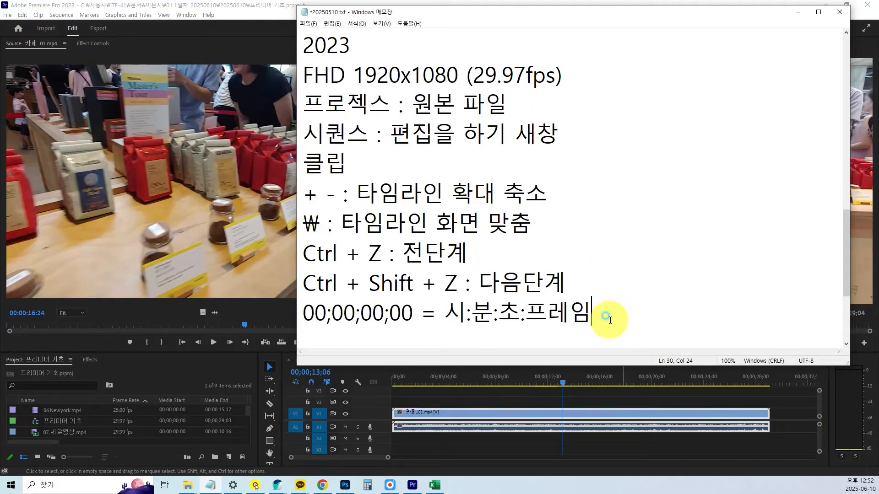
left_click(797, 13)
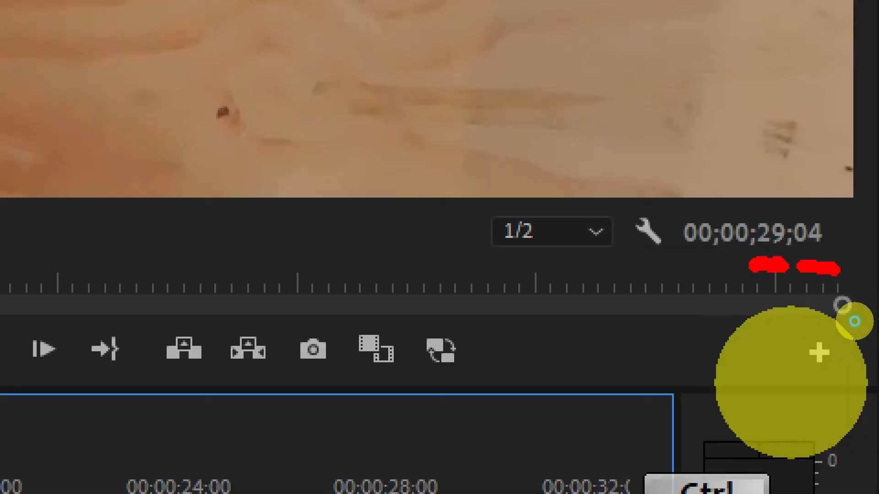
mouse_move(860, 322)
left_mouse_down()
mouse_move(869, 310)
mouse_move(838, 307)
left_mouse_up()
mouse_move(713, 211)
left_mouse_down()
mouse_move(666, 247)
mouse_move(751, 263)
left_mouse_up()
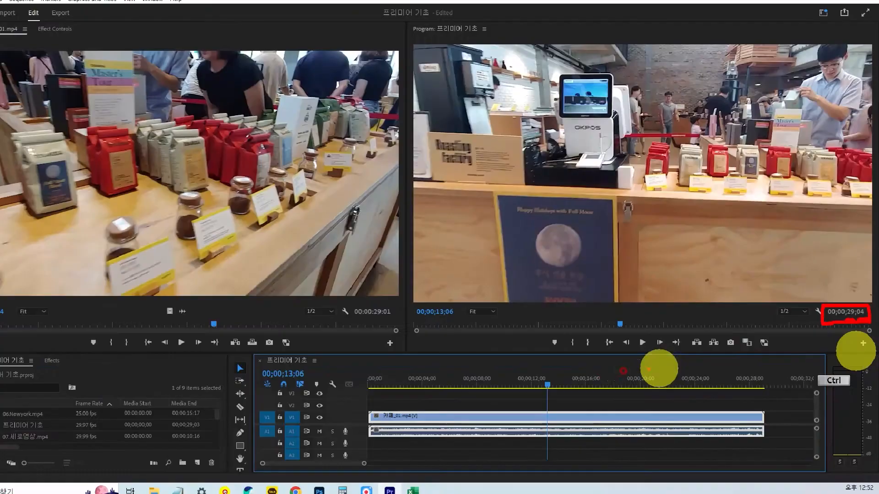
key("ctrl")
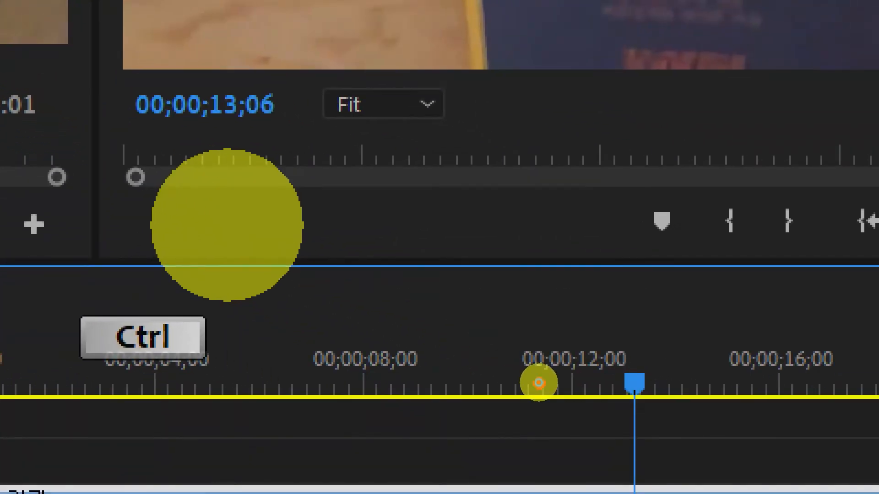
mouse_move(674, 375)
left_mouse_down()
mouse_move(662, 410)
mouse_move(582, 401)
mouse_move(615, 326)
mouse_move(683, 352)
mouse_move(678, 402)
left_mouse_up()
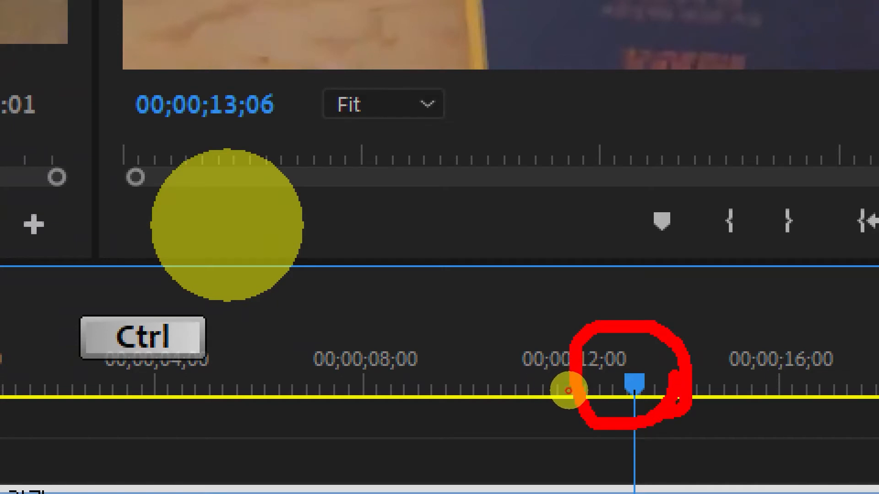
key("Escape")
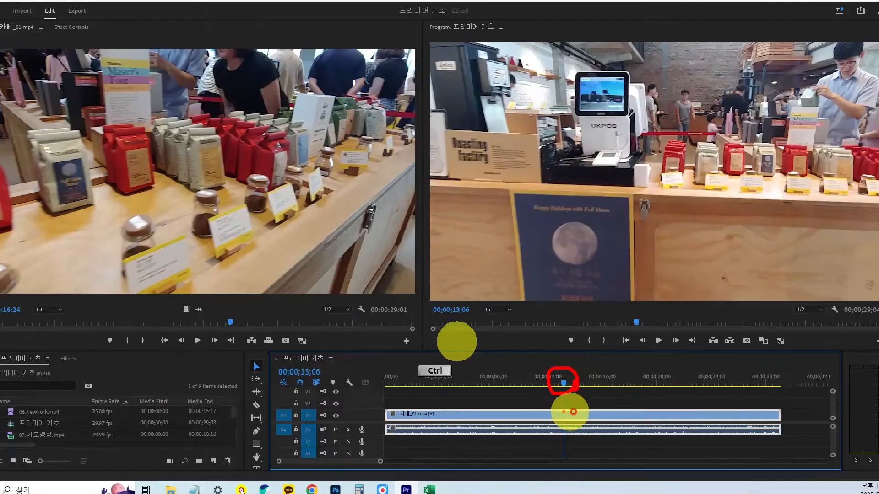
key("ctrl+1")
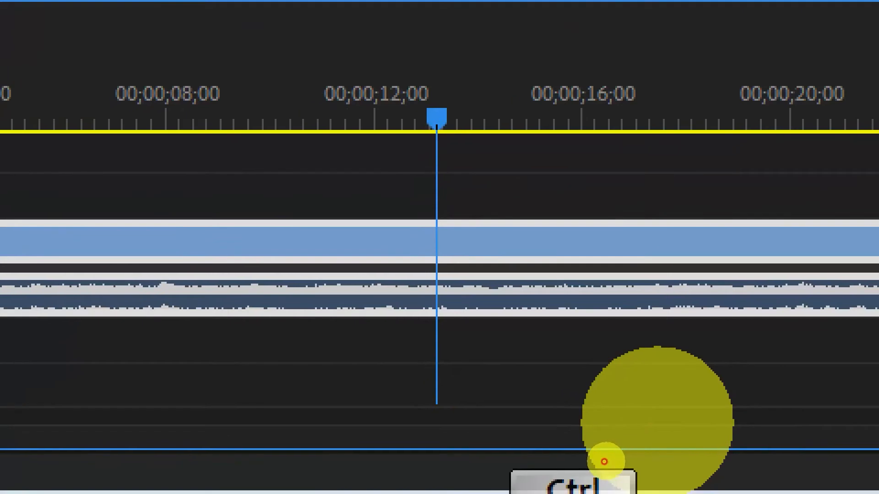
left_click(598, 460)
left_click_drag(405, 84, 502, 433)
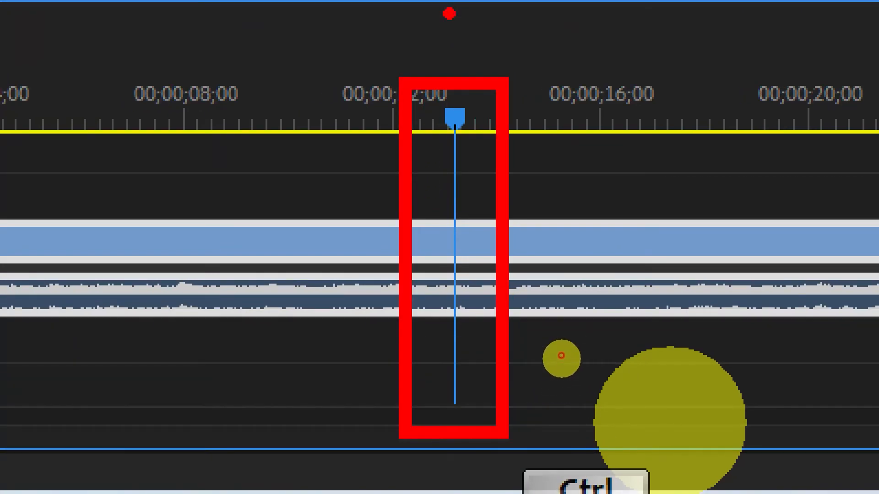
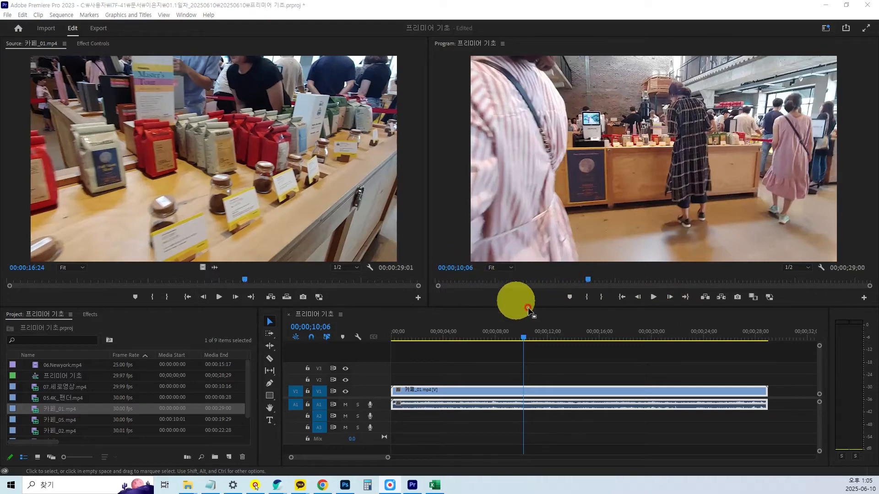
Enlarge the Source and Program monitor area slightly and place the timeline playhead at 00;00;12;12.
left_click_drag(565, 306, 565, 318)
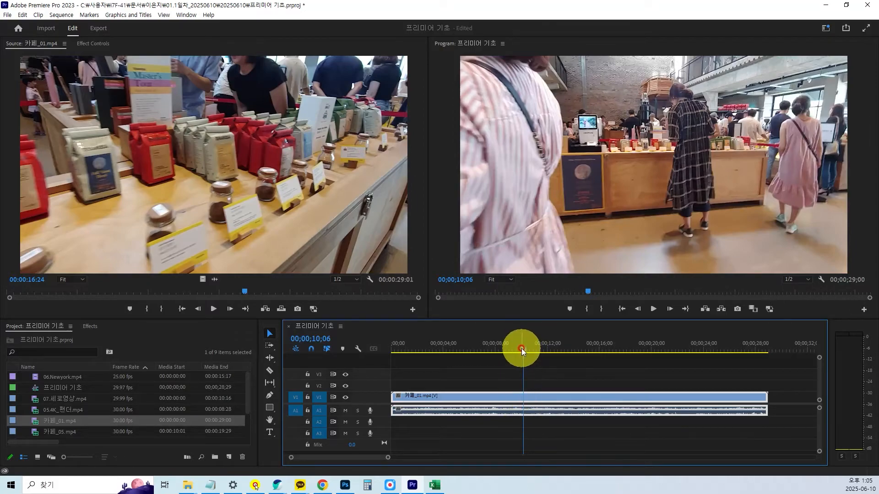
left_click_drag(524, 348, 552, 348)
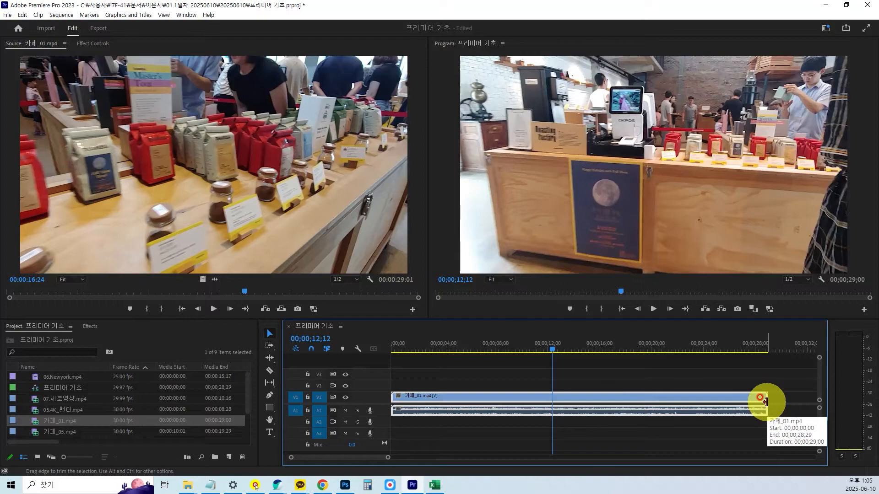
Trim both ends of the 카페_01.mp4 clip so it runs from about 00;00;11;12 to 00;00;18;00, scrubbing over the trimmed section.
left_click_drag(765, 401, 647, 403)
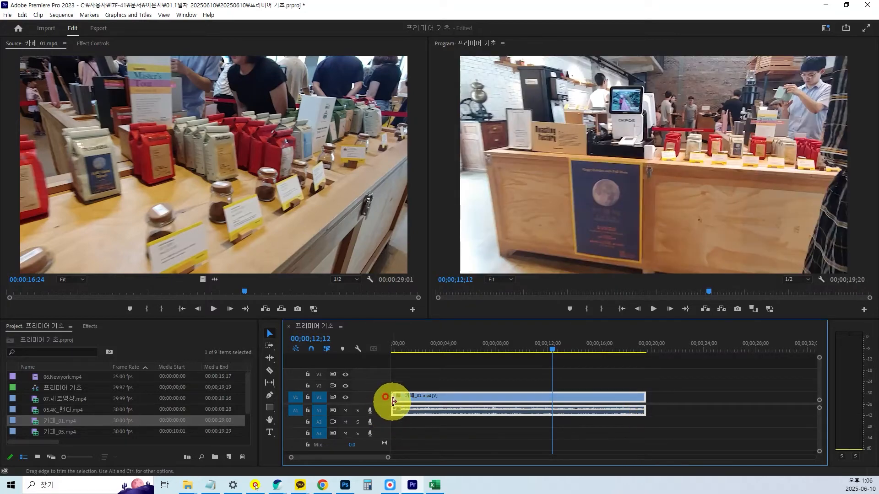
left_click_drag(394, 402, 520, 404)
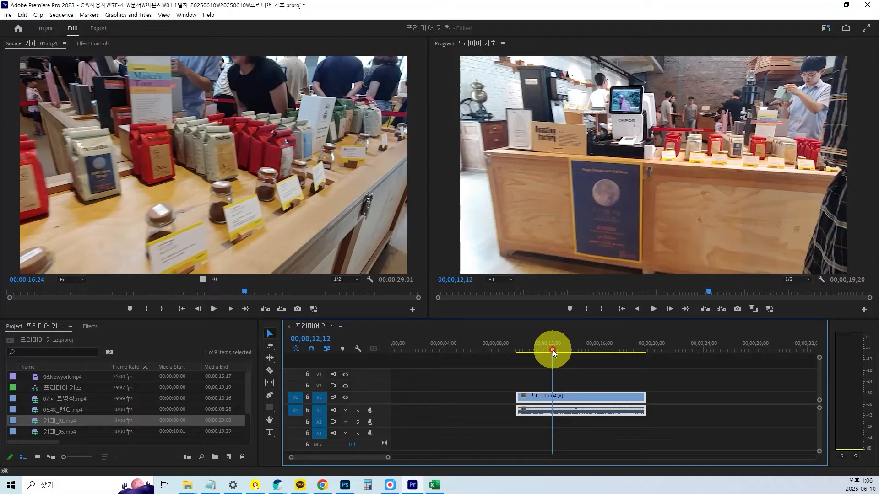
left_click_drag(553, 350, 674, 354)
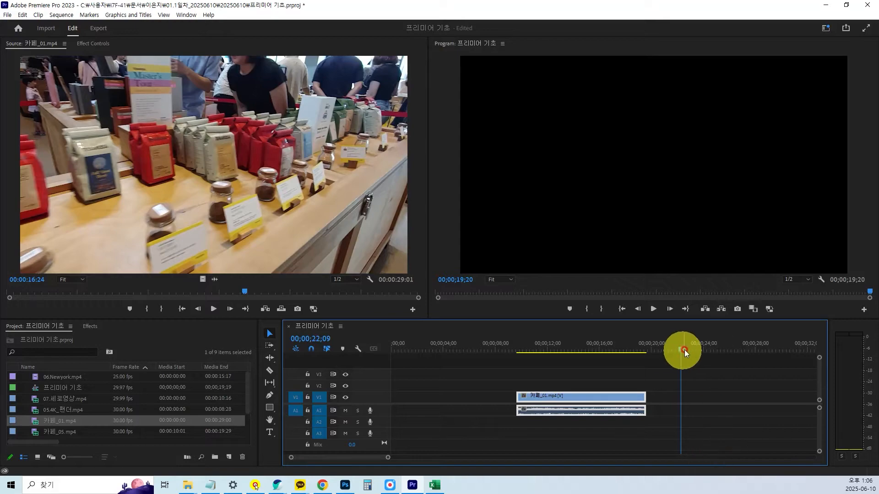
left_click_drag(683, 348, 583, 354)
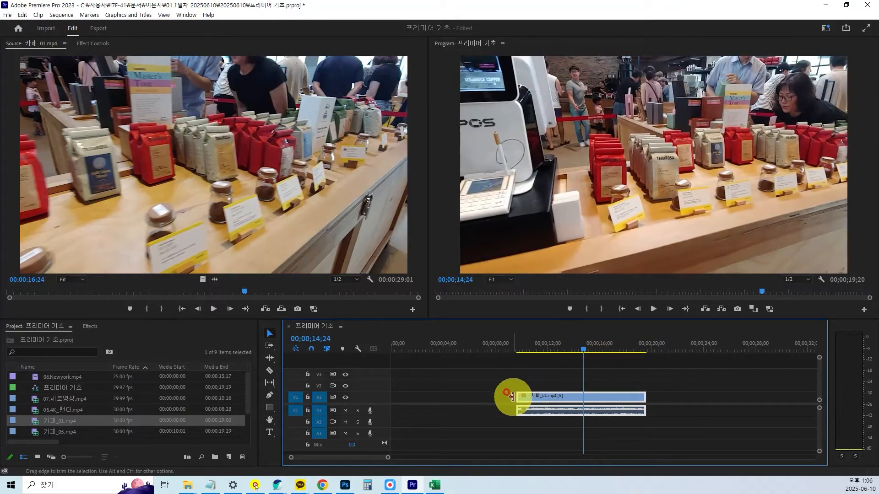
left_click_drag(516, 397, 541, 398)
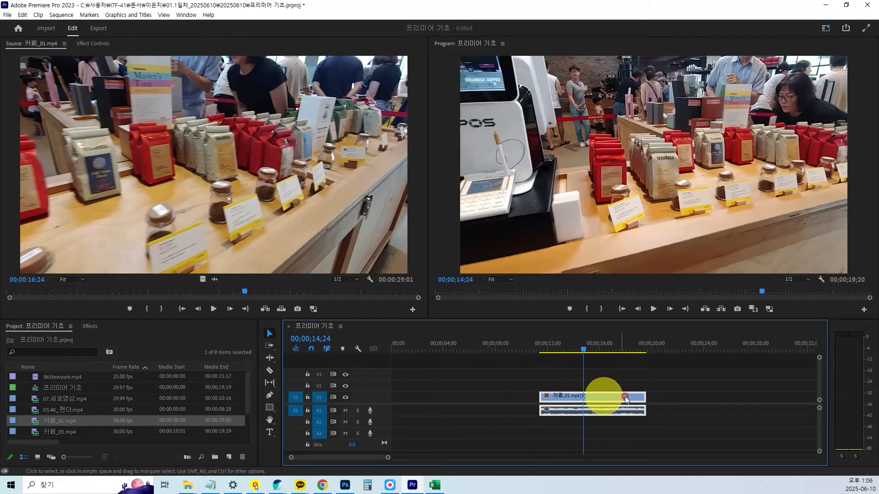
left_click_drag(643, 397, 623, 398)
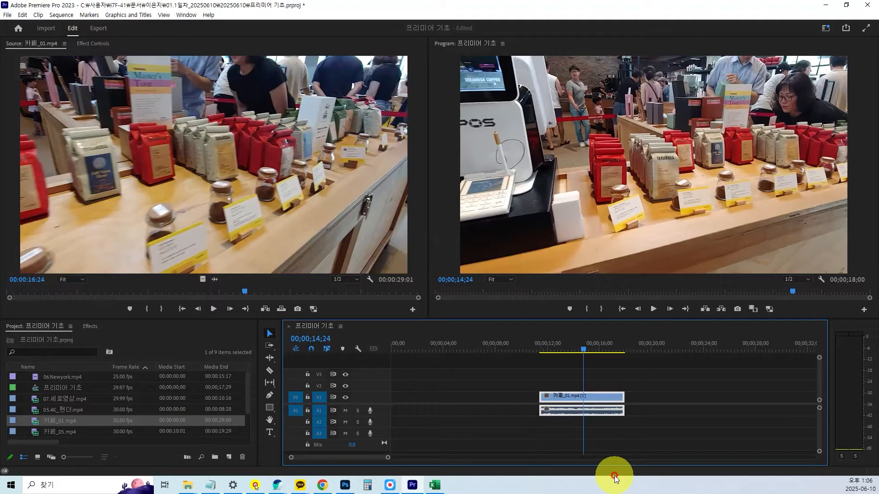
Extend both ends of the trimmed 카페_01.mp4 clip back to its full length, starting at the beginning of the sequence.
left_click_drag(622, 398, 781, 400)
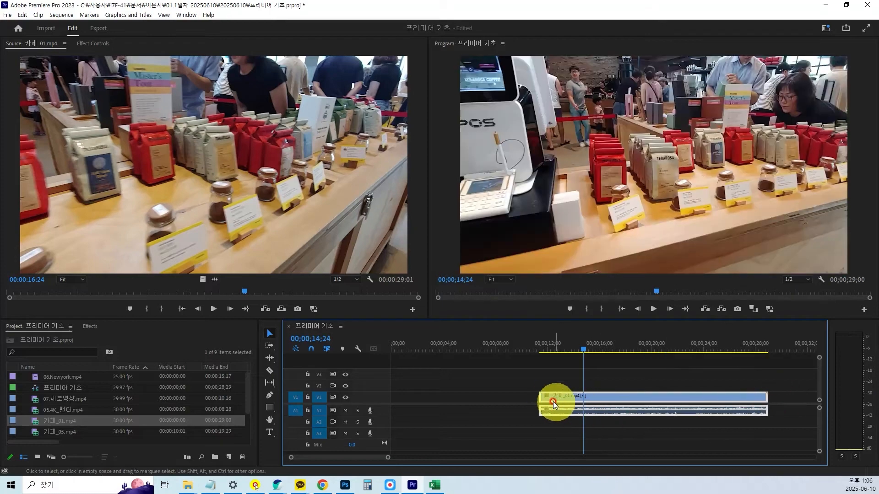
mouse_move(542, 402)
left_mouse_down()
mouse_move(384, 414)
mouse_move(455, 399)
mouse_move(540, 398)
left_mouse_up()
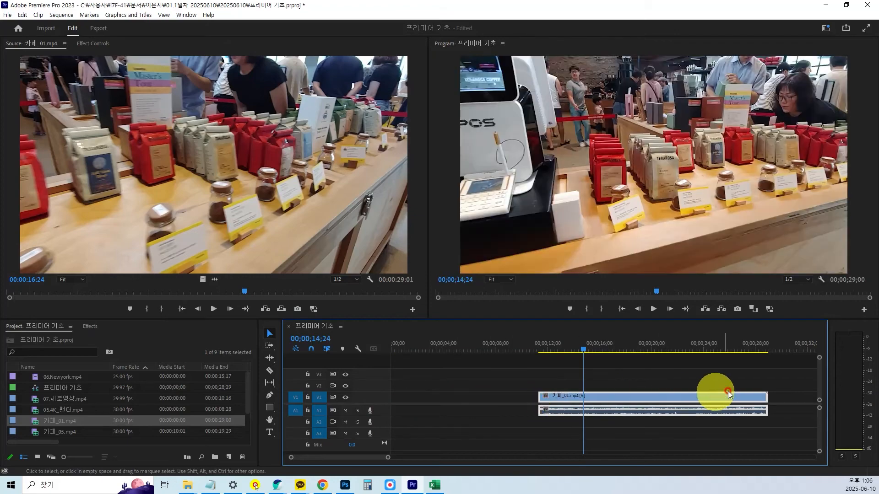
left_click_drag(763, 401, 795, 406)
left_click_drag(540, 403, 375, 406)
Split the 카페_01.mp4 clip and its audio with the Razor tool at 00;00;14;00.
left_click_drag(494, 354, 570, 361)
left_click(570, 348)
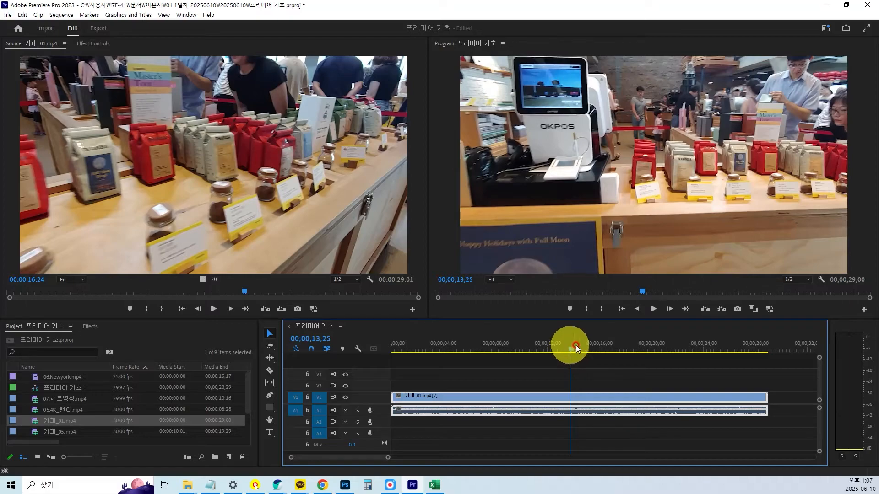
left_click_drag(564, 360, 574, 355)
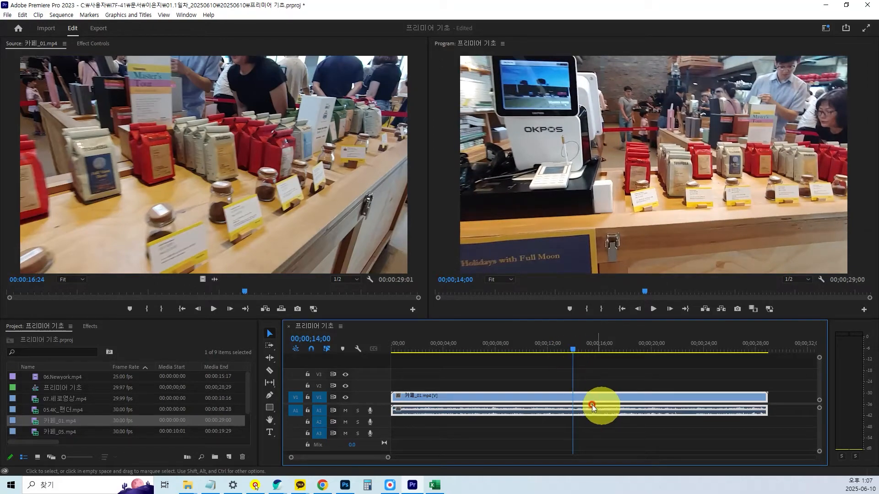
left_click(270, 372)
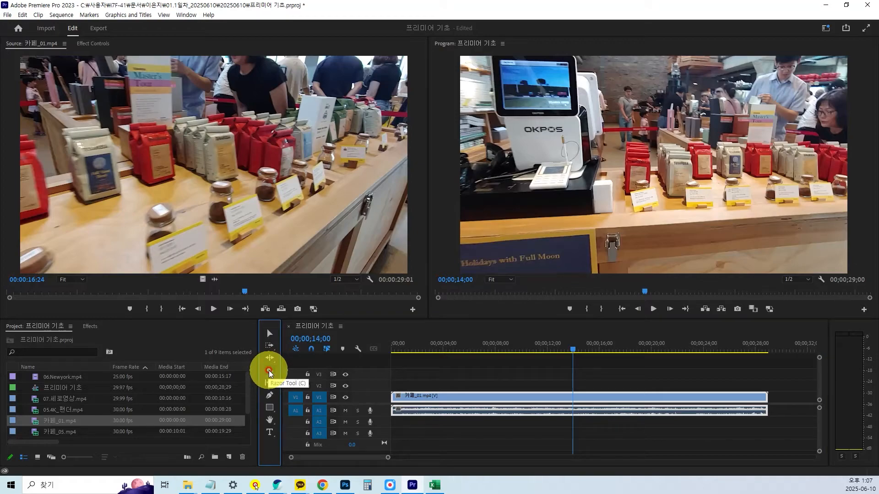
key("ctrl+1")
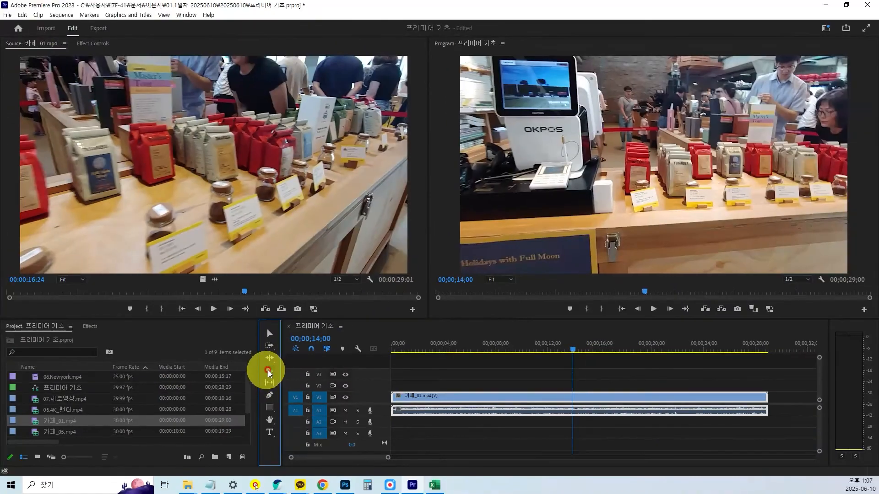
left_click(268, 369)
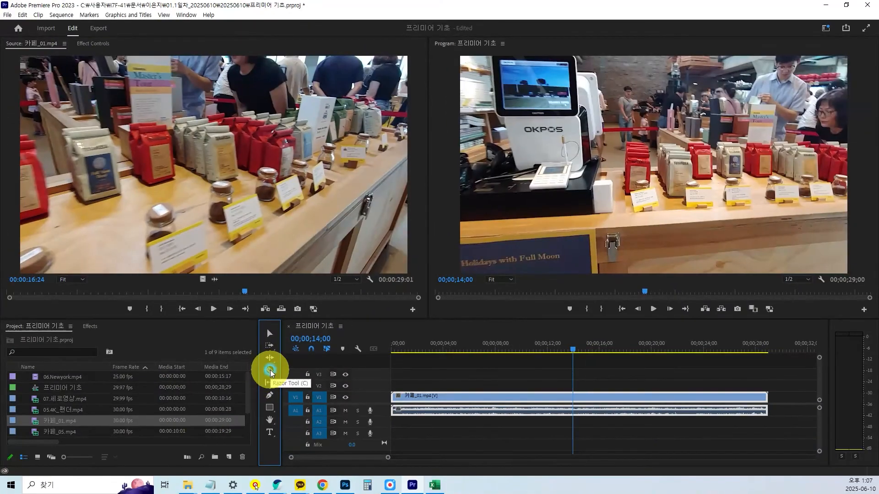
left_click(572, 398)
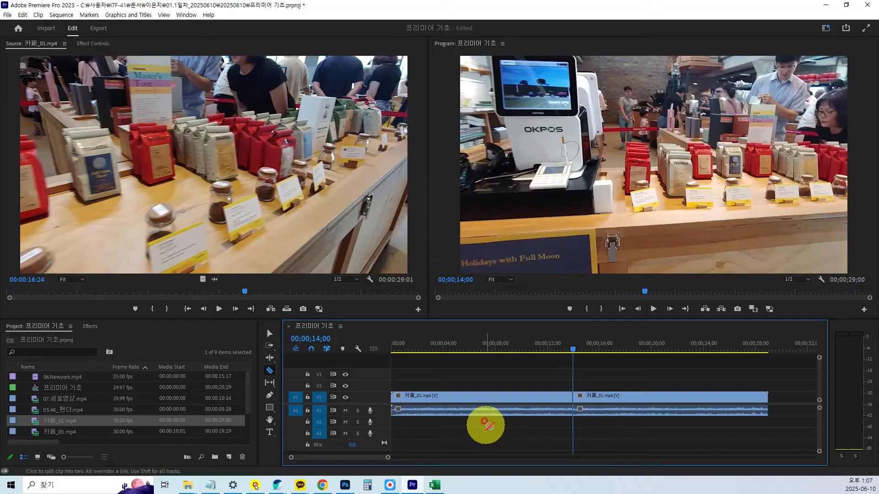
With the Selection tool, move the second 카페_01.mp4 part later so it starts at about 00;00;26;00.
left_click(269, 337)
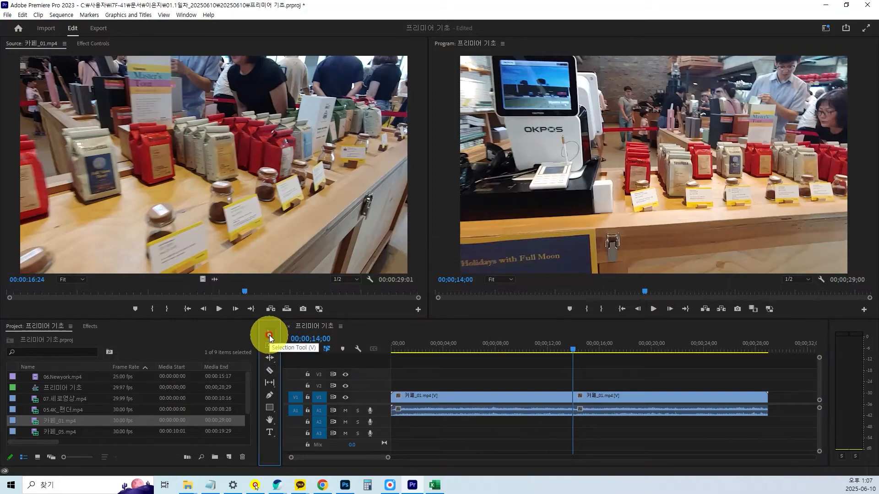
key("ctrl+1")
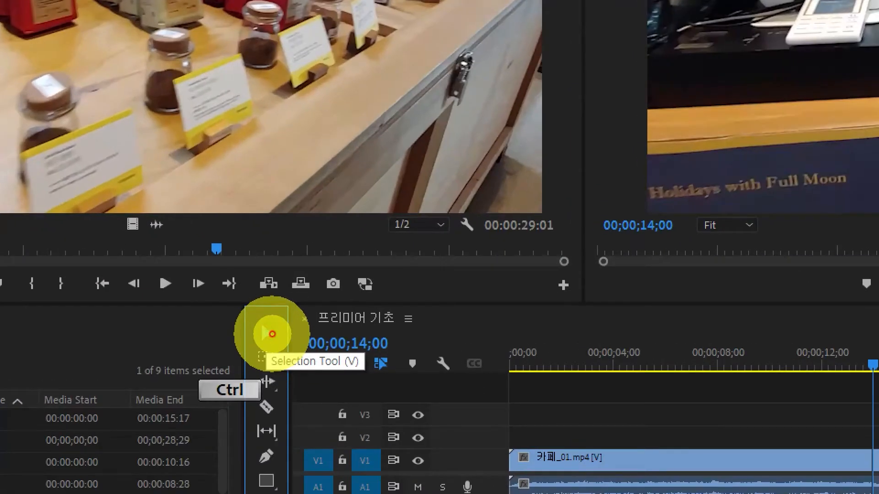
scroll(271, 339, "up", 2)
left_click(255, 350)
left_click_drag(259, 326, 280, 338)
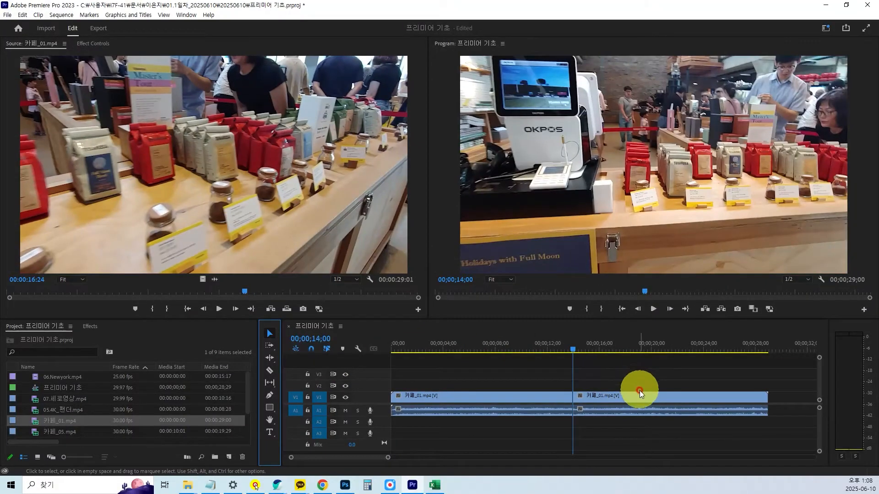
left_click(639, 398)
left_click_drag(639, 401, 703, 398)
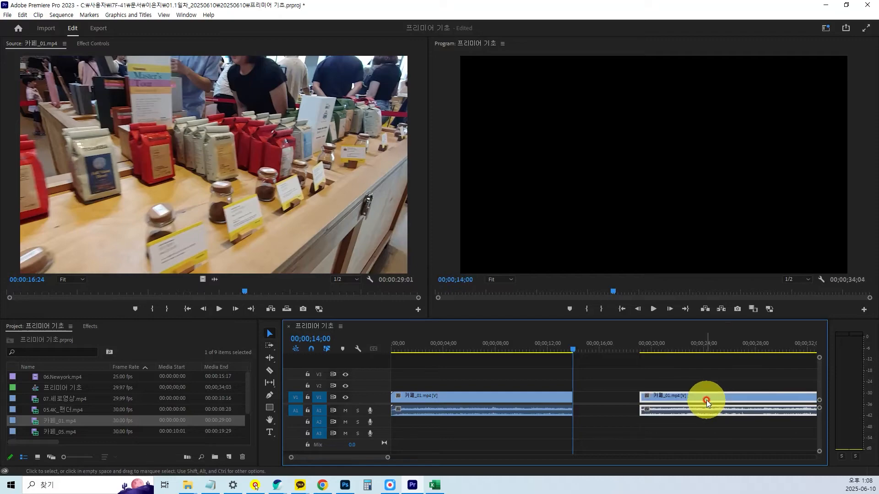
key("minus")
left_click_drag(589, 398, 609, 397)
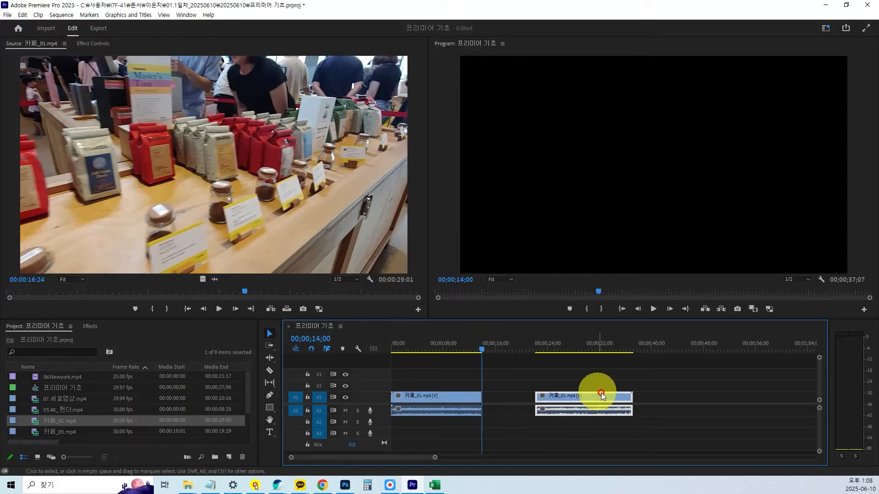
left_click_drag(600, 399, 624, 398)
Place 05.4K_팬더.mp4 in the gap at about 00;00;16;00 and move the second 카페_01.mp4 part about four seconds later.
left_click_drag(482, 348, 517, 357)
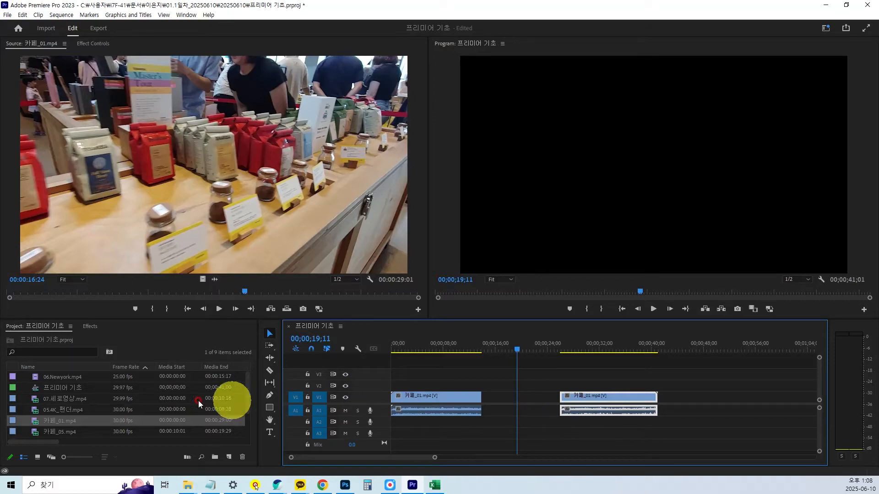
scroll(54, 429, "down", 2)
double_click(36, 389)
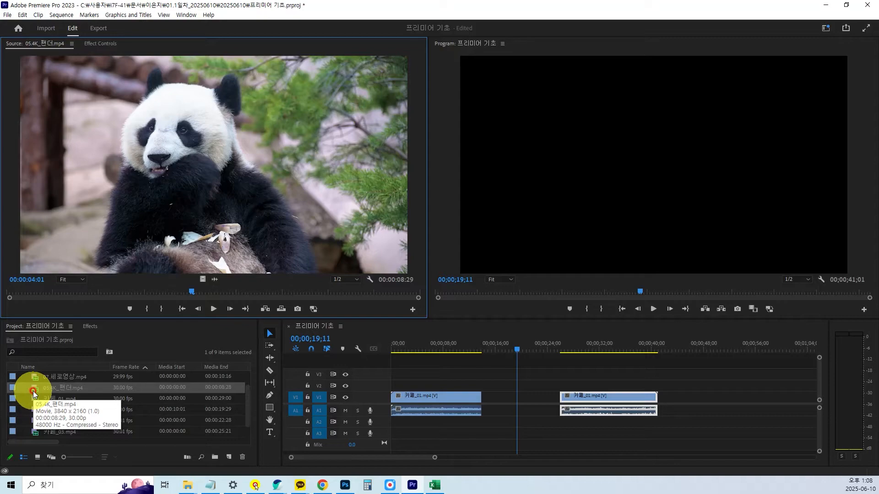
left_click_drag(34, 392, 496, 396)
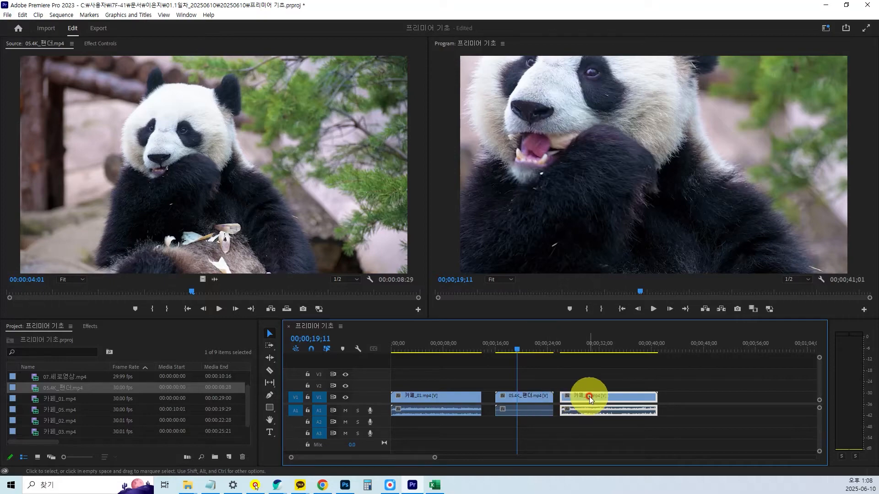
left_click_drag(589, 396, 617, 397)
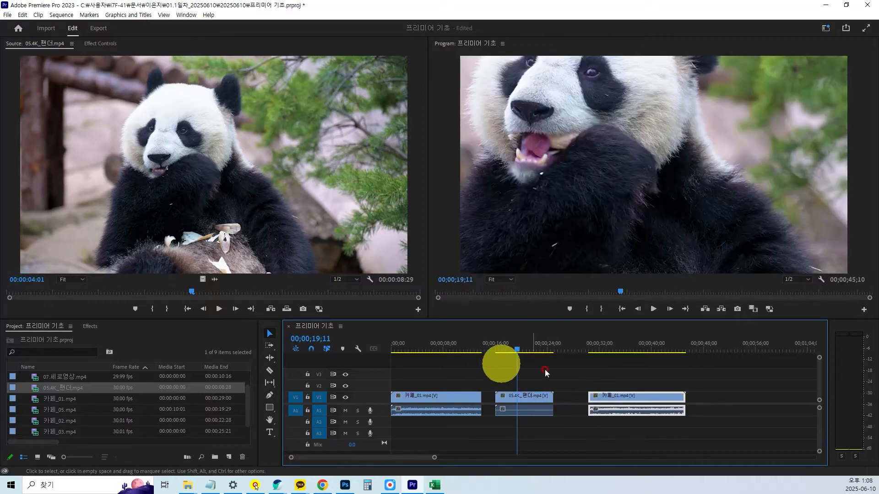
Delete the panda clip, move the second café part to 00;00;19;11, and place 05.4K_팬더.mp4 on V2 where the first part ends.
left_click(547, 400)
key("Delete")
left_click_drag(598, 399, 537, 407)
left_click_drag(40, 385, 482, 392)
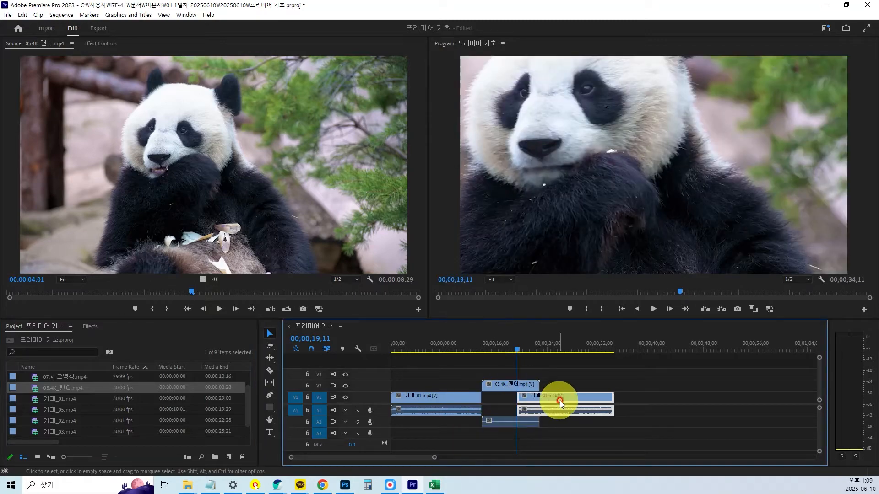
Move the second 카페_01.mp4 part to about 00;00;24;20 and move the panda clip down to V1, directly after the first part.
left_click_drag(565, 396, 601, 398)
left_click(531, 387)
left_click_drag(531, 391, 525, 408)
left_click(526, 351)
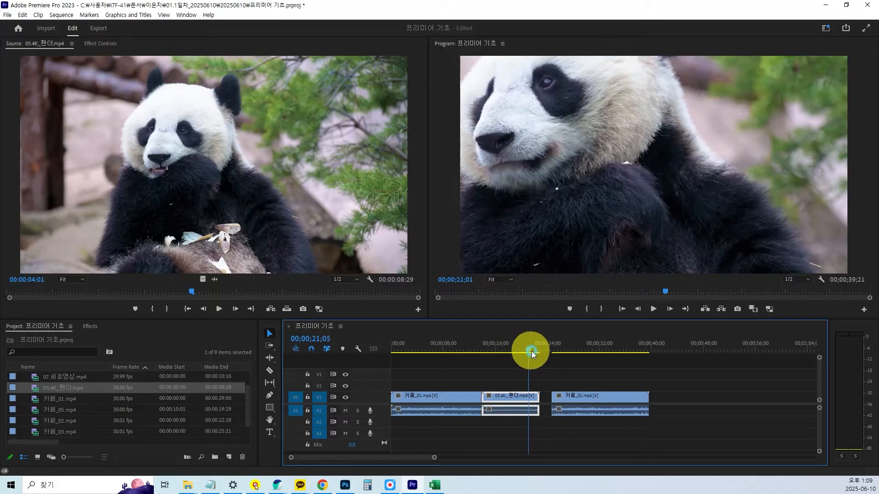
left_click_drag(538, 355, 514, 355)
Close the gap by snapping the second 카페_01.mp4 part to the end of the panda clip on V1.
left_click(625, 402)
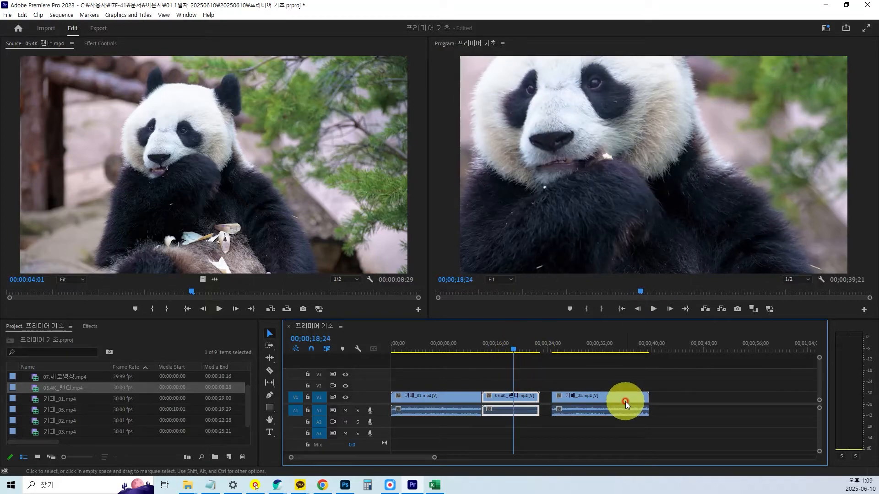
left_click_drag(625, 404, 613, 403)
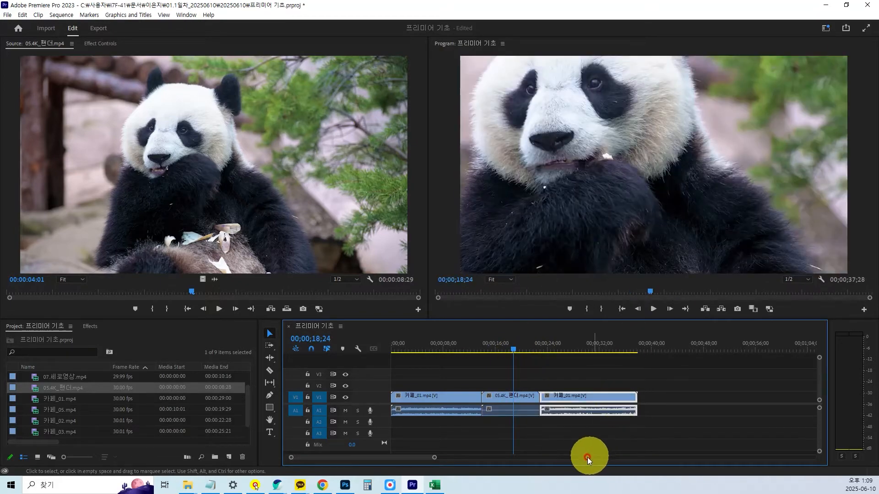
left_click_drag(569, 396, 592, 396)
left_click_drag(526, 397, 533, 418)
left_click_drag(594, 397, 526, 410)
Play the sequence from 00;00;09;28 to check the transitions into and out of the panda clip.
left_click_drag(512, 350, 454, 355)
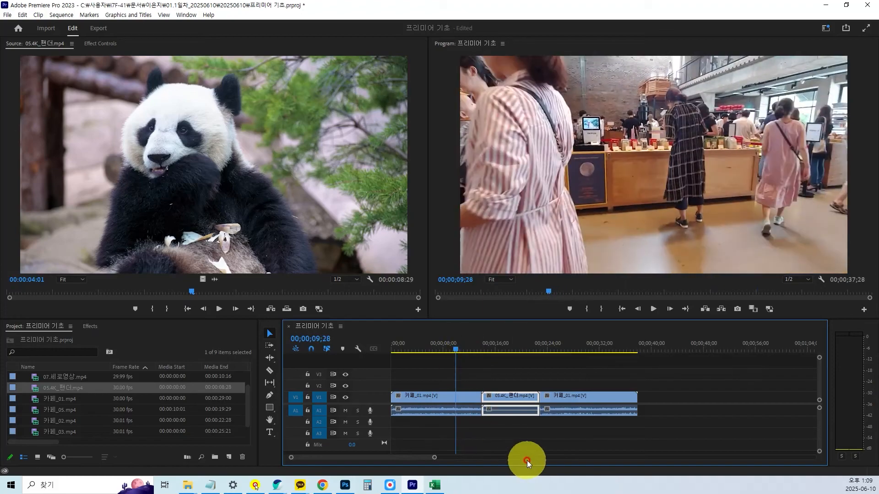
key("space")
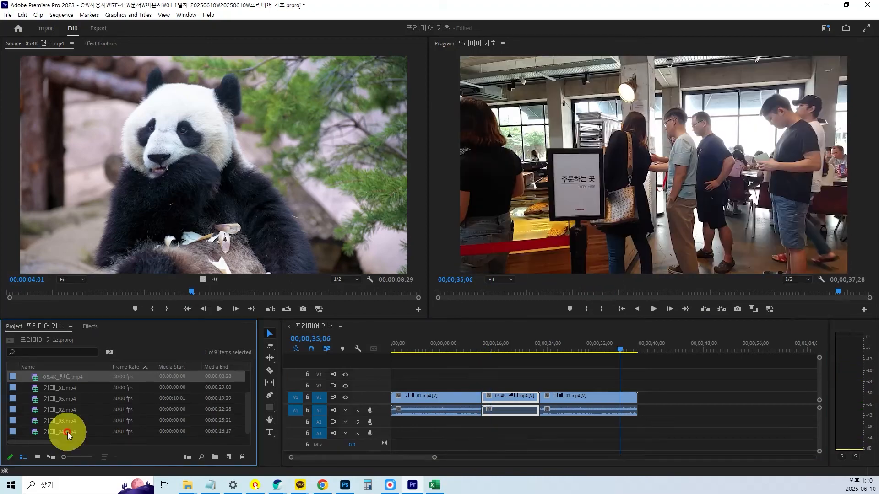
Delete the panda clip between the two 카페_01.mp4 parts without closing the gap.
left_click(513, 397)
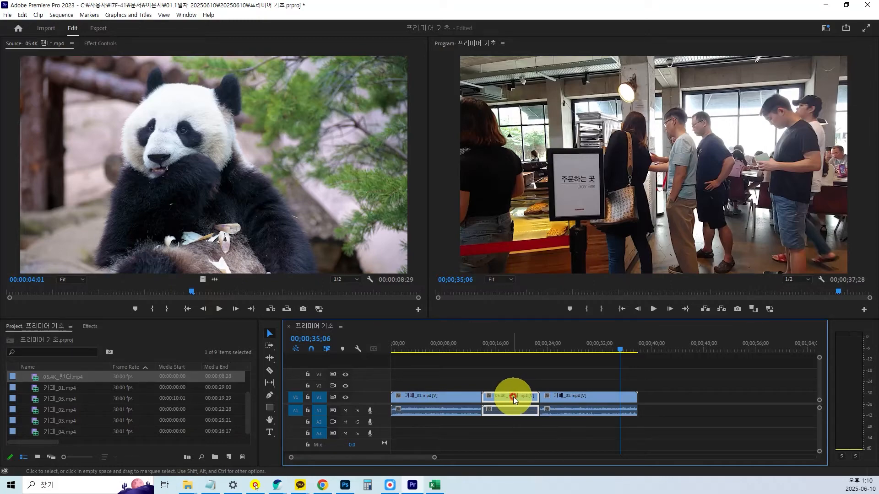
key("Delete")
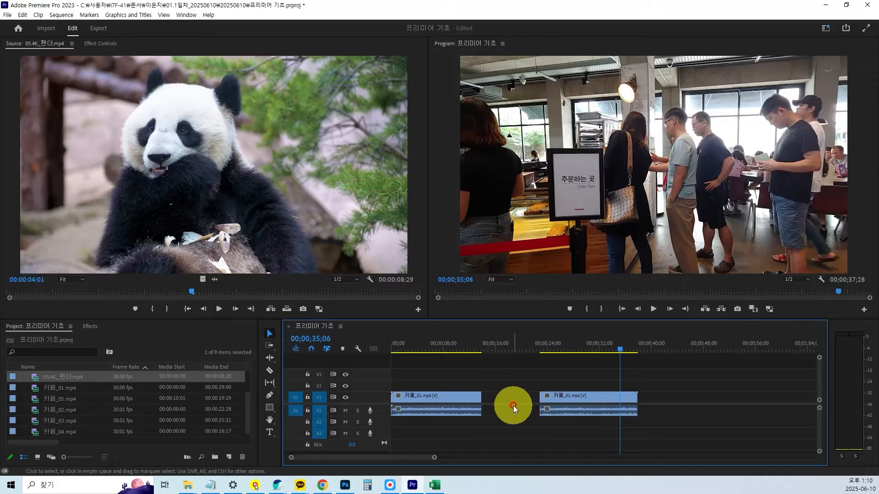
key("ctrl+1")
scroll(503, 455, "up", 1)
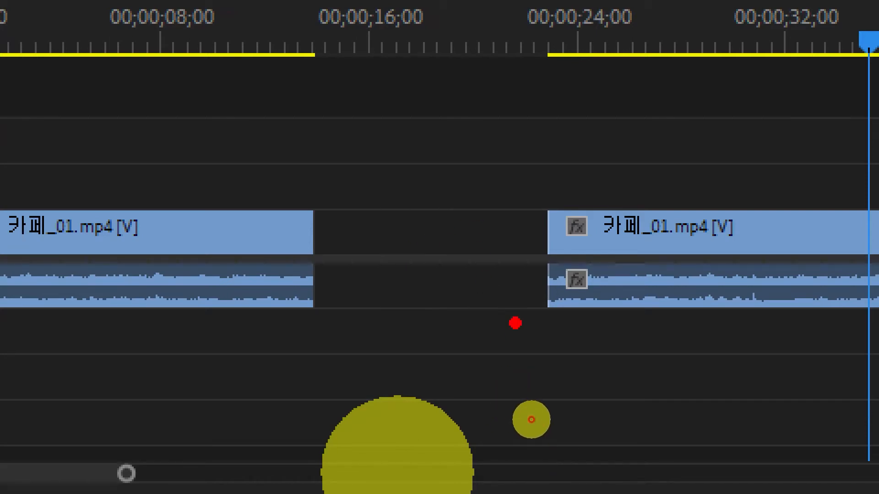
left_click_drag(726, 229, 358, 239)
mouse_move(393, 205)
left_mouse_down()
mouse_move(376, 217)
mouse_move(424, 284)
left_mouse_up()
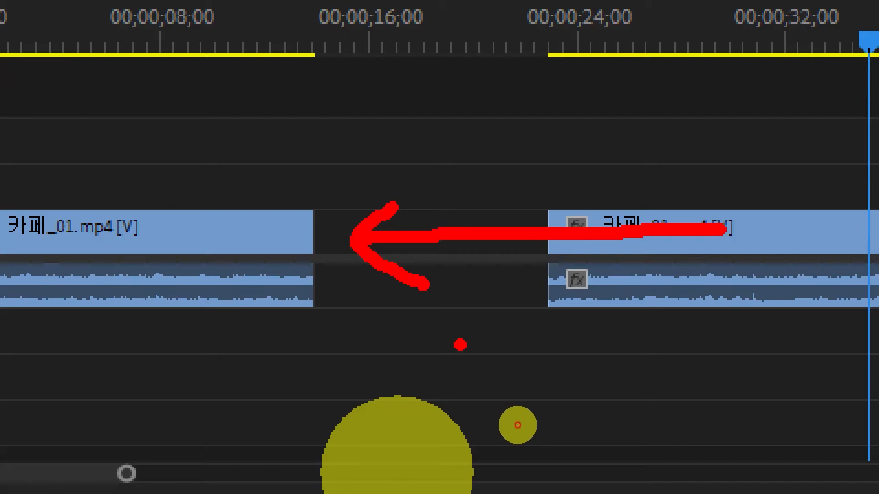
Select the empty gap between the two 카페_01.mp4 parts on V1 and delete it so that the second part closes up.
key("Escape")
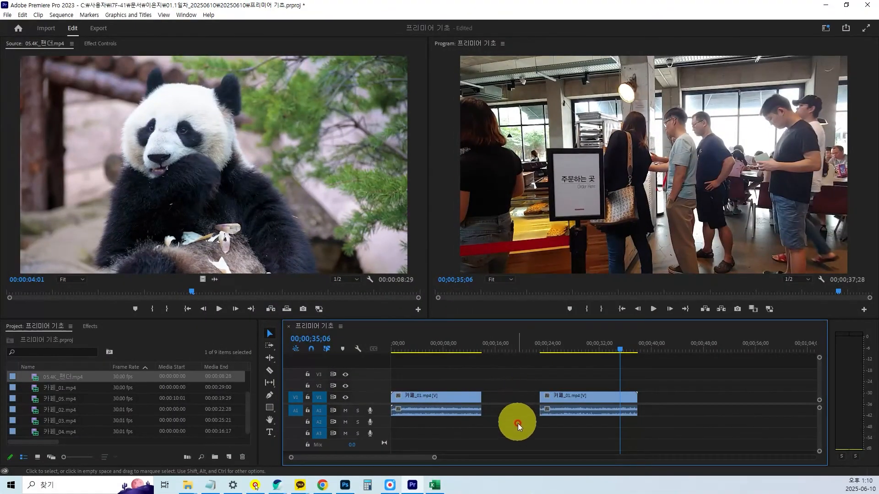
mouse_move(572, 400)
left_mouse_down()
mouse_move(556, 397)
mouse_move(565, 397)
left_mouse_up()
key("ctrl+1")
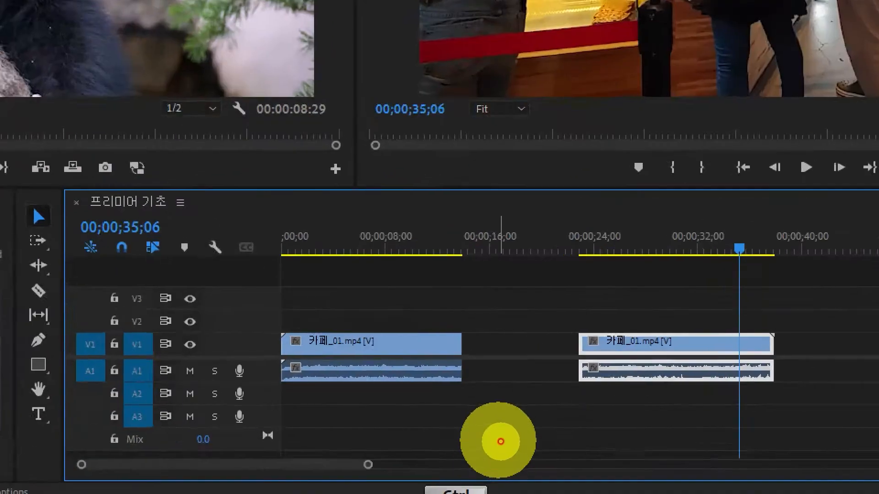
left_click(502, 437)
mouse_move(490, 200)
left_mouse_down()
mouse_move(511, 246)
mouse_move(527, 188)
left_mouse_up()
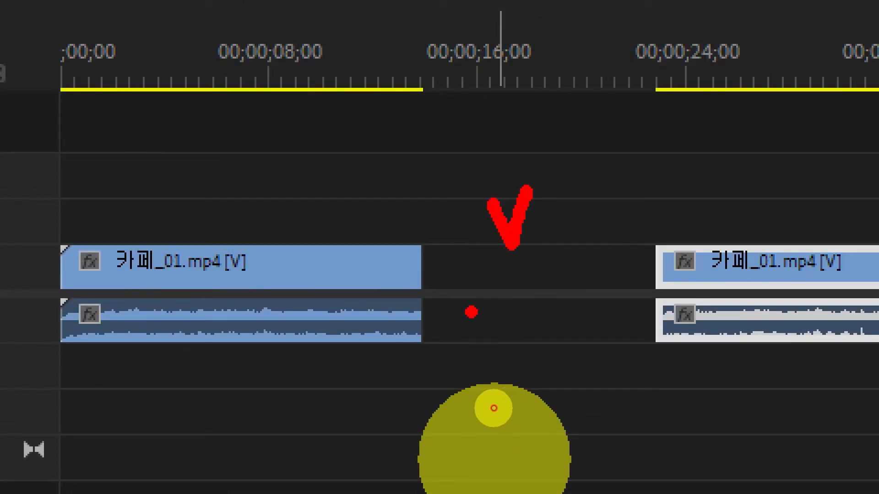
key("Escape")
left_click(506, 395)
key("ctrl+1")
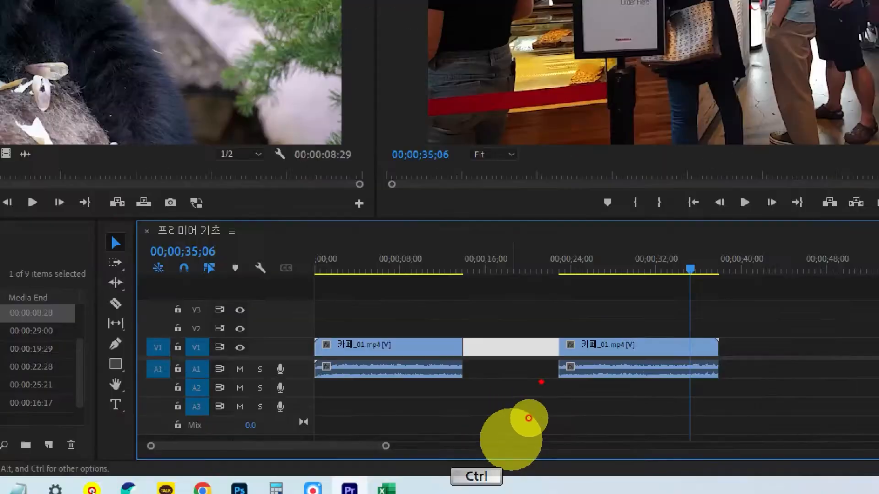
key("Delete")
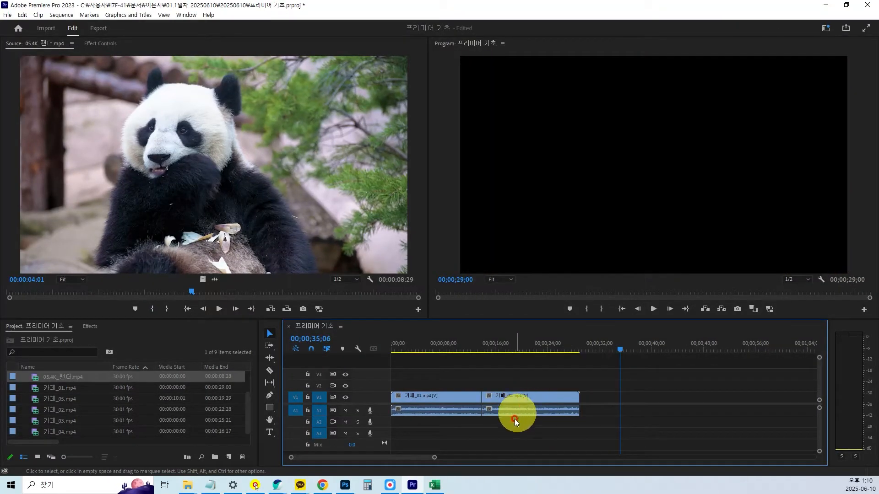
Scrub the playhead back to 00;00;12;16 to look at the cut between the two 카페_01.mp4 parts.
left_click_drag(630, 354, 472, 365)
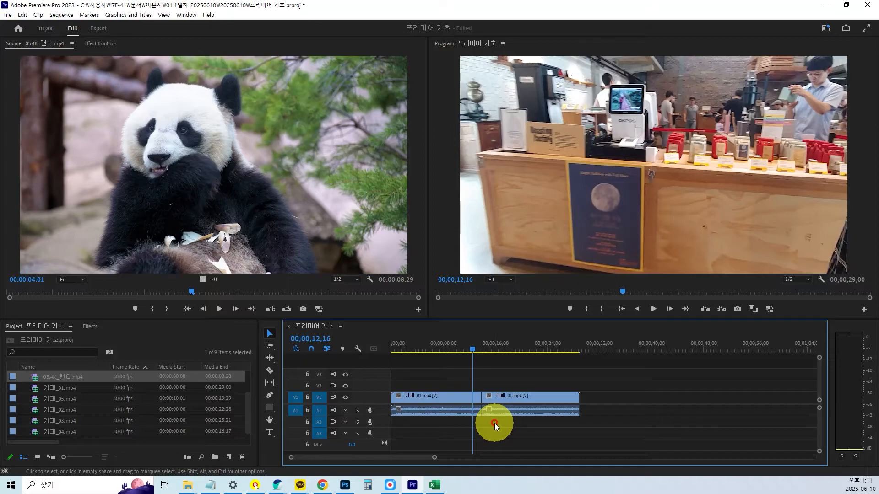
key("ctrl+1")
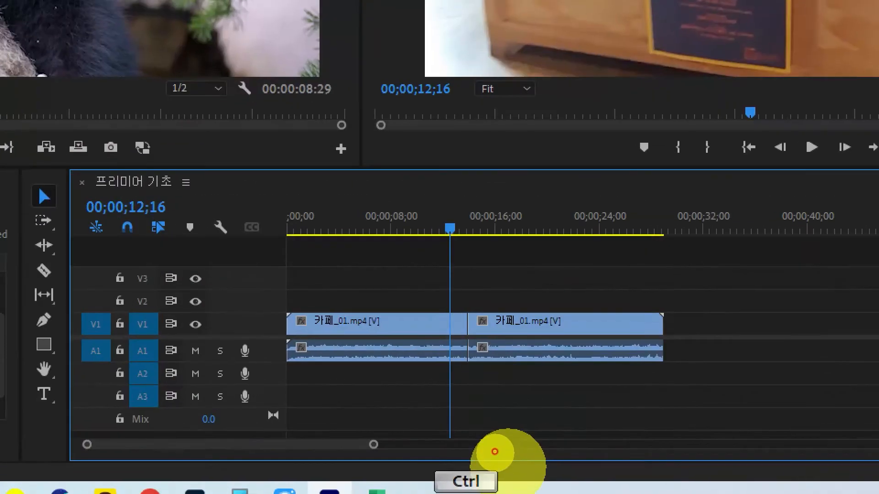
scroll(495, 452, "up", 1)
left_click(509, 445)
left_click_drag(388, 195, 393, 389)
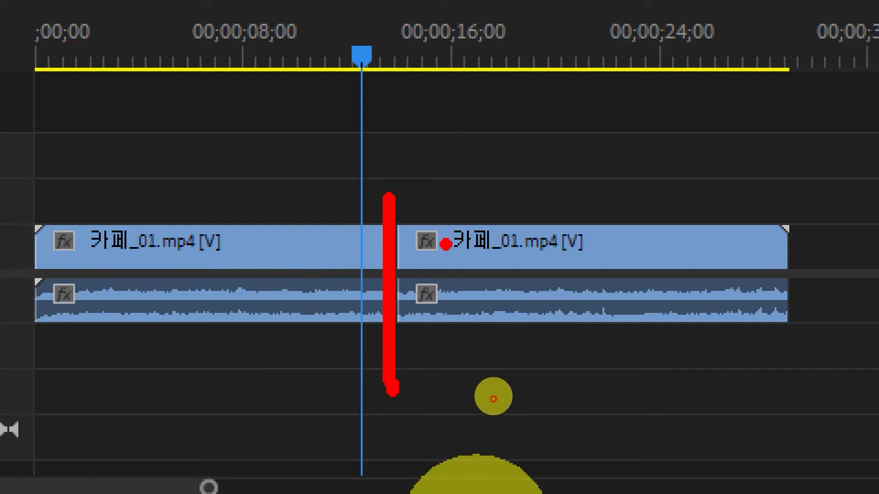
key("Escape")
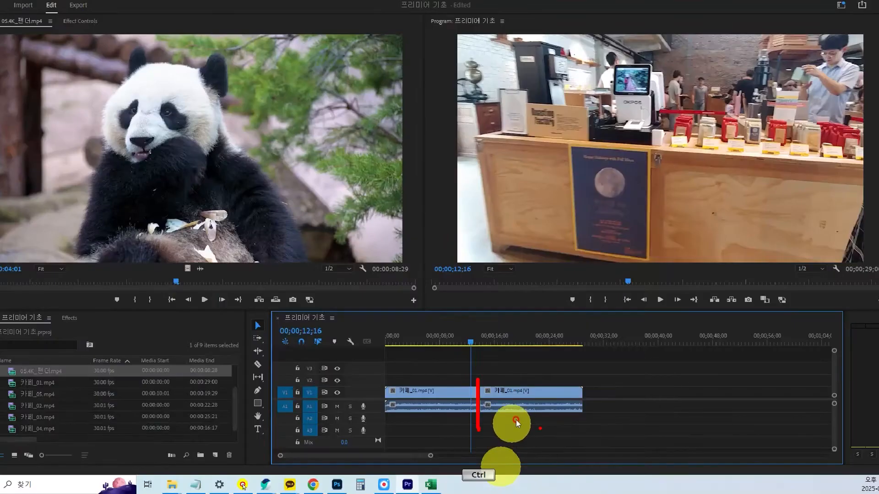
Delete the second 카페_01.mp4 part and extend the end of the first part to the clip's full length.
left_click(551, 396)
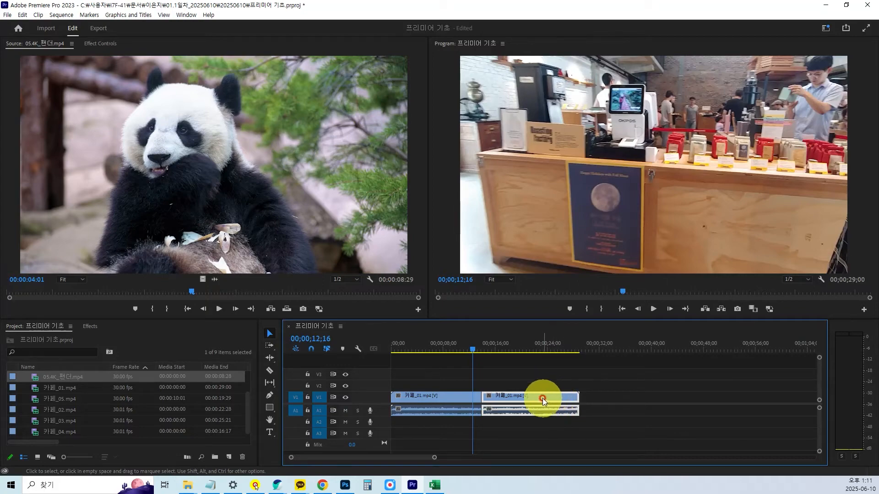
key("Delete")
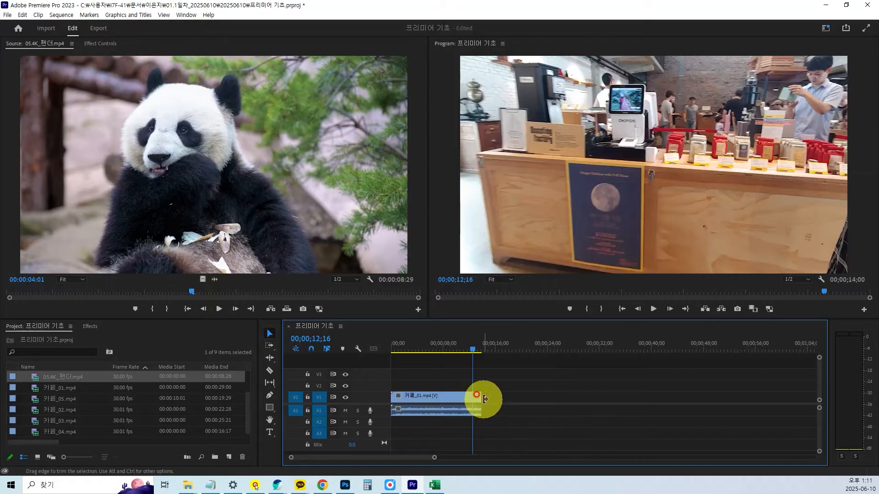
left_click_drag(481, 397, 600, 402)
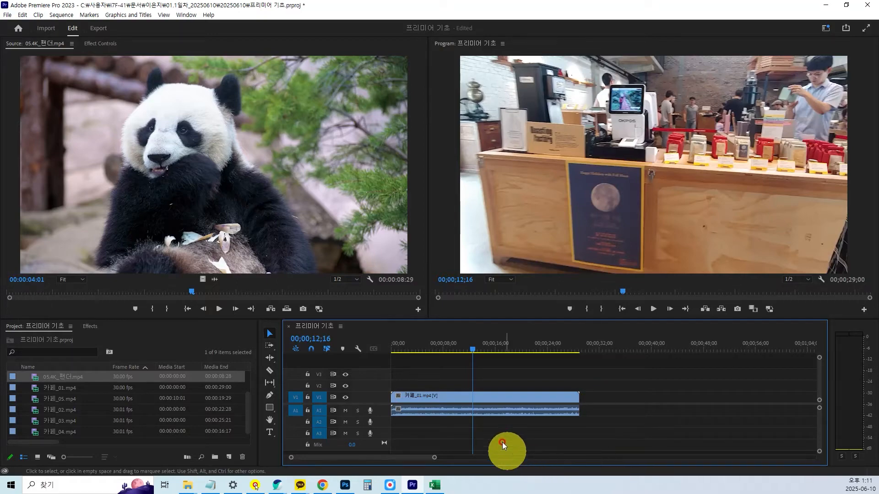
Play the sequence to 00;00;13;26 and split 카페_01.mp4 at the playhead with the Razor tool.
key("space")
left_click(500, 408)
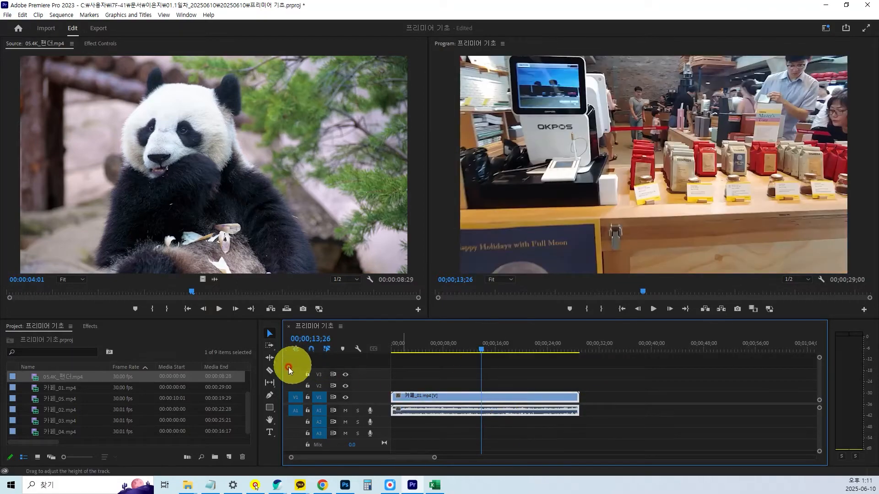
left_click(270, 370)
left_click(481, 397)
right_click(496, 403)
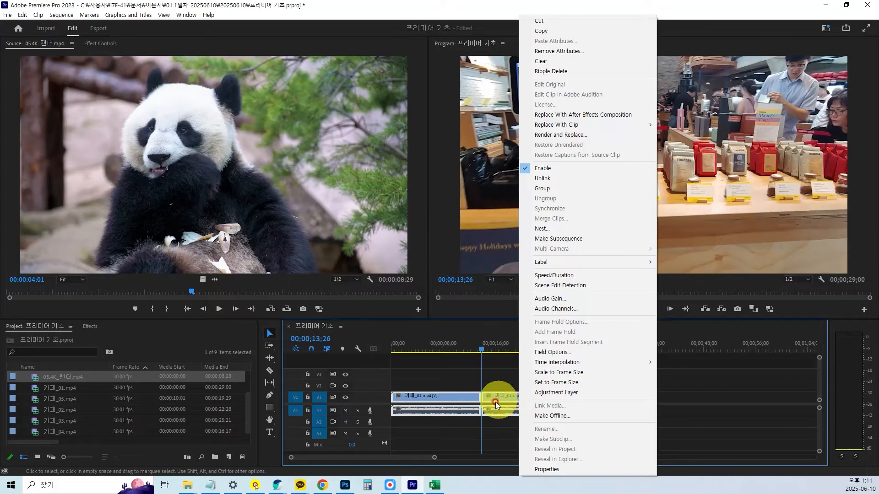
left_click(479, 440)
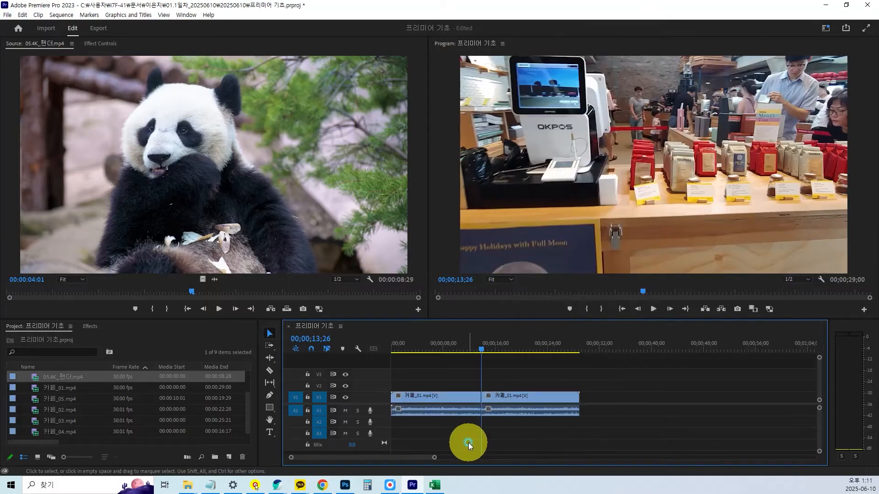
Scrub to 00;00;11;25, group the two 카페_01.mp4 parts on V1, and ungroup them again.
left_click(487, 349)
left_click_drag(491, 350, 468, 352)
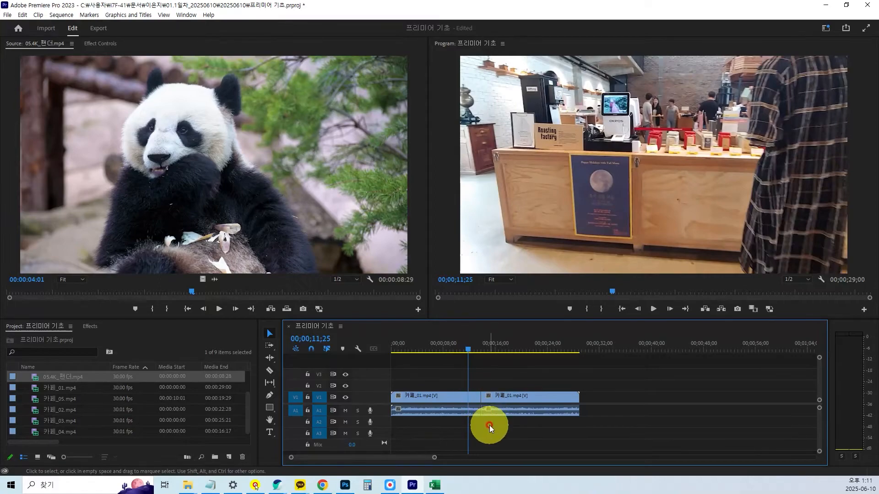
left_click_drag(521, 432, 465, 392)
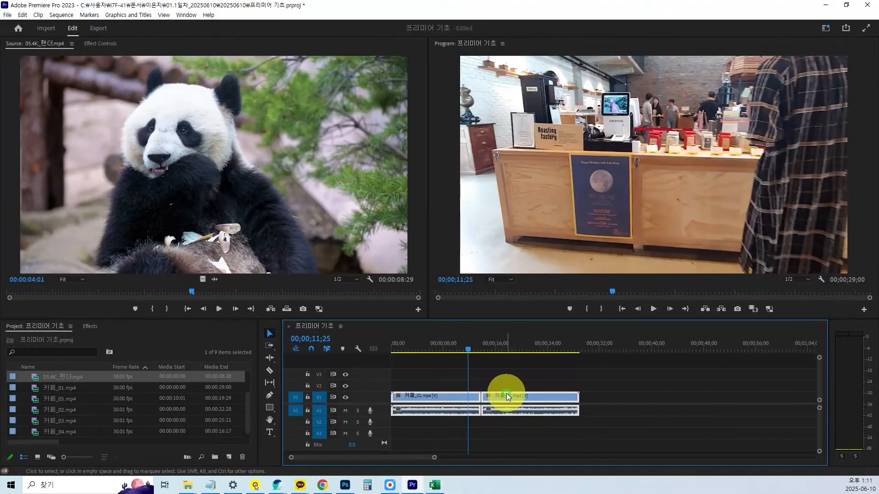
right_click(508, 397)
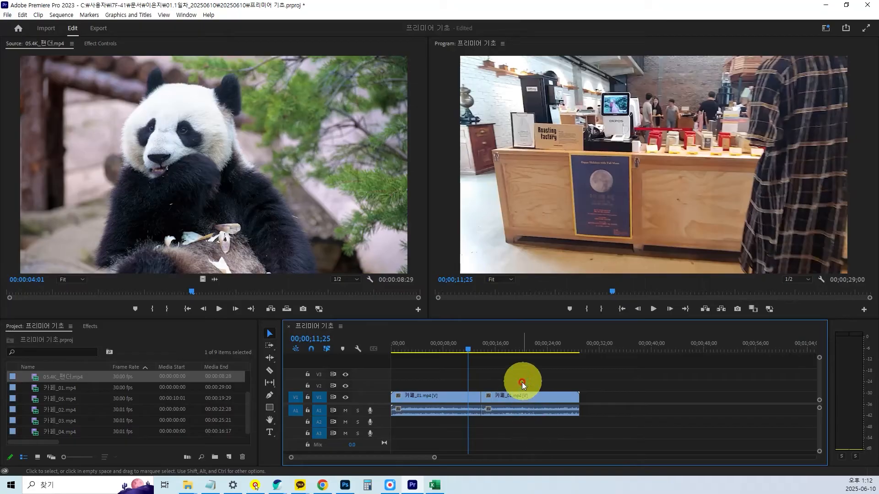
mouse_move(531, 396)
left_mouse_down()
mouse_move(578, 399)
mouse_move(502, 397)
mouse_move(521, 401)
left_mouse_up()
right_click(521, 400)
left_click(548, 200)
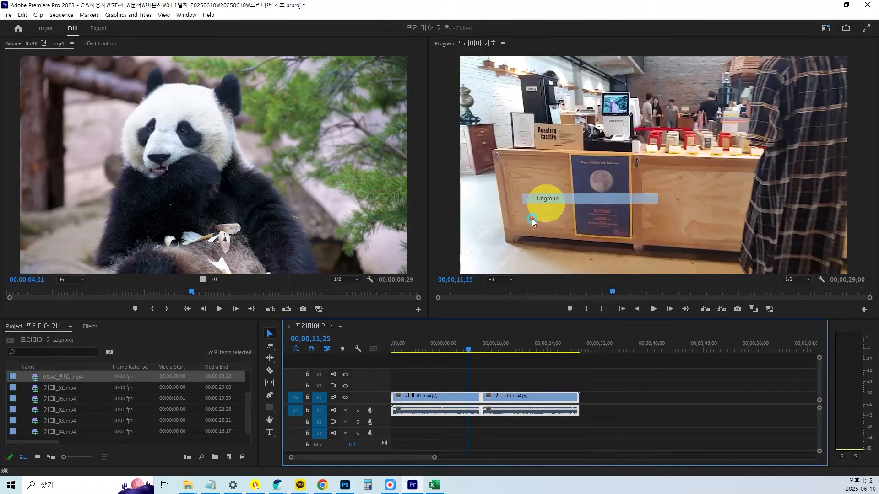
Remove the part after the cut and stretch the remaining 카페_01.mp4 part back out to its full length.
left_click(520, 432)
left_click(508, 400)
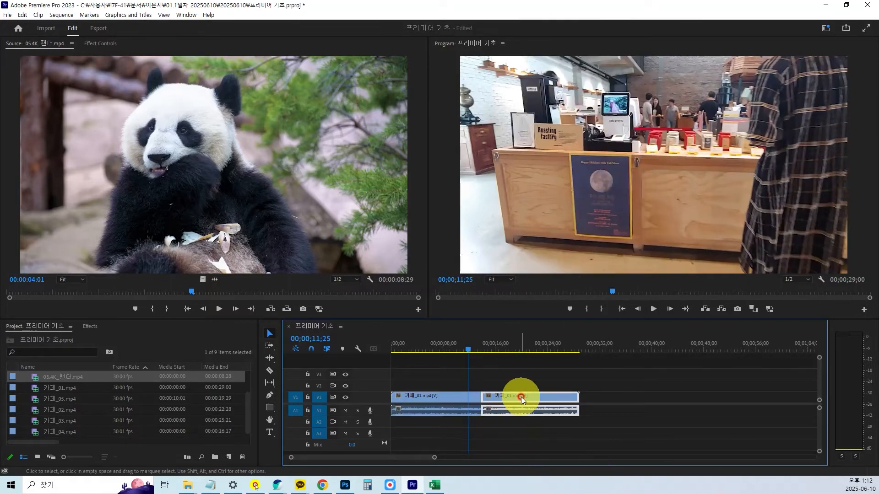
key("Delete")
left_click_drag(480, 398, 617, 399)
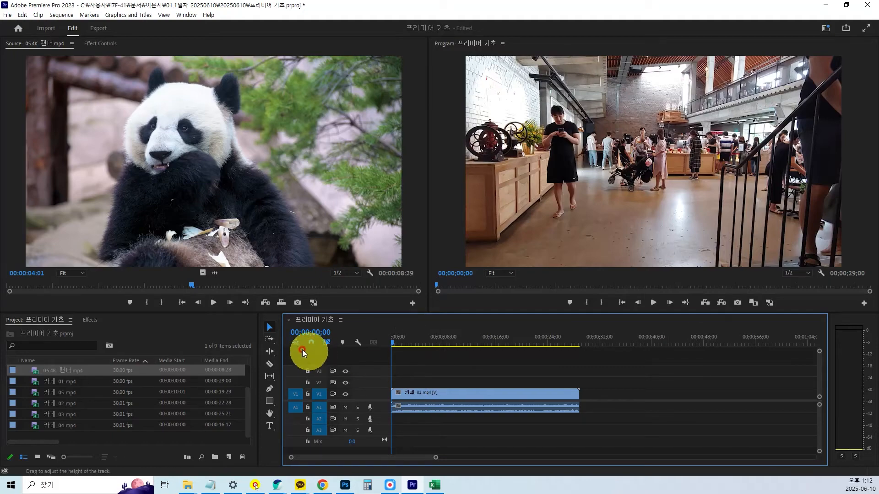
Open 카페_02.mp4 and 카페_03.mp4 in the Source monitor and place them in order on V1 directly after 카페_01.mp4.
left_click(451, 375)
key("minus")
key("minus")
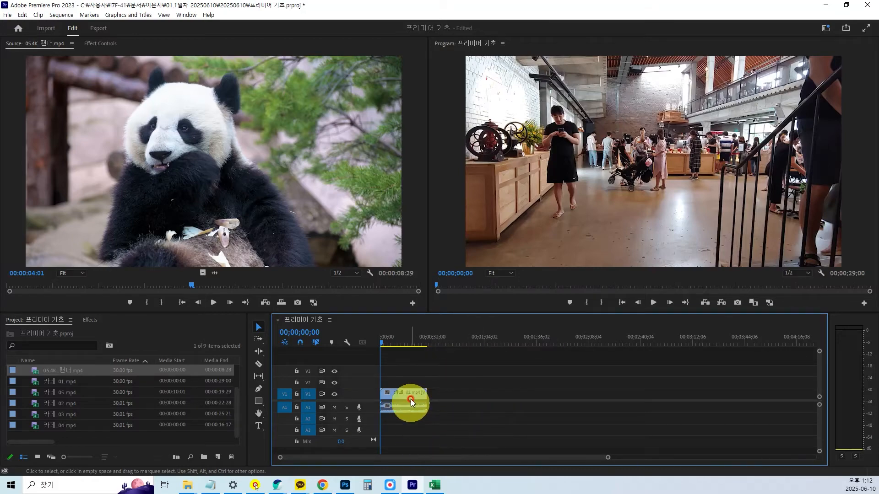
double_click(35, 405)
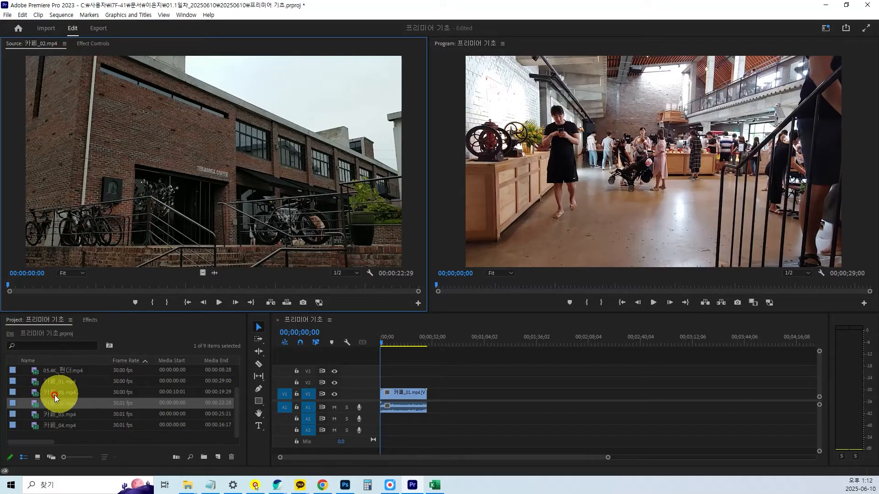
left_click_drag(34, 406, 448, 394)
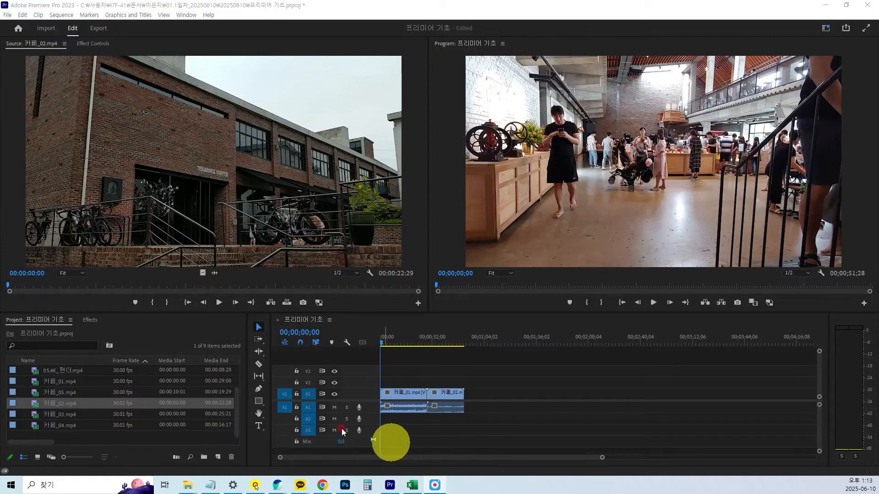
double_click(36, 415)
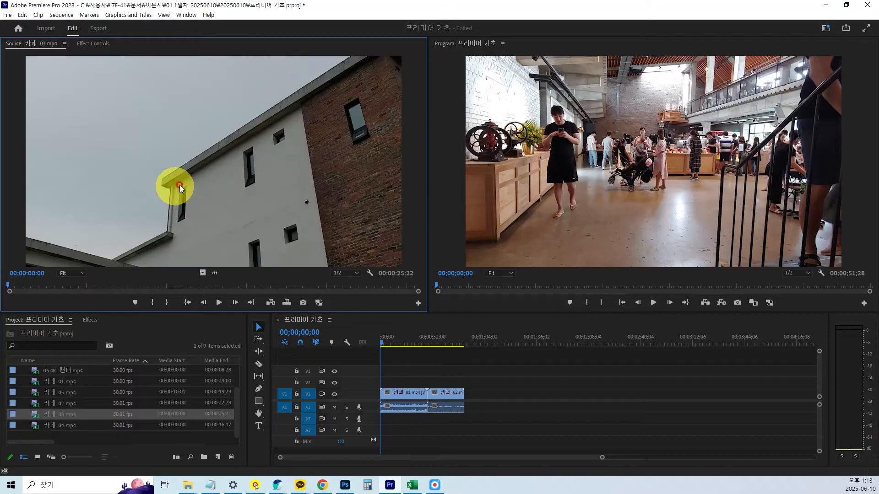
left_click_drag(36, 418, 486, 394)
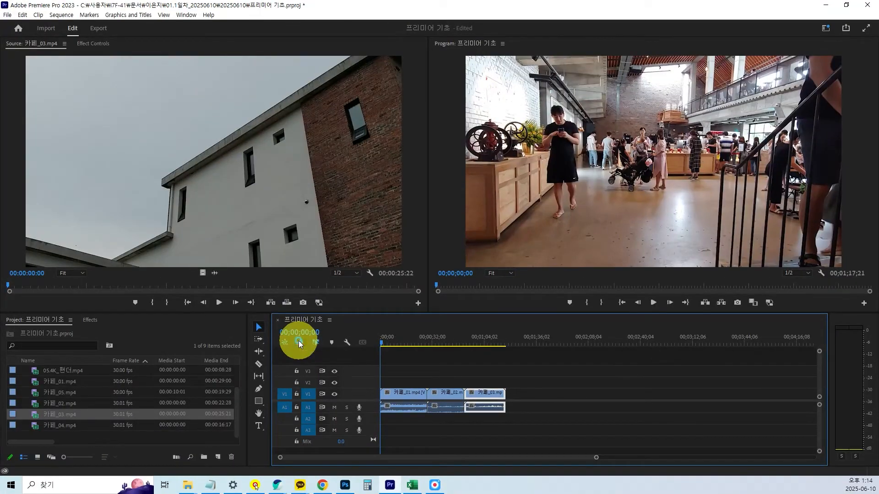
Turn off snapping, try moving 카페_03.mp4 about 8 seconds earlier over the end of 카페_02.mp4, and undo the move.
left_click(300, 343)
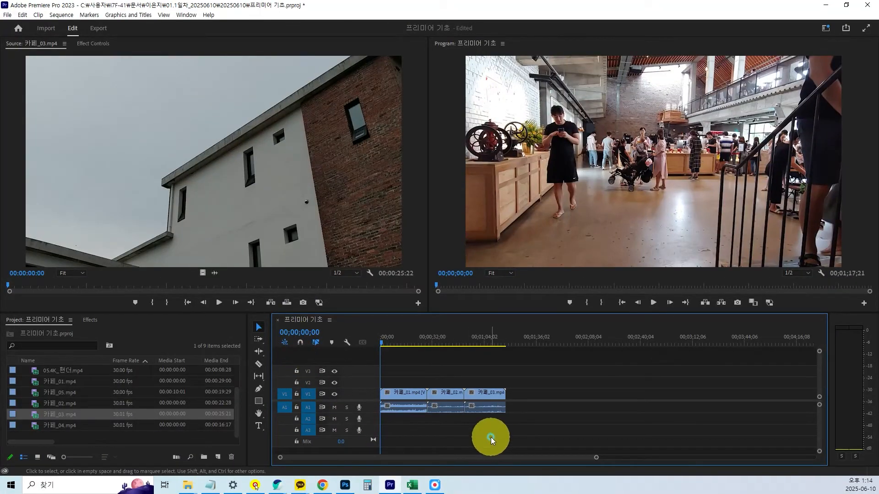
mouse_move(485, 396)
left_mouse_down()
mouse_move(515, 396)
mouse_move(470, 393)
left_mouse_up()
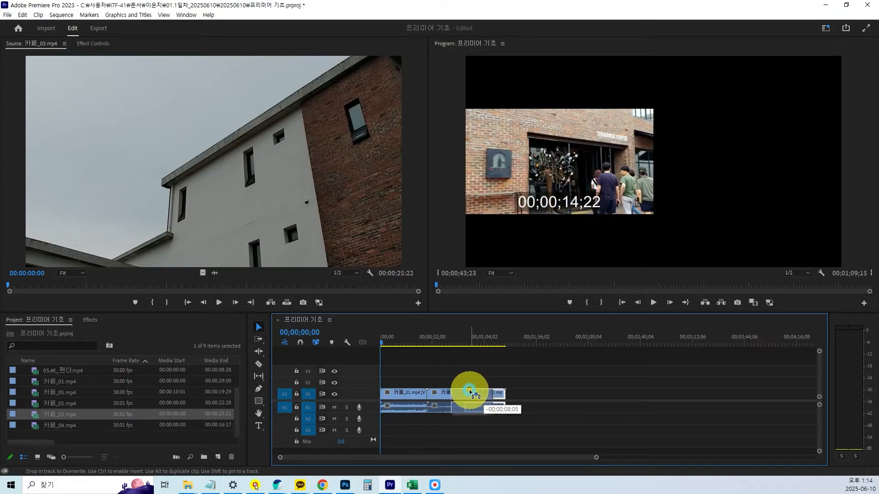
left_click_drag(471, 393, 470, 393)
key("ctrl+z")
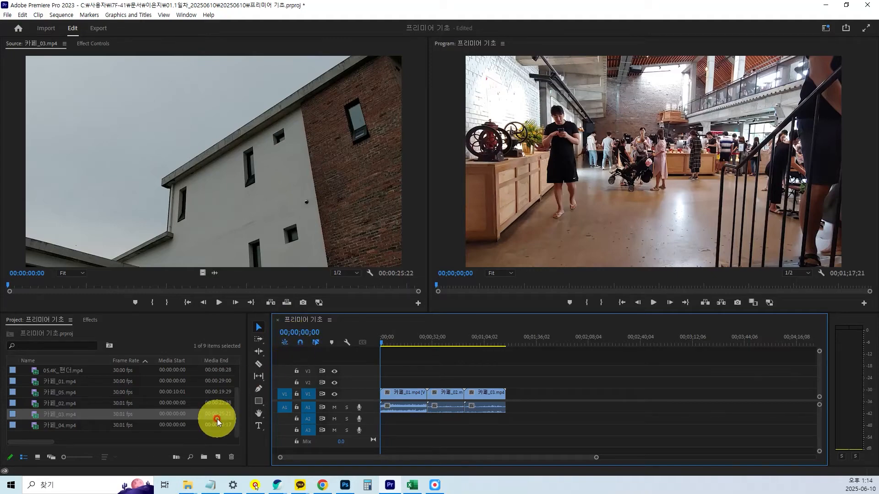
Preview 카페_04.mp4, place it on V1 directly after 카페_03.mp4, and scrub the sequence to 00;01;28;28.
double_click(36, 427)
left_click_drag(35, 427, 513, 402)
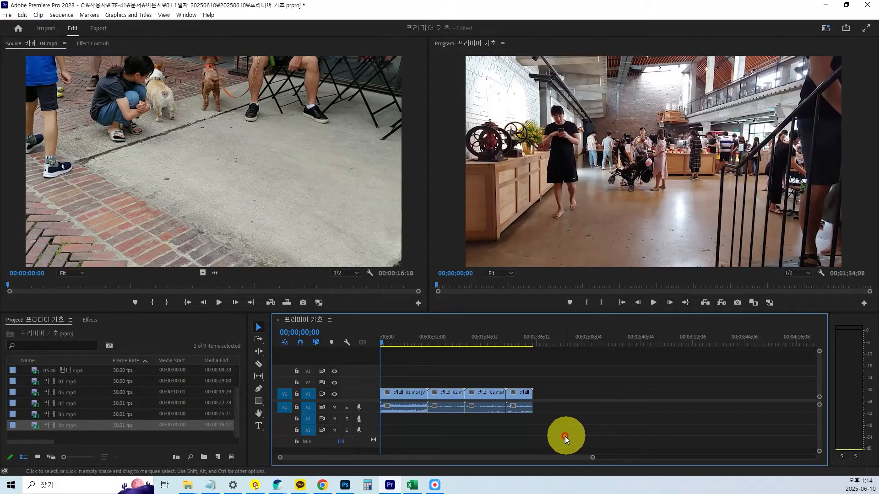
key("backslash")
left_click_drag(382, 345, 747, 409)
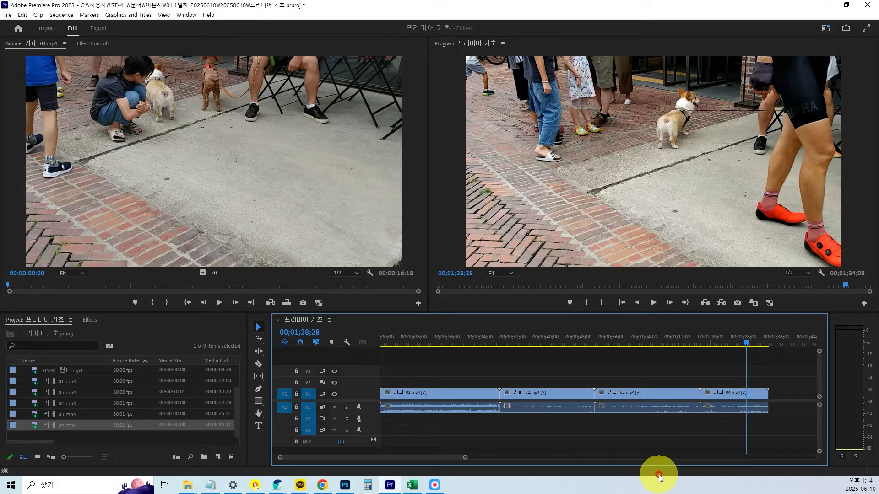
Enlarge the timeline area and delete 카페_02.mp4, 카페_03.mp4 and 카페_04.mp4 from the sequence, leaving only 카페_01.mp4.
left_click_drag(387, 312, 390, 270)
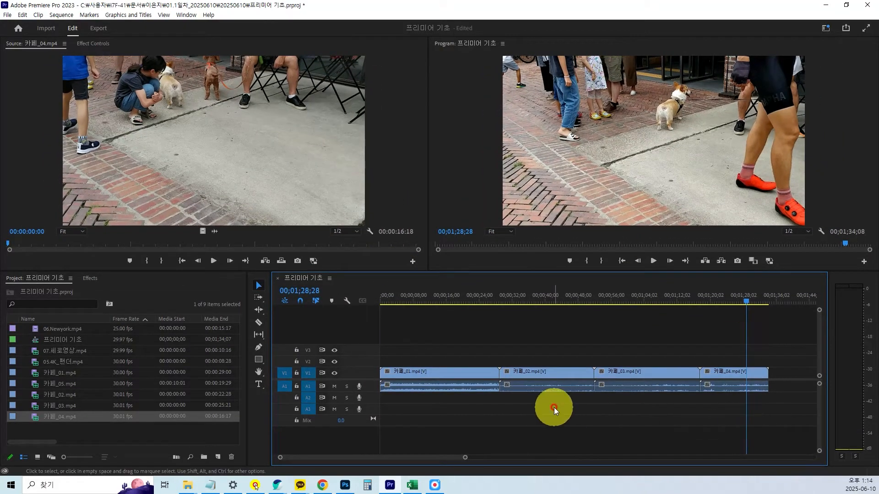
left_click_drag(769, 424, 568, 342)
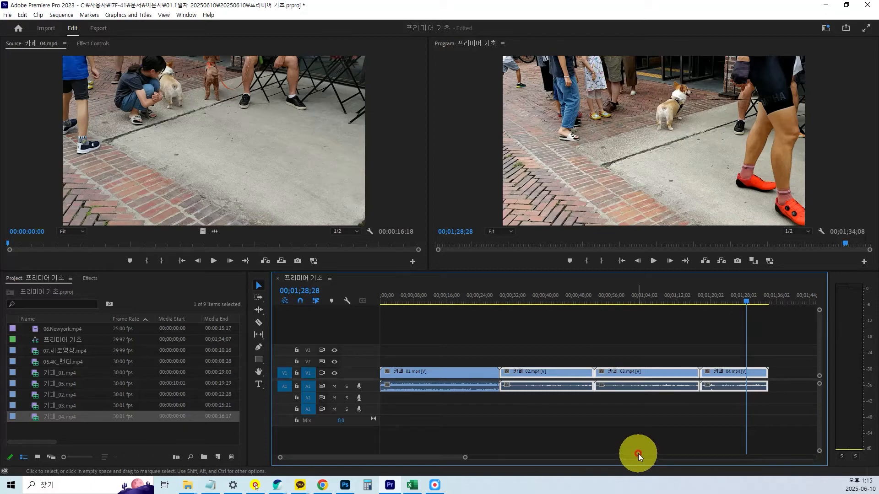
key("Delete")
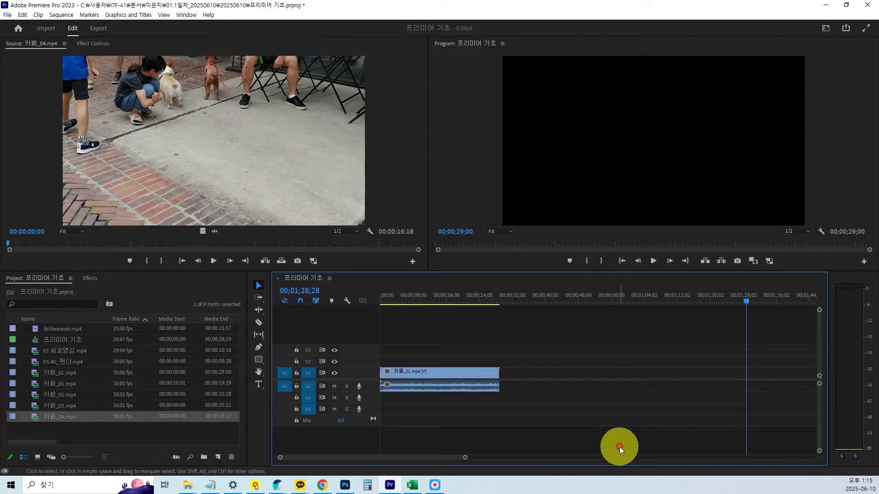
key("backslash")
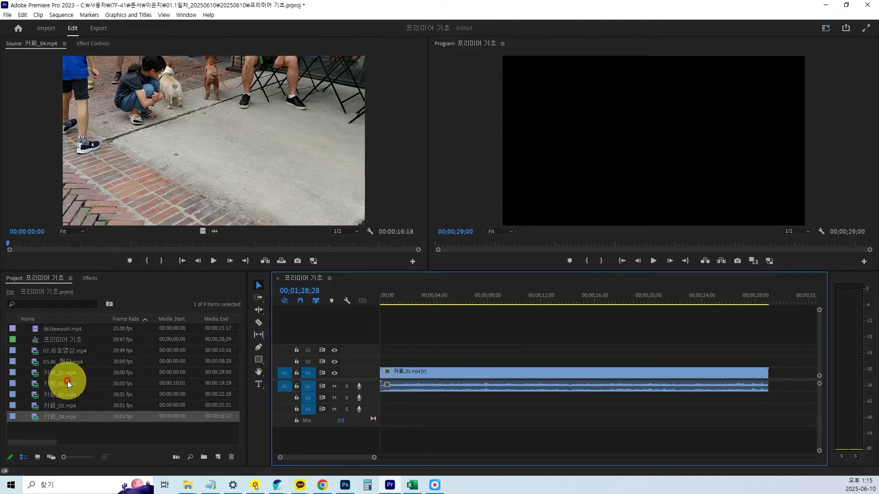
Open 카페_02.mp4 in the Source monitor, place it at the start of V2 and A2, and delete it from the sequence again.
double_click(37, 397)
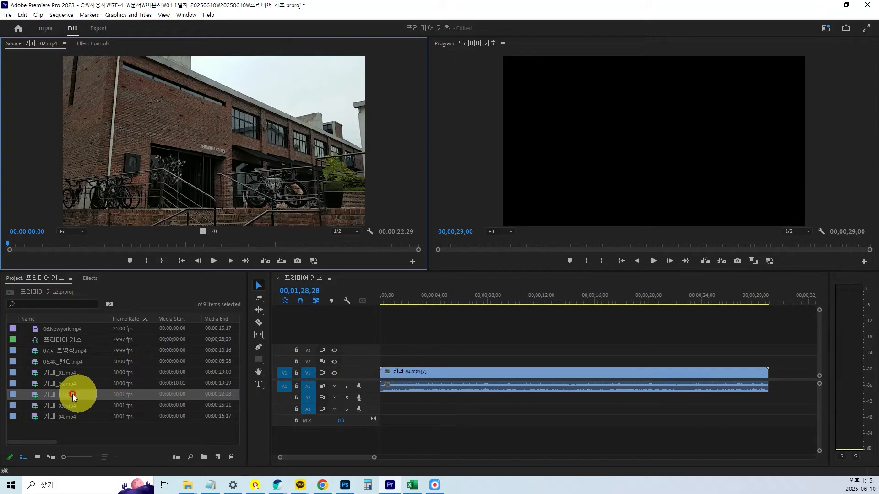
left_click_drag(35, 399, 369, 366)
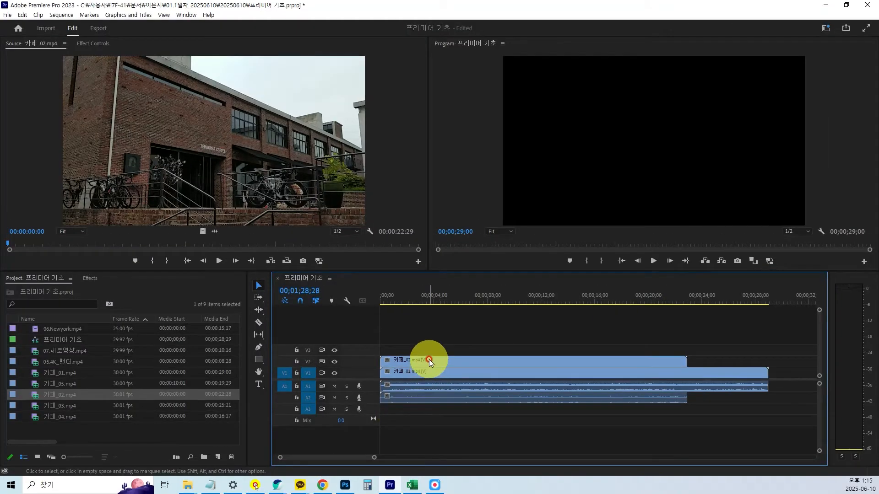
left_click(645, 143)
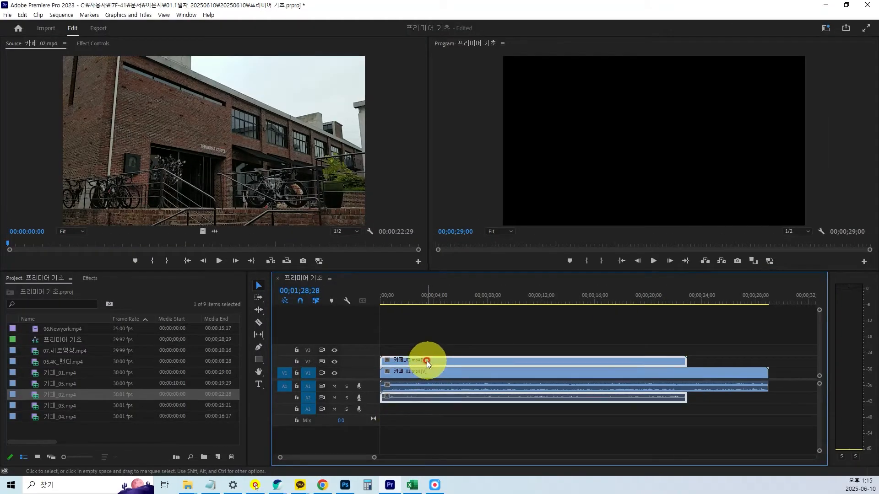
key("Delete")
Place 카페_02.mp4 at the start of V3, then move its video down to V2 and its audio up to A2.
left_click(32, 393)
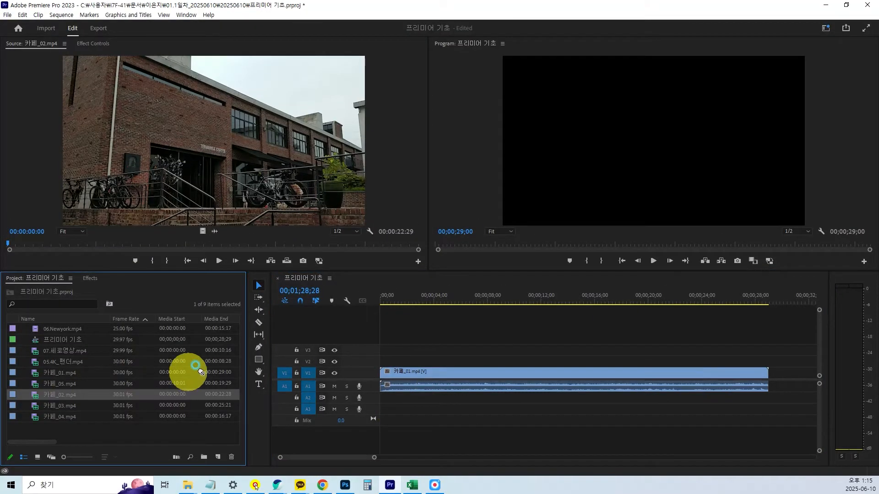
left_click_drag(200, 372, 382, 351)
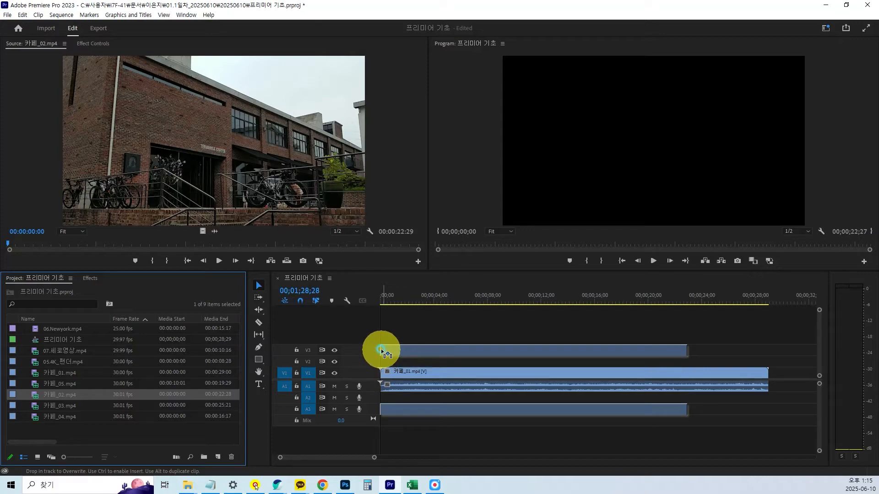
left_click_drag(382, 351, 382, 351)
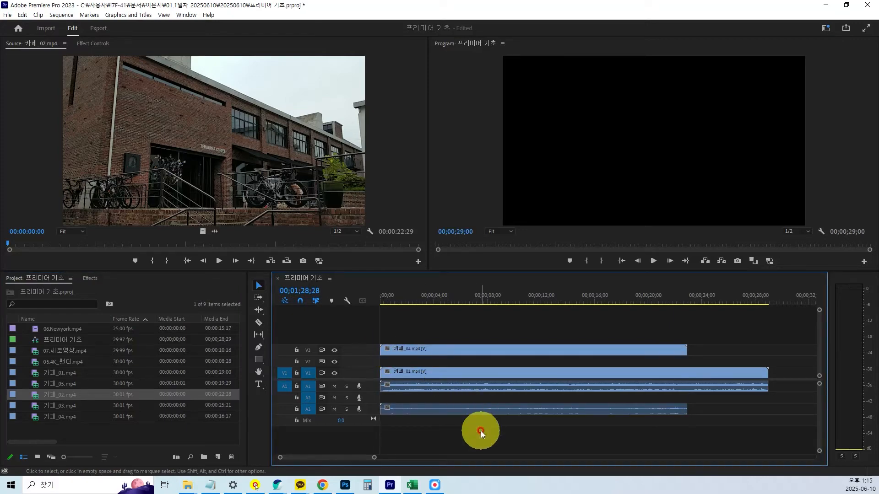
left_click_drag(467, 353, 469, 363)
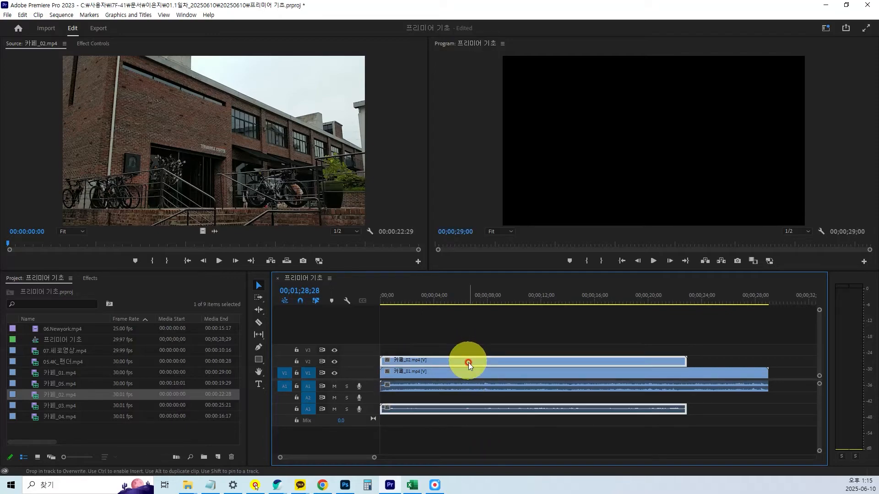
left_click_drag(479, 412, 477, 403)
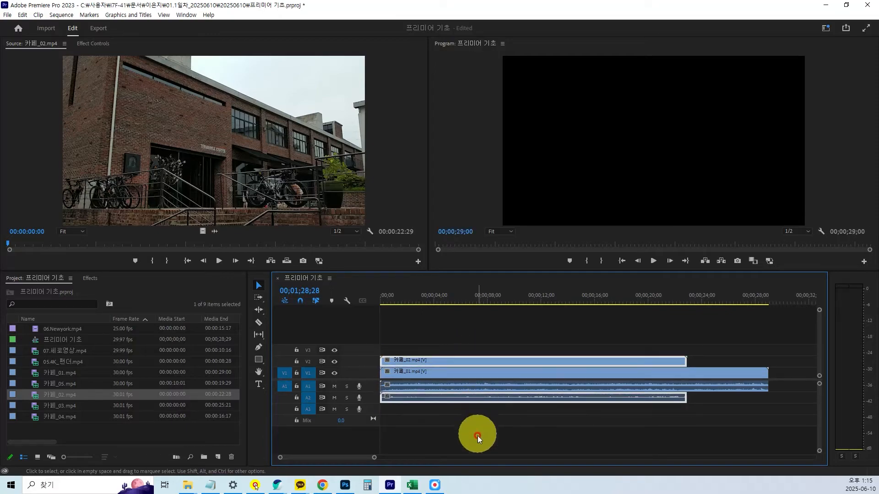
Open 카페_03.mp4 in the Source monitor, place it at the start of V3 and A3, and move the playhead to 00;00;12;24.
double_click(37, 406)
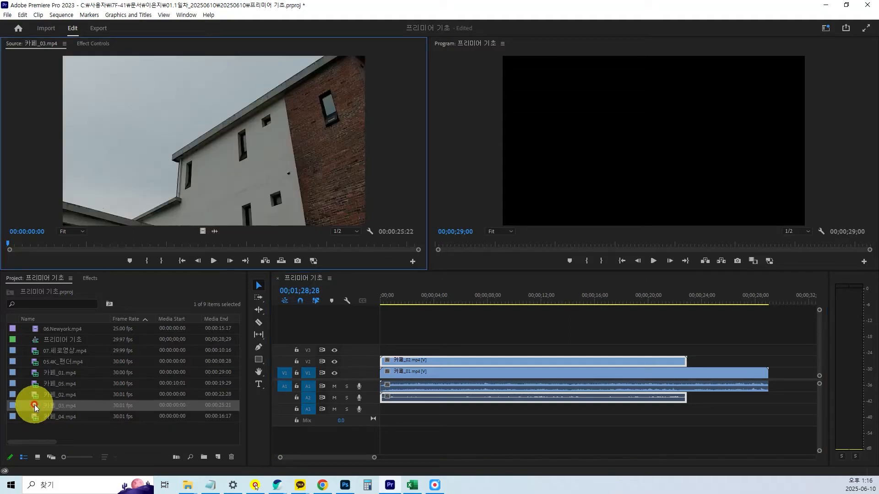
left_click_drag(35, 408, 353, 346)
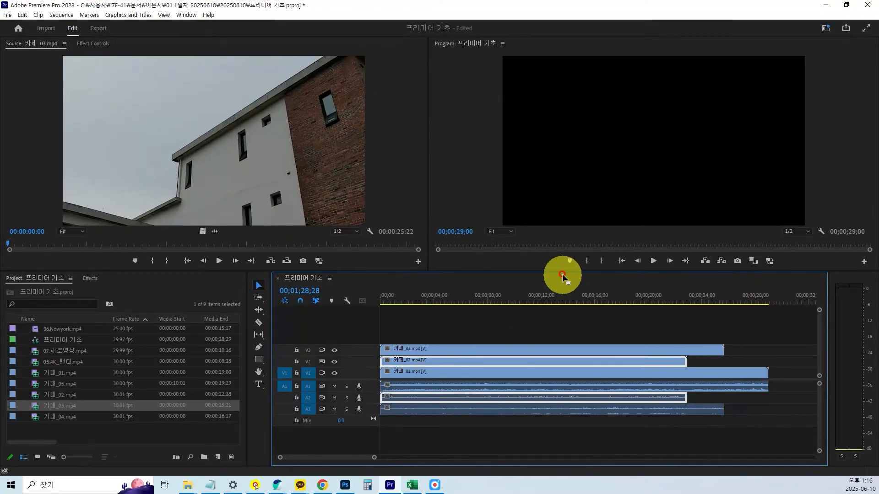
left_click_drag(562, 271, 565, 310)
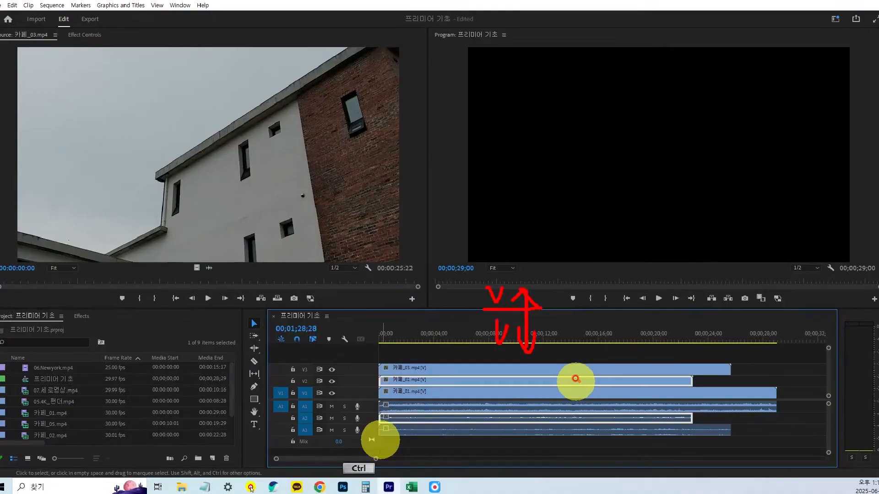
left_click_drag(571, 312, 567, 251)
left_click(552, 283)
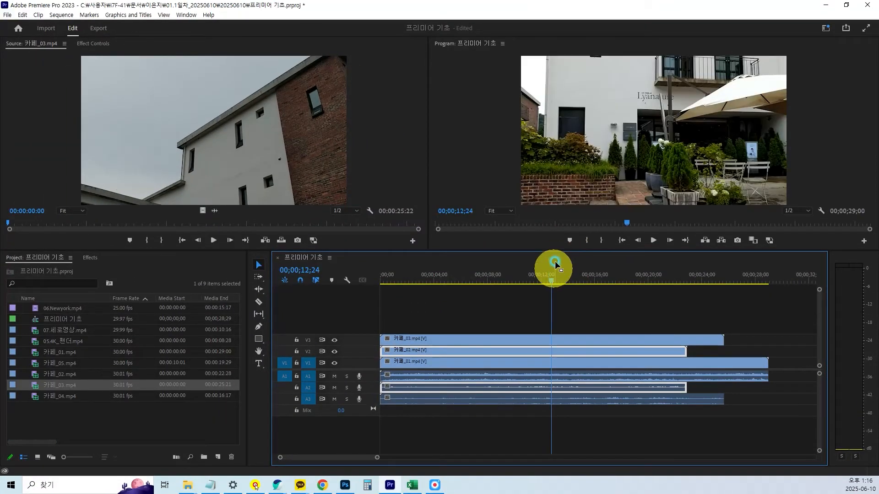
Resize the monitor and timeline areas, and place 카페_04.mp4 at the start of a new V4 track above 카페_03.mp4.
left_click_drag(559, 249, 594, 330)
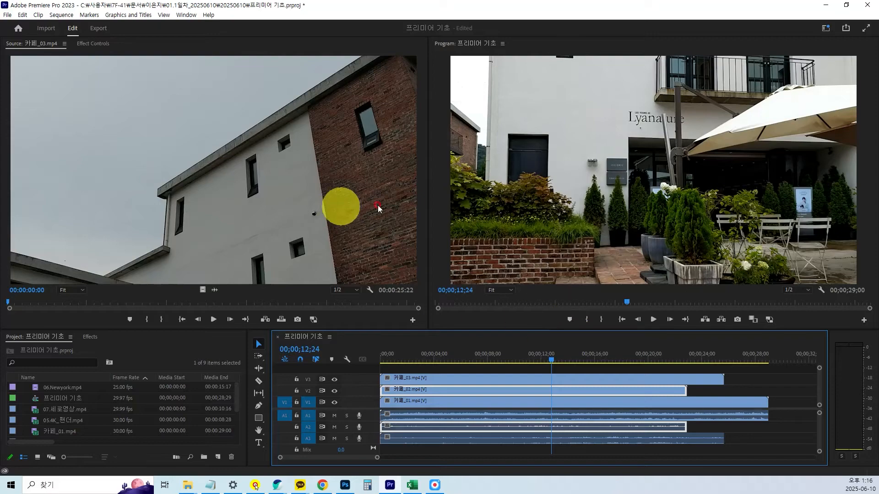
left_click_drag(431, 199, 436, 158)
left_click_drag(531, 328, 531, 290)
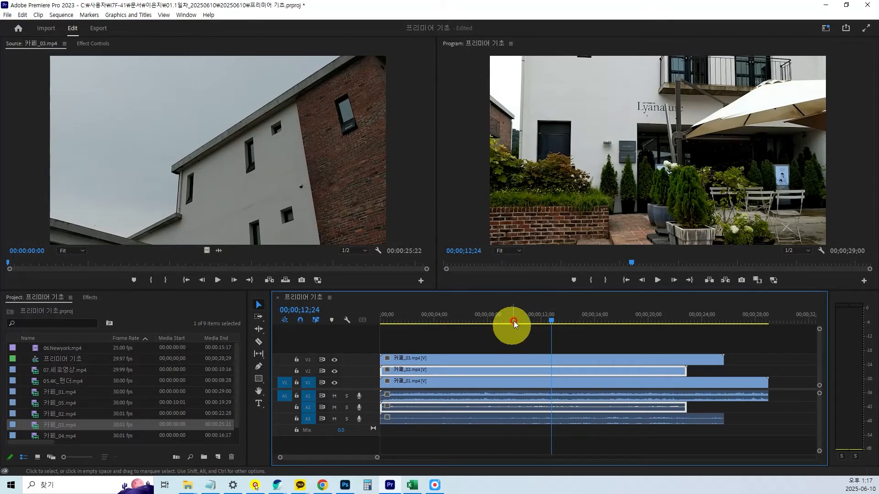
double_click(34, 436)
left_click_drag(34, 436, 372, 338)
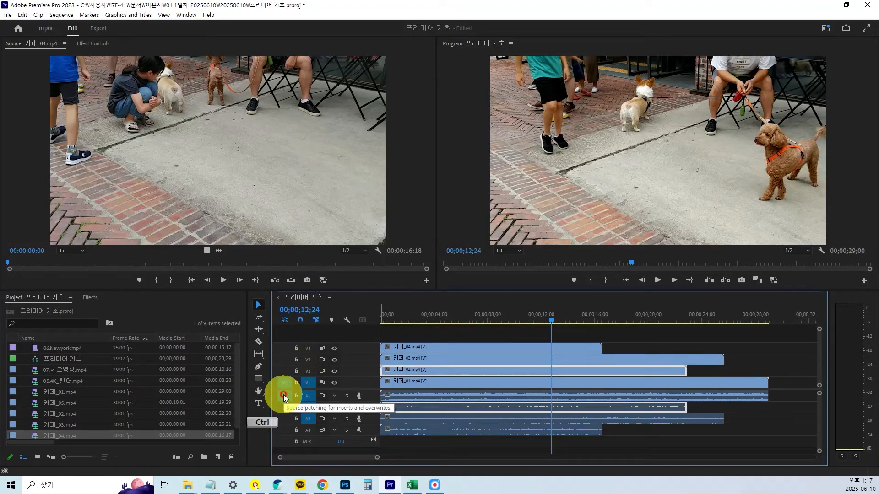
key("ctrl+1")
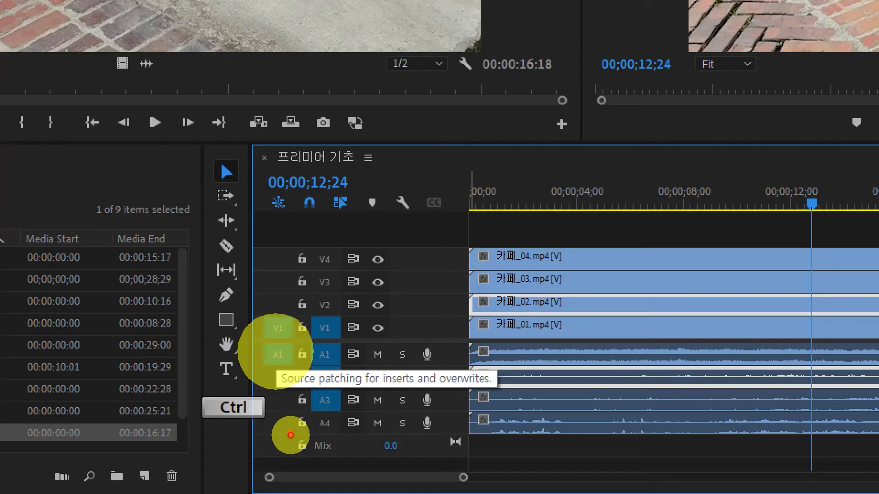
key("Escape")
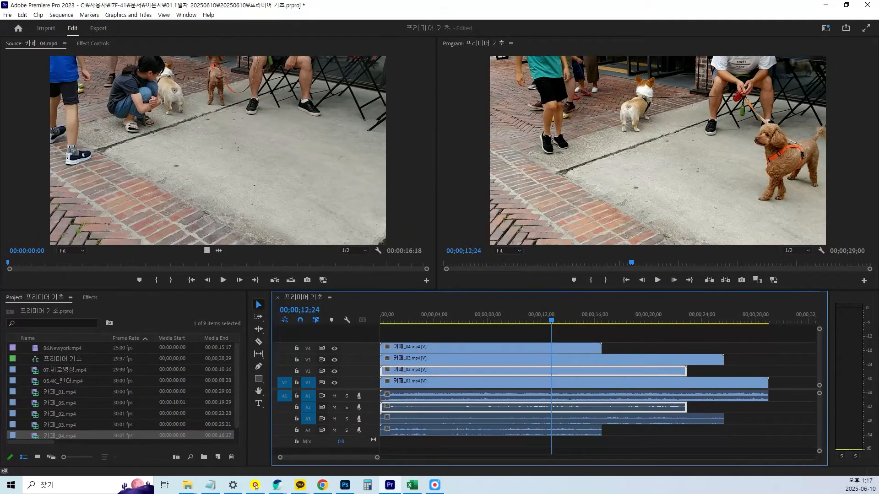
Return the playhead to the start of the sequence, mute track A1, and play the first two seconds.
key("End")
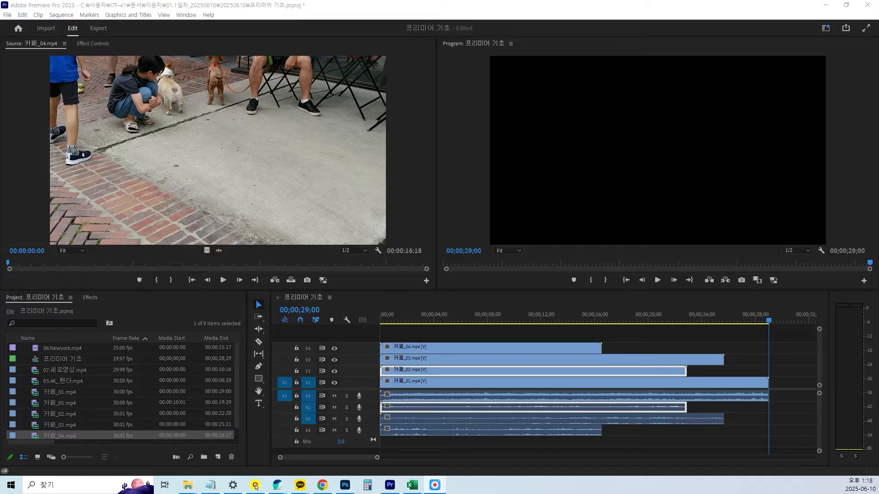
left_click(509, 320)
left_click_drag(502, 322, 372, 326)
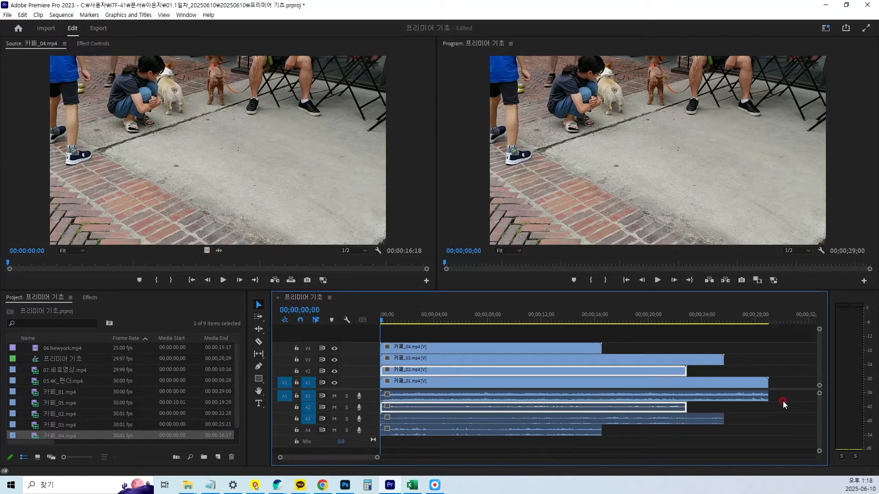
mouse_move(333, 397)
left_mouse_down()
mouse_move(333, 429)
mouse_move(333, 396)
left_mouse_up()
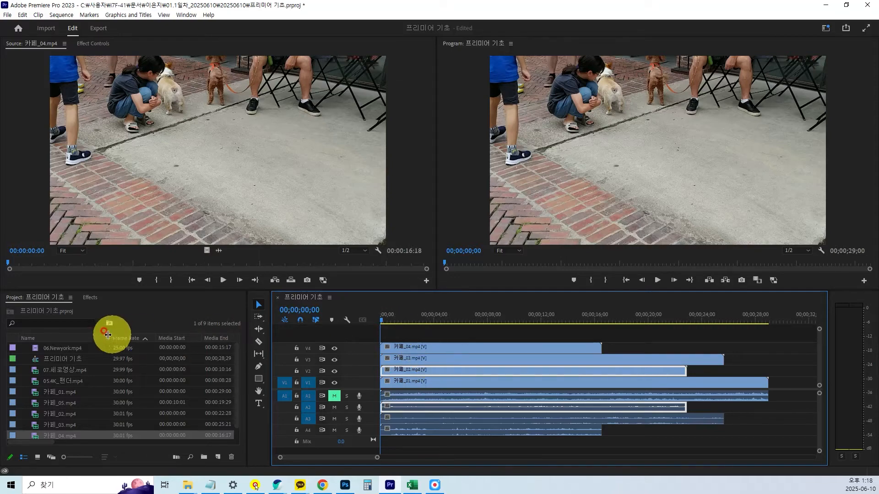
key("space")
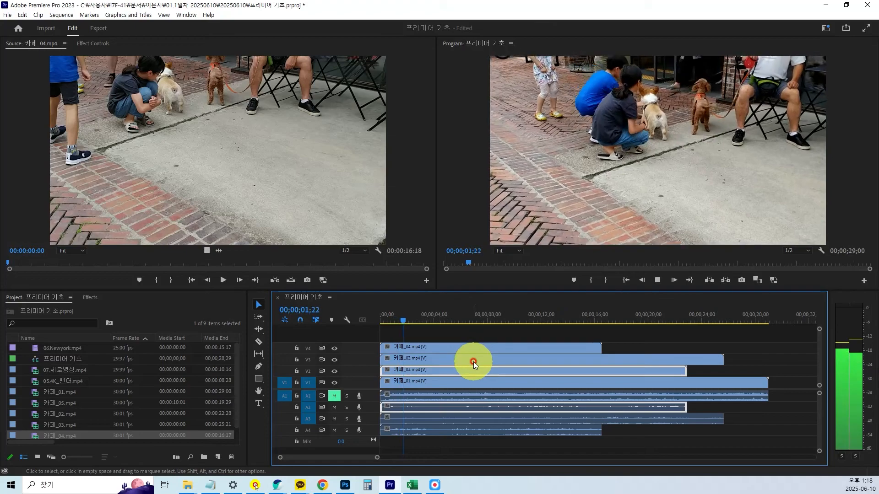
key("space")
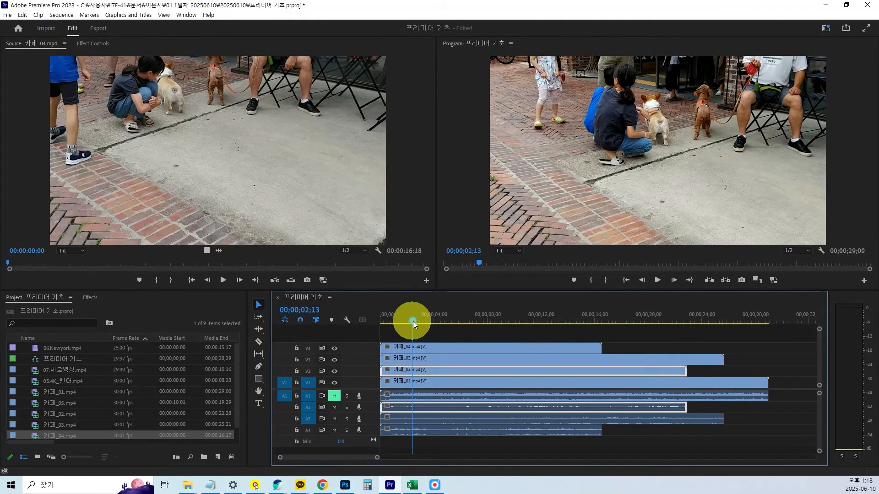
Scrub the stacked clips to 00;00;25;17, unmute A1, and play about two seconds from the start before returning the playhead to 00;00;00;00.
left_click_drag(414, 324, 722, 353)
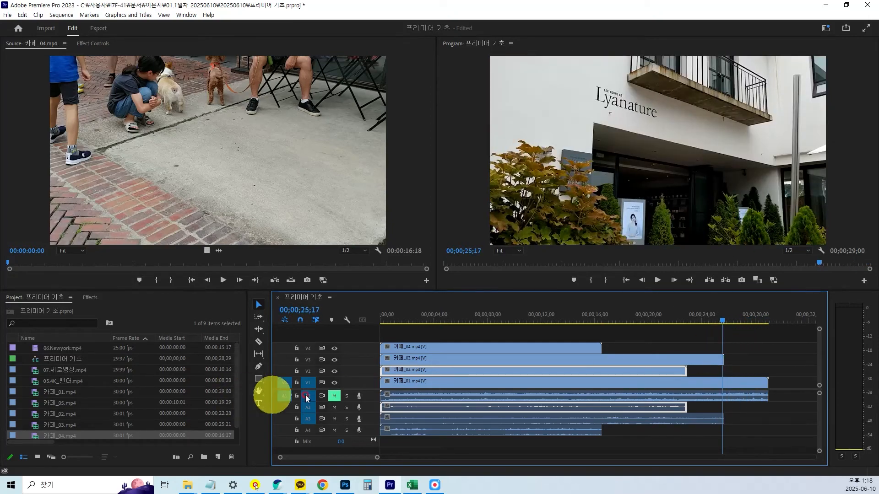
left_click(384, 320)
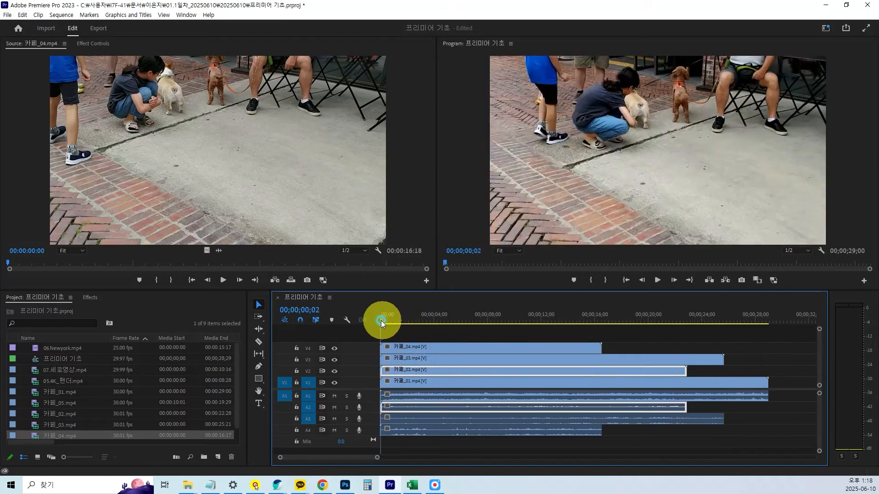
key("space")
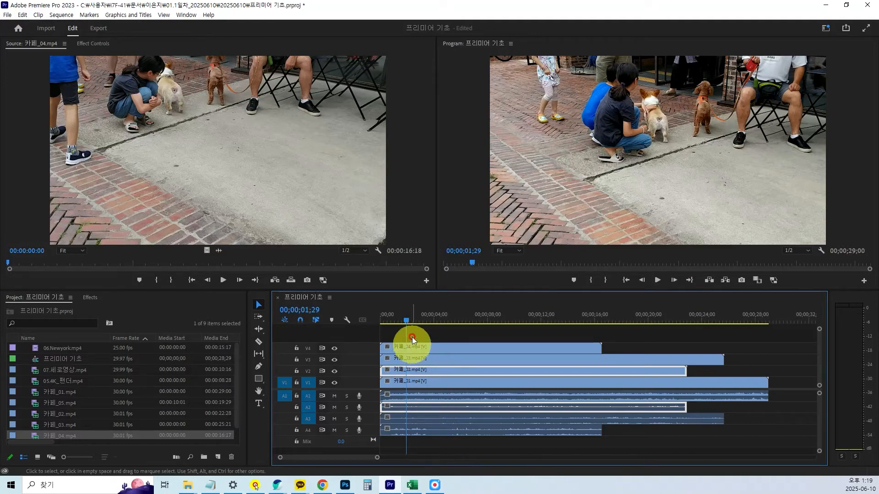
left_click_drag(405, 320, 370, 320)
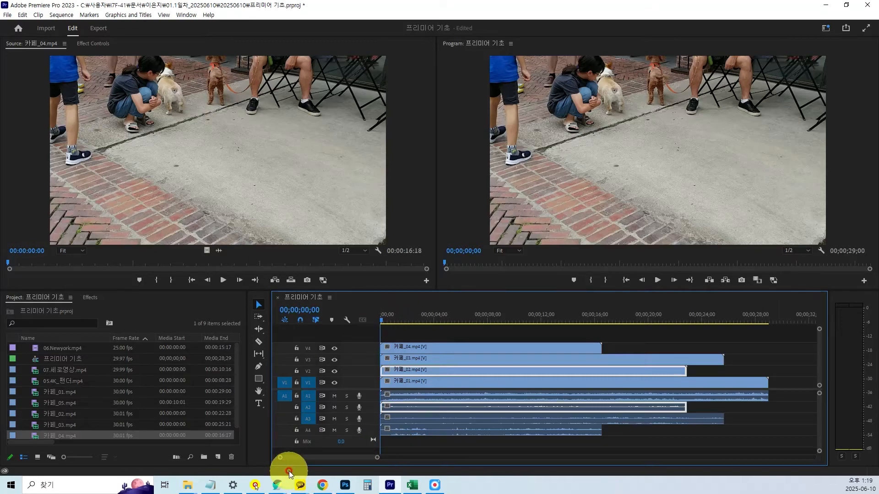
key("ctrl+1")
scroll(286, 462, "up", 1)
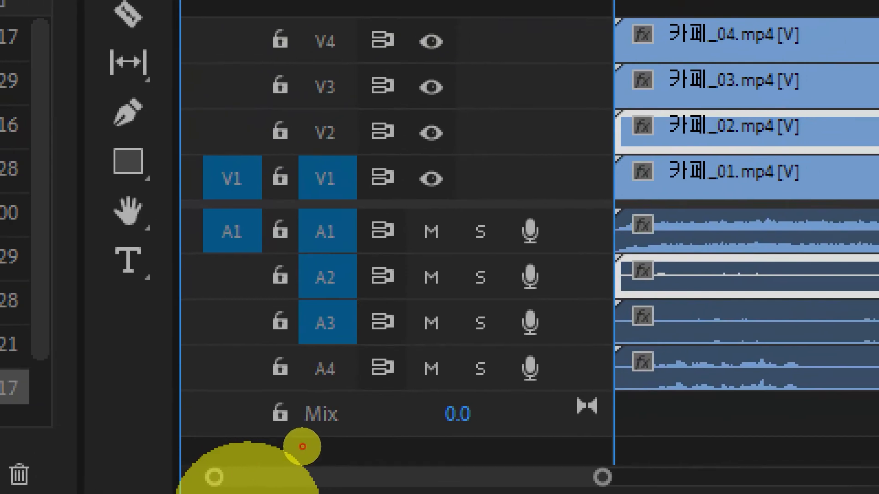
left_click(307, 440)
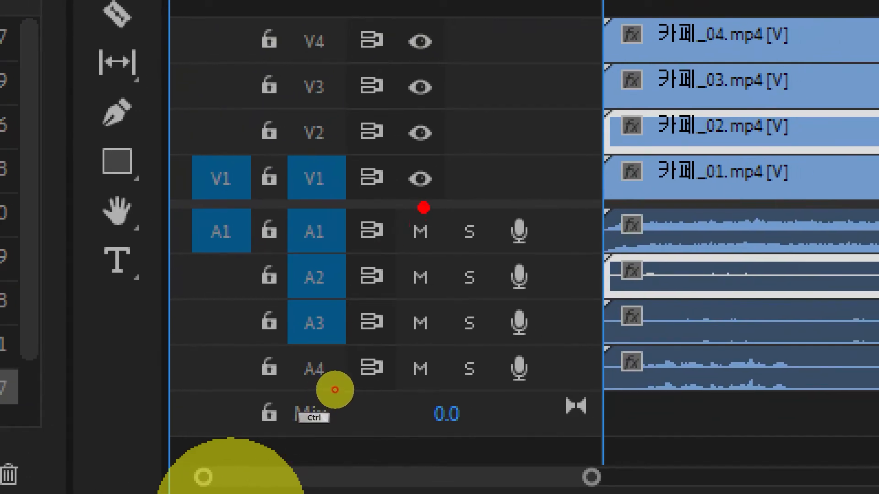
left_click_drag(388, 200, 501, 266)
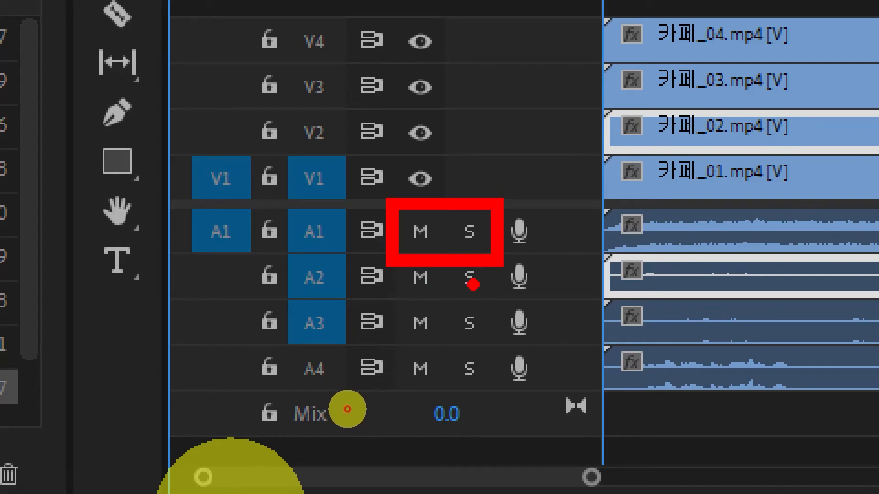
key("Escape")
Mute track A1 again and play the sequence from the start to 00;00;04;24.
left_click(334, 397)
key("ctrl")
key("ctrl+1")
scroll(307, 430, "up", 1)
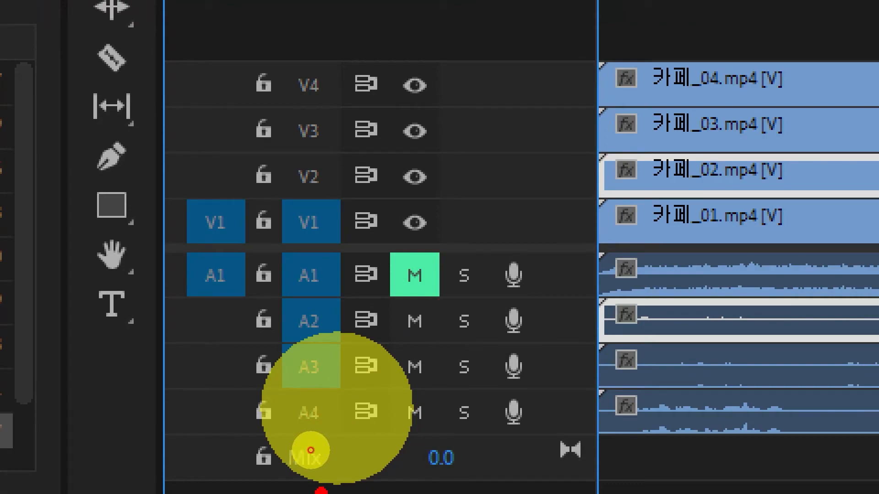
key("Escape")
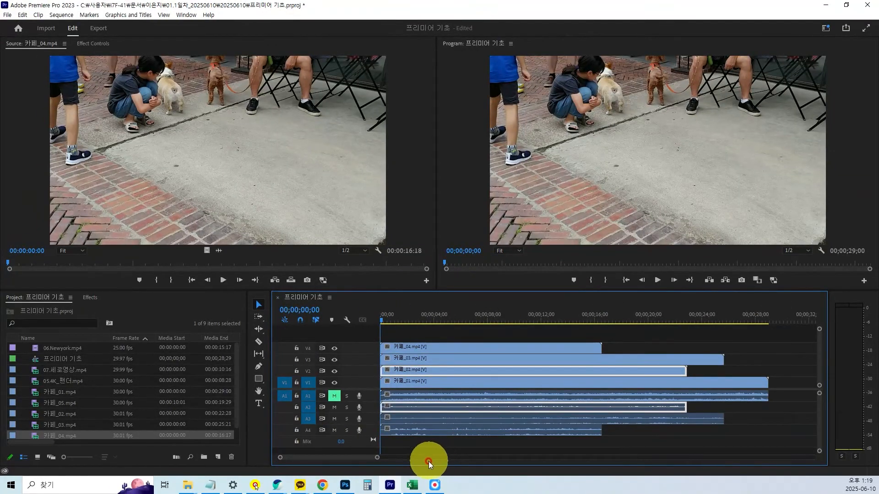
key("space")
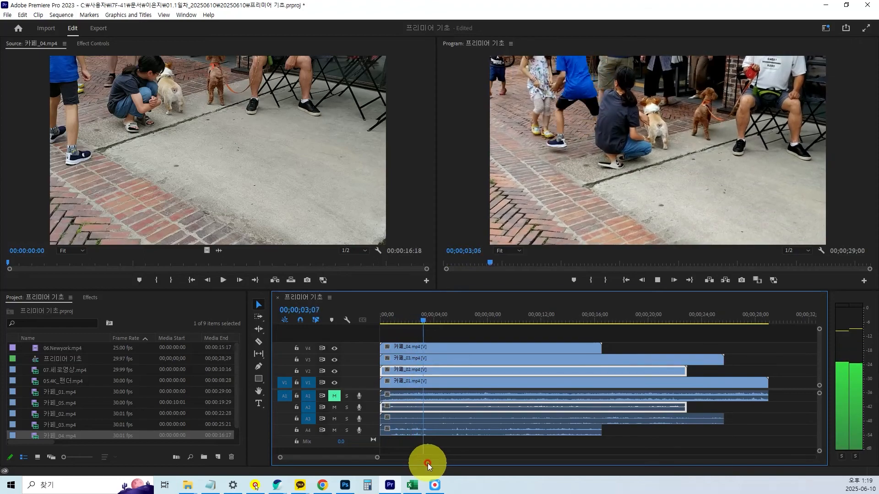
key("space")
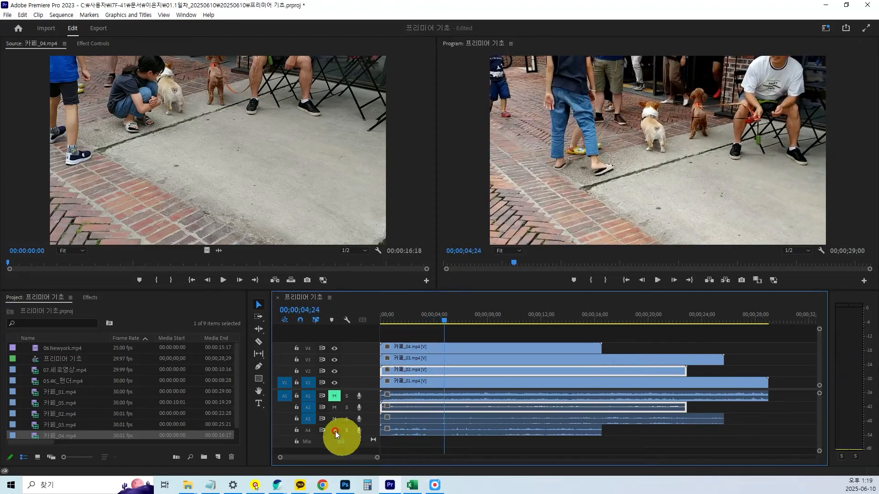
Unmute track A1 and solo it.
left_click(335, 396)
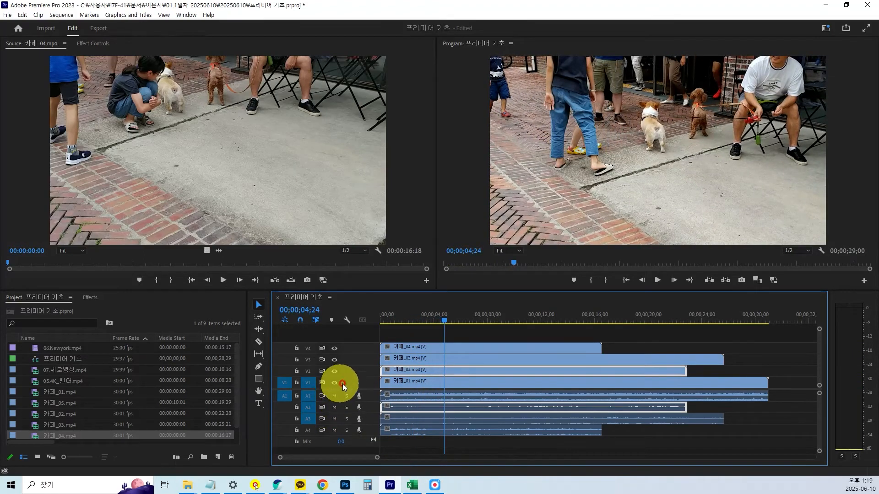
left_click(346, 397)
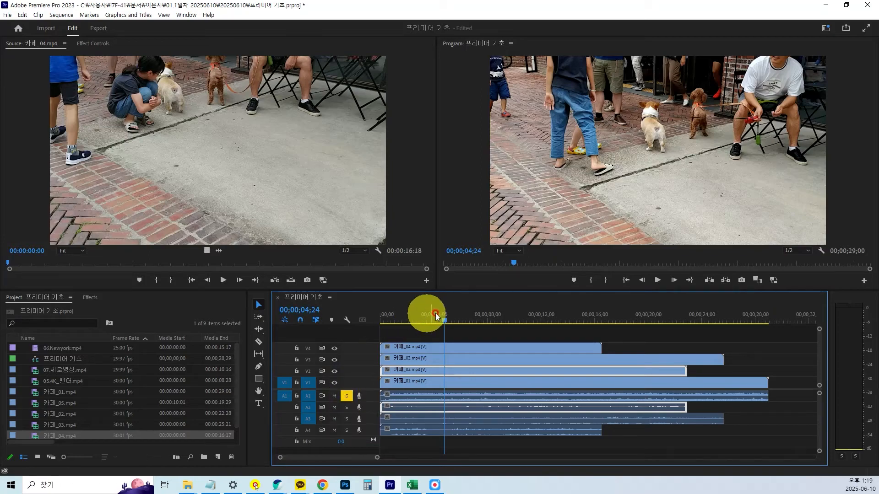
Play the sequence from the start to 00;00;05;03 with A1 soloed, and turn off the solo on A1.
left_click_drag(444, 323, 378, 322)
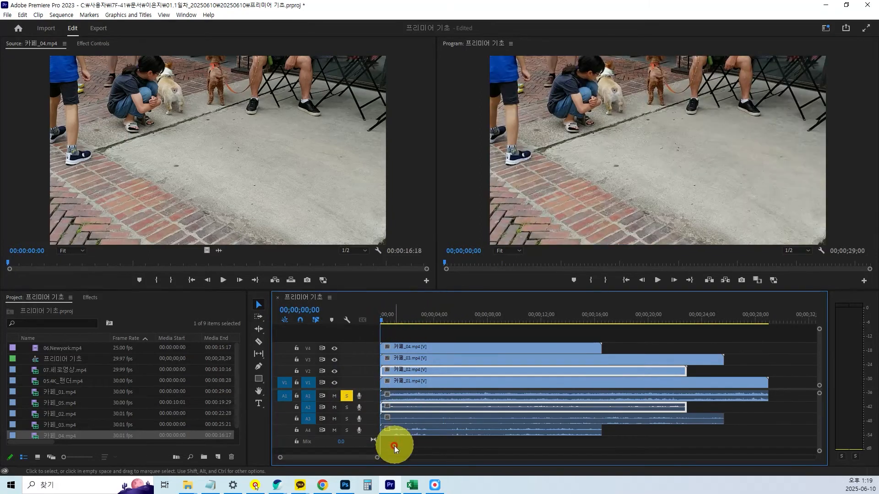
key("space")
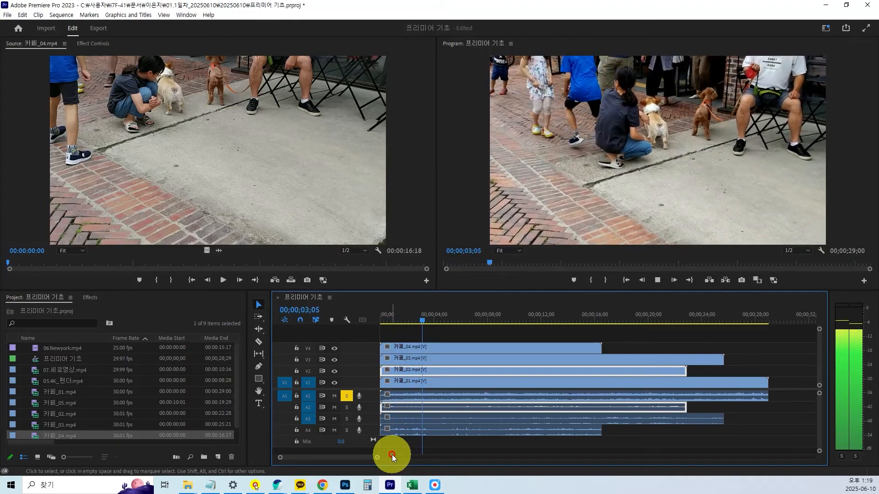
key("space")
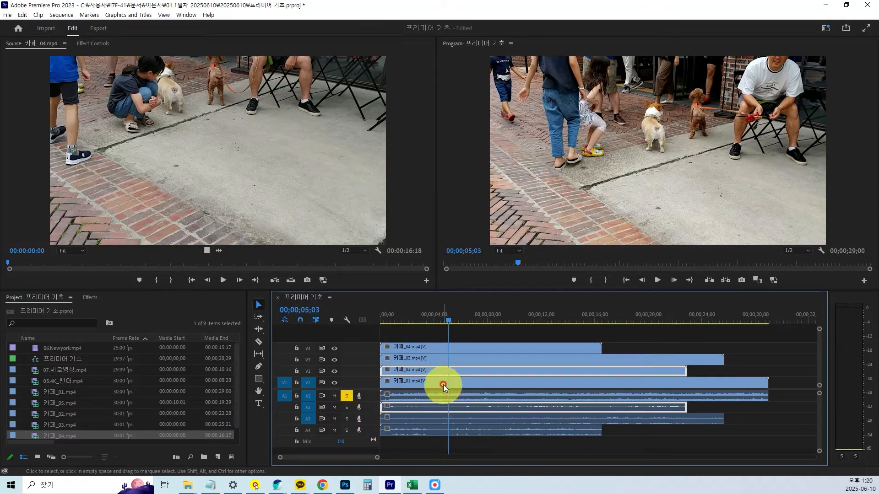
left_click(347, 395)
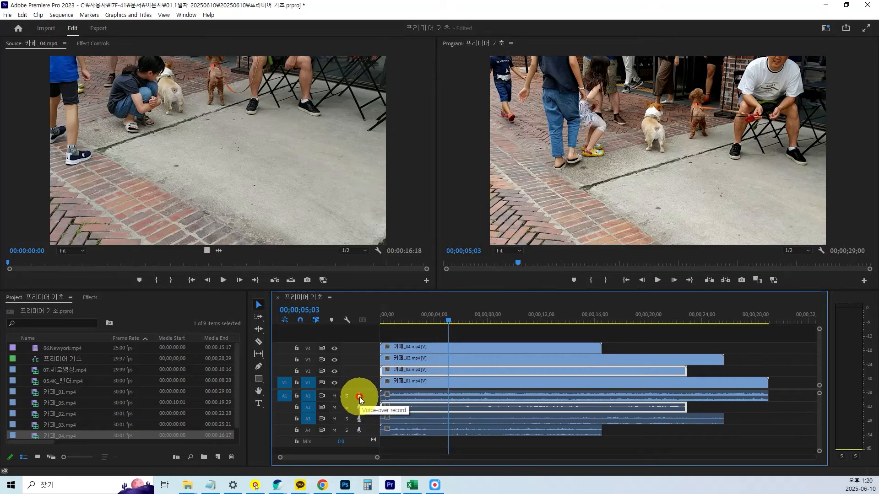
key("ctrl")
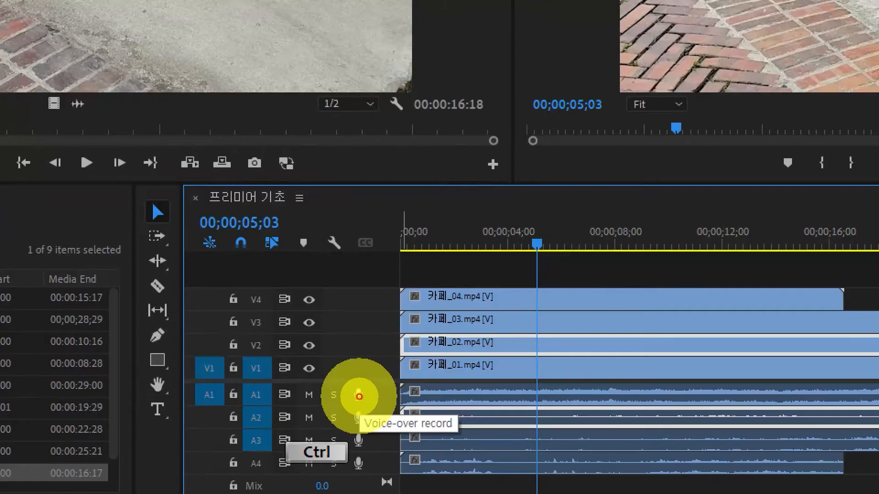
left_click(359, 396, "ctrl")
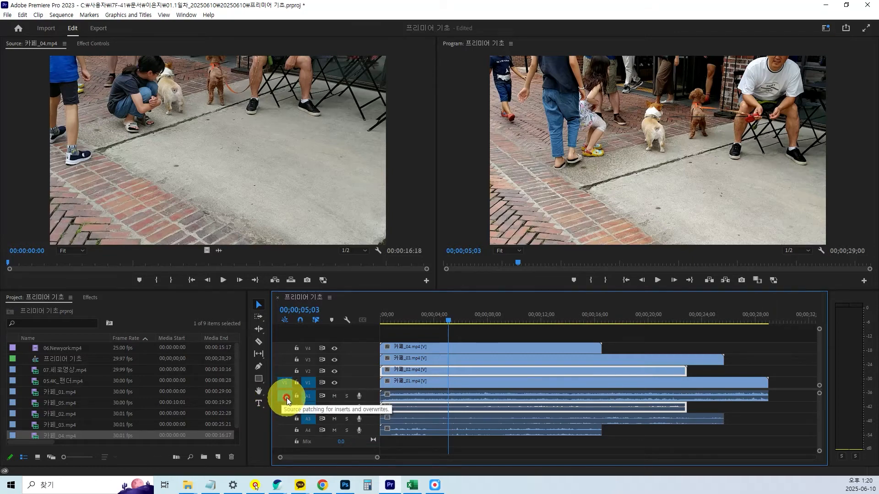
key("ctrl")
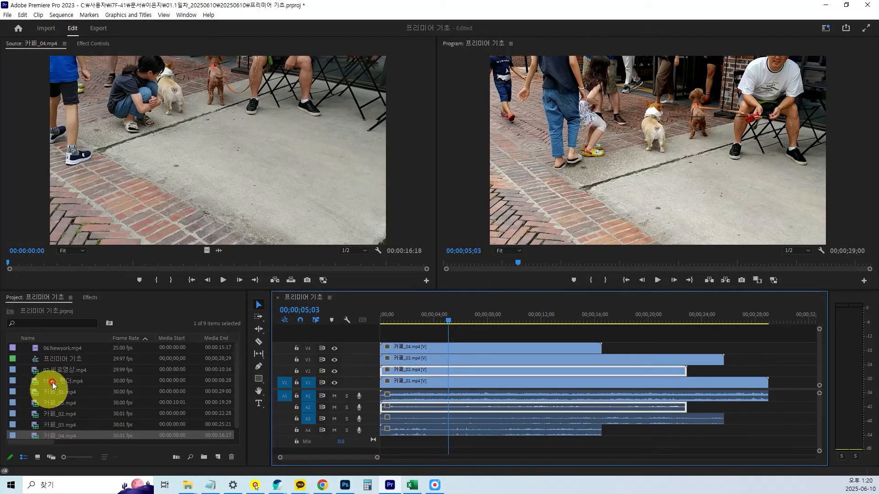
With 05.4K_팬더.mp4 opened in the Source monitor, turn off V1 source patching and make the timeline area taller.
double_click(34, 382)
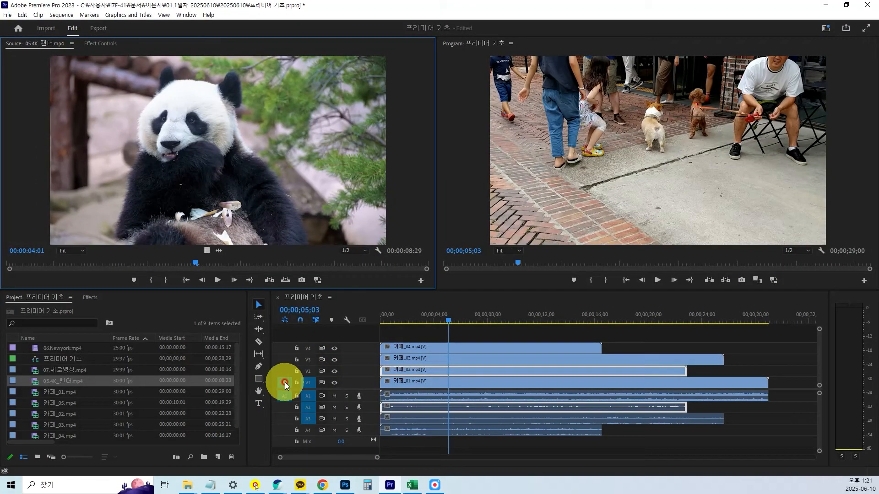
left_click(284, 383)
left_click_drag(419, 290, 423, 244)
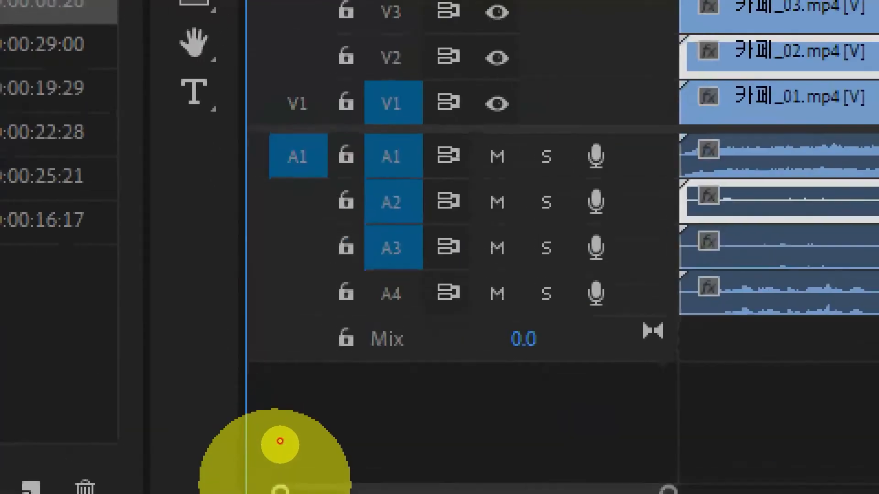
left_click(283, 430)
mouse_move(232, 166)
left_mouse_down()
mouse_move(314, 215)
mouse_move(329, 247)
left_mouse_up()
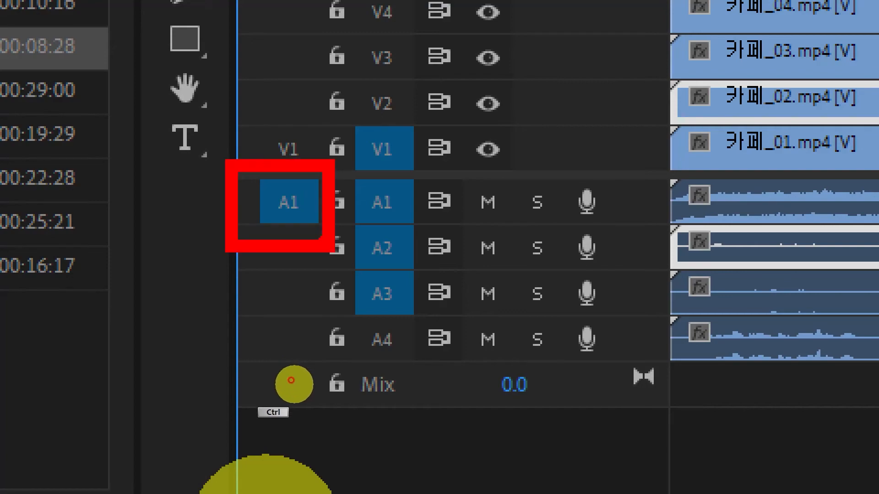
mouse_move(289, 123)
left_mouse_down()
mouse_move(309, 136)
mouse_move(322, 157)
mouse_move(278, 175)
mouse_move(270, 140)
mouse_move(297, 133)
left_mouse_up()
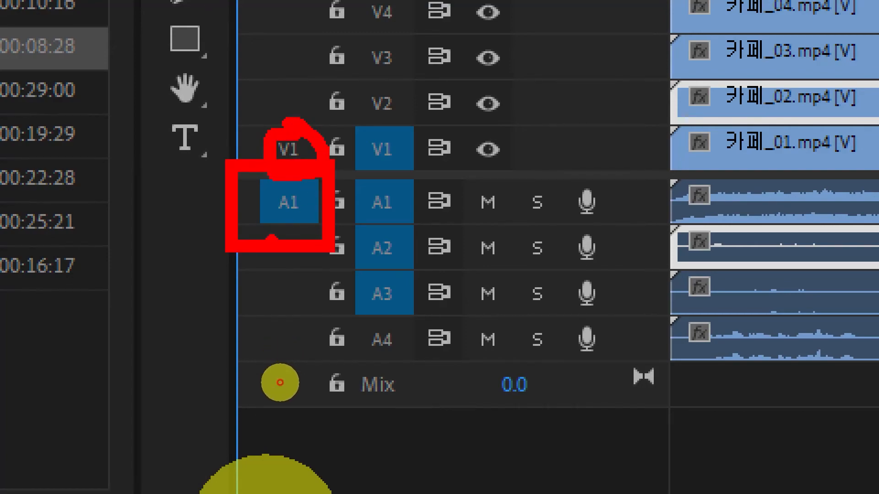
key("Escape")
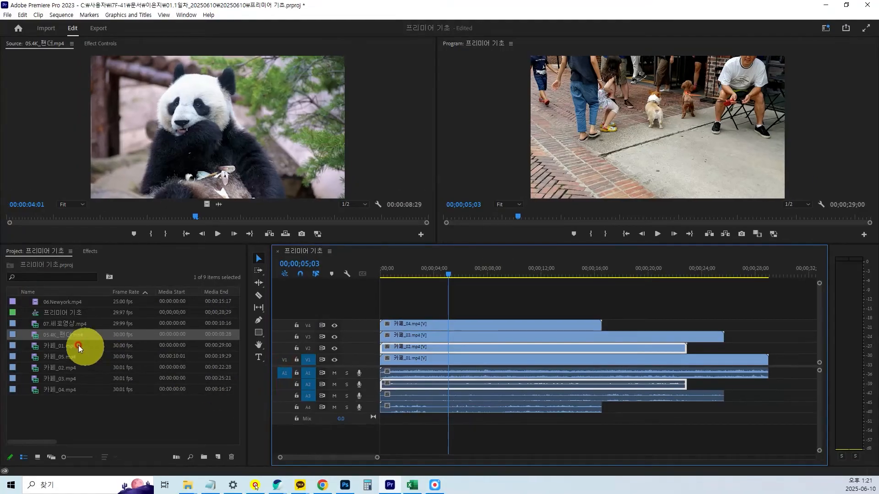
Try to place 05.4K_팬더.mp4 above track V4 while V1 source patching is off.
left_click_drag(36, 339, 397, 305)
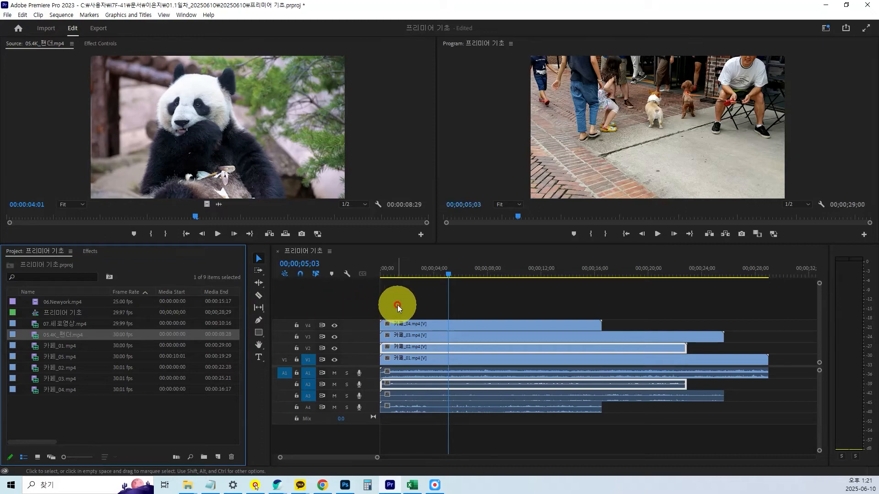
left_click_drag(36, 334, 400, 306)
left_click_drag(35, 336, 376, 314)
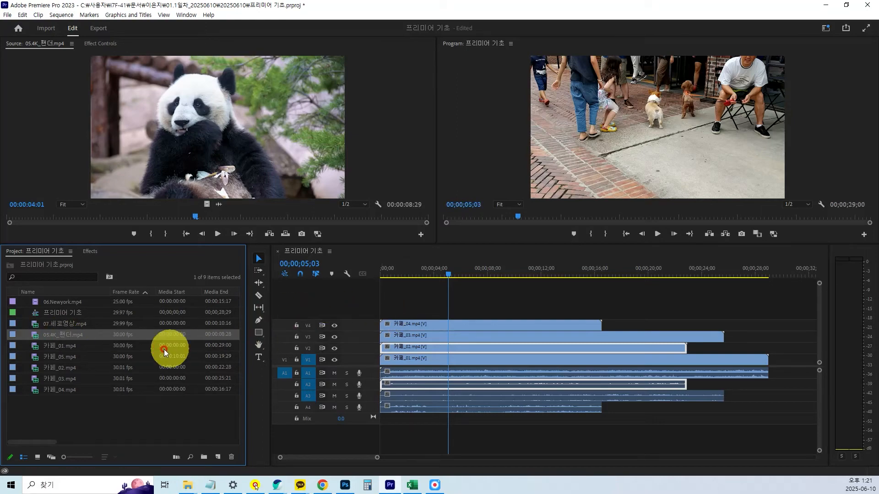
left_click_drag(35, 336, 436, 298)
Turn V1 source patching back on and choose 05.4K_팬더.mp4 in the project.
left_click(285, 361)
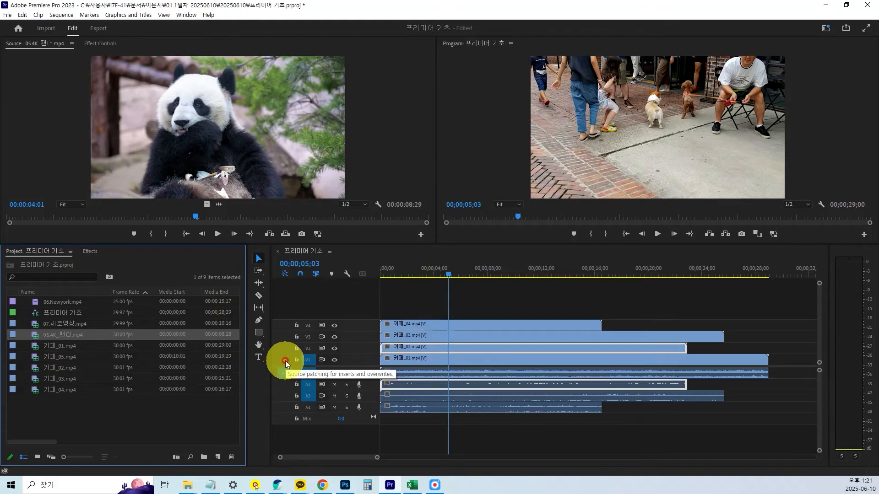
left_click(35, 338)
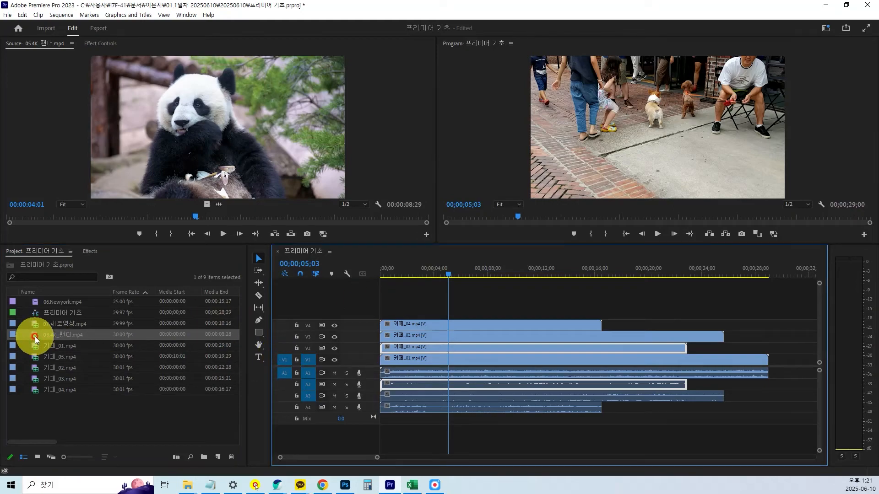
left_click_drag(35, 338, 289, 434)
key("ctrl+1")
left_click(289, 400)
mouse_move(297, 358)
left_mouse_down()
mouse_move(295, 368)
mouse_move(281, 345)
mouse_move(295, 367)
left_mouse_up()
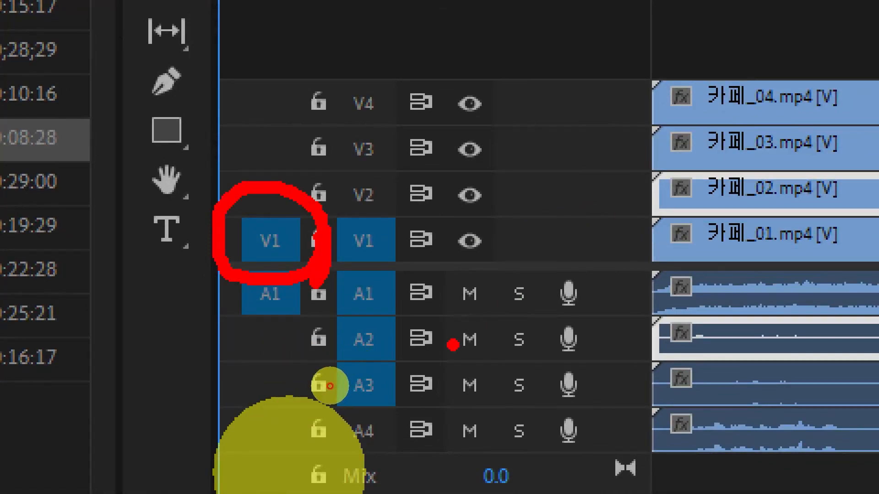
key("Escape")
Place 05.4K_팬더.mp4 at the sequence start on a new track above V4, and delete the clip from the timeline again.
left_click_drag(34, 335, 350, 311)
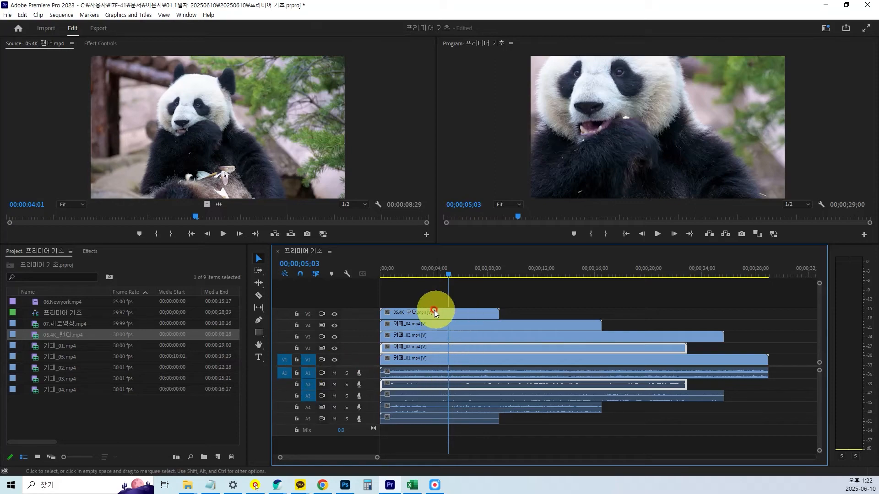
left_click(420, 314)
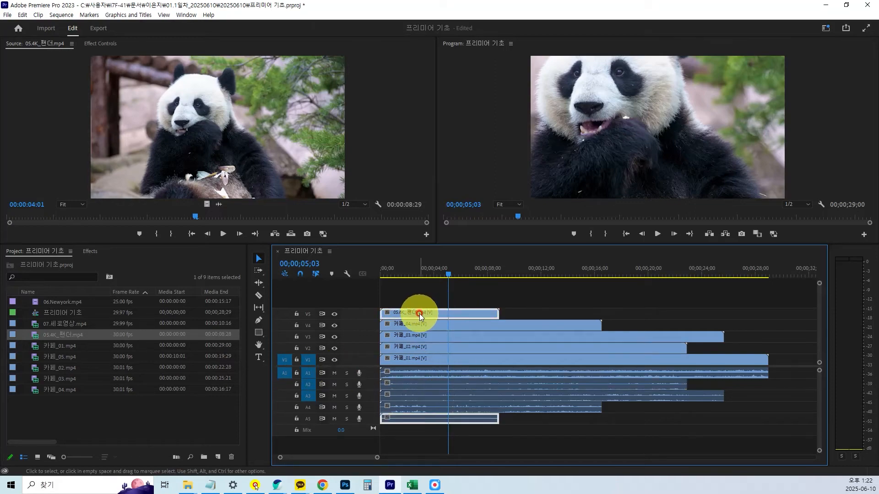
key("Delete")
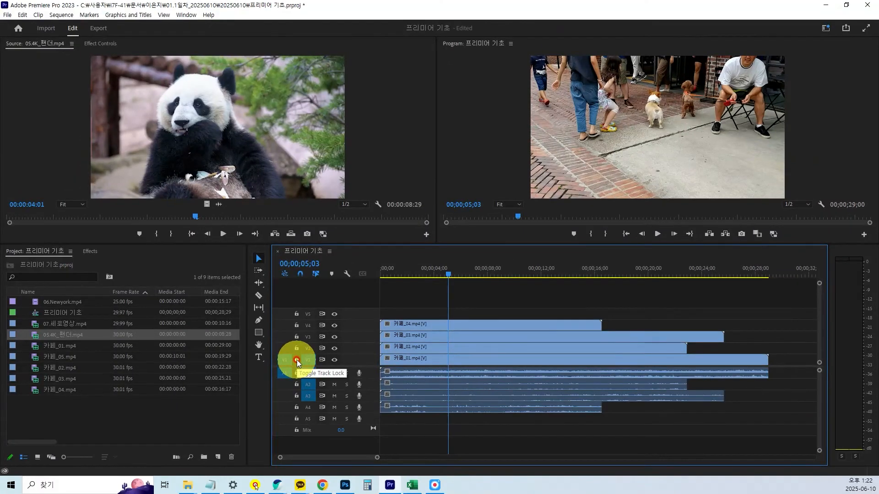
Lock track V1 and unlock it again.
left_click(297, 360)
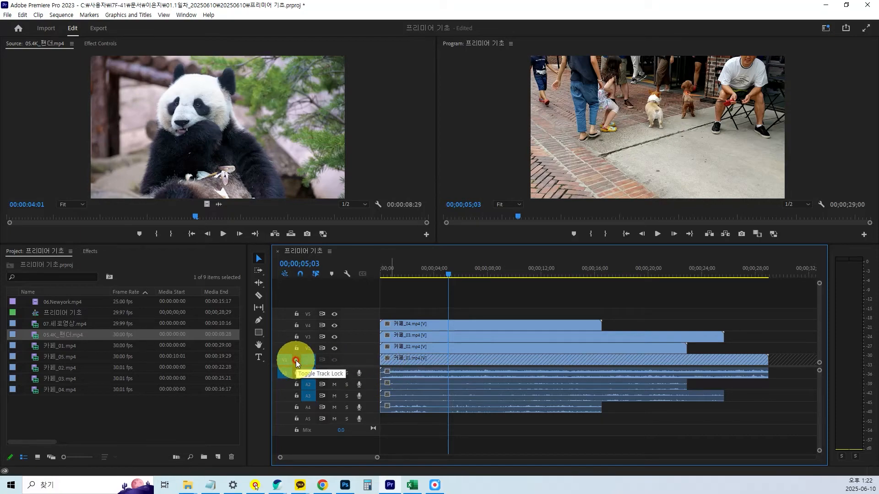
left_click(296, 361)
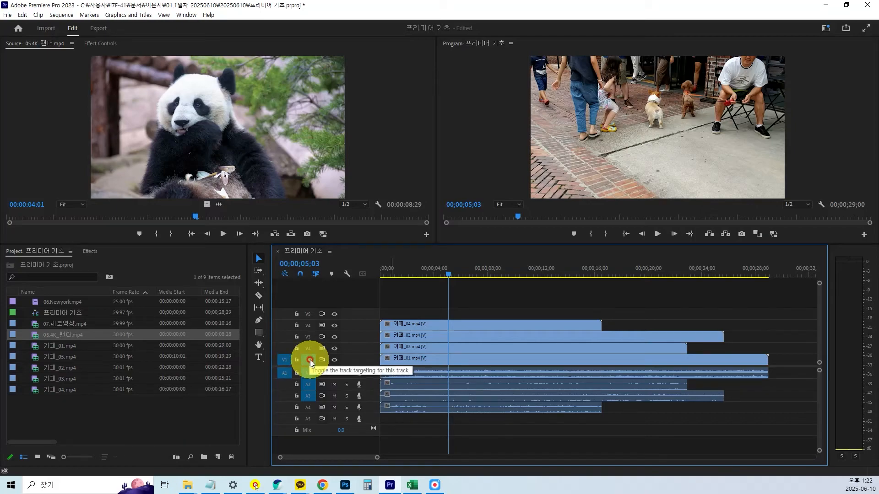
key("ctrl+1")
scroll(309, 361, "up", 1)
left_click(317, 369)
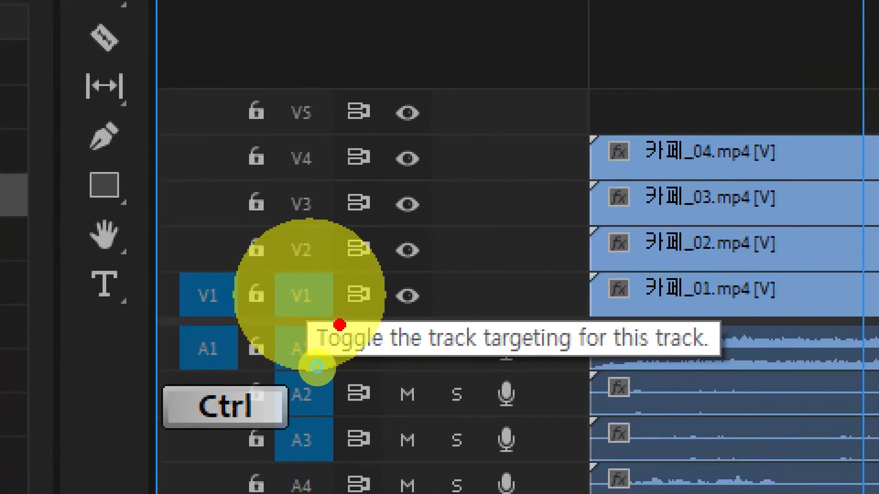
mouse_move(308, 316)
left_mouse_down()
mouse_move(513, 365)
mouse_move(579, 366)
mouse_move(582, 374)
left_mouse_up()
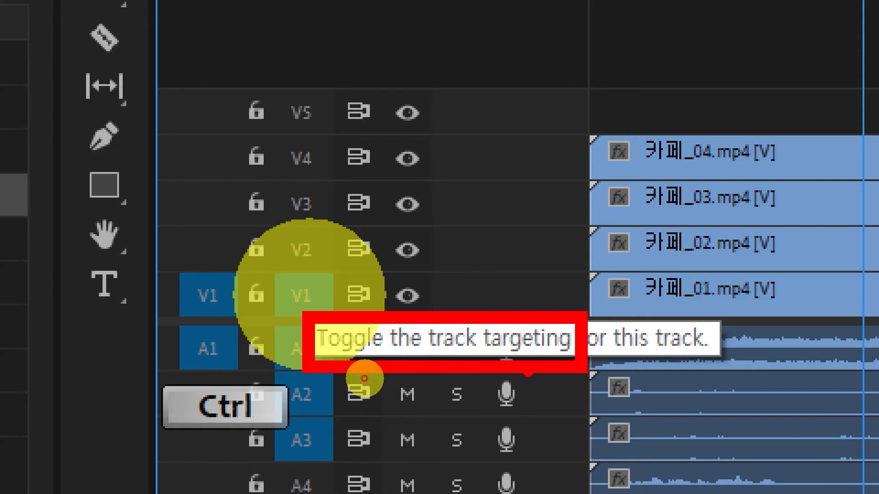
mouse_move(266, 94)
left_mouse_down()
mouse_move(336, 192)
mouse_move(343, 336)
left_mouse_up()
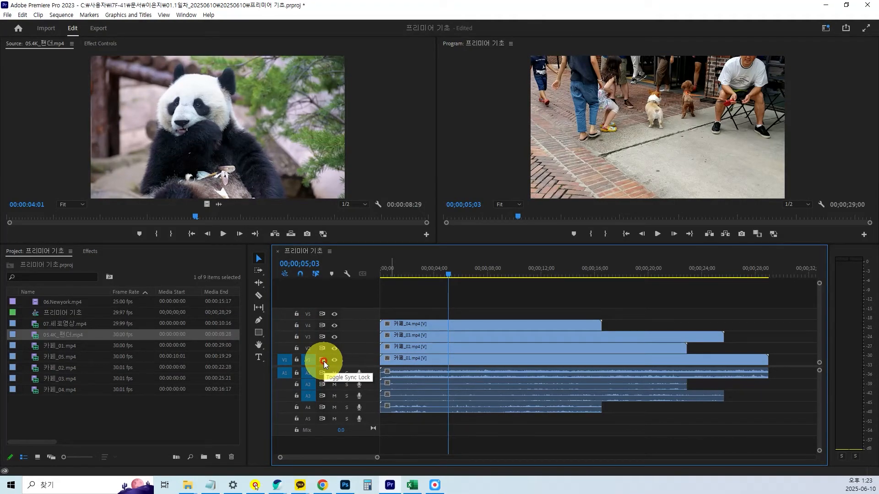
key("ctrl+1")
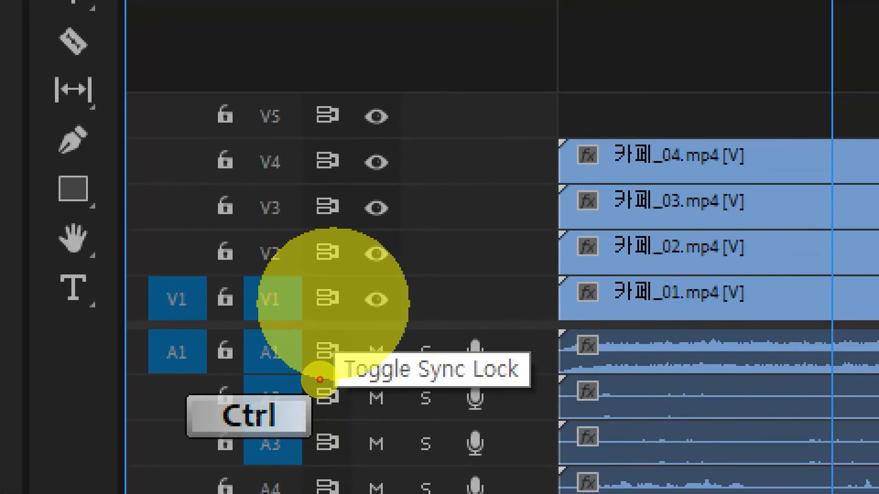
left_click(319, 375)
left_click_drag(295, 278, 352, 325)
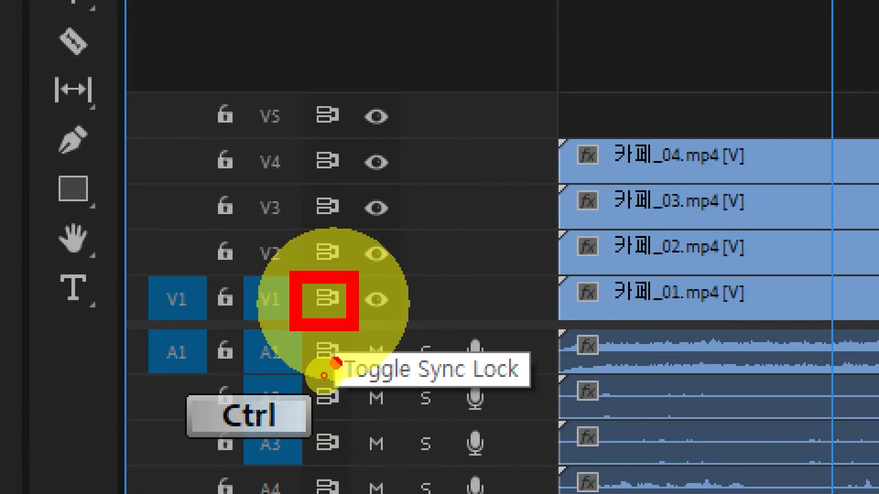
key("Escape")
Move all the stacked clips together about two seconds later, and close the empty space by deleting the gap on V2.
left_click(417, 331)
left_click_drag(418, 331, 443, 452)
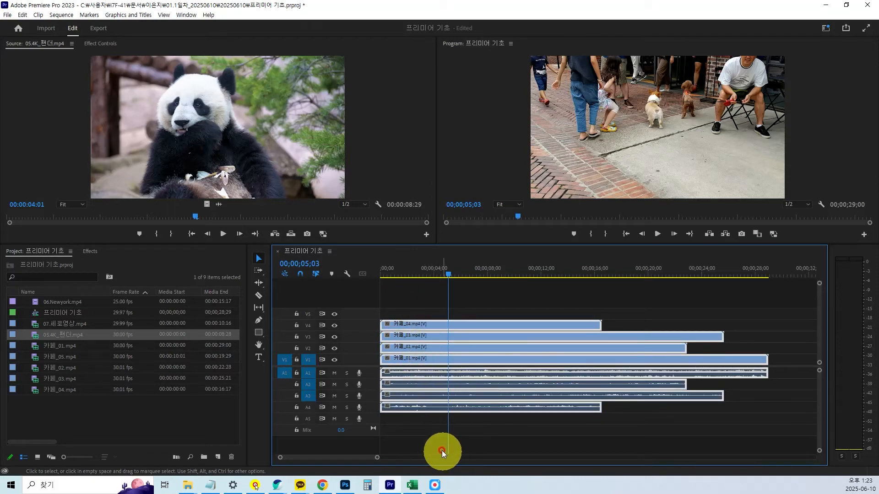
left_click_drag(418, 328, 441, 334)
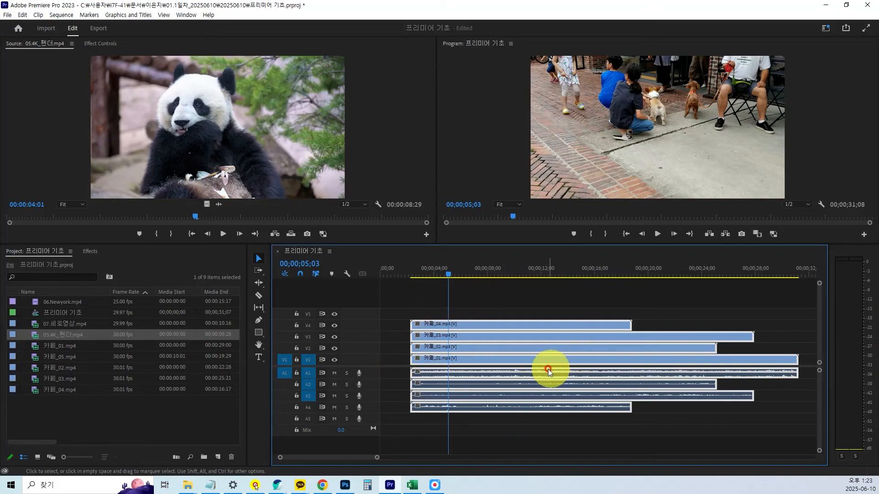
left_click(391, 348)
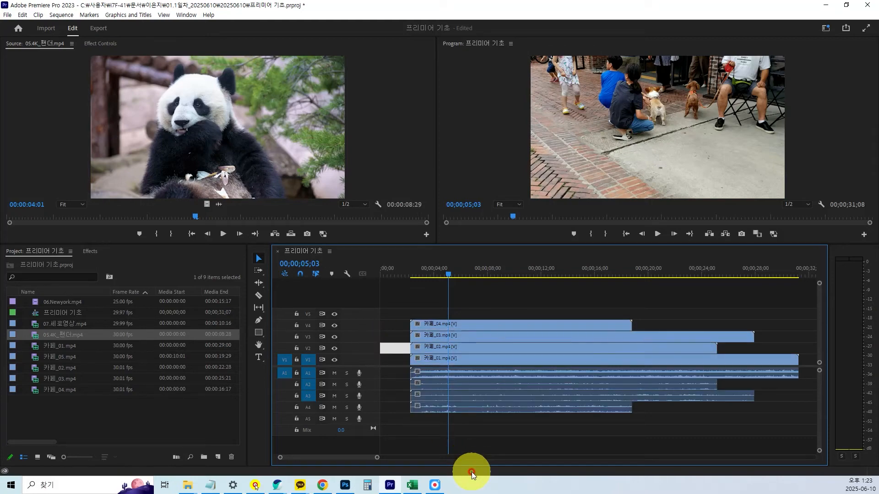
key("Delete")
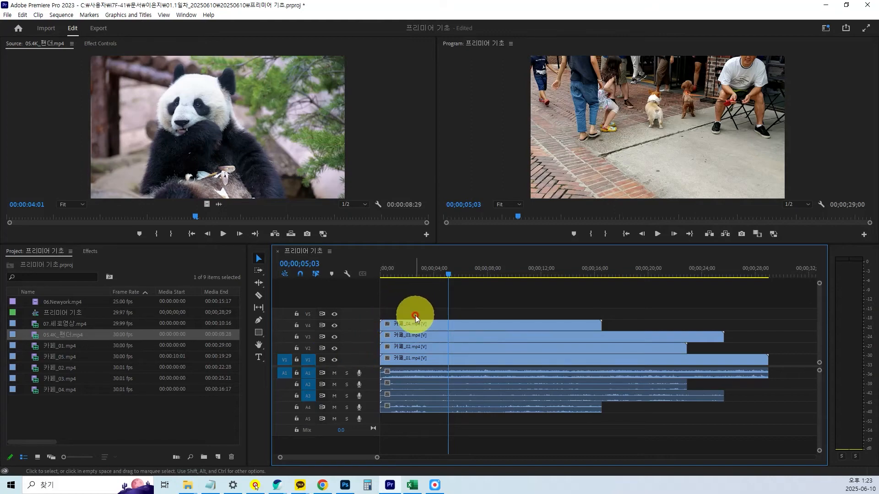
Move all the stacked clips about two seconds later again and turn off sync lock on V1.
left_click_drag(432, 328, 444, 447)
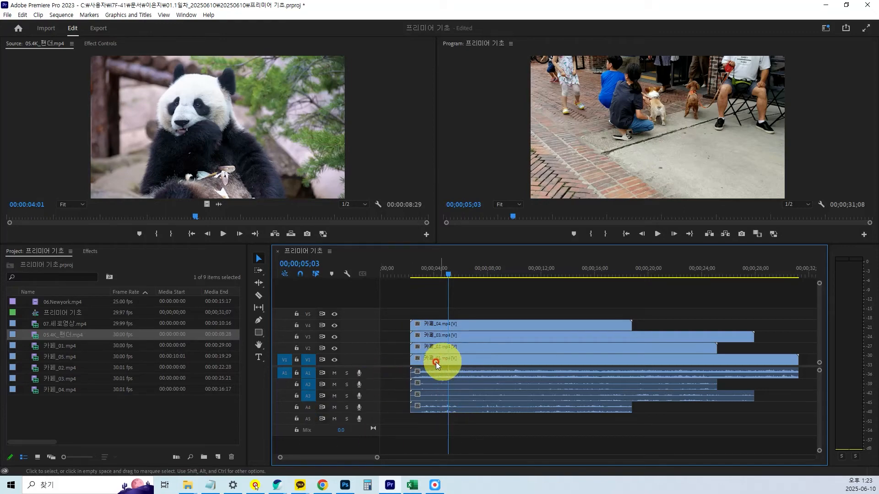
left_click(322, 362)
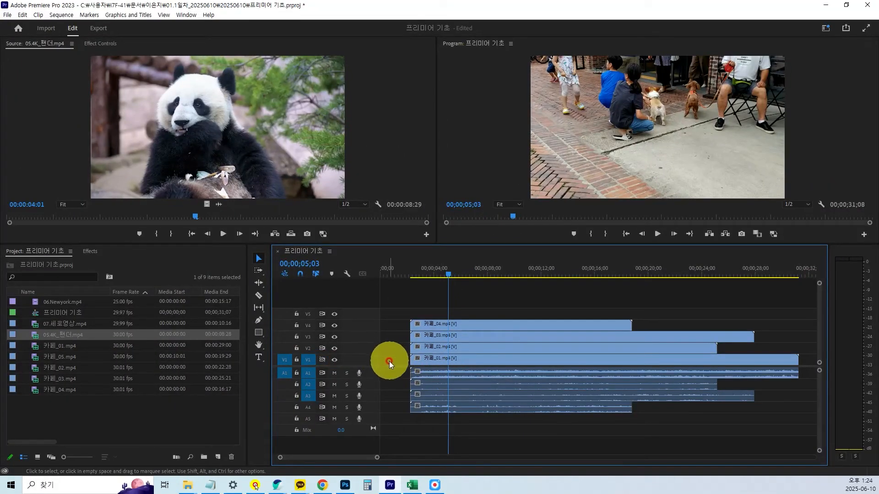
Try deleting the gap before the clips on V1 and the one on V2, undoing each deletion.
key("Delete")
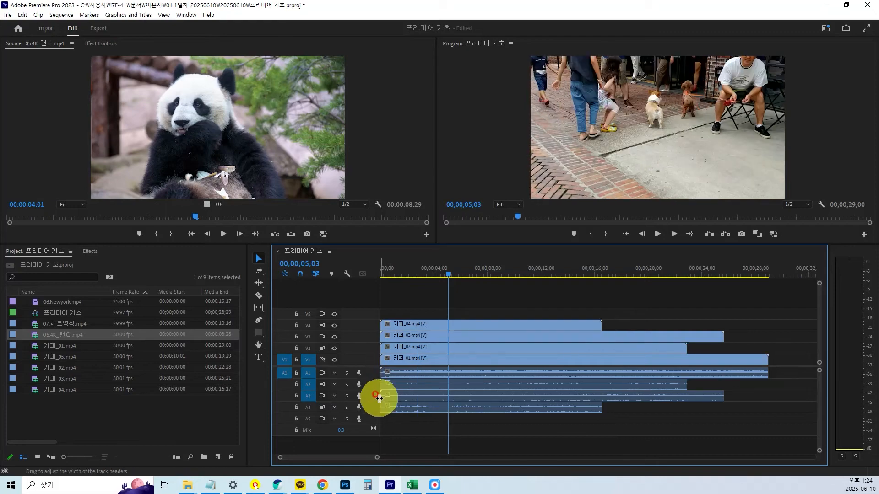
key("ctrl+z")
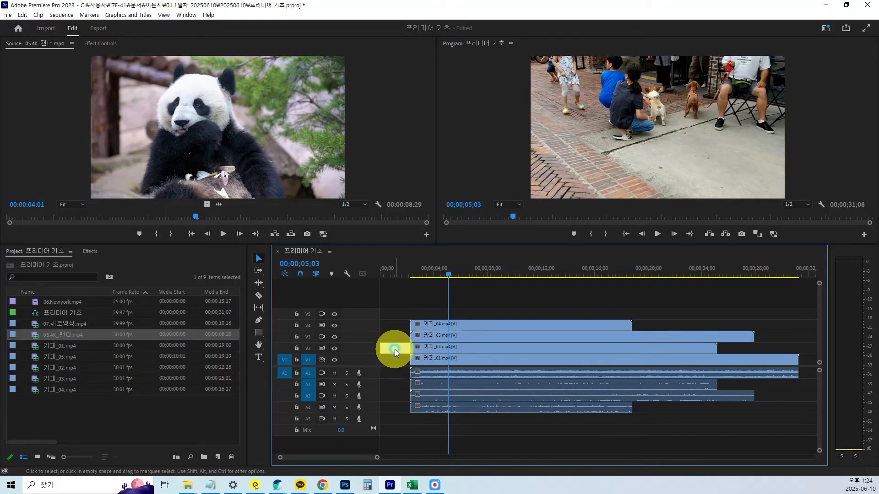
key("Delete")
key("ctrl+z")
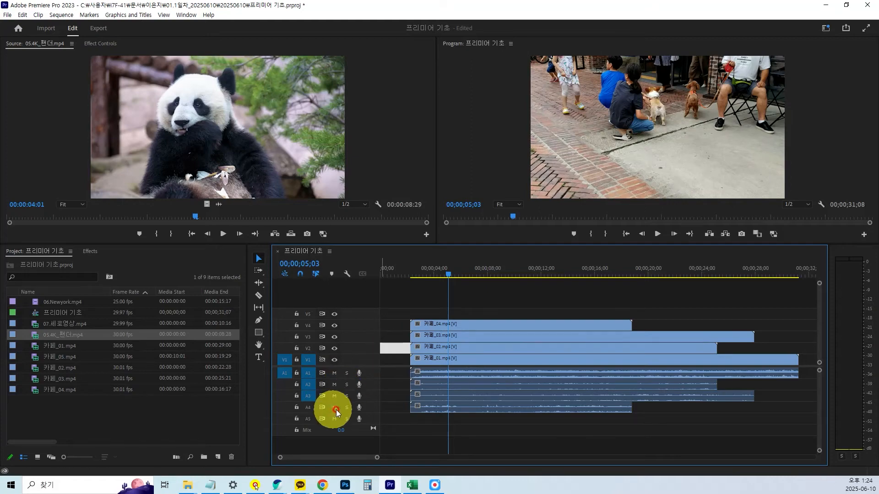
Try deleting the gap on V2 with V1's sync lock off and undo back until all stacked clips start at the sequence's beginning.
left_click(391, 350)
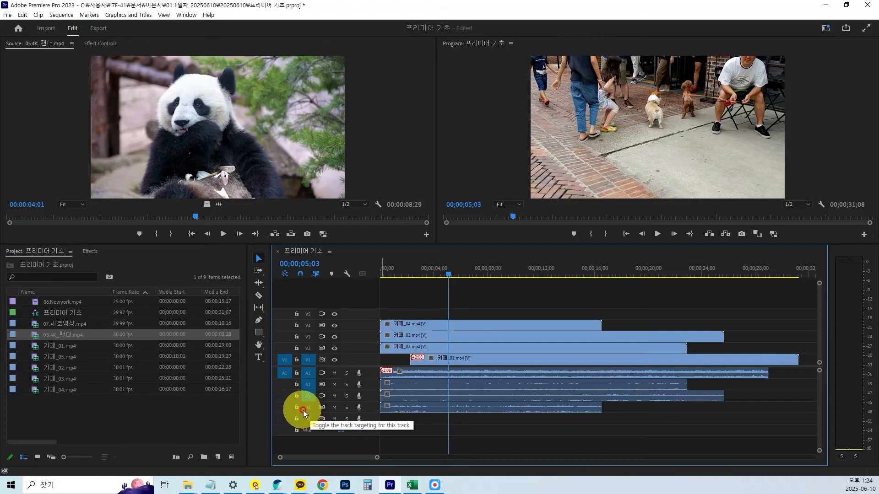
key("ctrl+1")
left_click(343, 402)
scroll(343, 401, "up", 1)
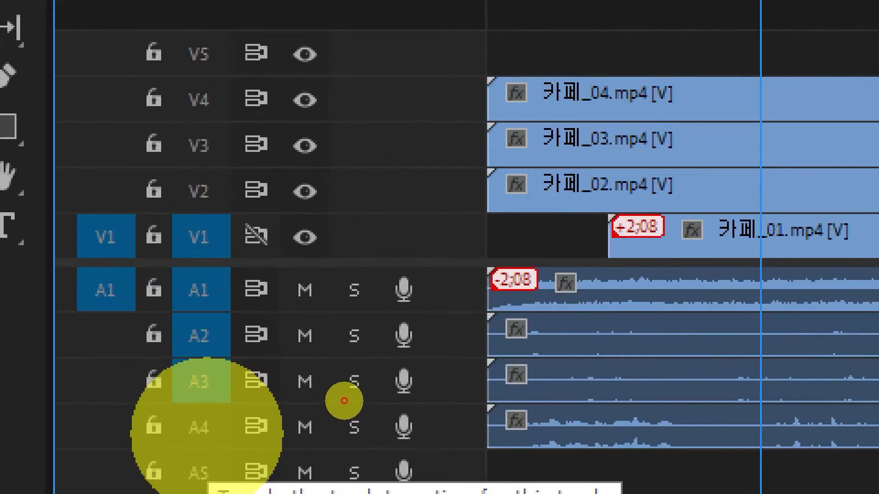
left_click(341, 375)
mouse_move(330, 359)
left_mouse_down()
mouse_move(317, 355)
mouse_move(314, 373)
left_mouse_up()
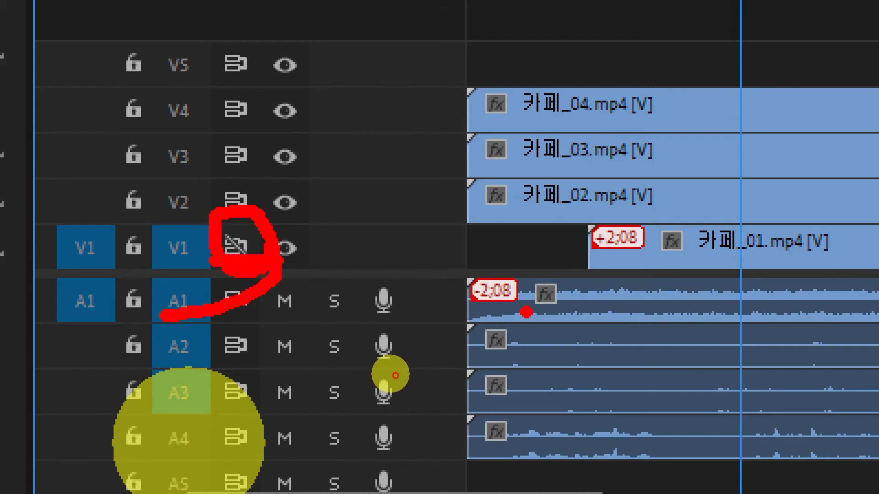
left_click_drag(663, 247, 615, 215)
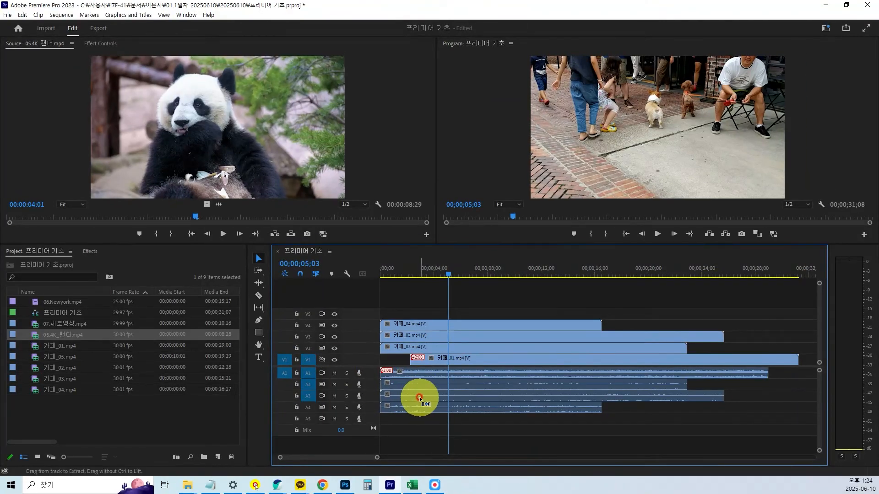
left_click_drag(419, 397, 450, 397)
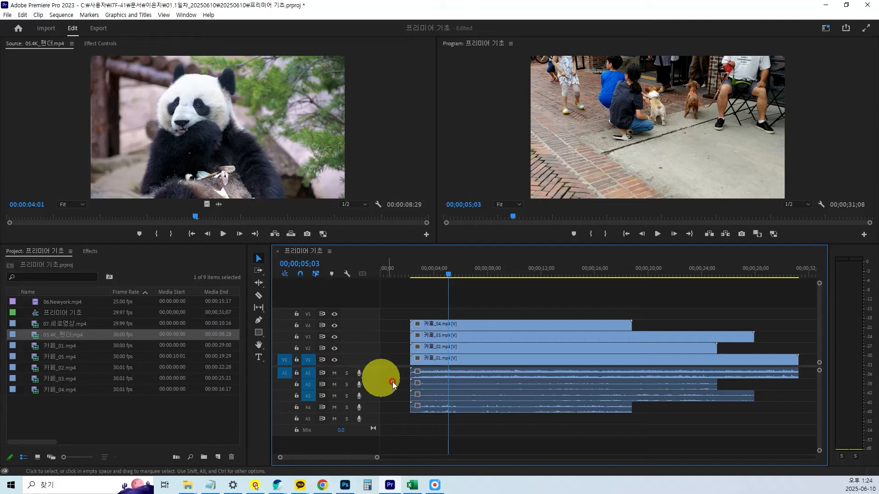
key("ctrl+z")
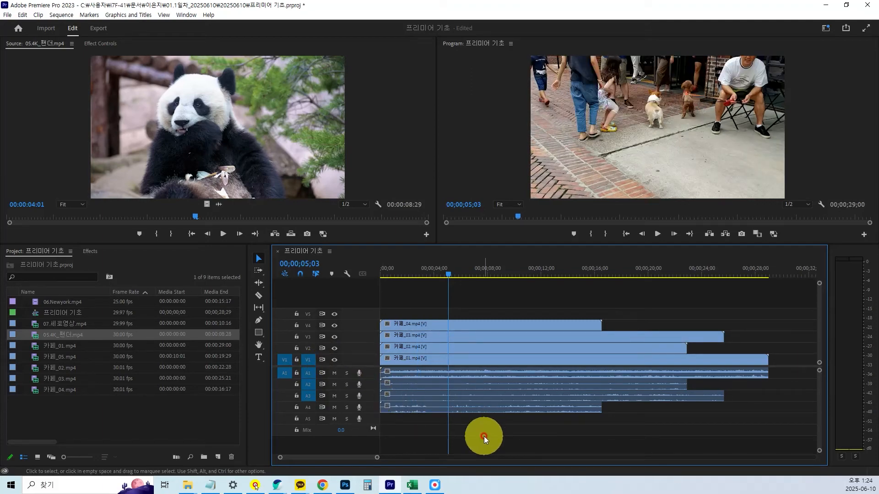
Turn off the video output of tracks V4, V3, V2 and V1 one after another and enlarge the monitor area.
left_click(334, 325)
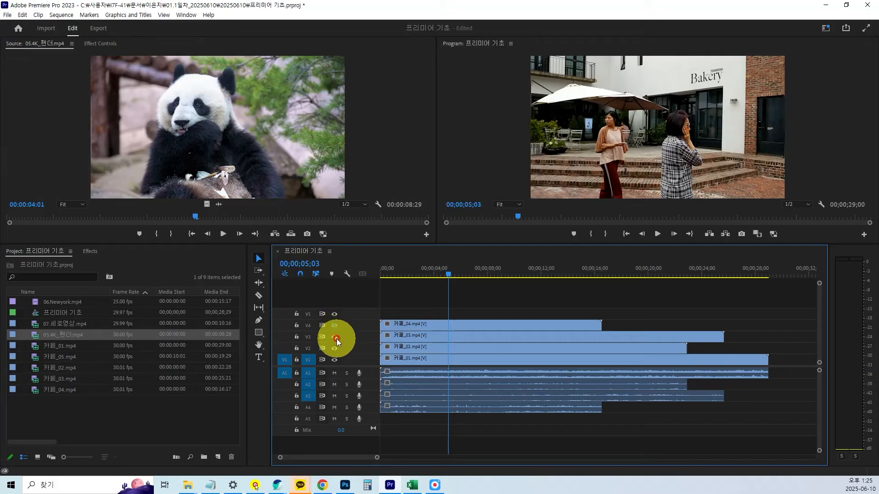
left_click(334, 337)
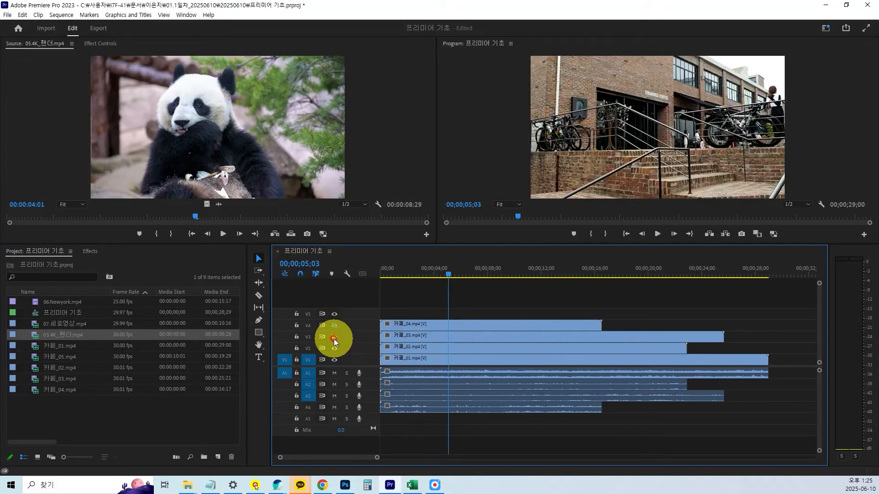
left_click(334, 350)
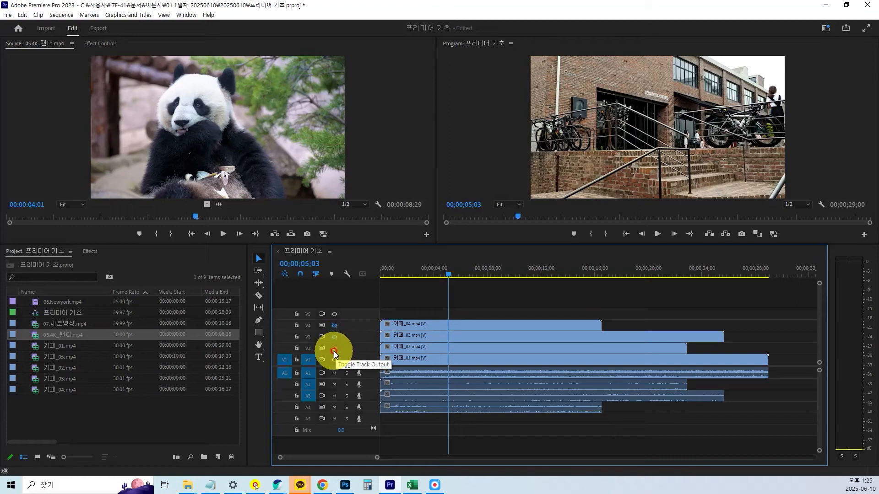
left_click(334, 350)
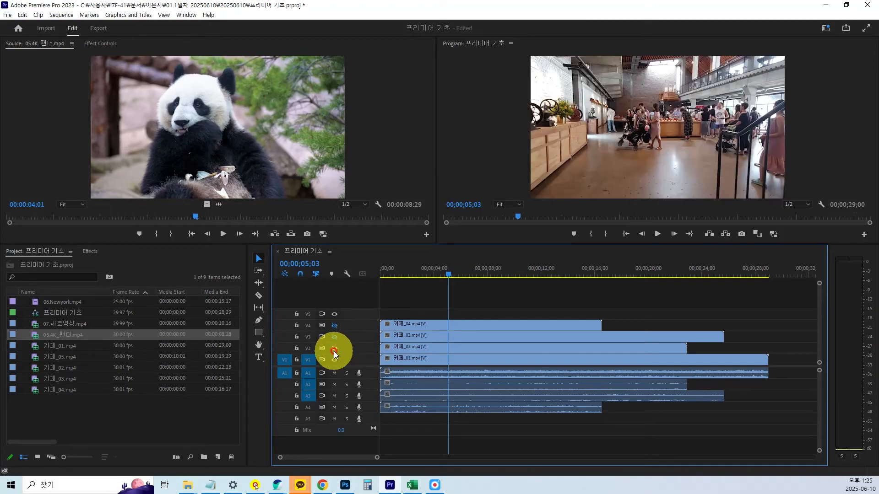
left_click(335, 360)
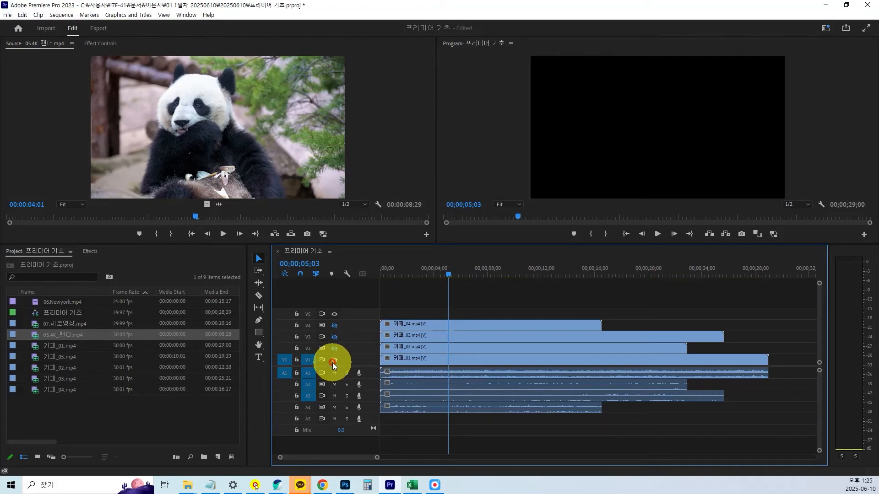
left_click_drag(471, 245, 475, 281)
left_click(466, 372)
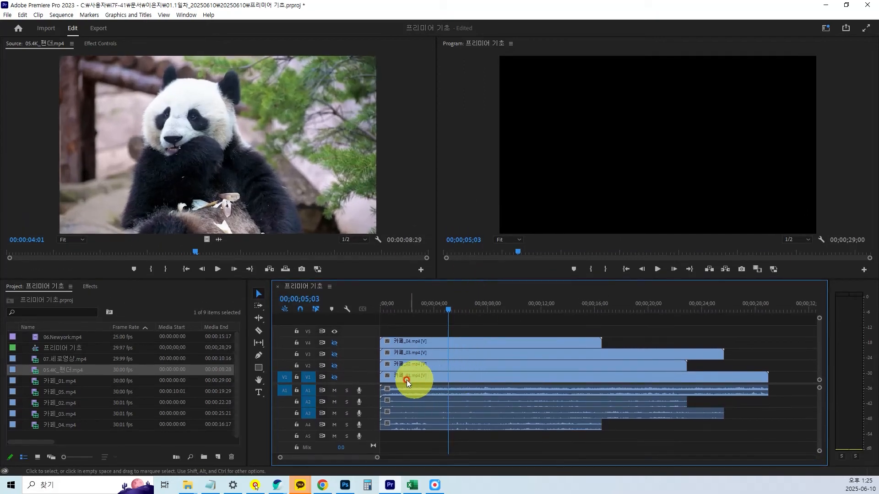
Turn the video output back on for tracks V1, V2, V3 and V4 one after another.
left_click(335, 377)
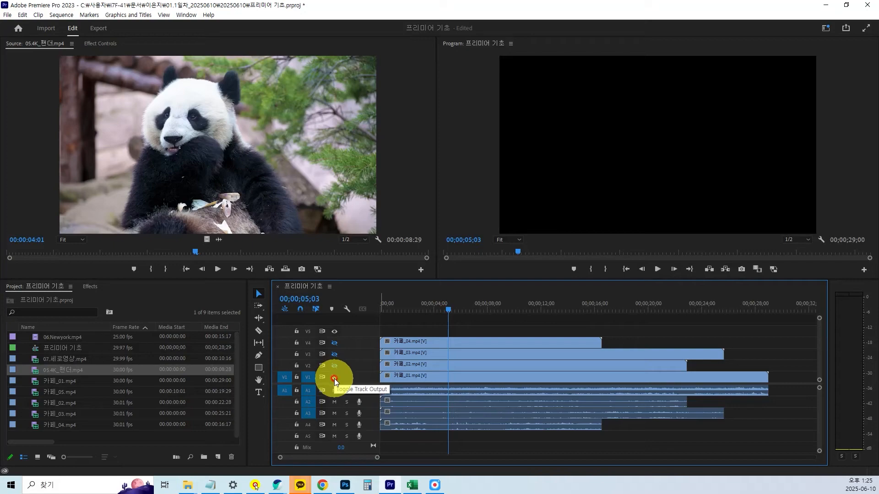
left_click(334, 343)
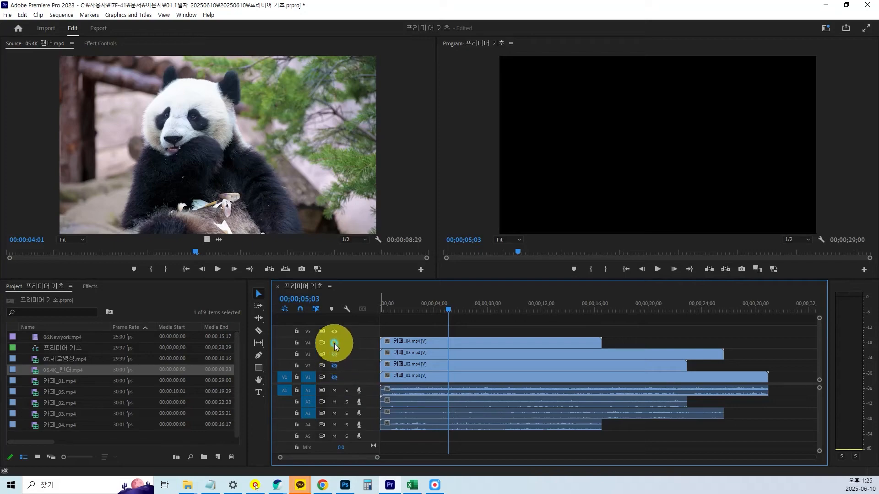
left_click(334, 378)
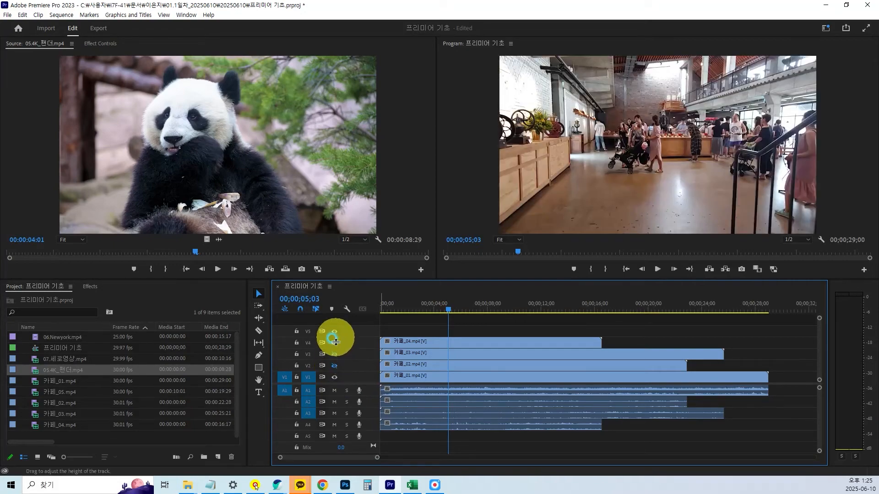
left_click(334, 366)
left_click(335, 377)
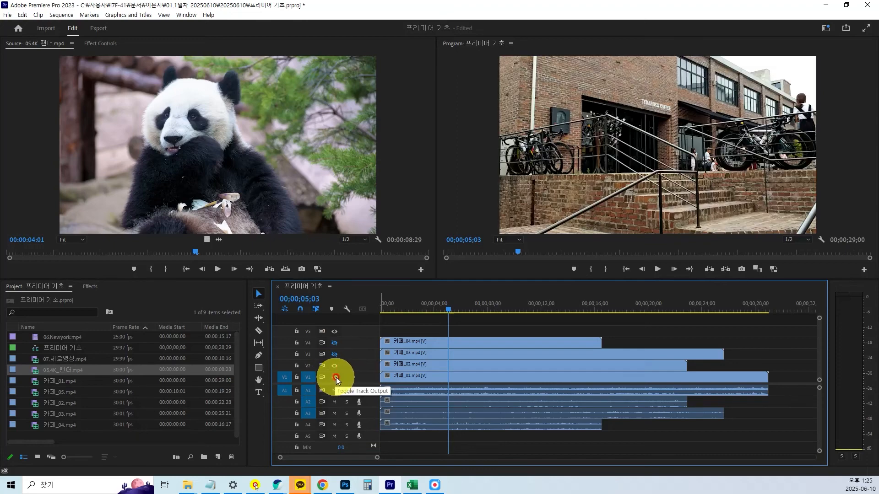
left_click(334, 374)
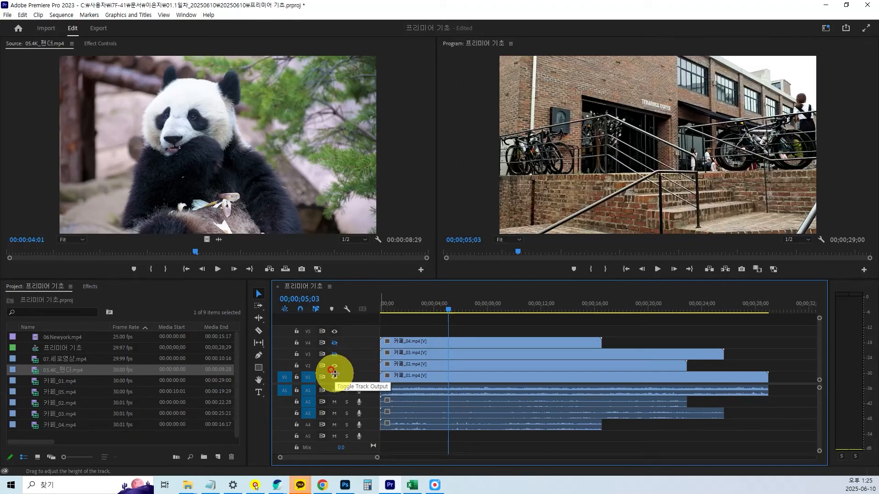
left_click(335, 354)
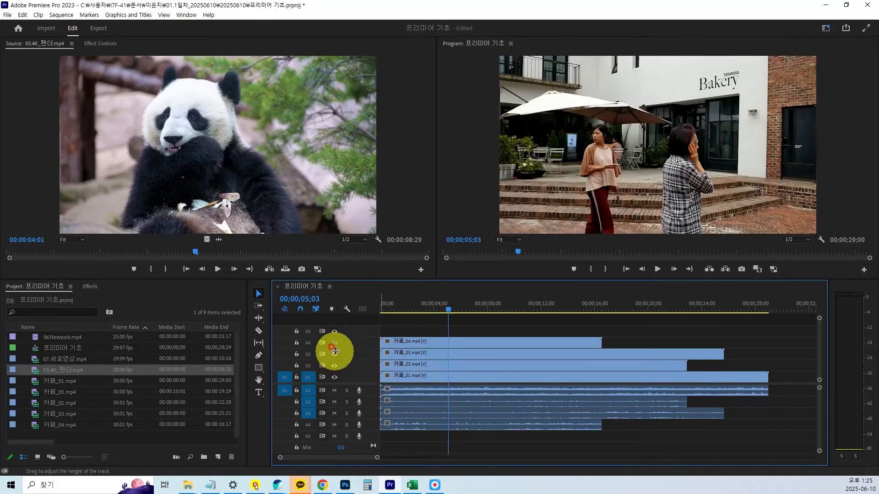
left_click(335, 343)
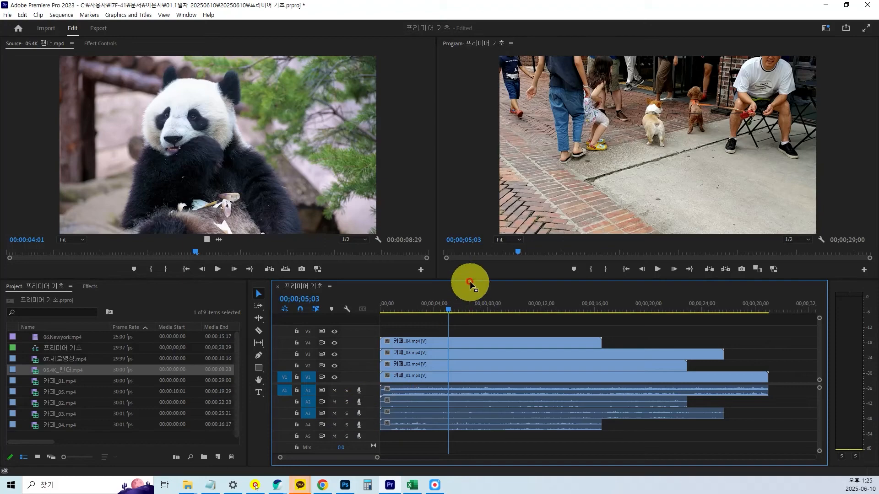
Make the timeline and project area slightly taller by shifting the boundary below the monitors.
left_click_drag(469, 278, 469, 281)
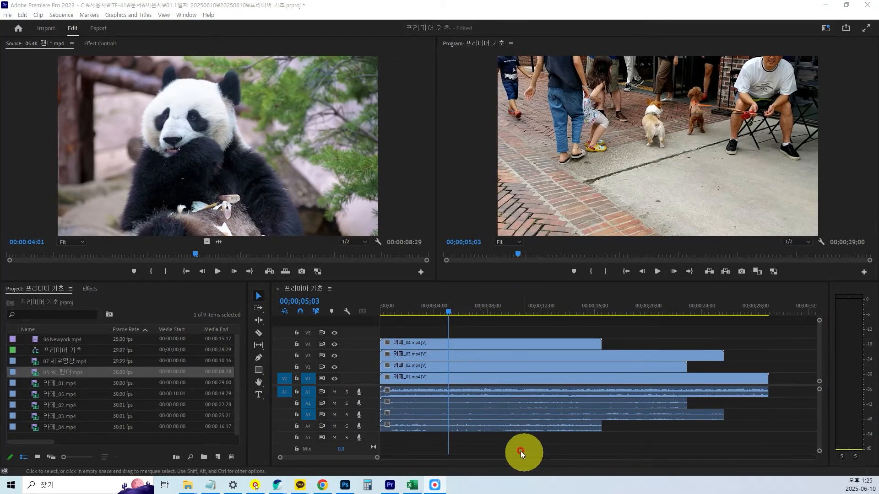
left_click(513, 440)
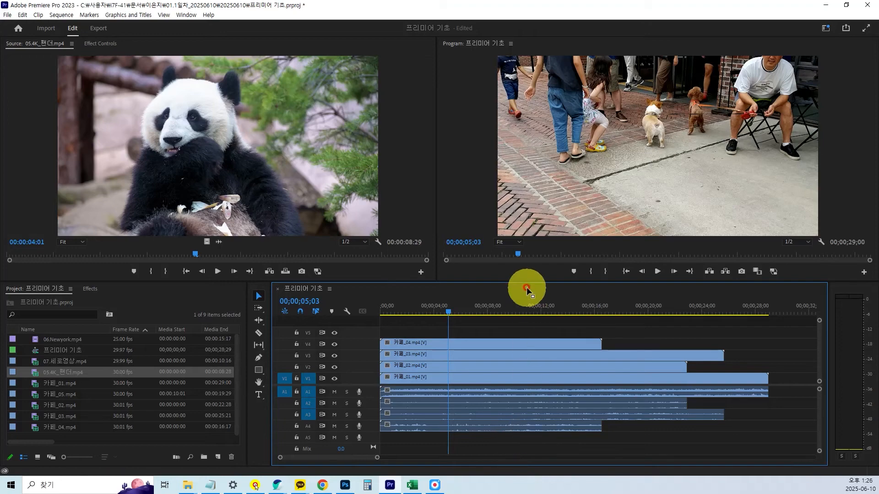
left_click_drag(527, 282, 526, 265)
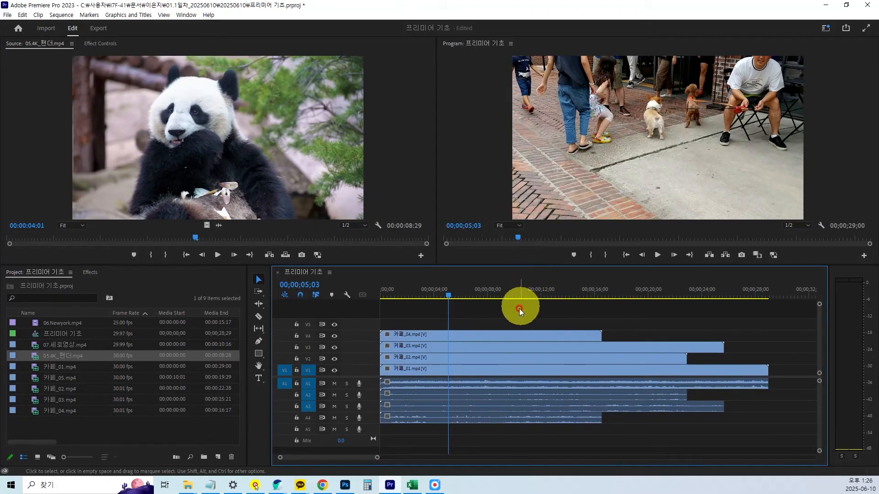
left_click(509, 323)
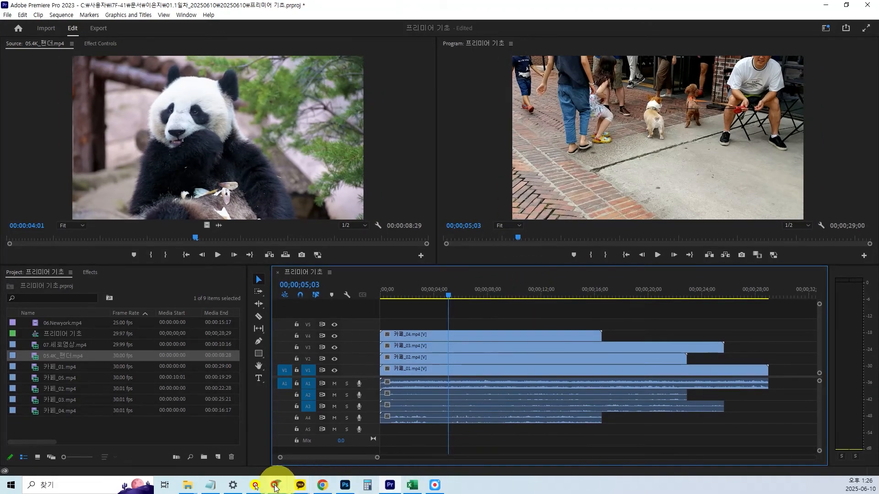
Switch to the Notepad notes, add the line "Ctrl + N : 시퀀스 만들기" at the end, and minimize the notes.
left_click(217, 485)
left_click(616, 316)
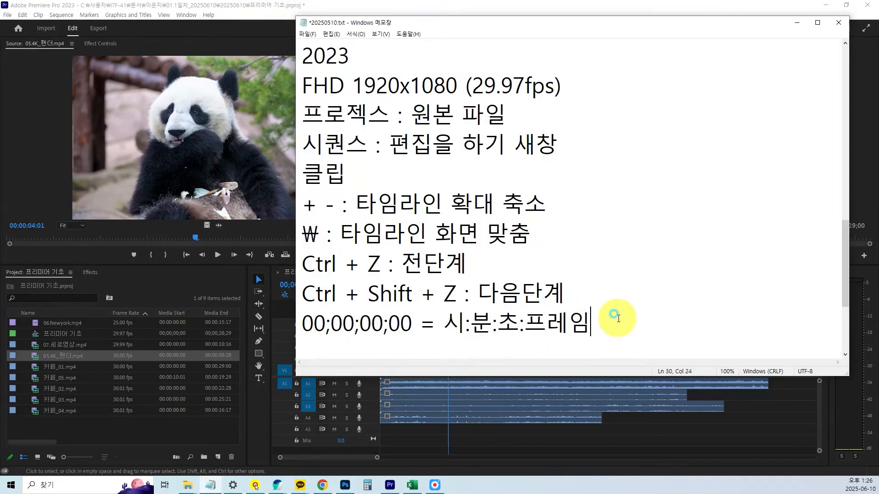
key("Return")
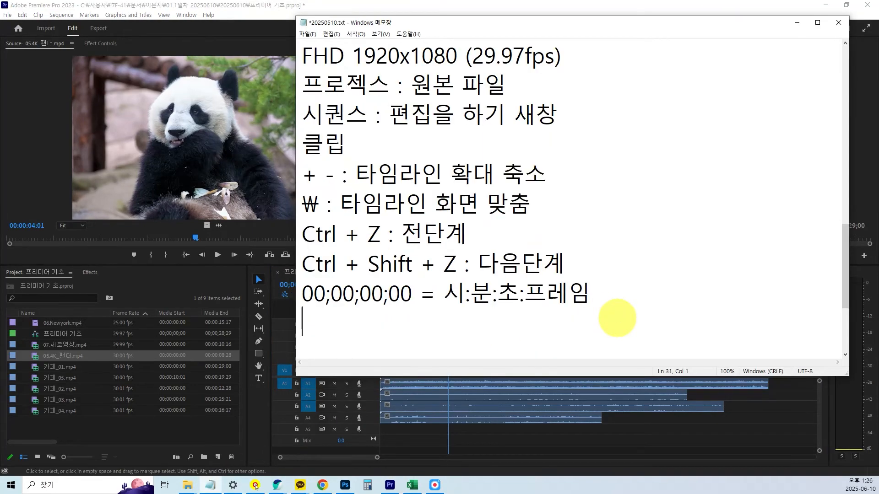
type("Ctrl + N : 시퀀스 만들기")
key("Return")
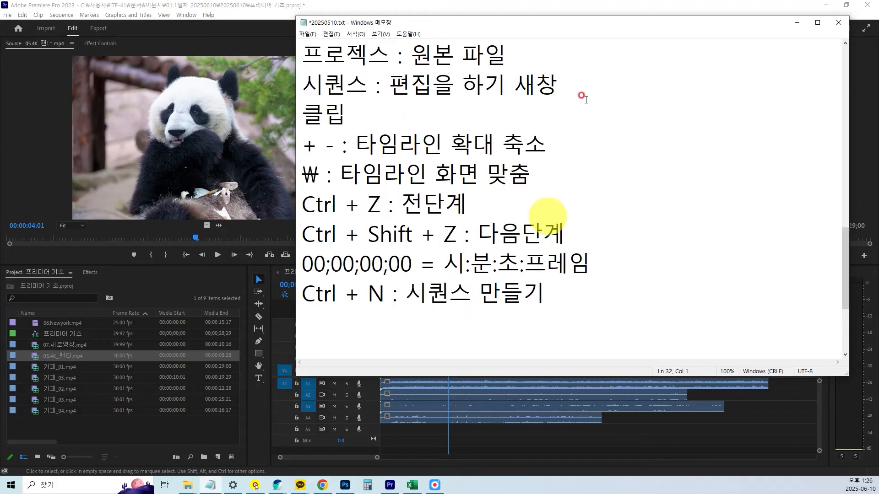
left_click(794, 23)
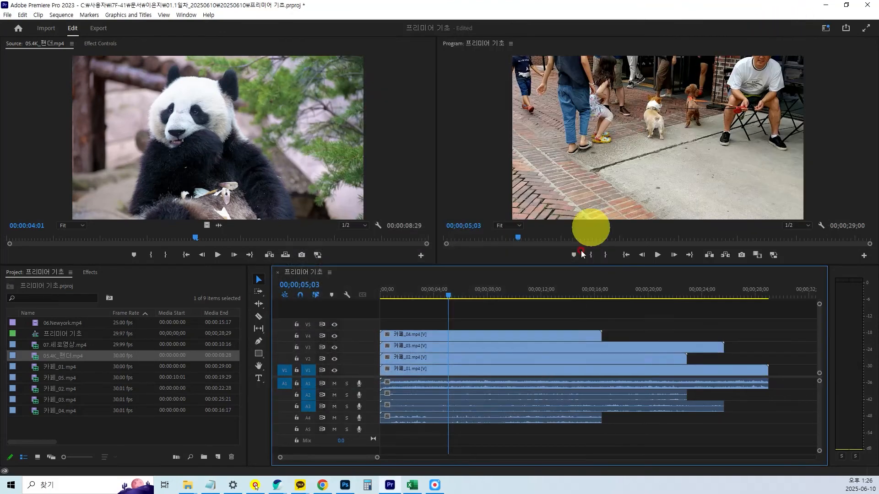
Create a new sequence named 크기 맞추기 from the custom preset FHD 1920x1080 (29.97fps) and enlarge the monitor area.
key("ctrl+n")
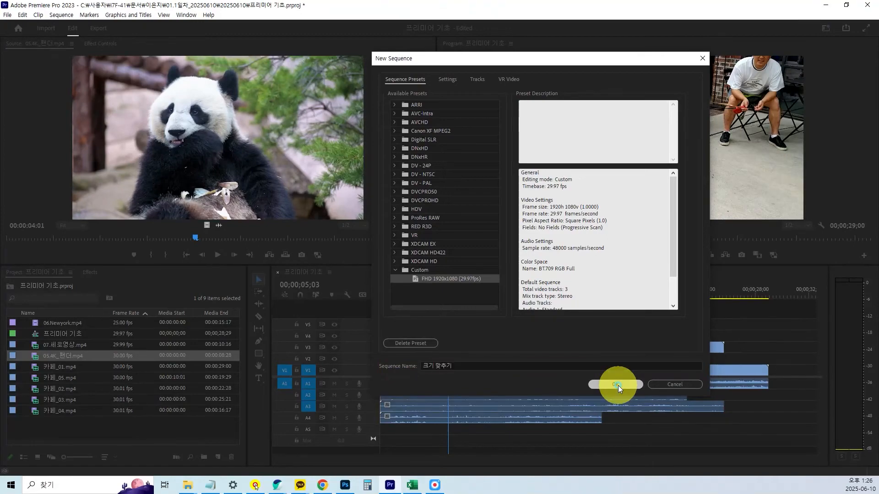
left_click(617, 385)
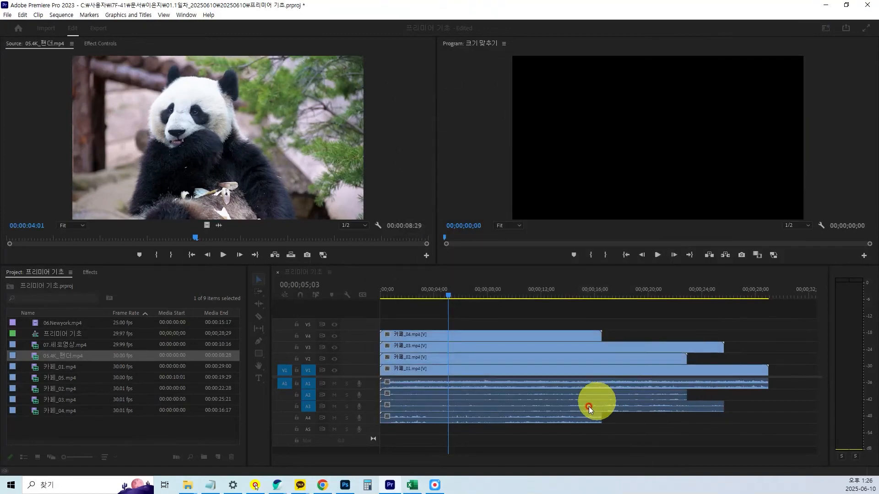
left_click_drag(435, 264, 451, 288)
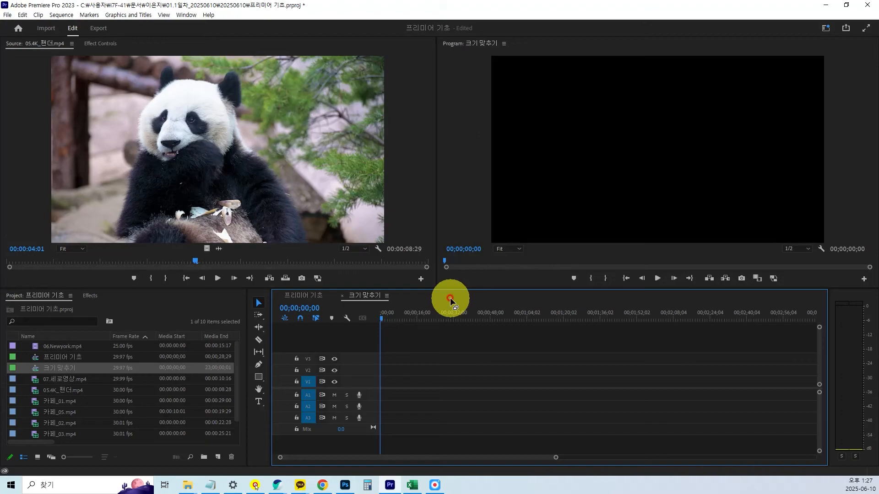
Open 05.4K_팬더.mp4 in the Source monitor, move its playhead to the start of the clip, and make the project area taller.
double_click(37, 391)
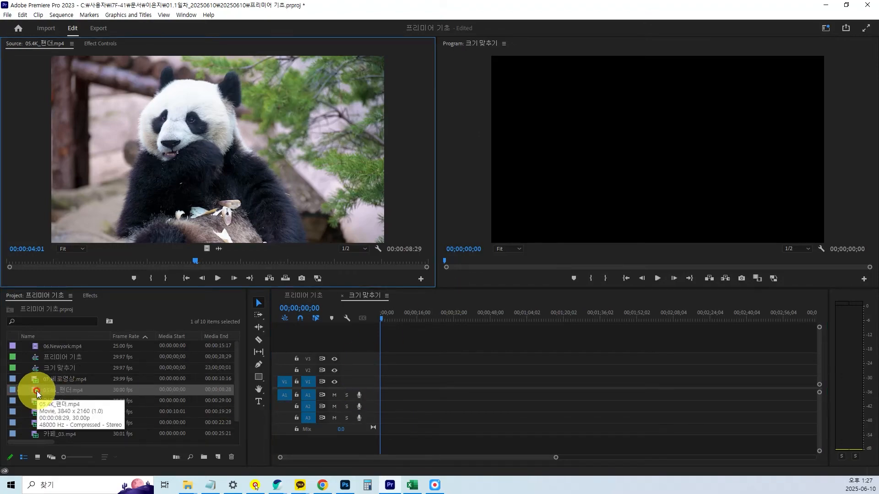
left_click_drag(37, 390, 168, 300)
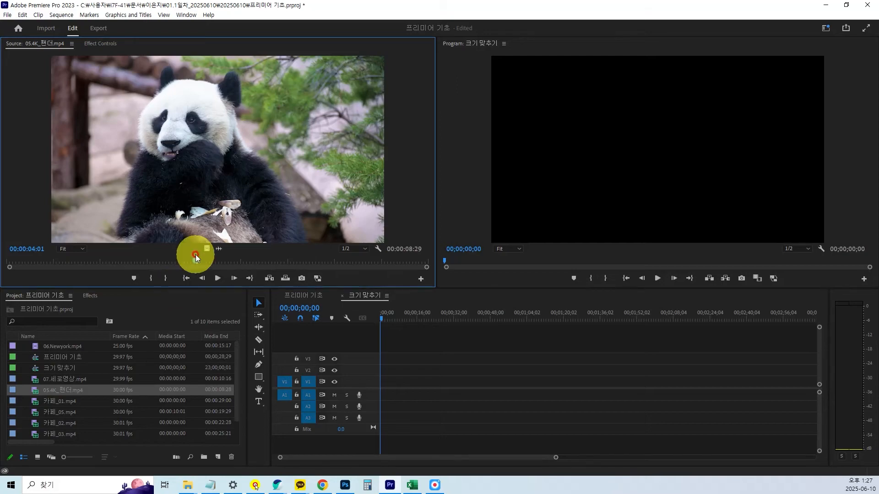
left_click_drag(195, 260, 7, 261)
left_click_drag(76, 288, 76, 265)
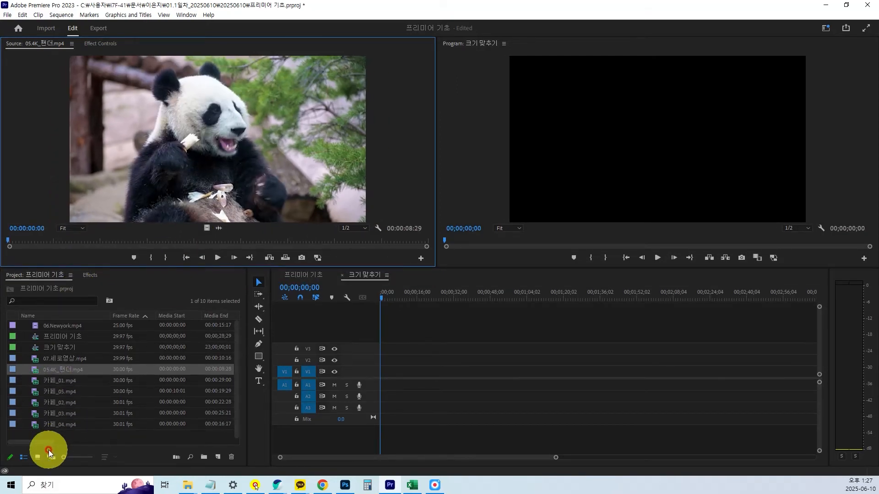
Widen the project list and examine its Media Duration column for the imported clips.
left_click_drag(43, 441, 76, 443)
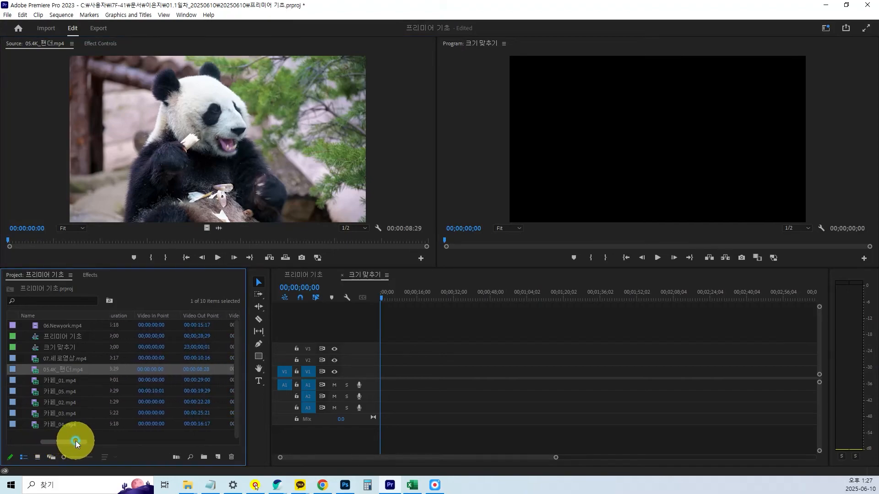
left_click_drag(247, 371, 323, 373)
mouse_move(89, 443)
left_mouse_down()
mouse_move(21, 447)
mouse_move(73, 450)
left_mouse_up()
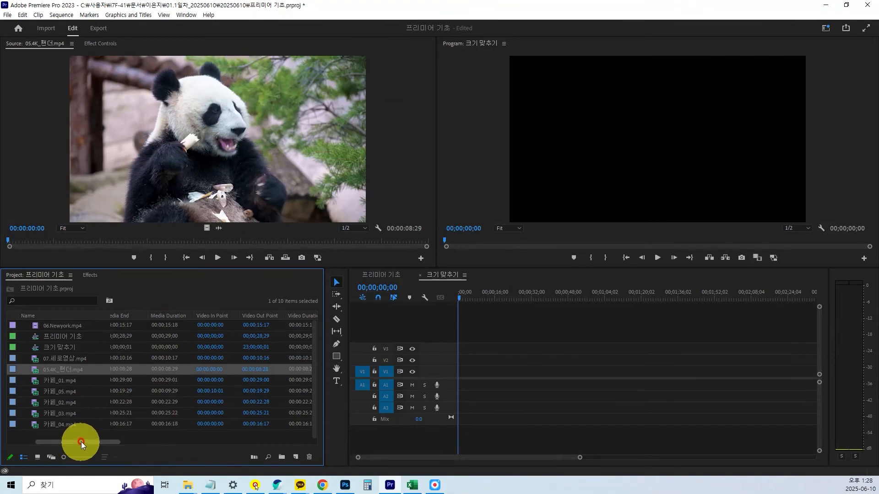
Place 05.4K_팬더.mp4 at the start of V1 in the 크기 맞추기 sequence, keeping the existing sequence settings.
left_click_drag(81, 441, 171, 443)
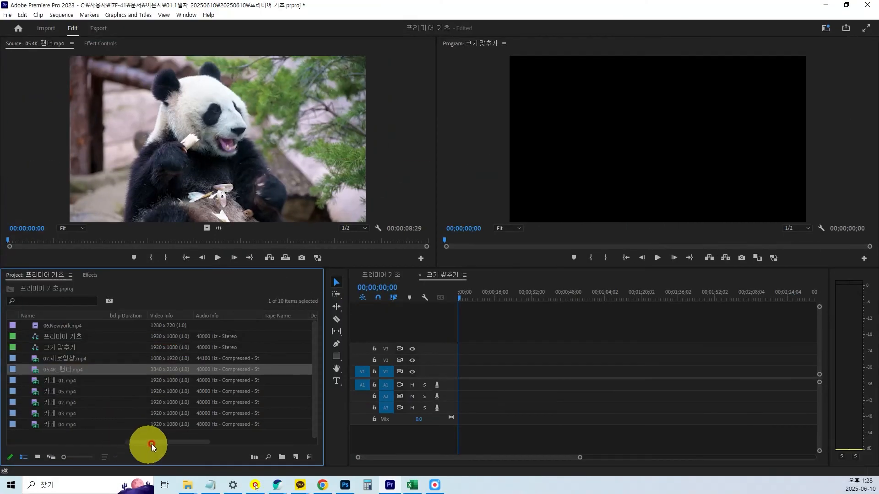
left_click_drag(158, 441, 5, 466)
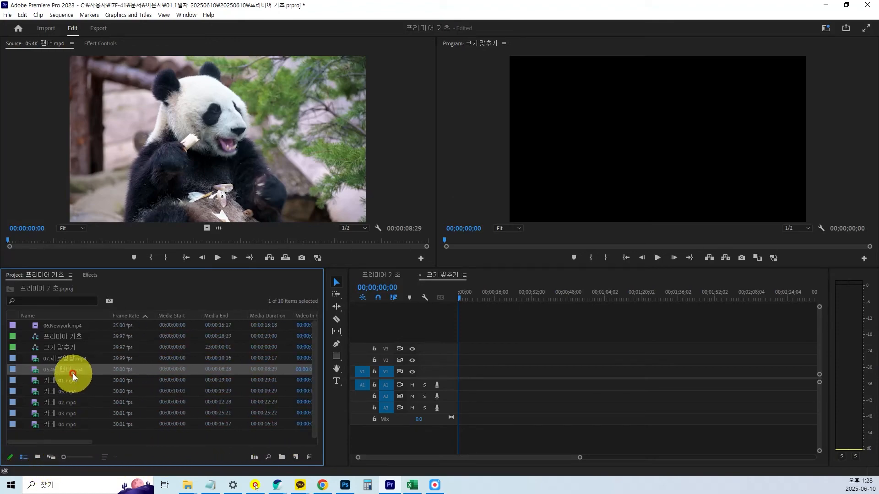
mouse_move(66, 375)
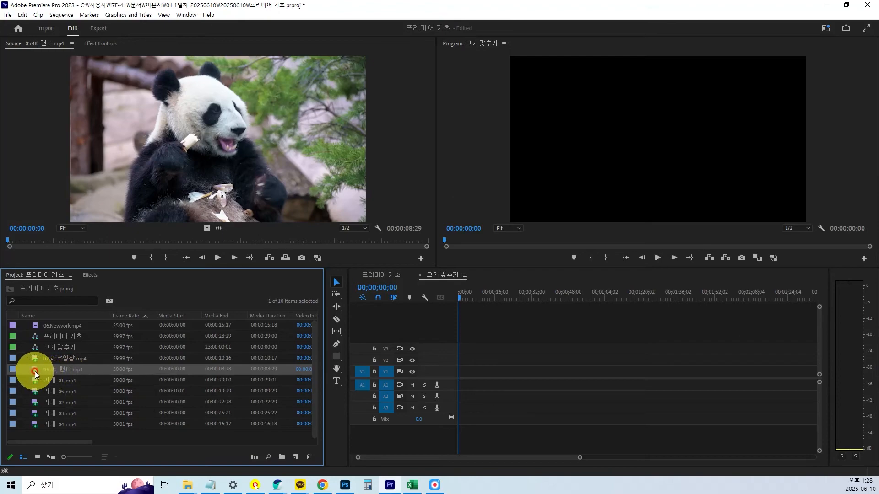
left_click_drag(34, 374, 457, 376)
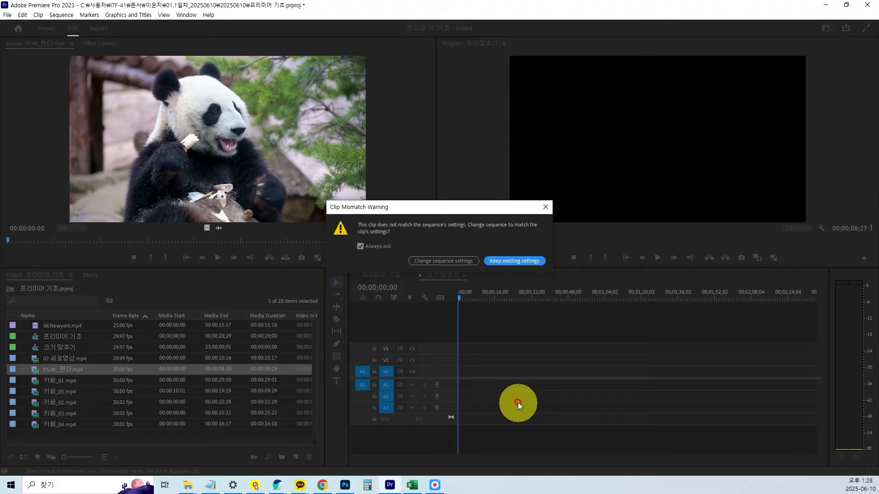
left_click(526, 262)
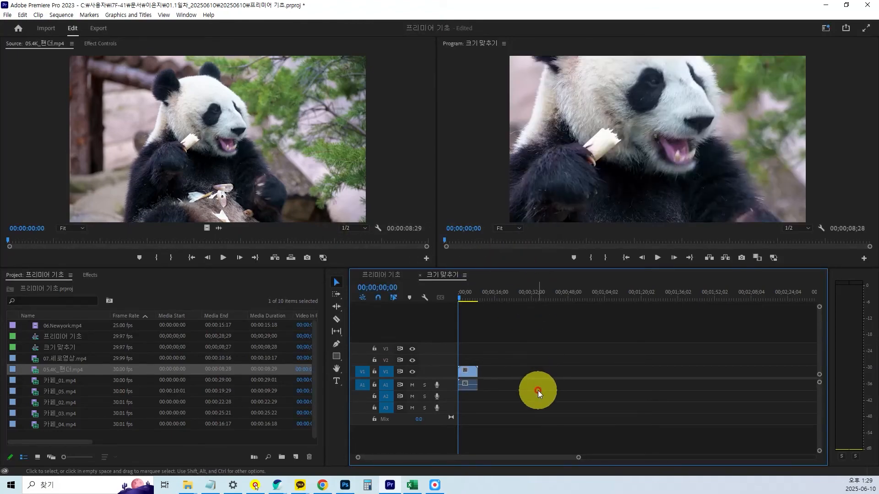
key("backslash")
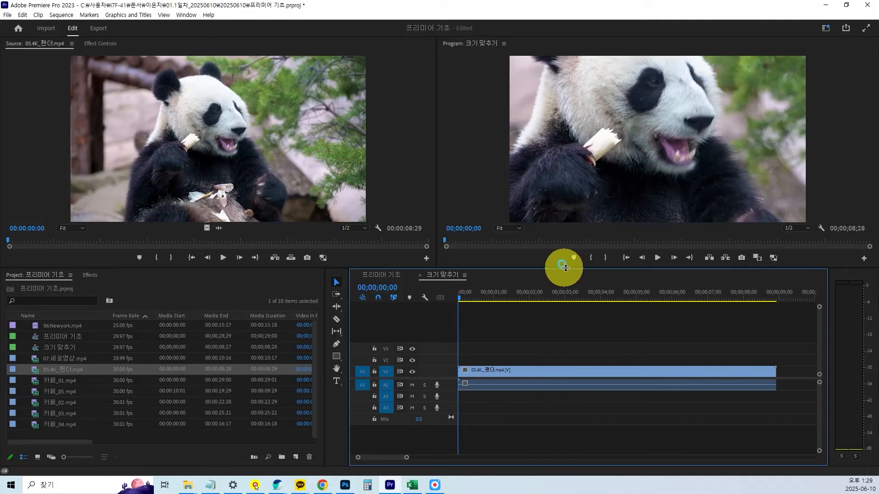
Make the monitor area taller and compare the first frame of the panda clip in the Source and Program monitors.
left_click_drag(563, 269, 575, 300)
mouse_move(444, 272)
left_mouse_down()
mouse_move(473, 271)
mouse_move(441, 271)
left_mouse_up()
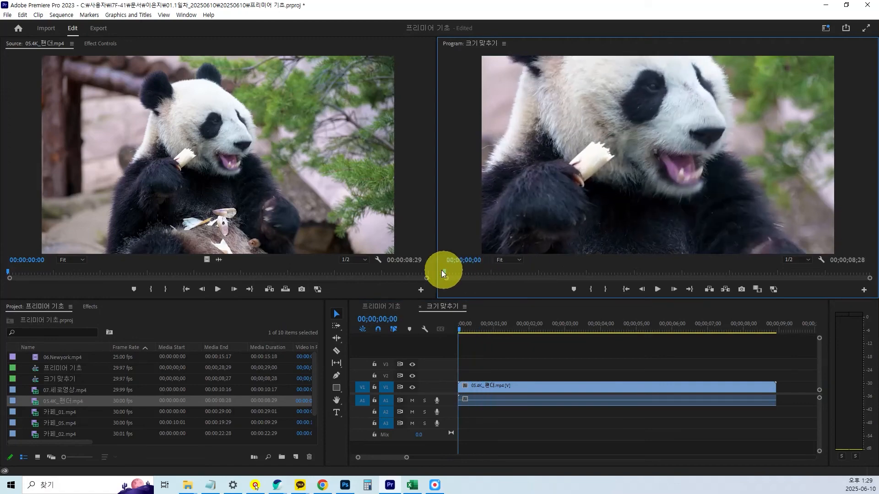
left_click(2, 275)
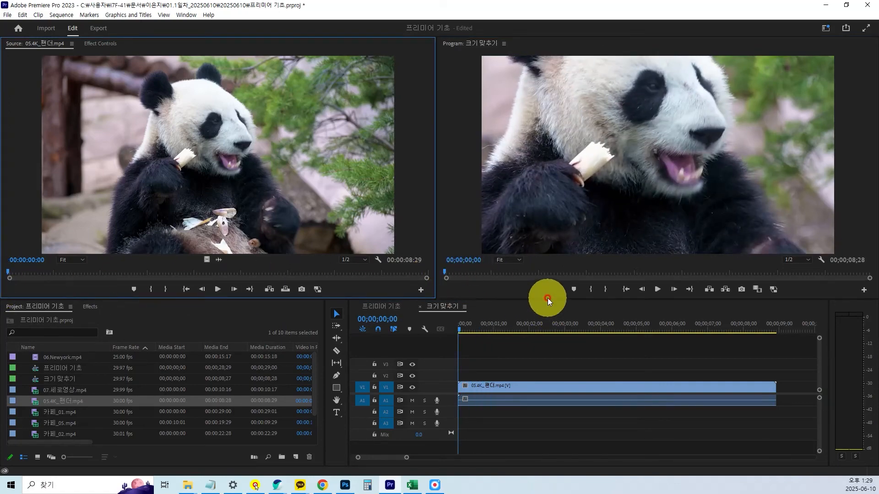
left_click_drag(547, 300, 552, 312)
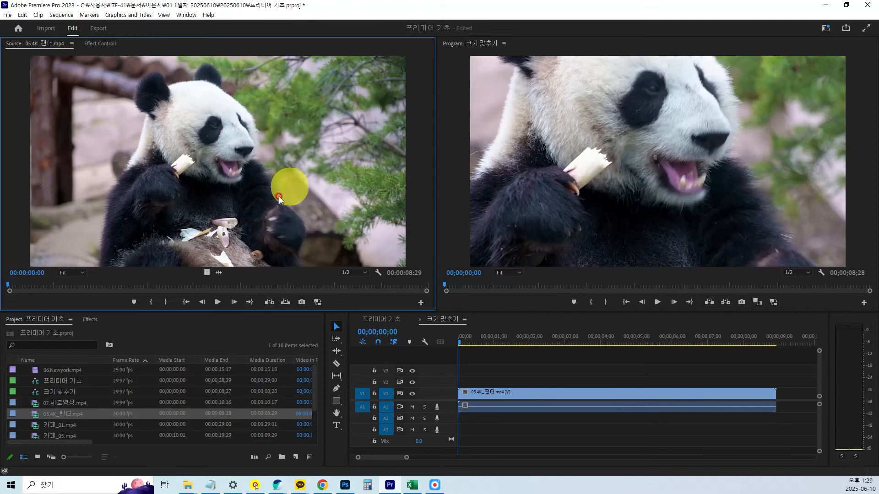
left_click(677, 189)
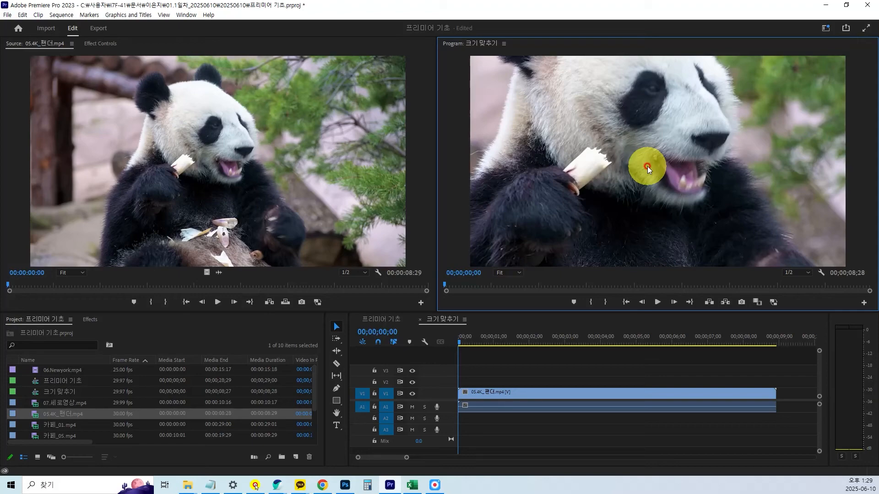
Examine the panda clip's bounds around the frame in the Program monitor at 25% and 10% zoom, and return the zoom to Fit.
left_click(519, 277)
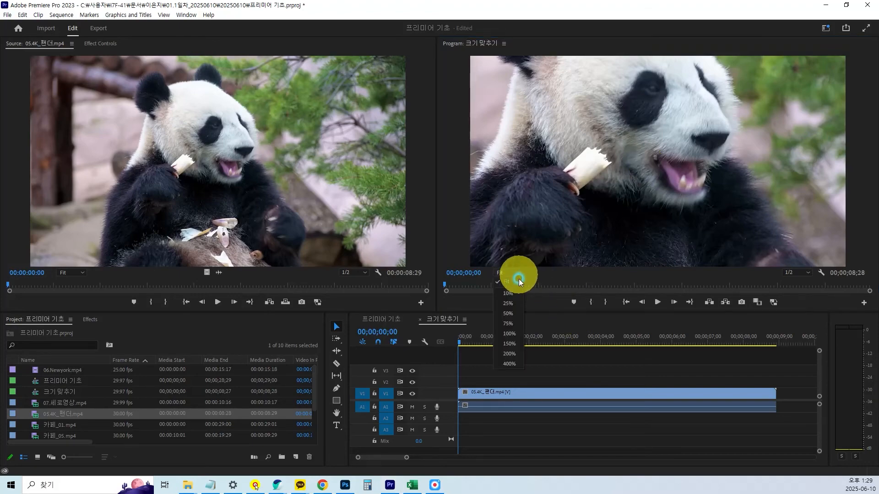
left_click(509, 304)
left_click(639, 196)
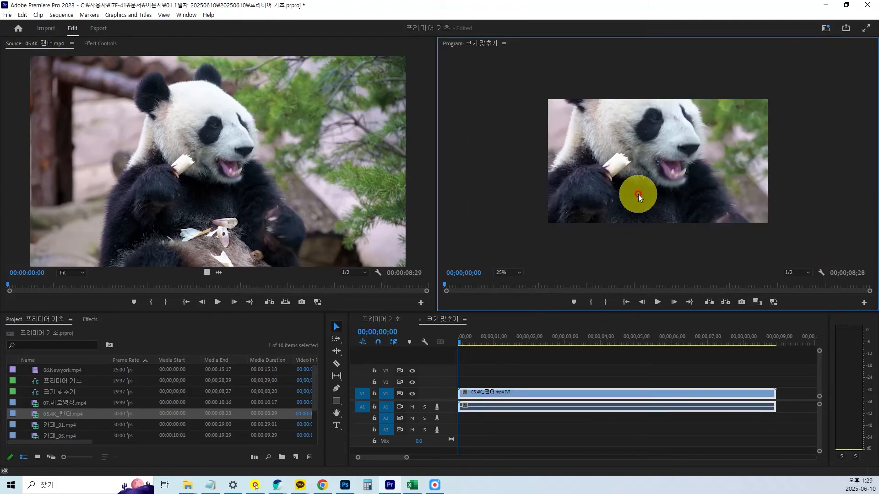
left_click(511, 274)
left_click(509, 294)
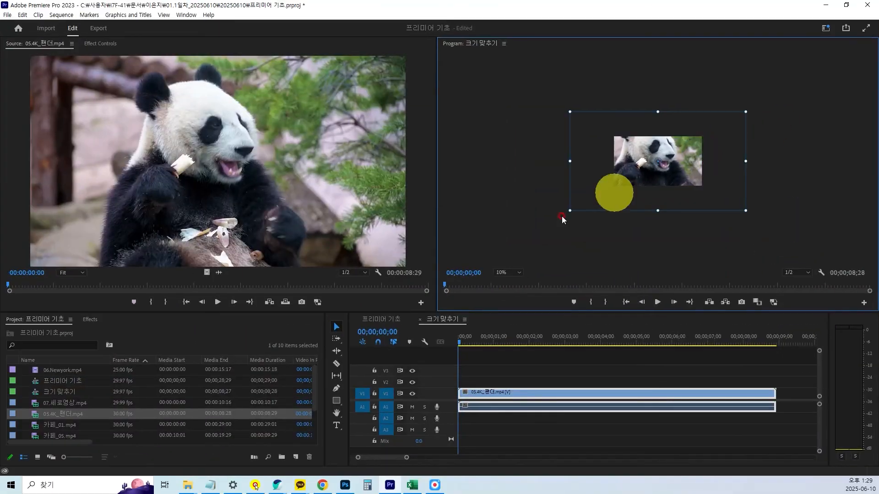
left_click(513, 273)
left_click(512, 282)
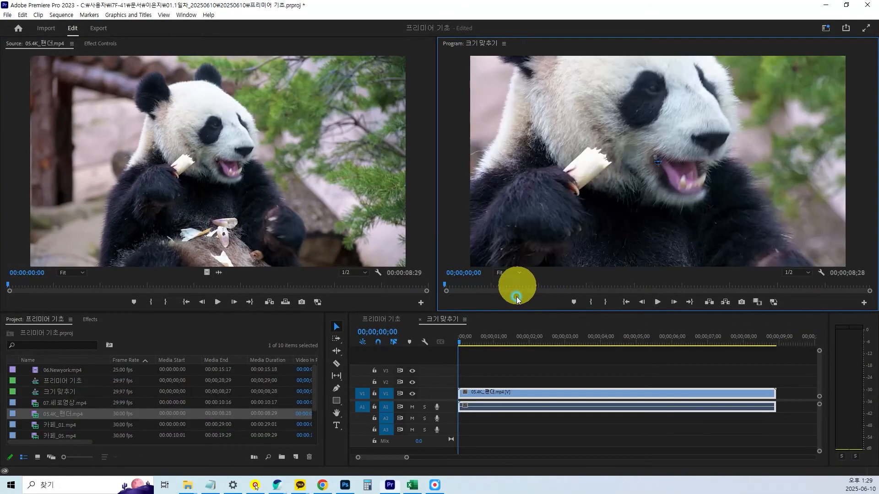
Apply Set to Frame Size to the panda clip on V1.
left_click(580, 393)
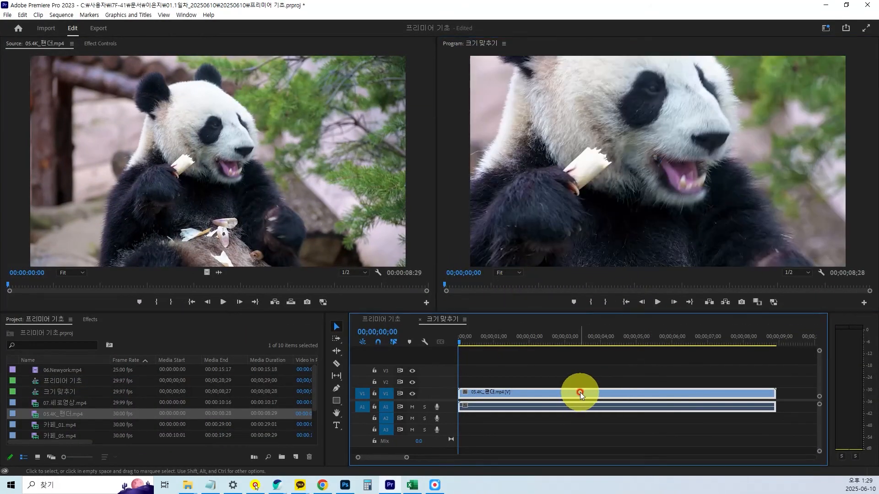
right_click(581, 392)
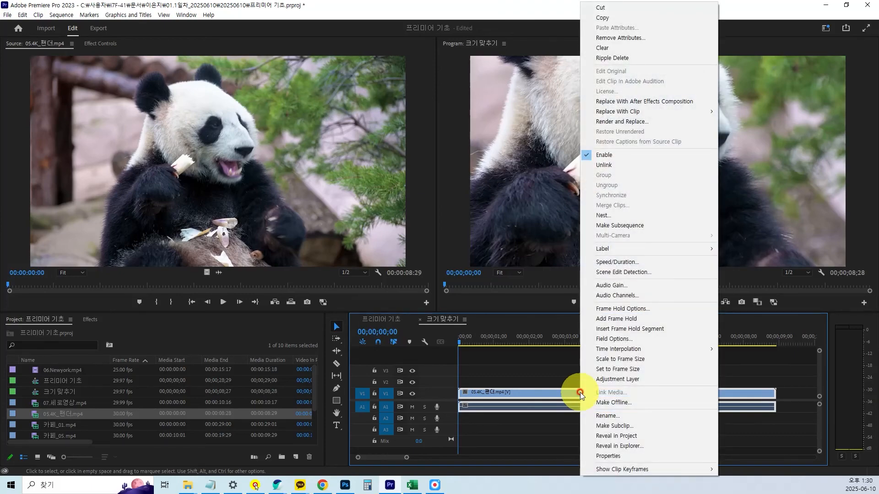
key("ctrl")
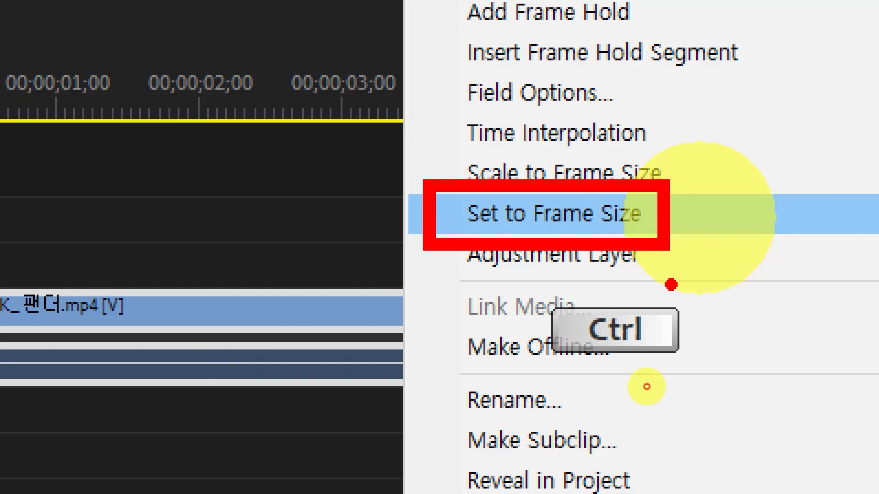
key("Escape")
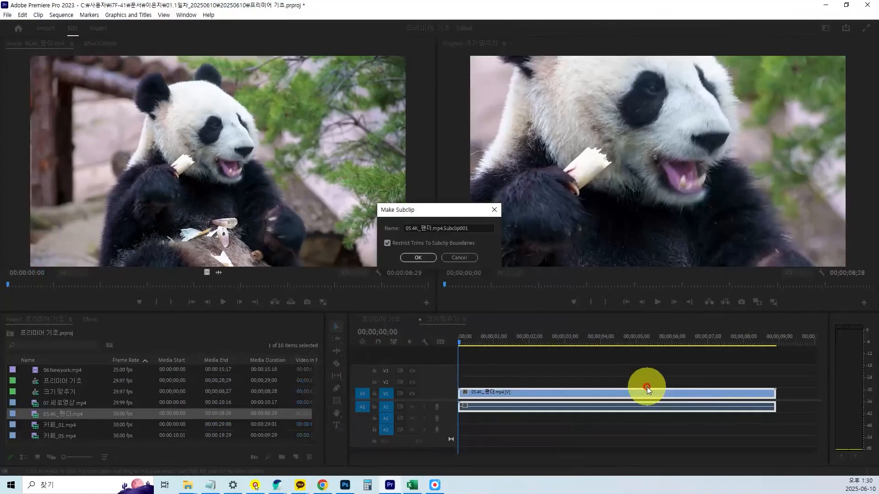
left_click(458, 260)
right_click(604, 393)
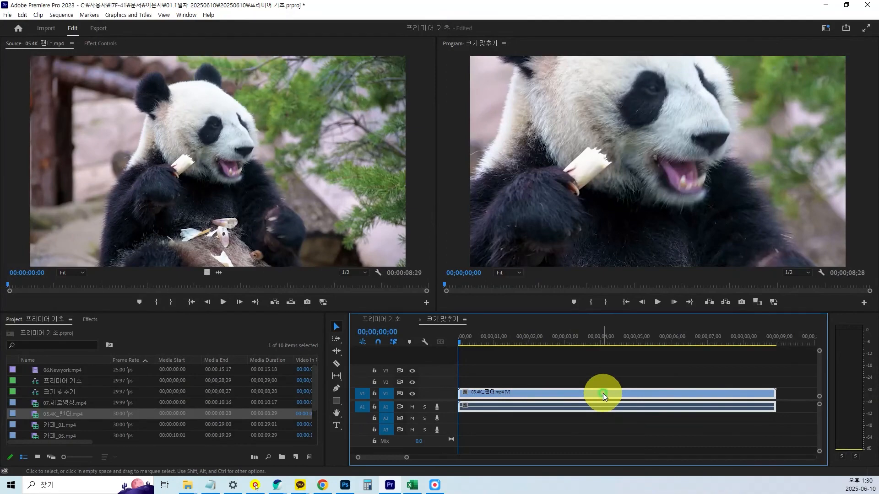
left_click(640, 370)
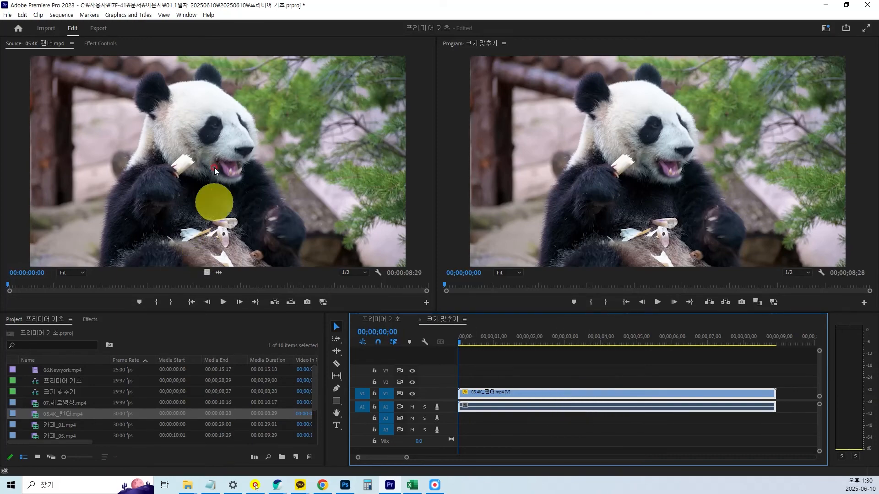
Open the panda clip's Effect Controls, expand its Motion properties, and narrow that area to give the Program monitor more room.
left_click(96, 44)
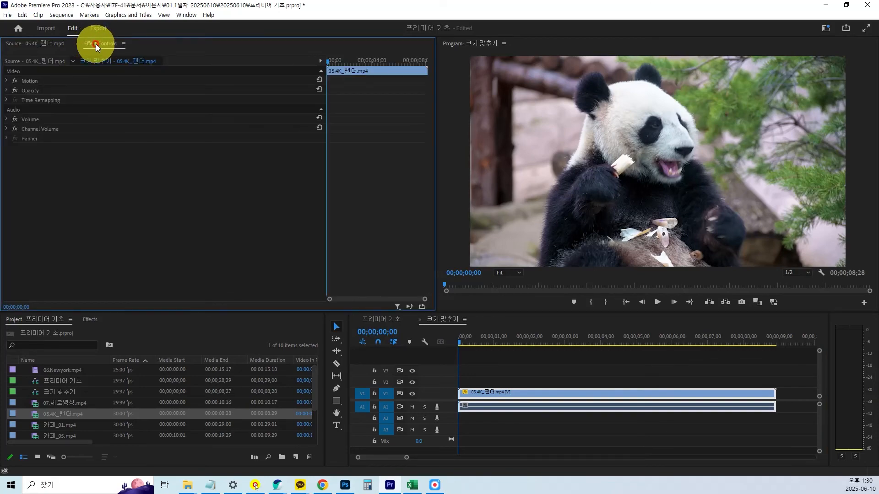
left_click(6, 81)
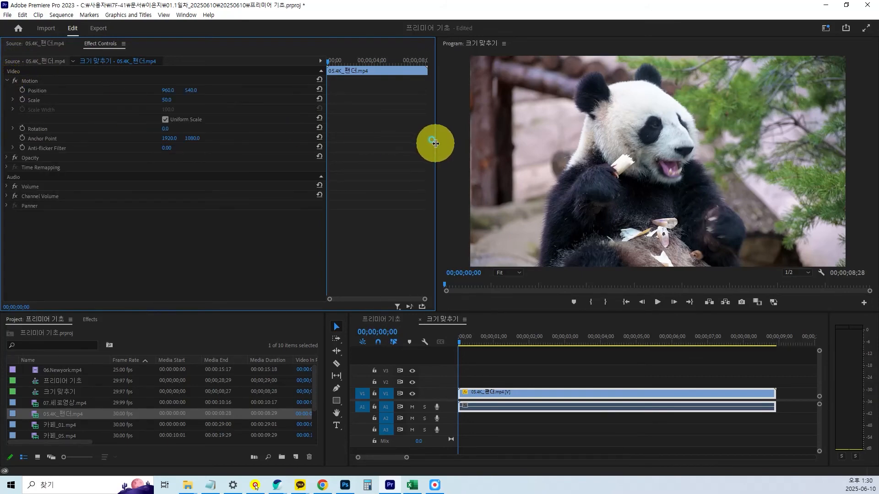
left_click_drag(436, 143, 373, 146)
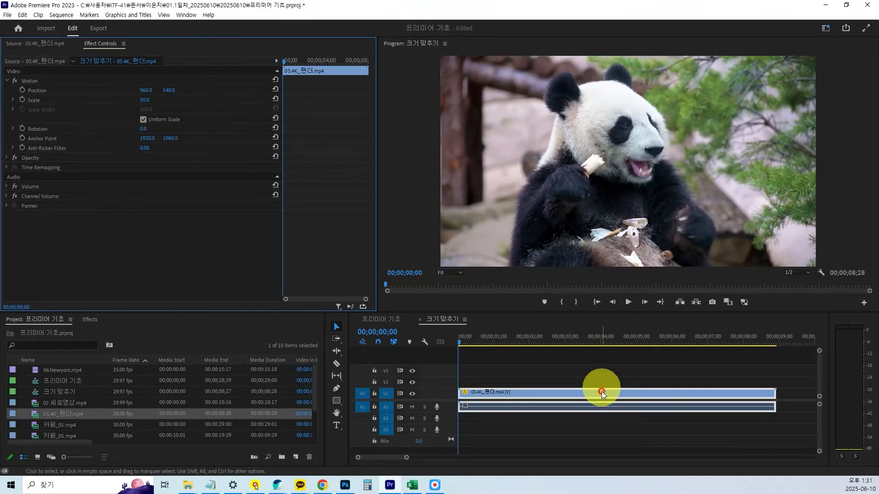
Undo the Set to Frame Size change on the panda clip.
left_click(571, 393)
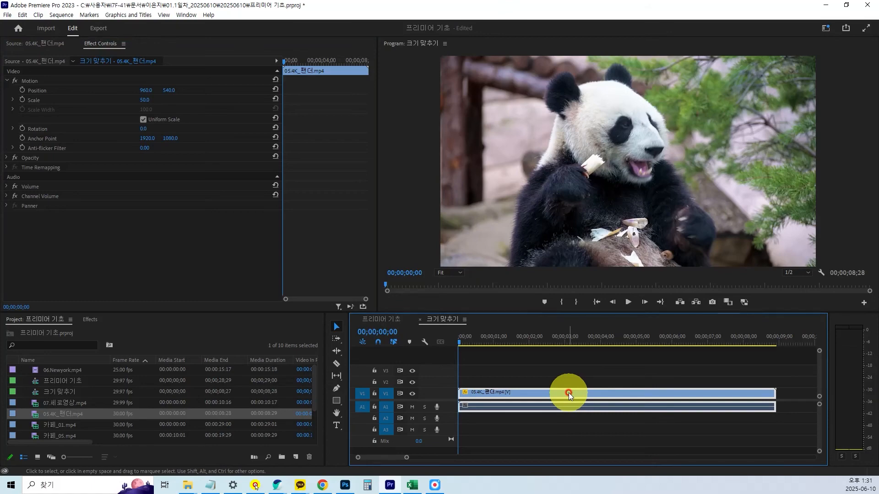
right_click(568, 393)
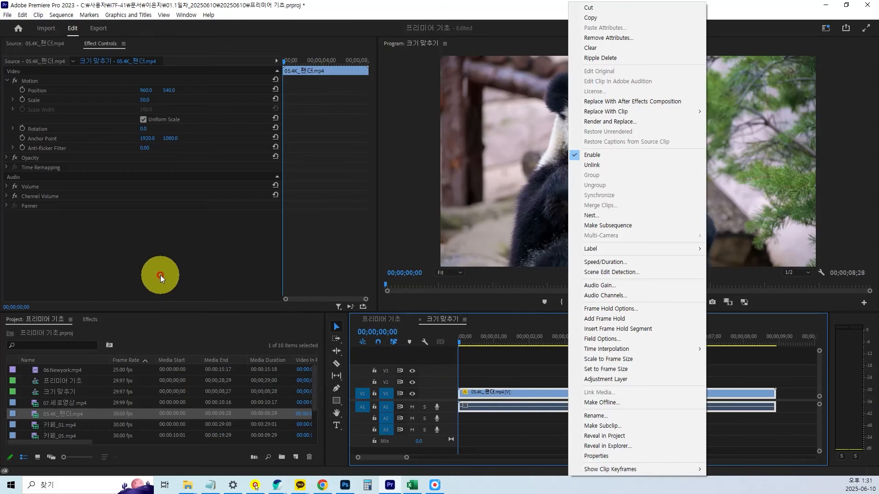
left_click(500, 396)
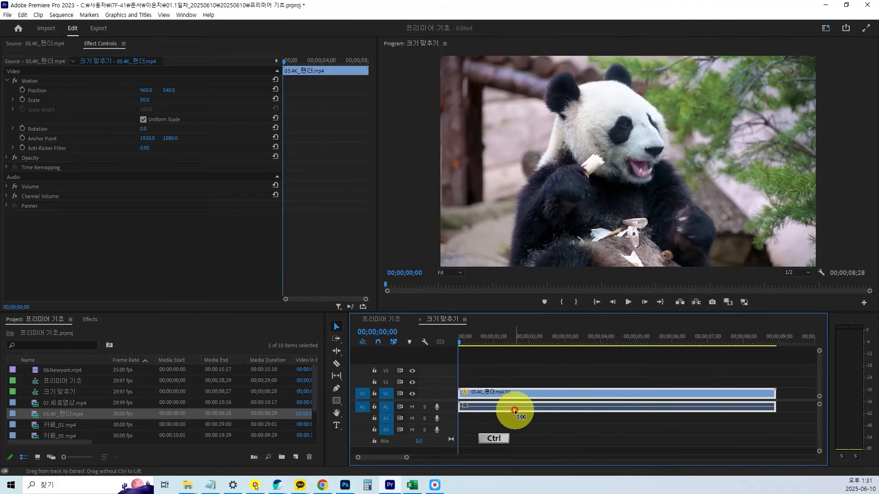
key("ctrl+z")
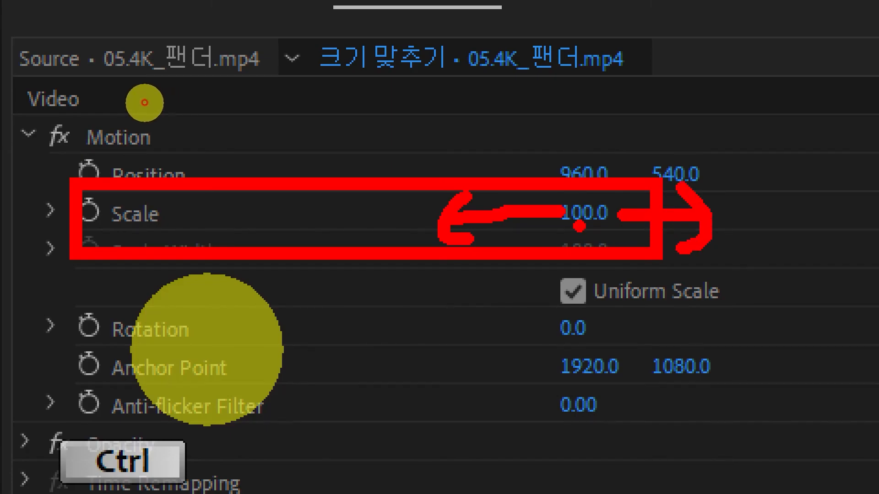
key("Escape")
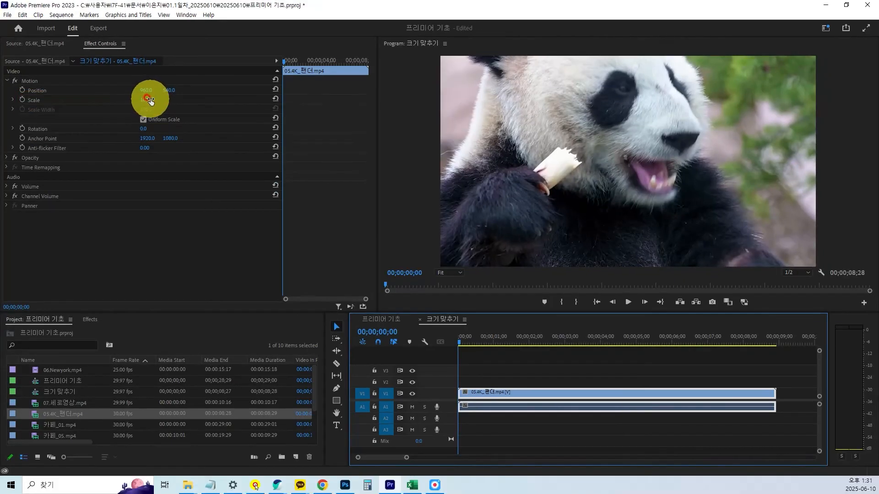
Set the panda clip's Motion Scale to 50.
left_click_drag(147, 99, 122, 109)
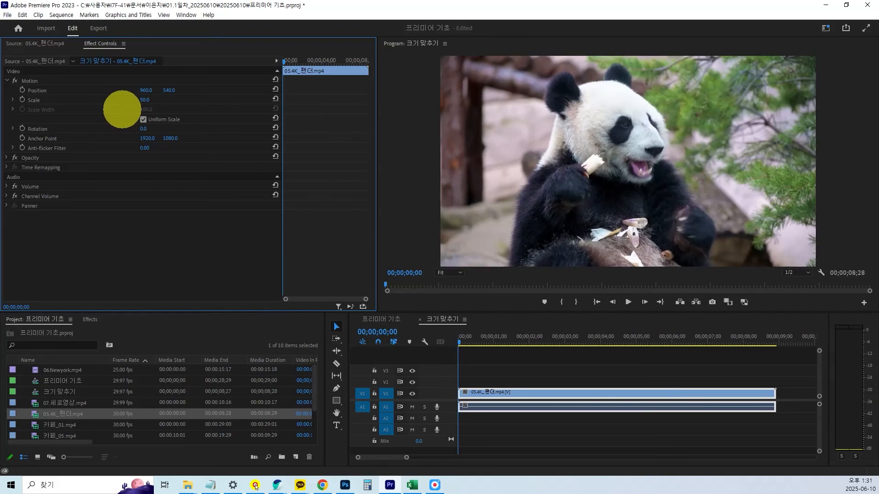
left_click_drag(122, 109, 133, 115)
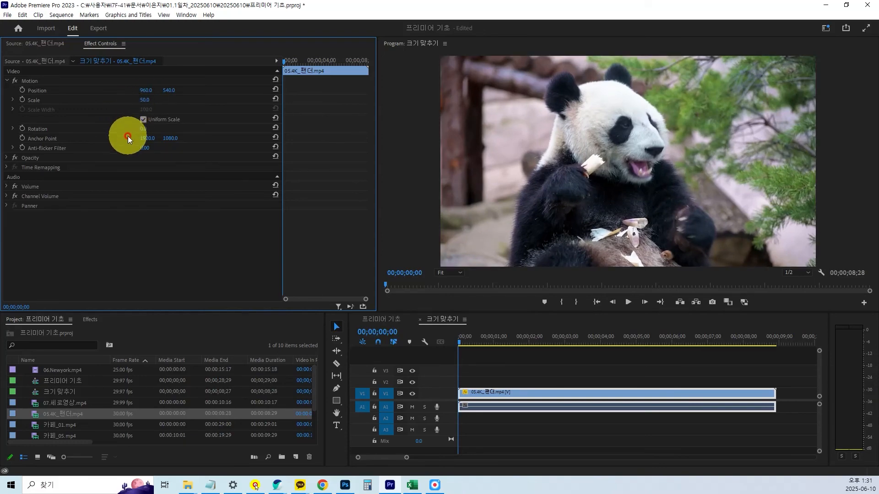
left_click(145, 100)
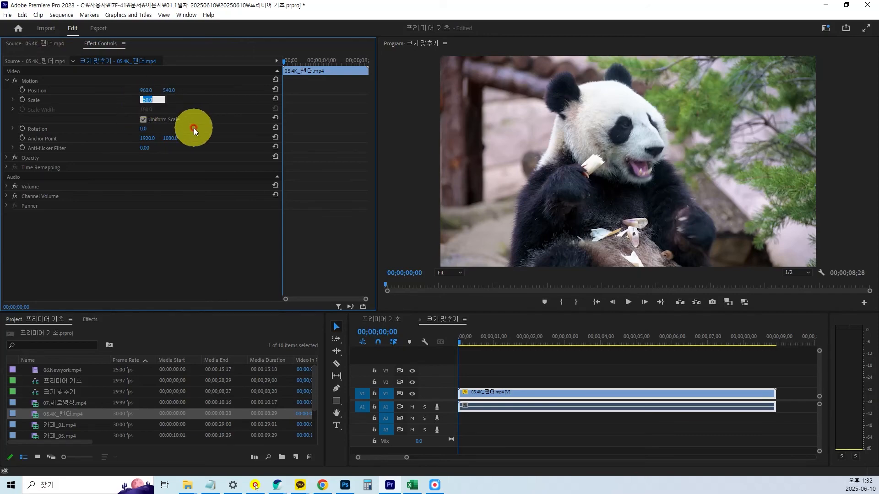
type("50")
left_click(194, 128)
Deselect the clip, play through the 크기 맞추기 sequence, and move the playhead to the panda clip's end at 00;00;08;28.
left_click(518, 359)
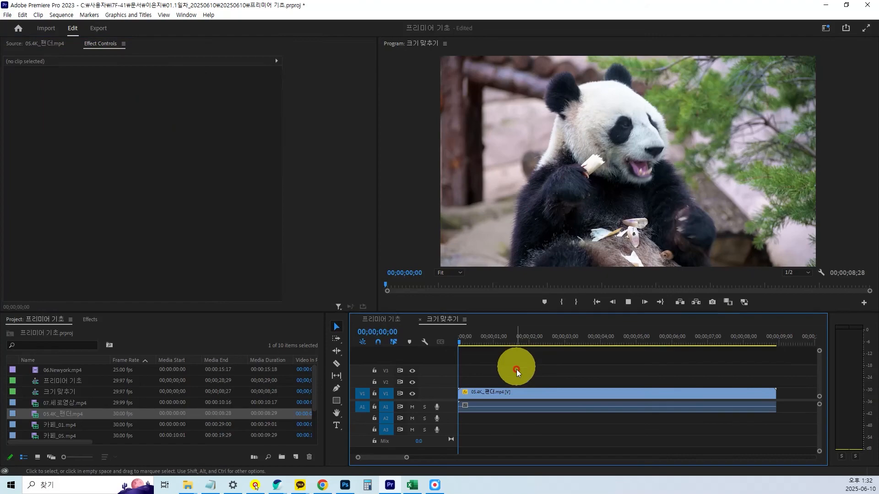
key("space")
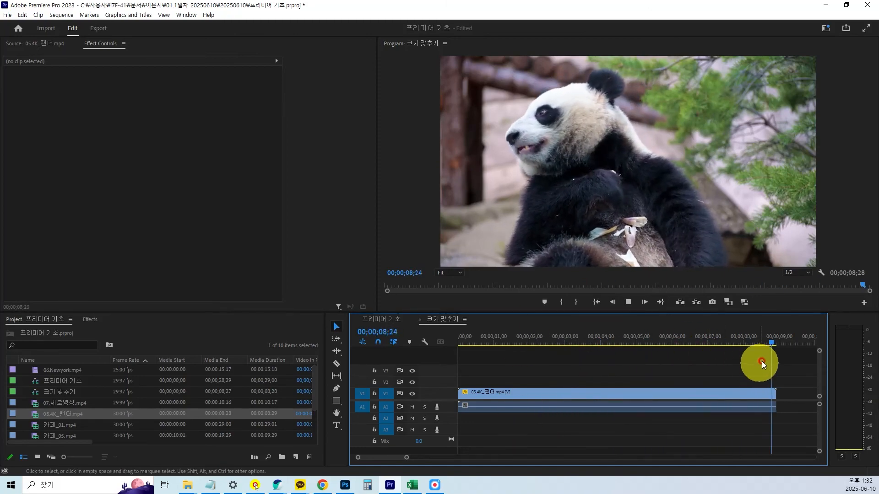
mouse_move(777, 341)
left_mouse_down()
mouse_move(732, 348)
mouse_move(783, 350)
mouse_move(721, 348)
mouse_move(765, 352)
left_mouse_up()
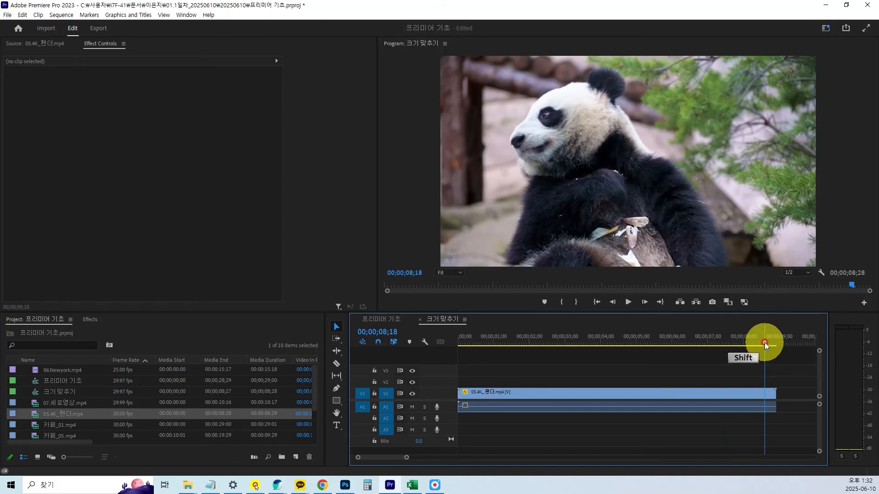
mouse_move(764, 342)
left_mouse_down()
mouse_move(773, 343)
mouse_move(755, 344)
mouse_move(775, 343)
left_mouse_up()
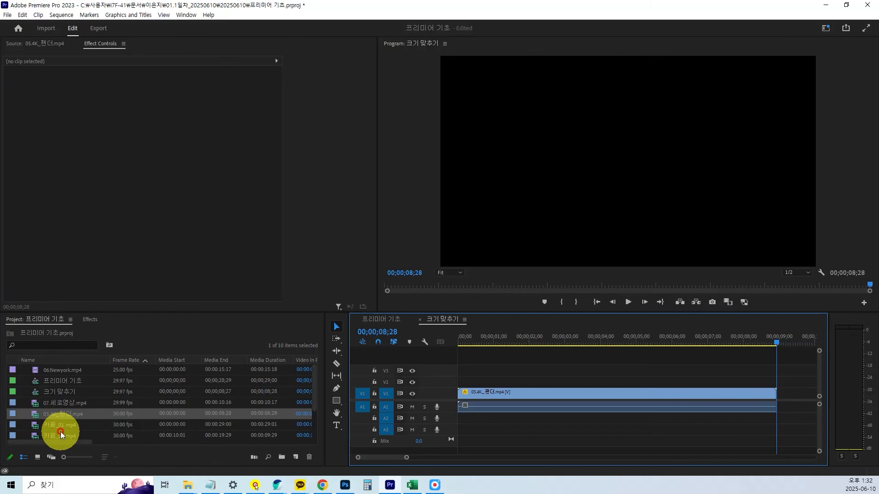
Preview 06.Newyork.mp4, place it on V1 directly after the panda clip, and fit the whole sequence in the timeline view.
scroll(92, 429, "down", 1)
scroll(92, 430, "up", 1)
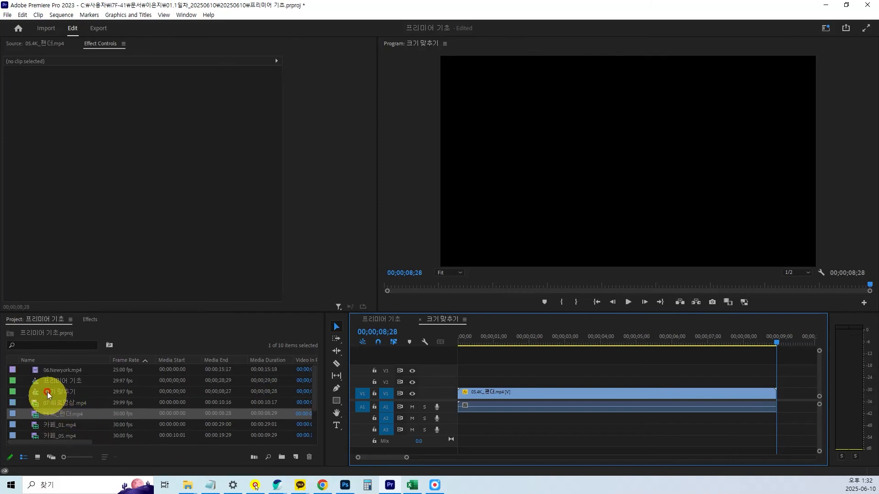
double_click(37, 370)
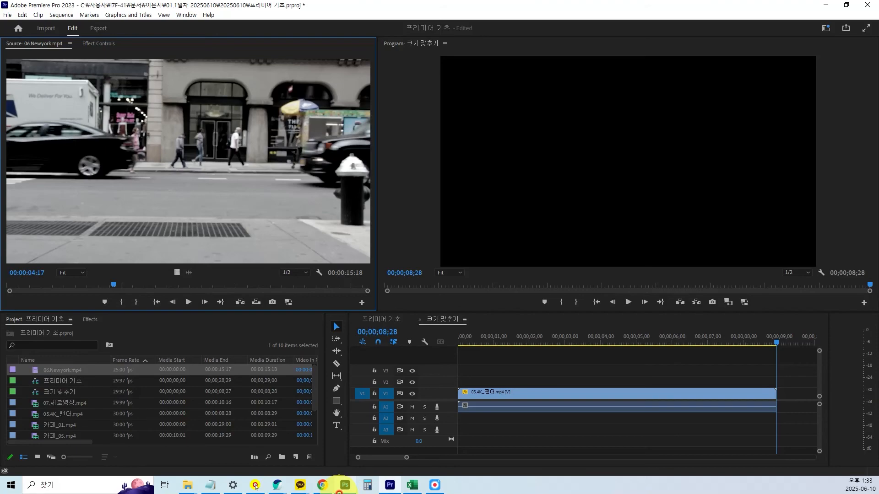
mouse_move(338, 491)
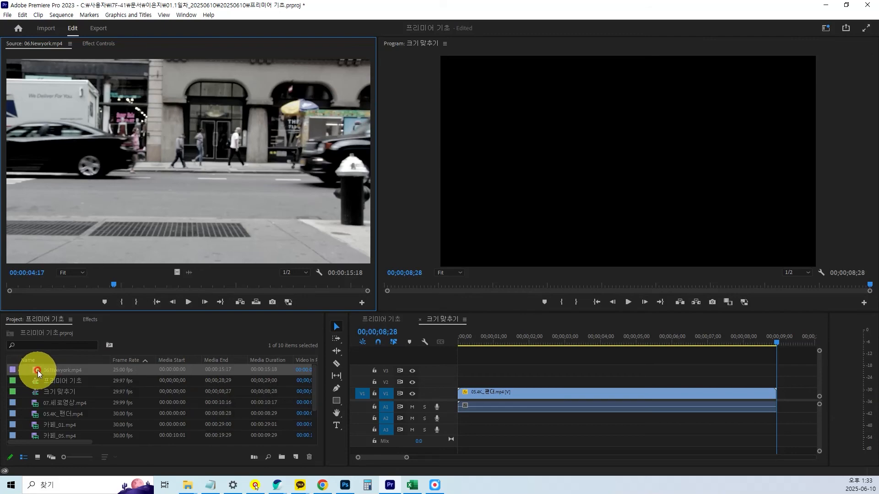
left_click_drag(34, 370, 780, 390)
key("backslash")
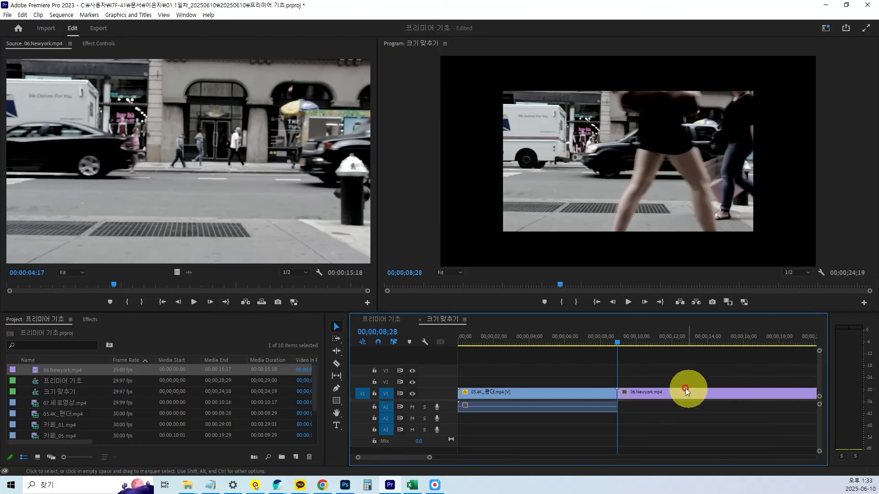
Scrub through the Newyork clip to 00;00;14;28 to compare its picture size with the sequence frame.
left_click_drag(538, 341, 576, 347)
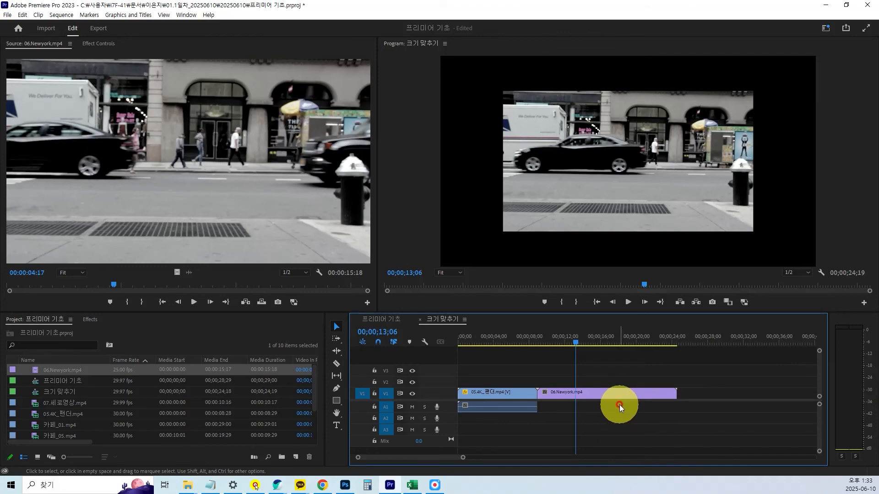
left_click_drag(575, 341, 590, 349)
left_click(631, 431)
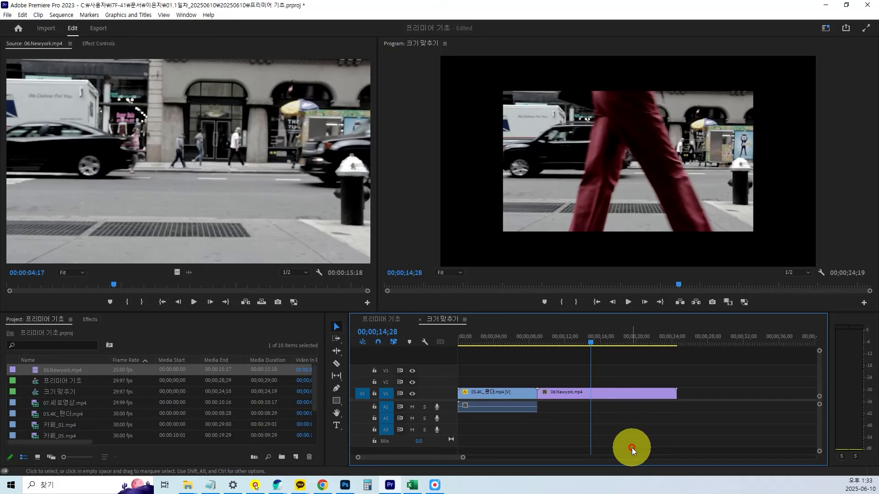
left_click(605, 393)
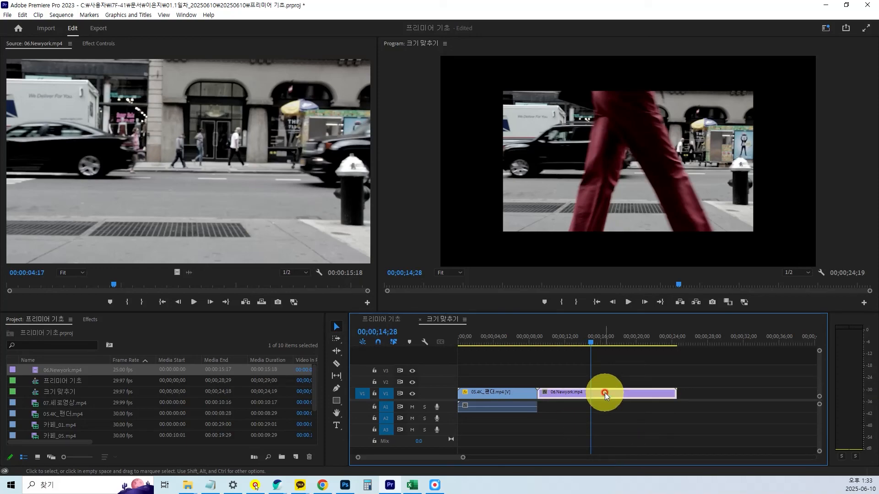
right_click(605, 393)
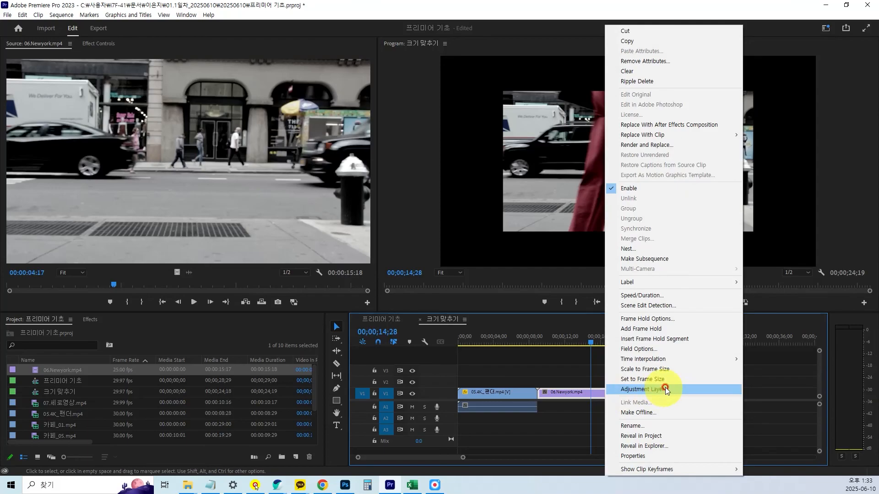
key("ctrl")
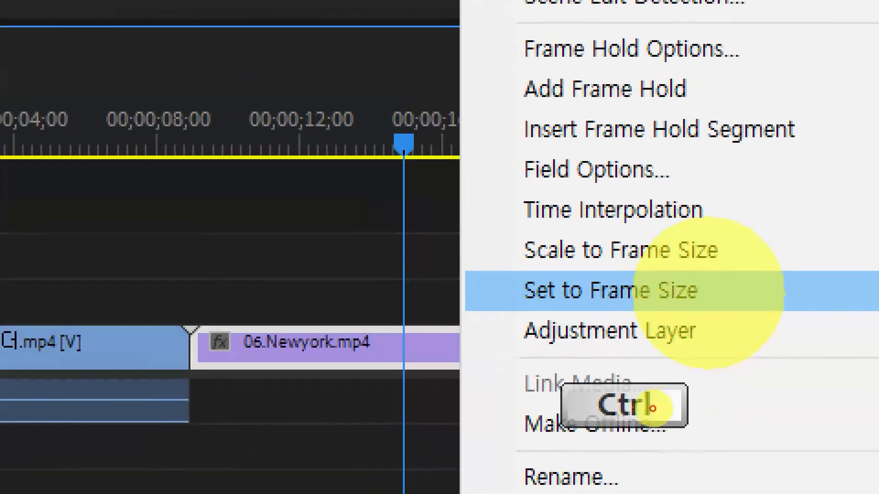
mouse_move(505, 266)
left_mouse_down()
mouse_move(725, 334)
mouse_move(733, 316)
left_mouse_up()
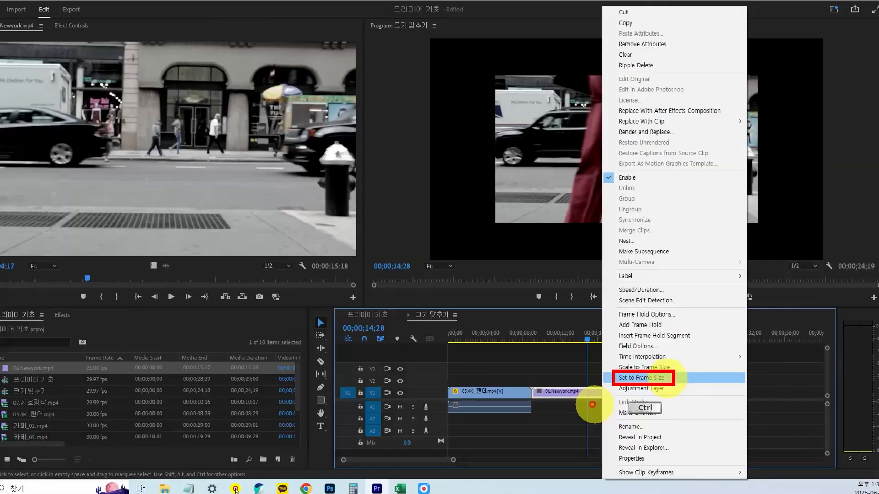
left_click(595, 419)
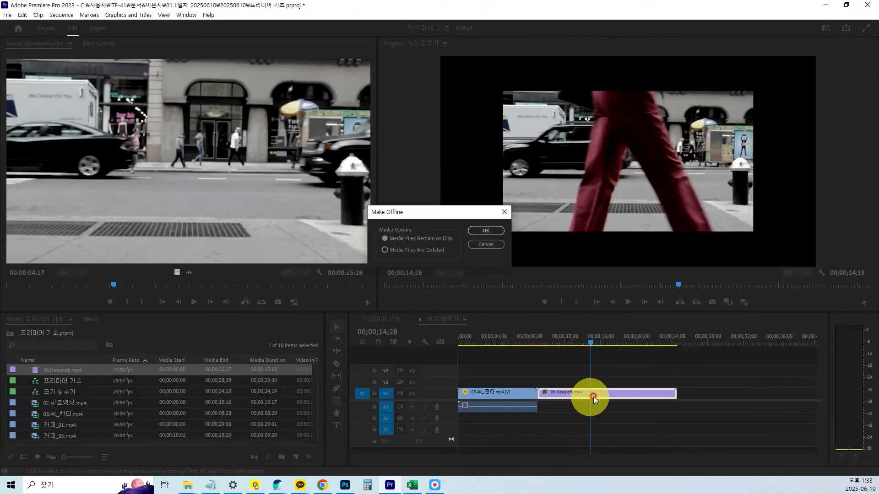
left_click(494, 246)
Apply Set to Frame Size to the Newyork clip and play it from 00;00;11;10.
right_click(637, 391)
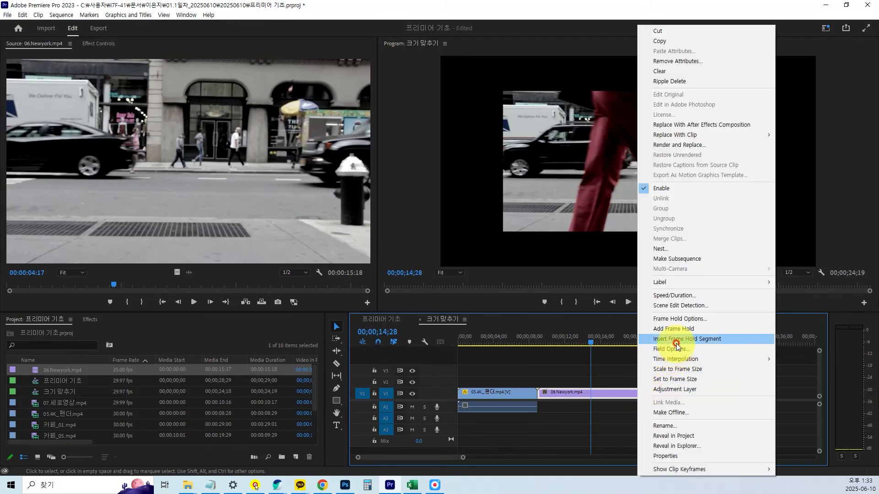
left_click(675, 380)
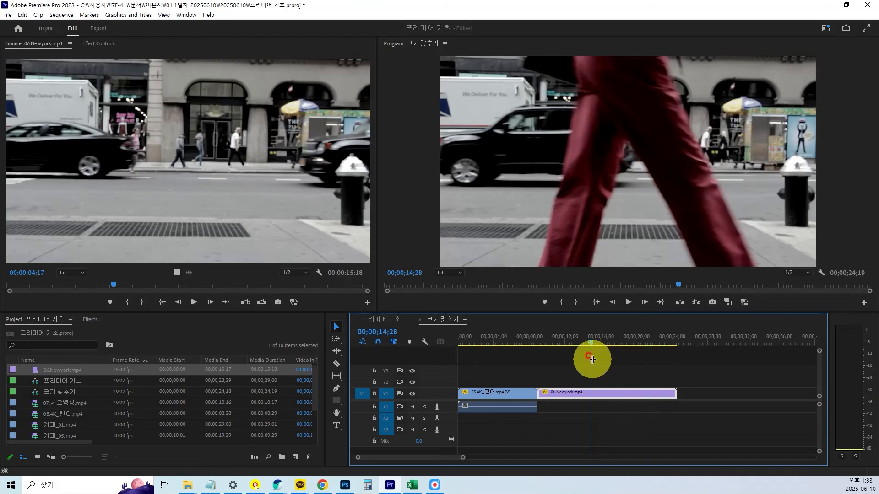
left_click(558, 347)
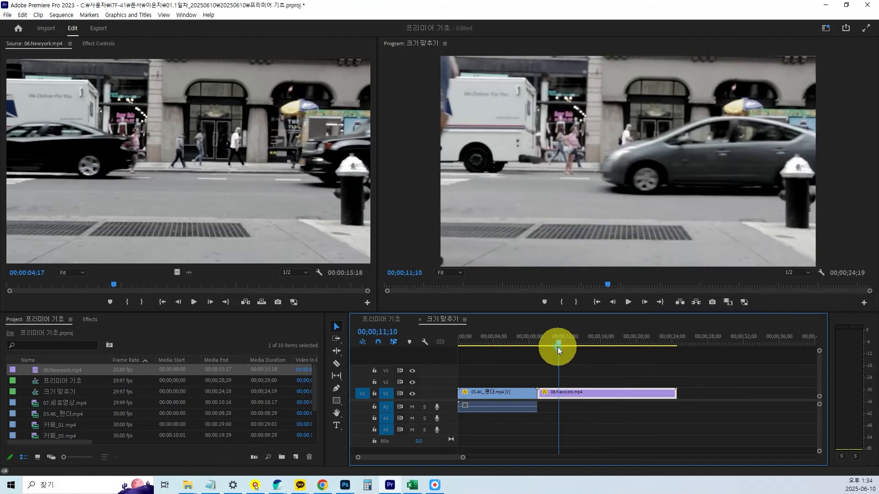
key("space")
Stop playback and examine the Newyork clip's Motion Scale in Effect Controls.
left_click(543, 392)
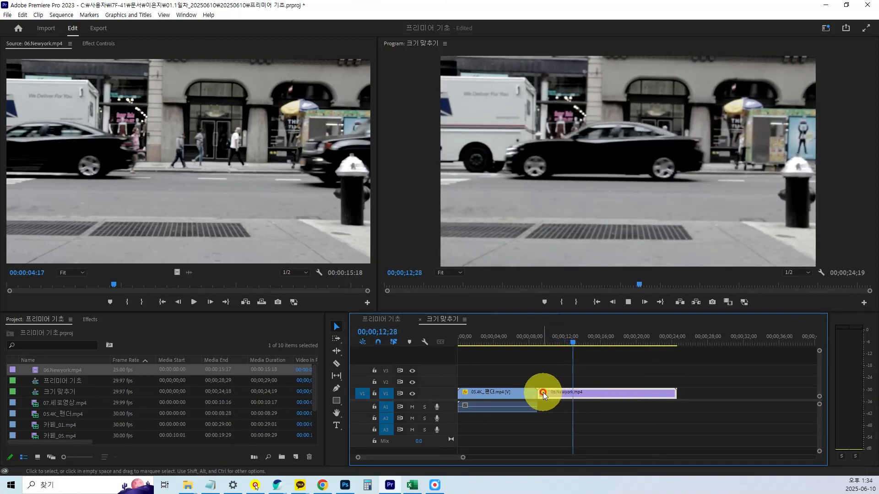
left_click(98, 44)
key("space")
key("ctrl+1")
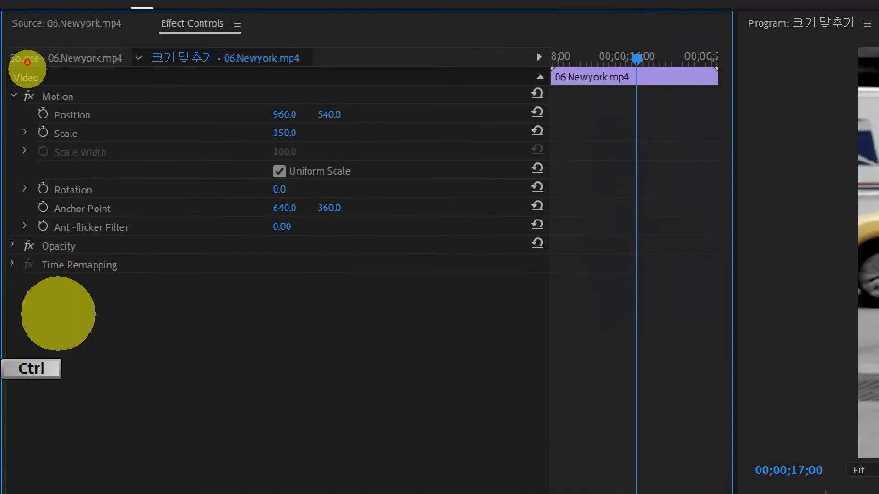
scroll(26, 56, "up", 1)
left_click(26, 60)
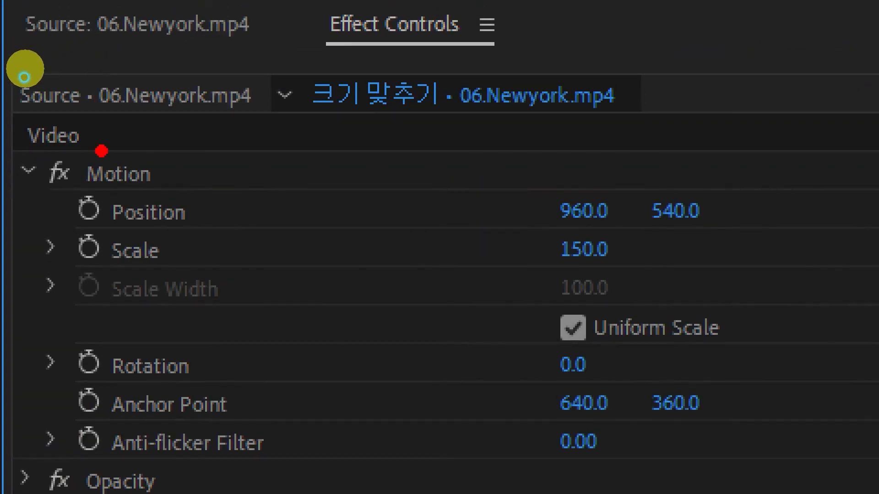
mouse_move(63, 218)
left_mouse_down()
mouse_move(373, 288)
mouse_move(640, 300)
mouse_move(650, 277)
left_mouse_up()
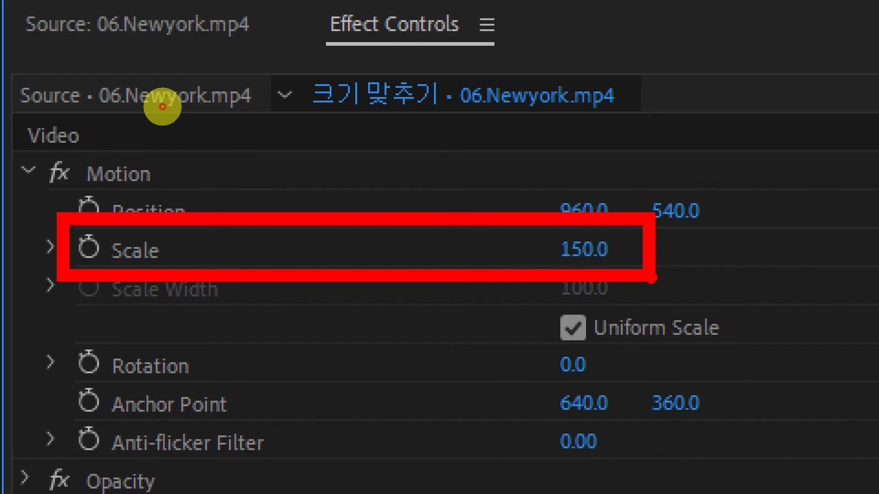
key("Escape")
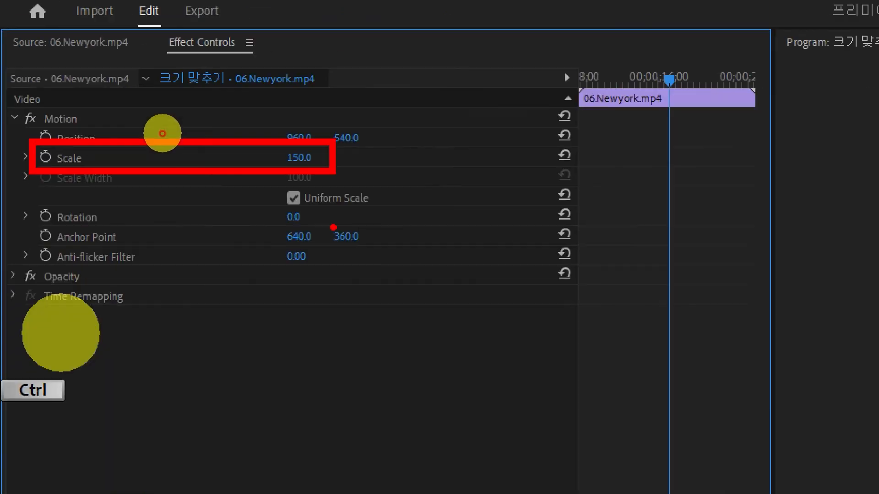
Move the playhead to the Newyork clip's end and place 07.세로영상.mp4 on the timeline directly after it.
left_click_drag(609, 342, 676, 344)
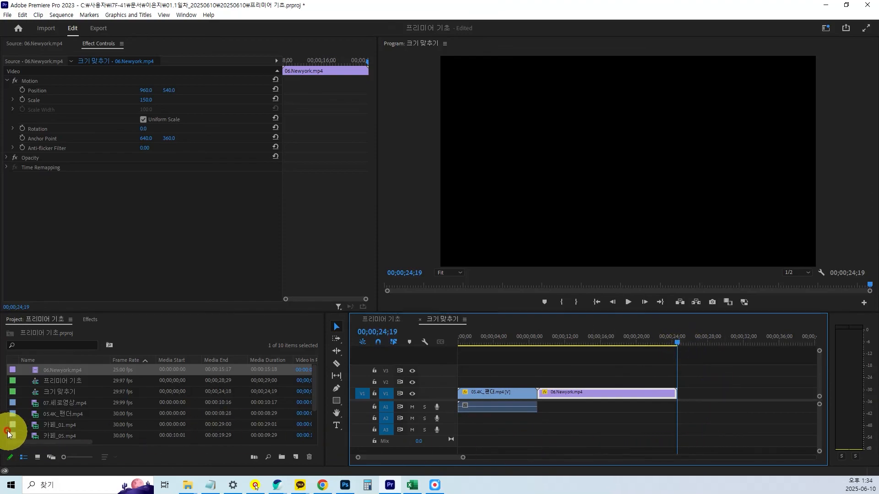
double_click(36, 403)
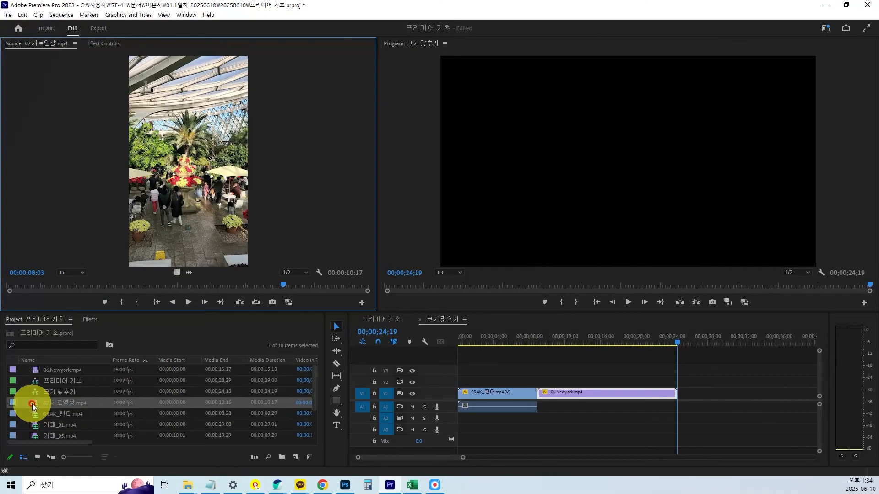
left_click(35, 406)
left_click_drag(39, 407, 682, 394)
mouse_move(686, 346)
left_mouse_down()
mouse_move(677, 342)
mouse_move(705, 346)
mouse_move(681, 356)
left_mouse_up()
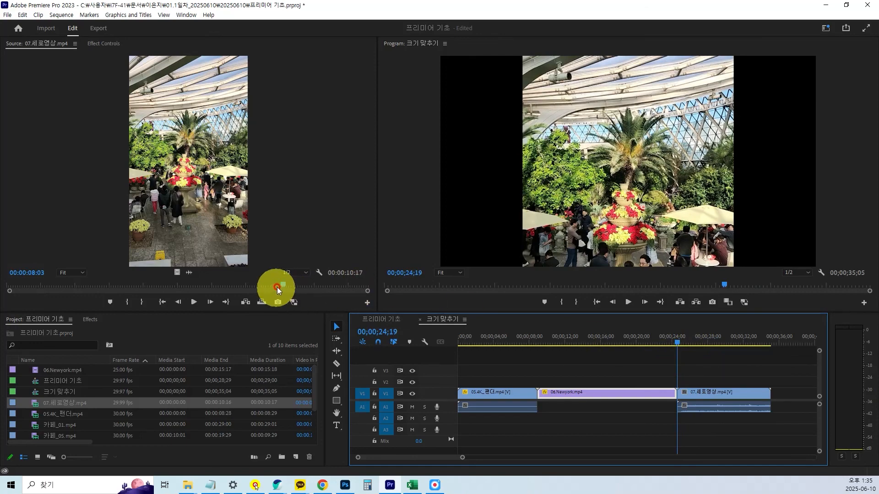
Enlarge the monitor area and compare the vertical video's first source frame with the sequence at 00;00;25;03.
left_click_drag(279, 284, 1, 286)
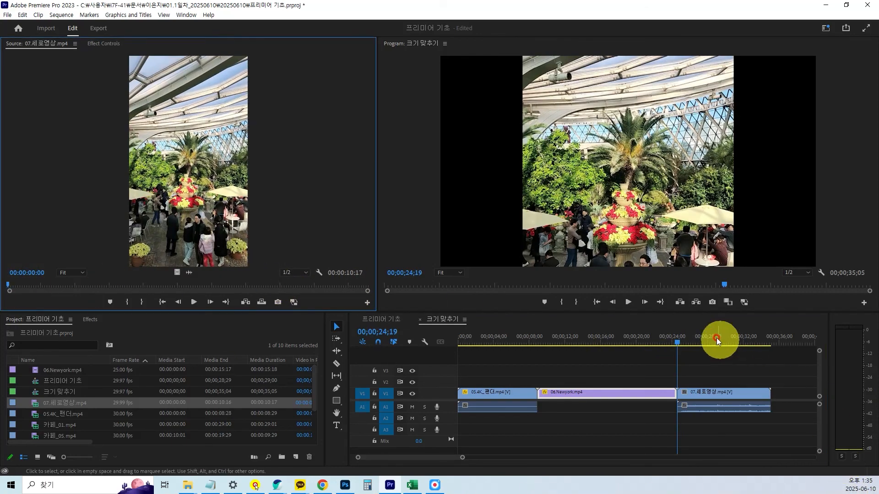
left_click_drag(713, 312, 711, 334)
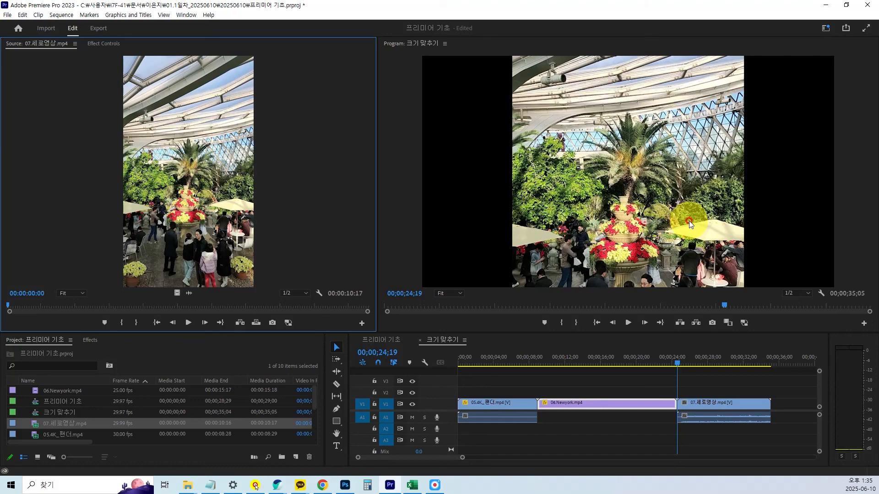
left_click(681, 362)
left_click(715, 405)
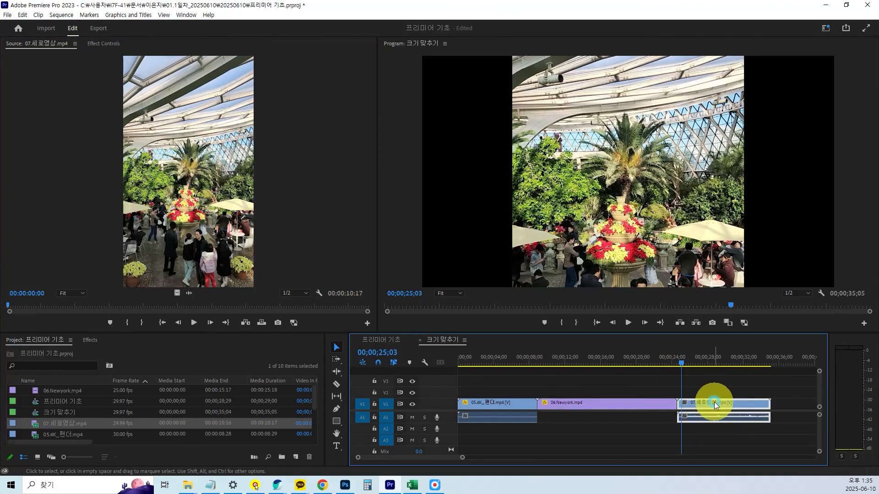
right_click(715, 405)
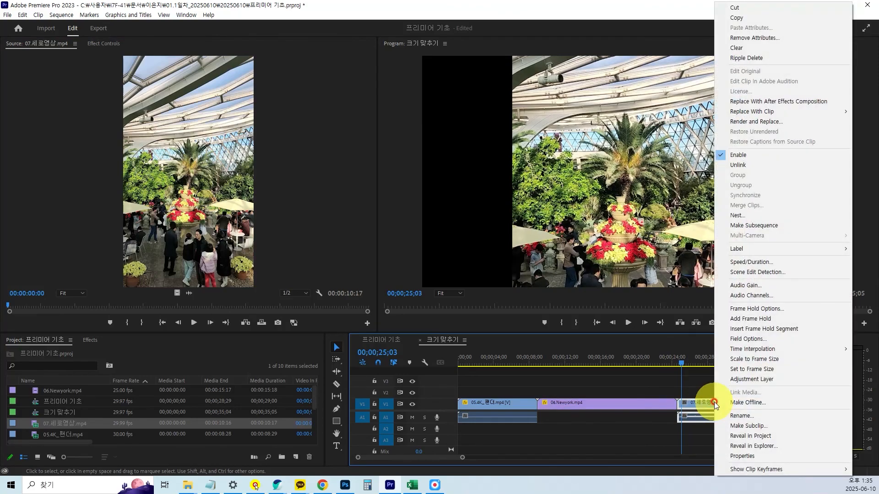
key("ctrl")
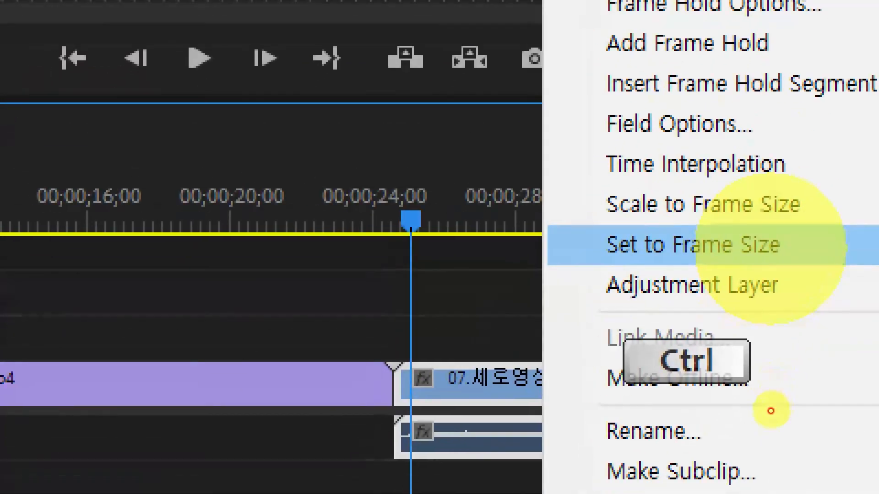
left_click(771, 411)
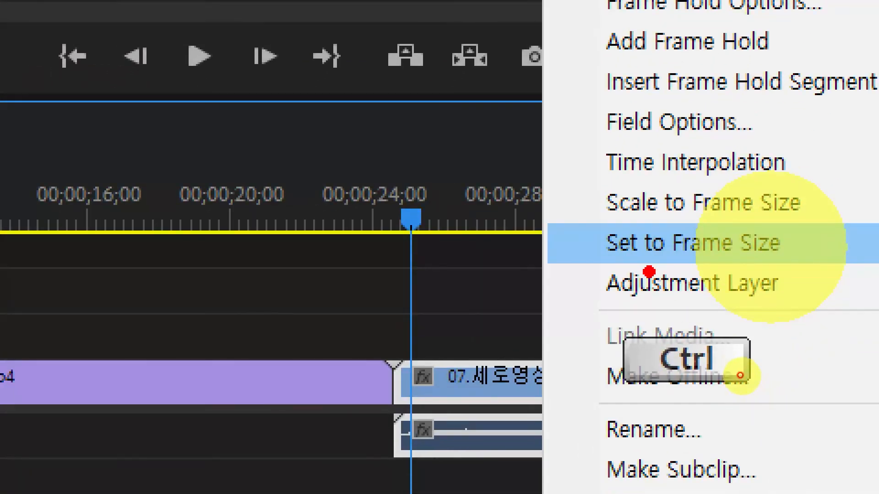
mouse_move(585, 224)
left_mouse_down()
mouse_move(728, 261)
mouse_move(815, 267)
left_mouse_up()
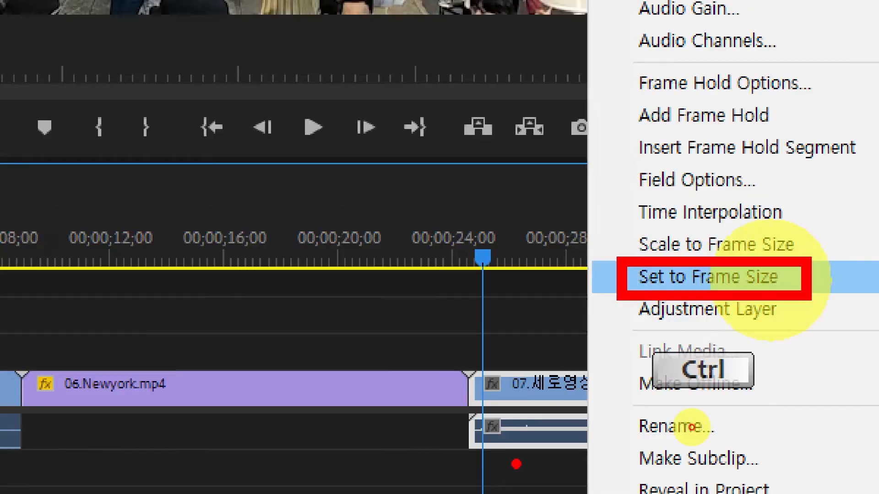
left_click(692, 428)
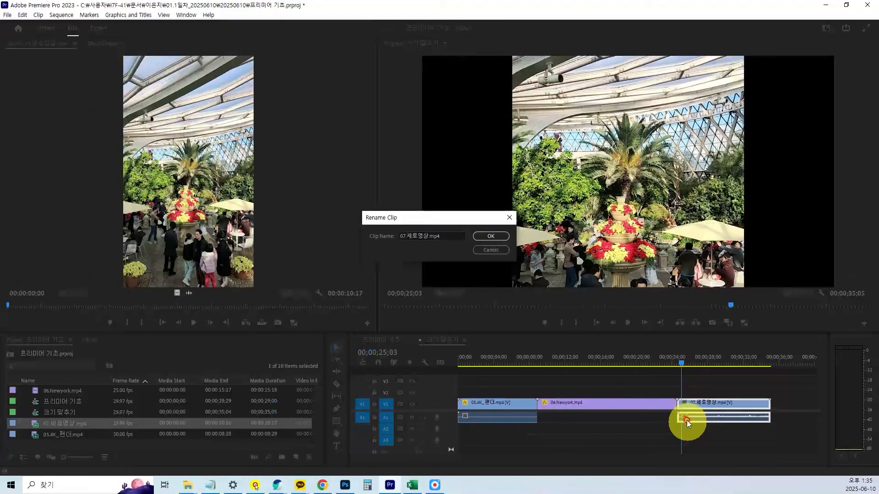
left_click(493, 254)
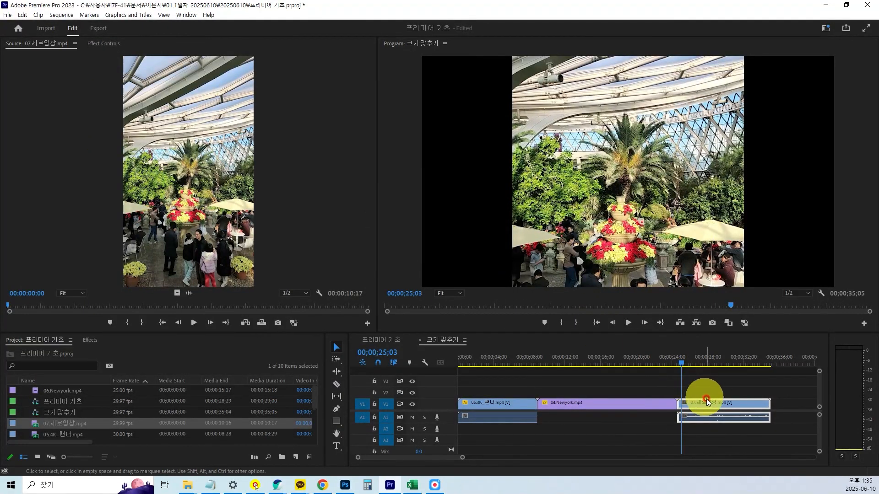
Apply Set to Frame Size to the 07.세로영상.mp4 clip and scrub through it to 00;00;29;06.
right_click(703, 403)
left_click(740, 370)
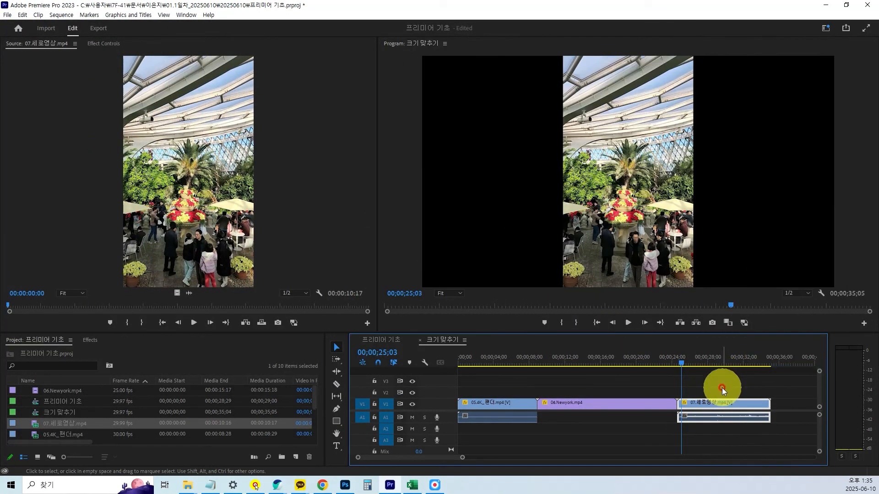
left_click_drag(680, 363, 700, 373)
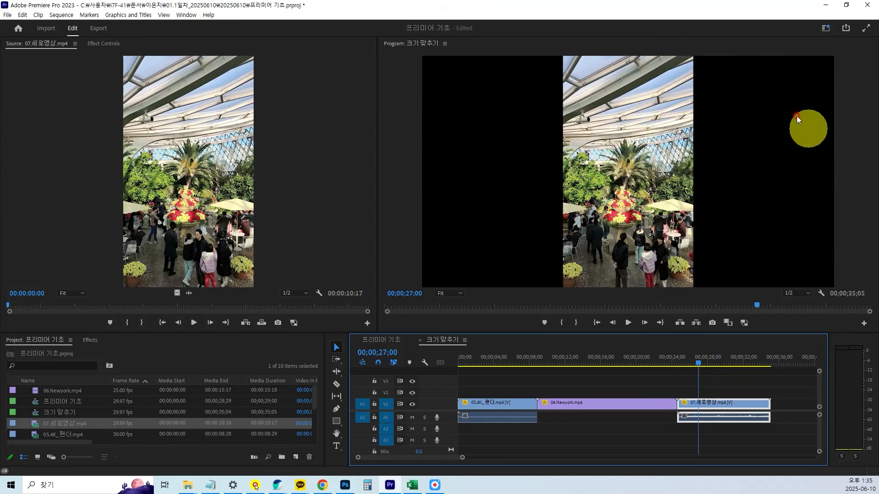
left_click_drag(697, 365, 719, 369)
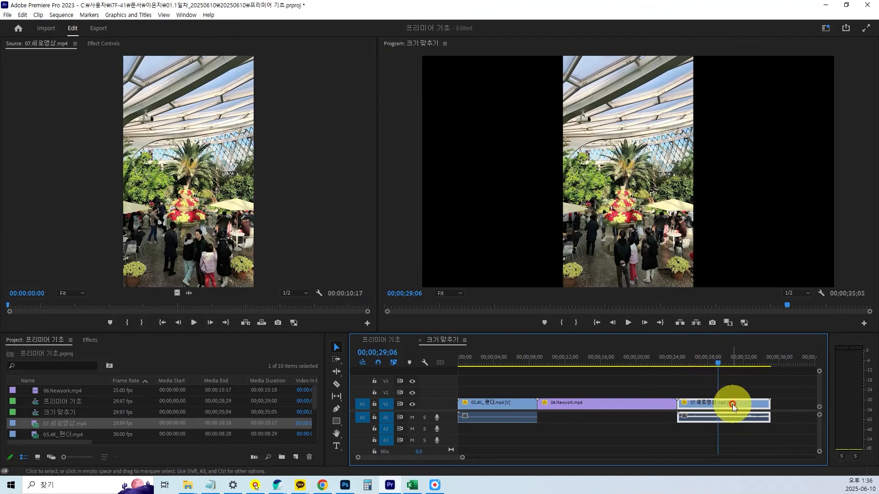
Open the vertical clip's Effect Controls and set its Motion Scale to 180.3.
left_click(103, 44)
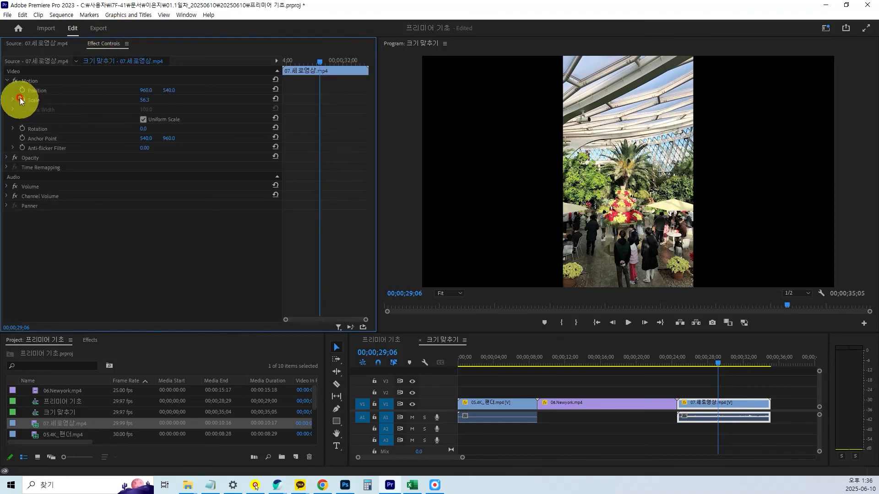
left_click_drag(142, 100, 217, 102)
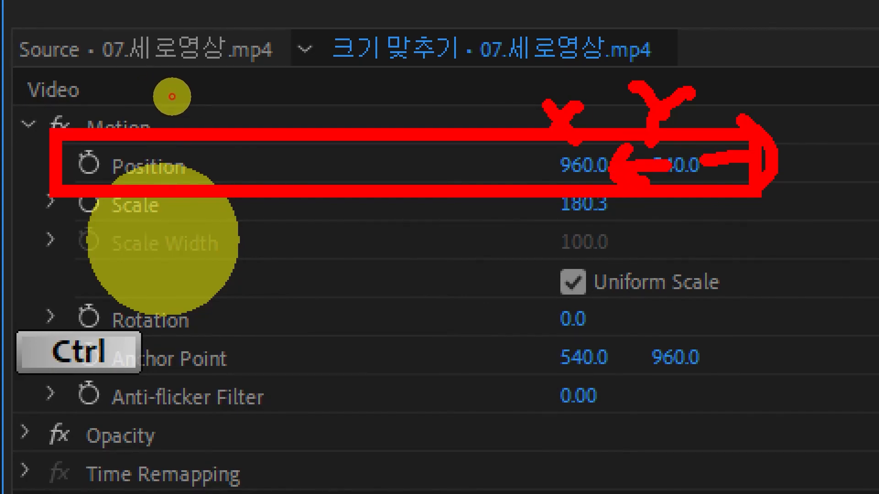
Set the vertical clip's Motion Position Y to -624.0 and review the reframed clip by playing it from 00;00;25;06.
key("Escape")
mouse_move(169, 91)
left_mouse_down()
mouse_move(36, 98)
mouse_move(87, 102)
mouse_move(39, 114)
mouse_move(102, 107)
mouse_move(16, 117)
mouse_move(147, 92)
mouse_move(121, 102)
mouse_move(137, 98)
left_mouse_up()
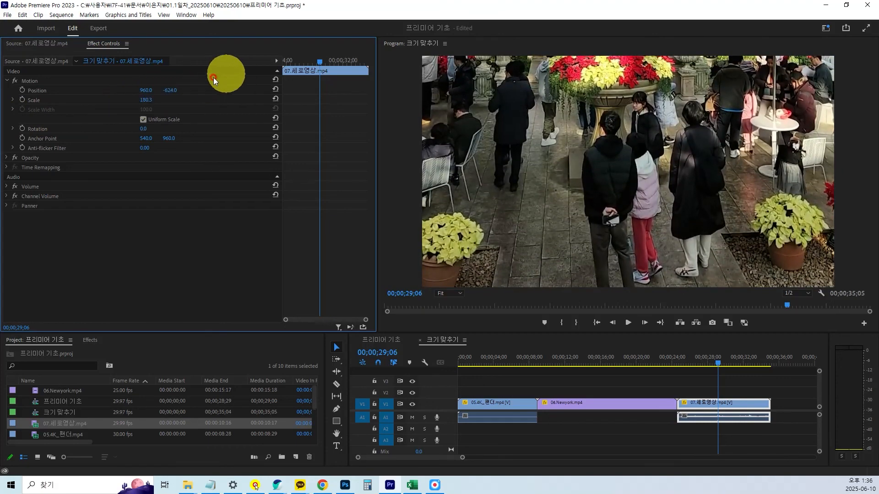
left_click_drag(698, 350, 682, 373)
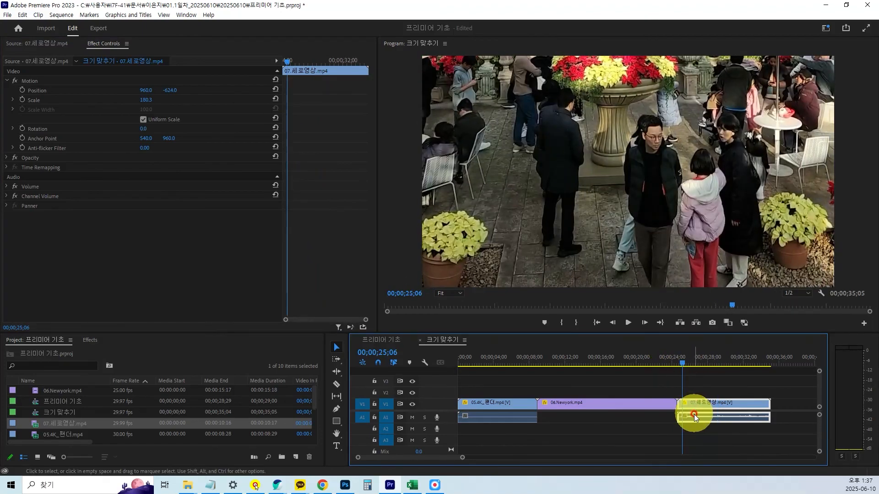
key("space")
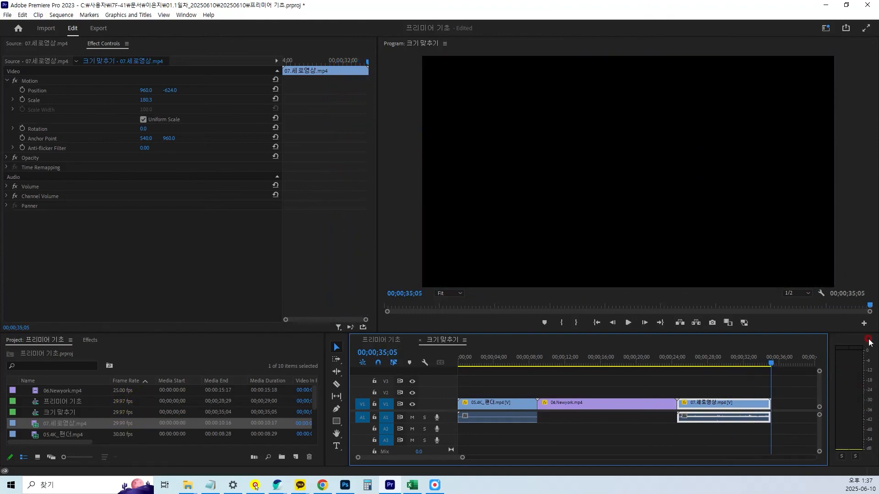
left_click_drag(771, 361, 731, 365)
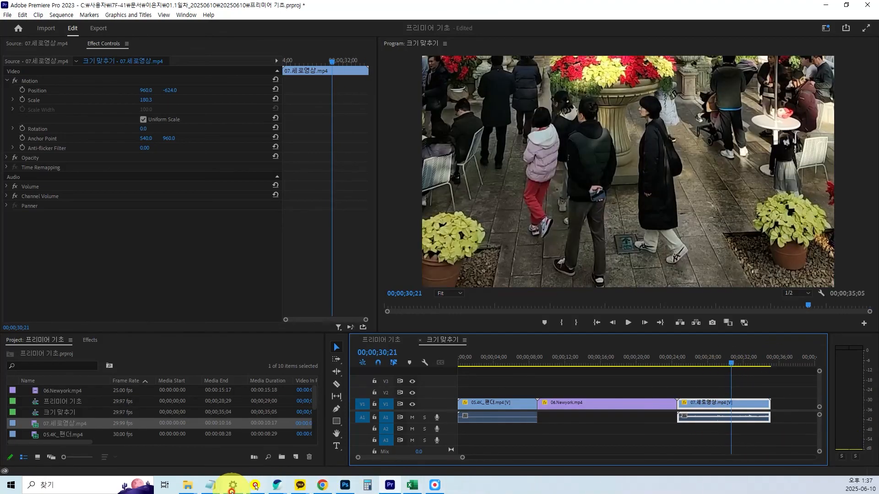
Switch to the Notepad notes in 20250510.txt and add the line "규격이 안맞는 영상 시퀀스에 맞추기" at the end.
left_click(210, 485)
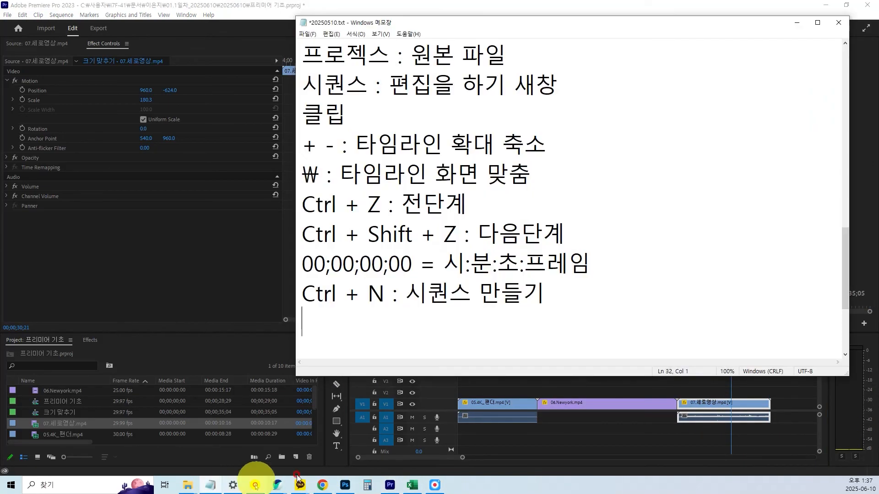
left_click(255, 486)
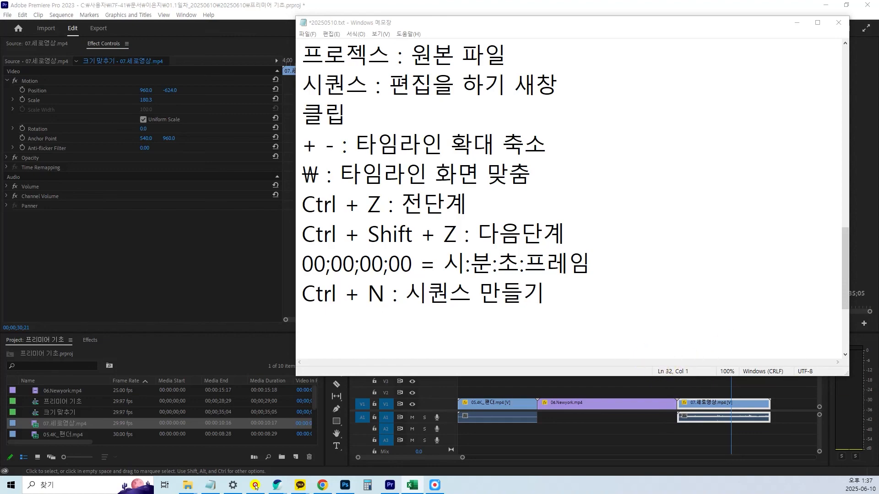
left_click(337, 325)
type("규격이 안맞는 영사")
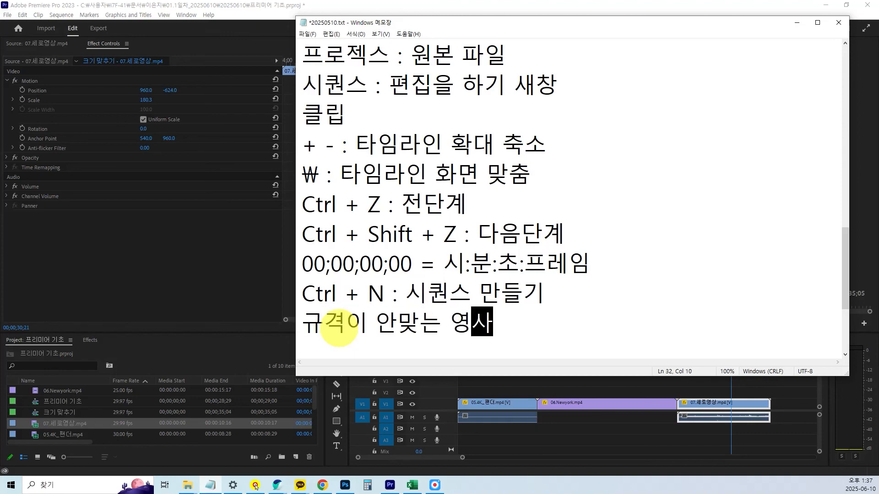
type(" 시")
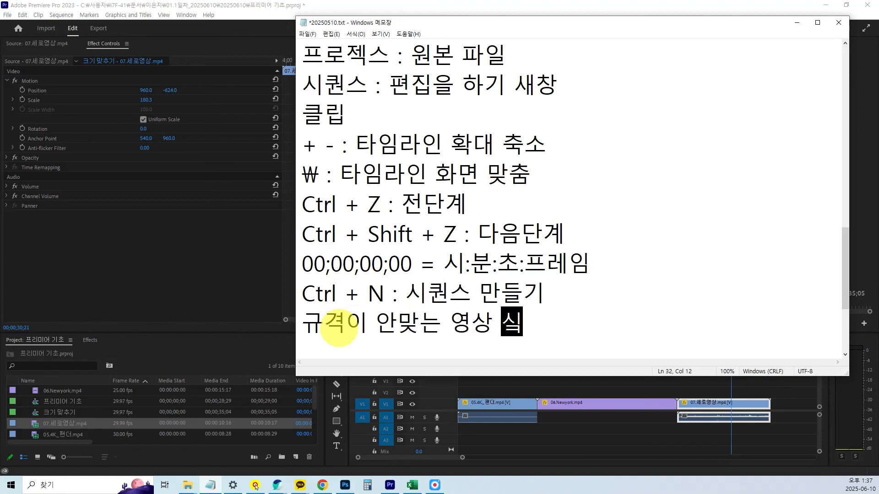
type("퀀스에 맞추기")
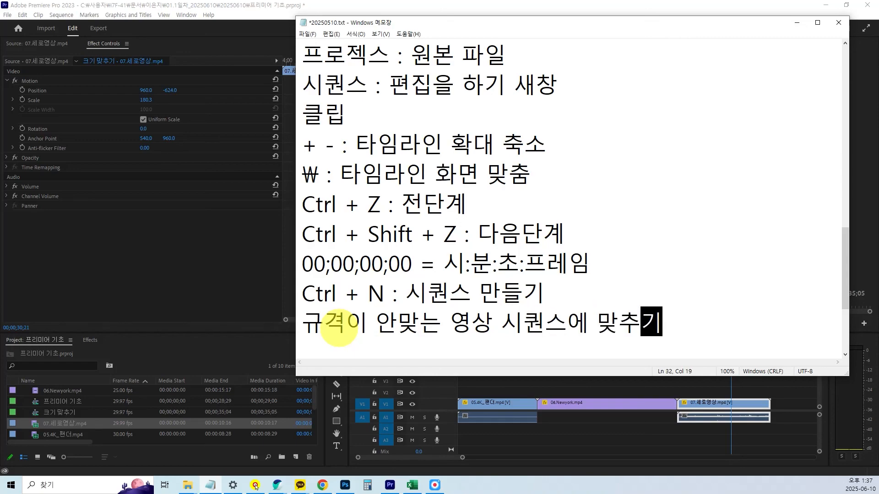
key("Return")
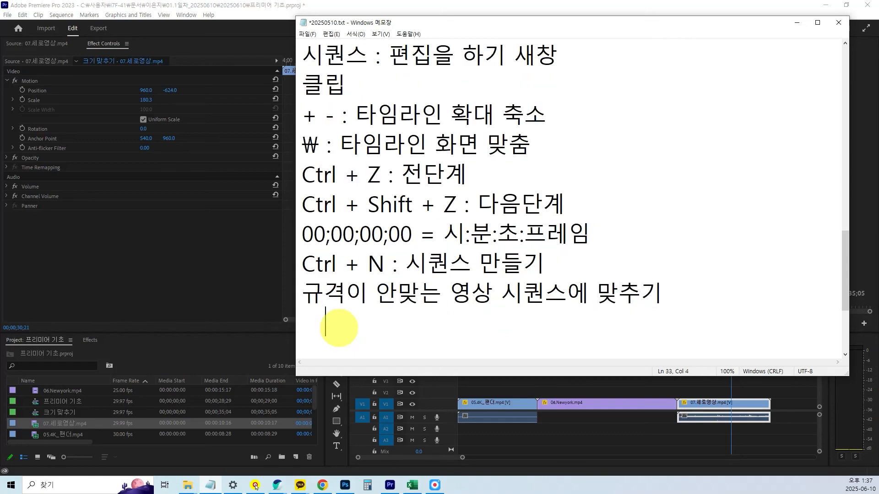
Complete the indented note under the new heading as ": 우클릭_Set to Frame Size", pasting the command name.
left_click(255, 487)
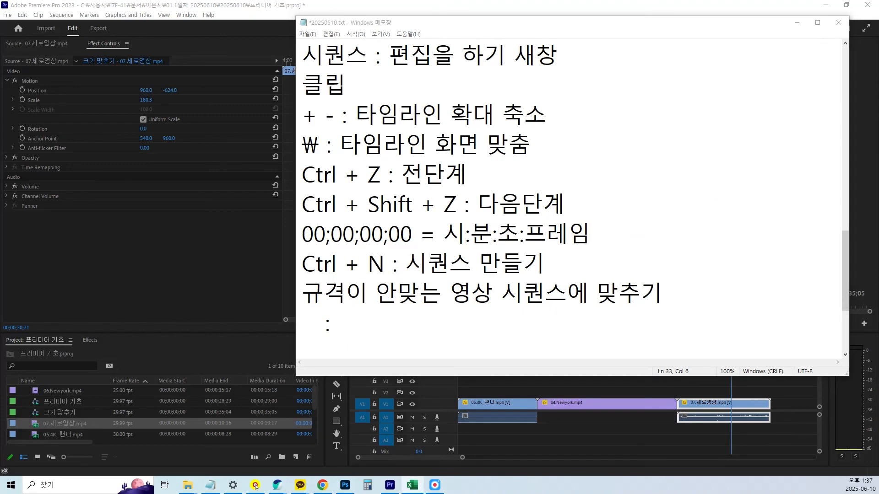
left_click(402, 329)
type("Set to Frame Size")
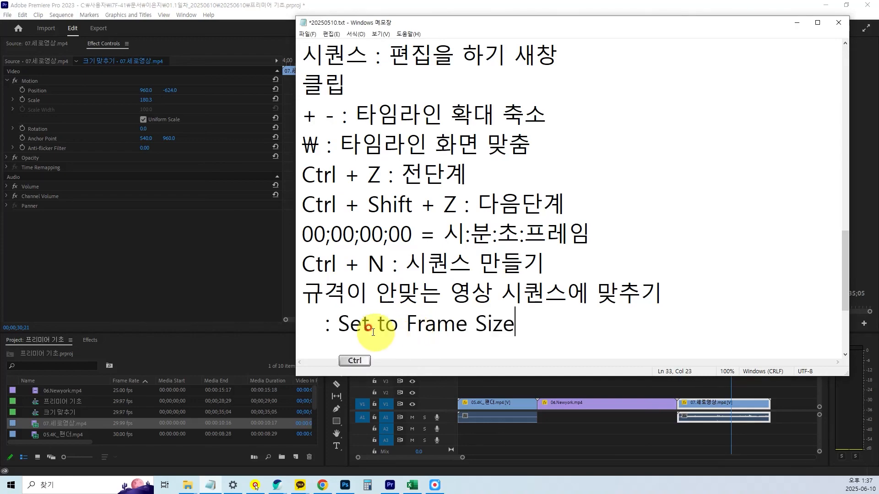
left_click(339, 323)
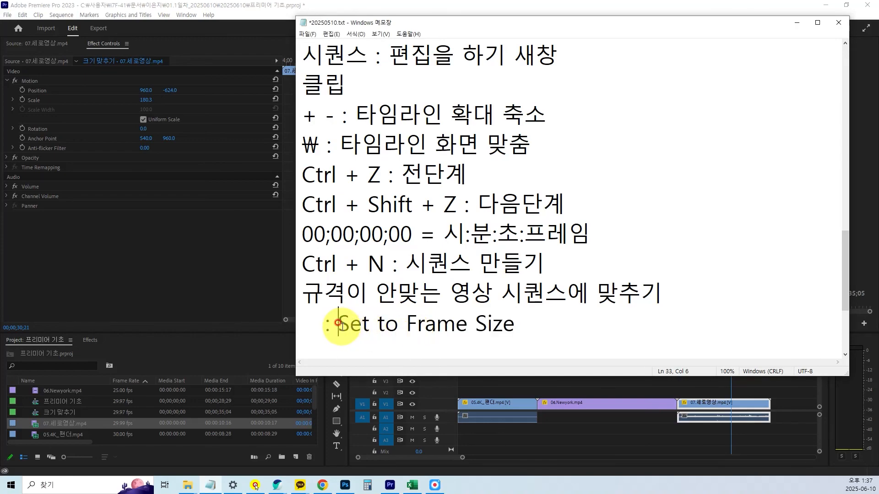
type("우클릭")
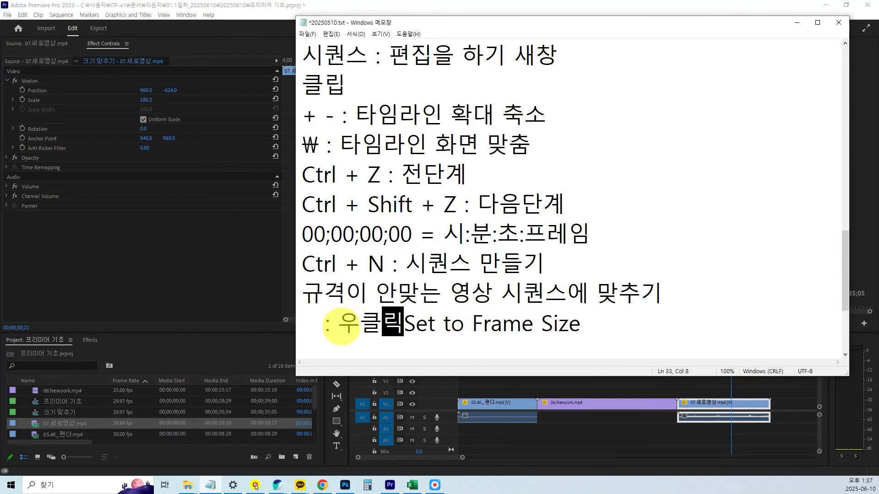
type("_")
left_click(613, 313)
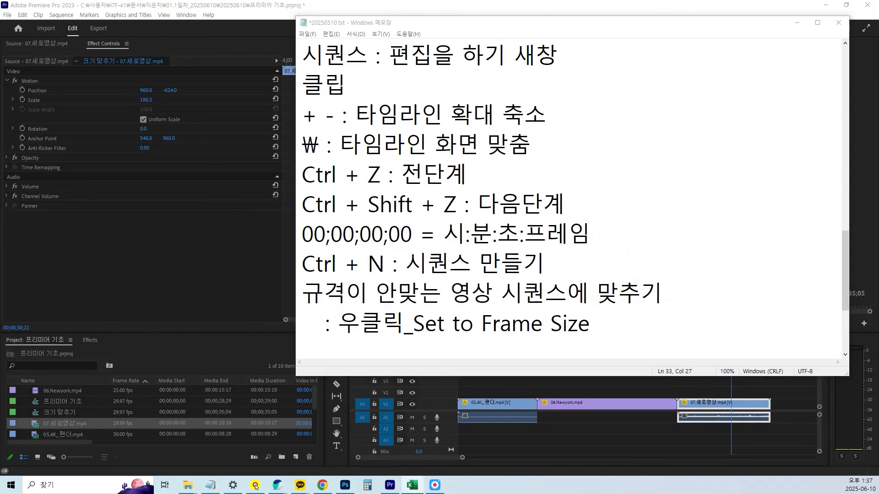